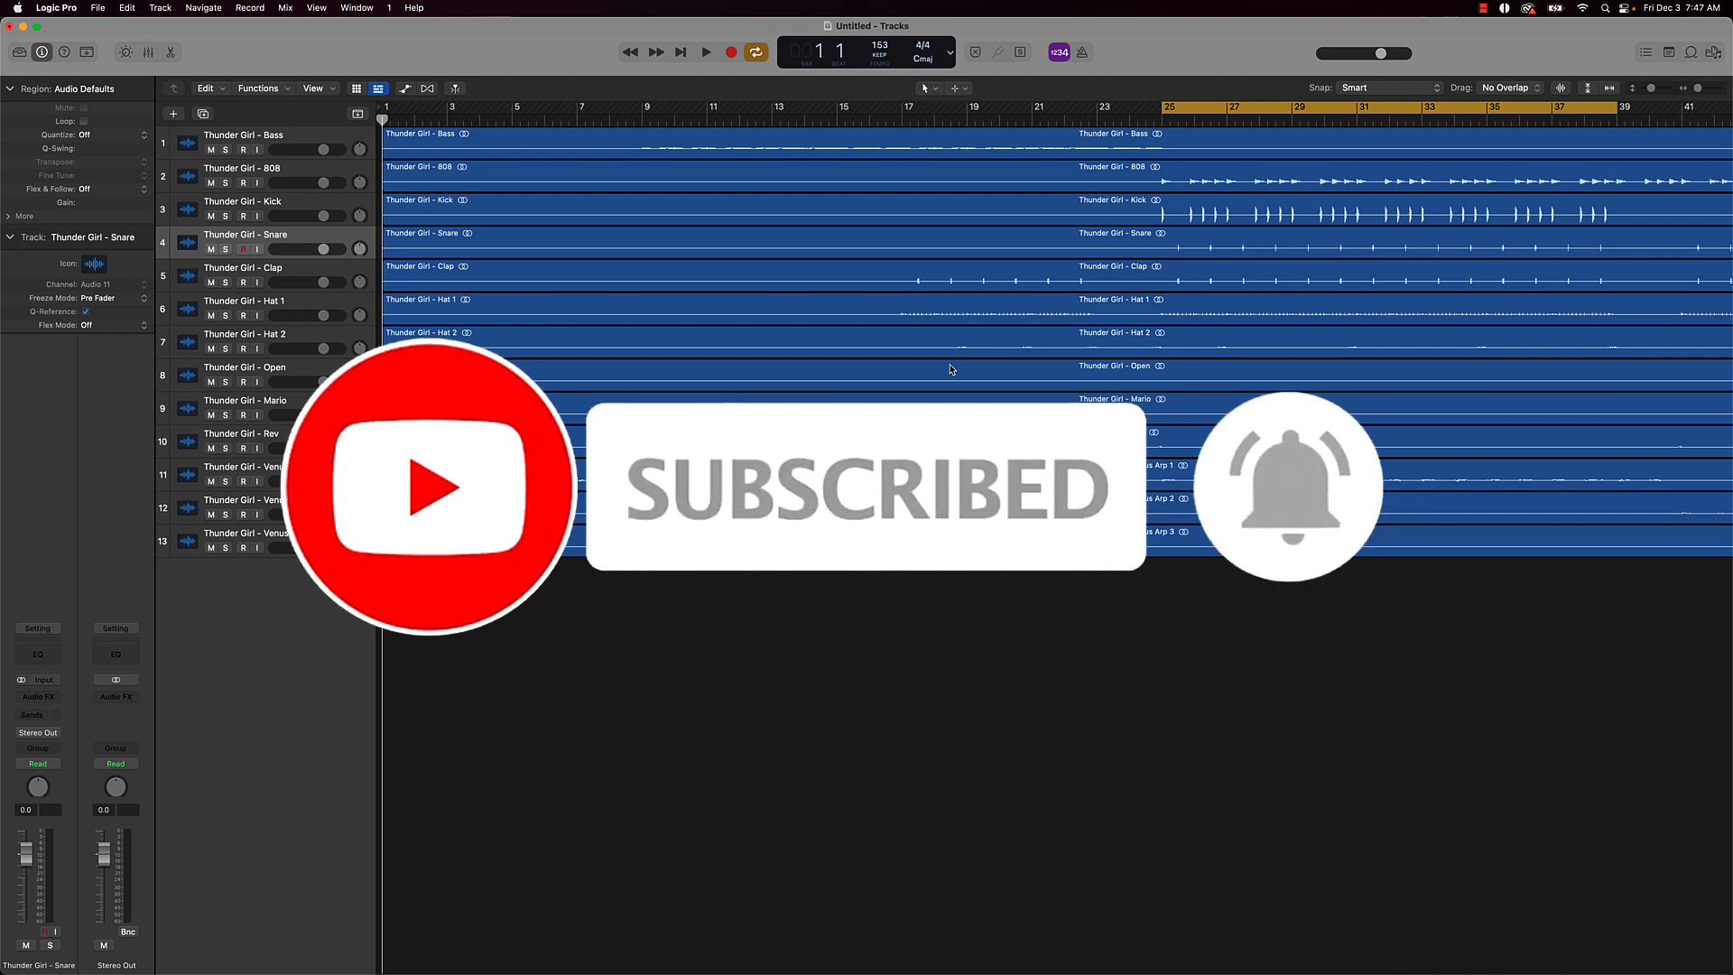
Look over the Thunder Girl stems across the arrangement, singling out the Bass and 808 tracks
{"action": "scroll", "coordinate": [956, 365], "scroll_direction": "right", "scroll_amount": 10}
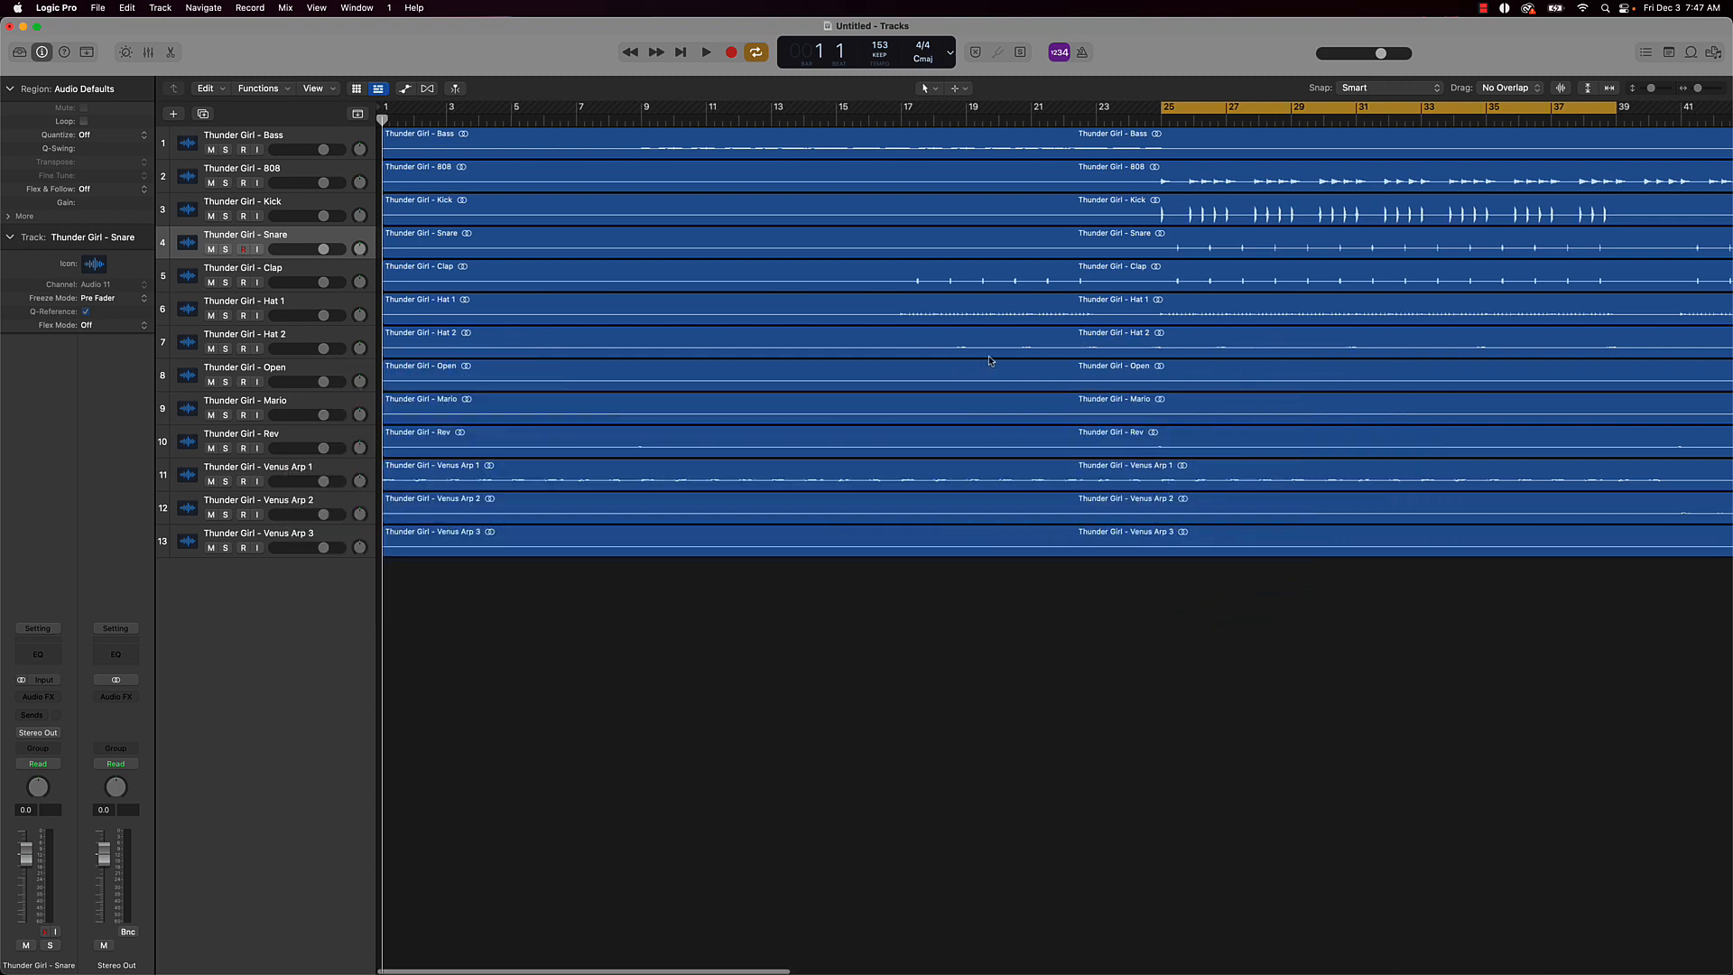
{"action": "scroll", "coordinate": [974, 362], "scroll_direction": "right", "scroll_amount": 2}
{"action": "scroll", "coordinate": [936, 365], "scroll_direction": "up", "scroll_amount": 3}
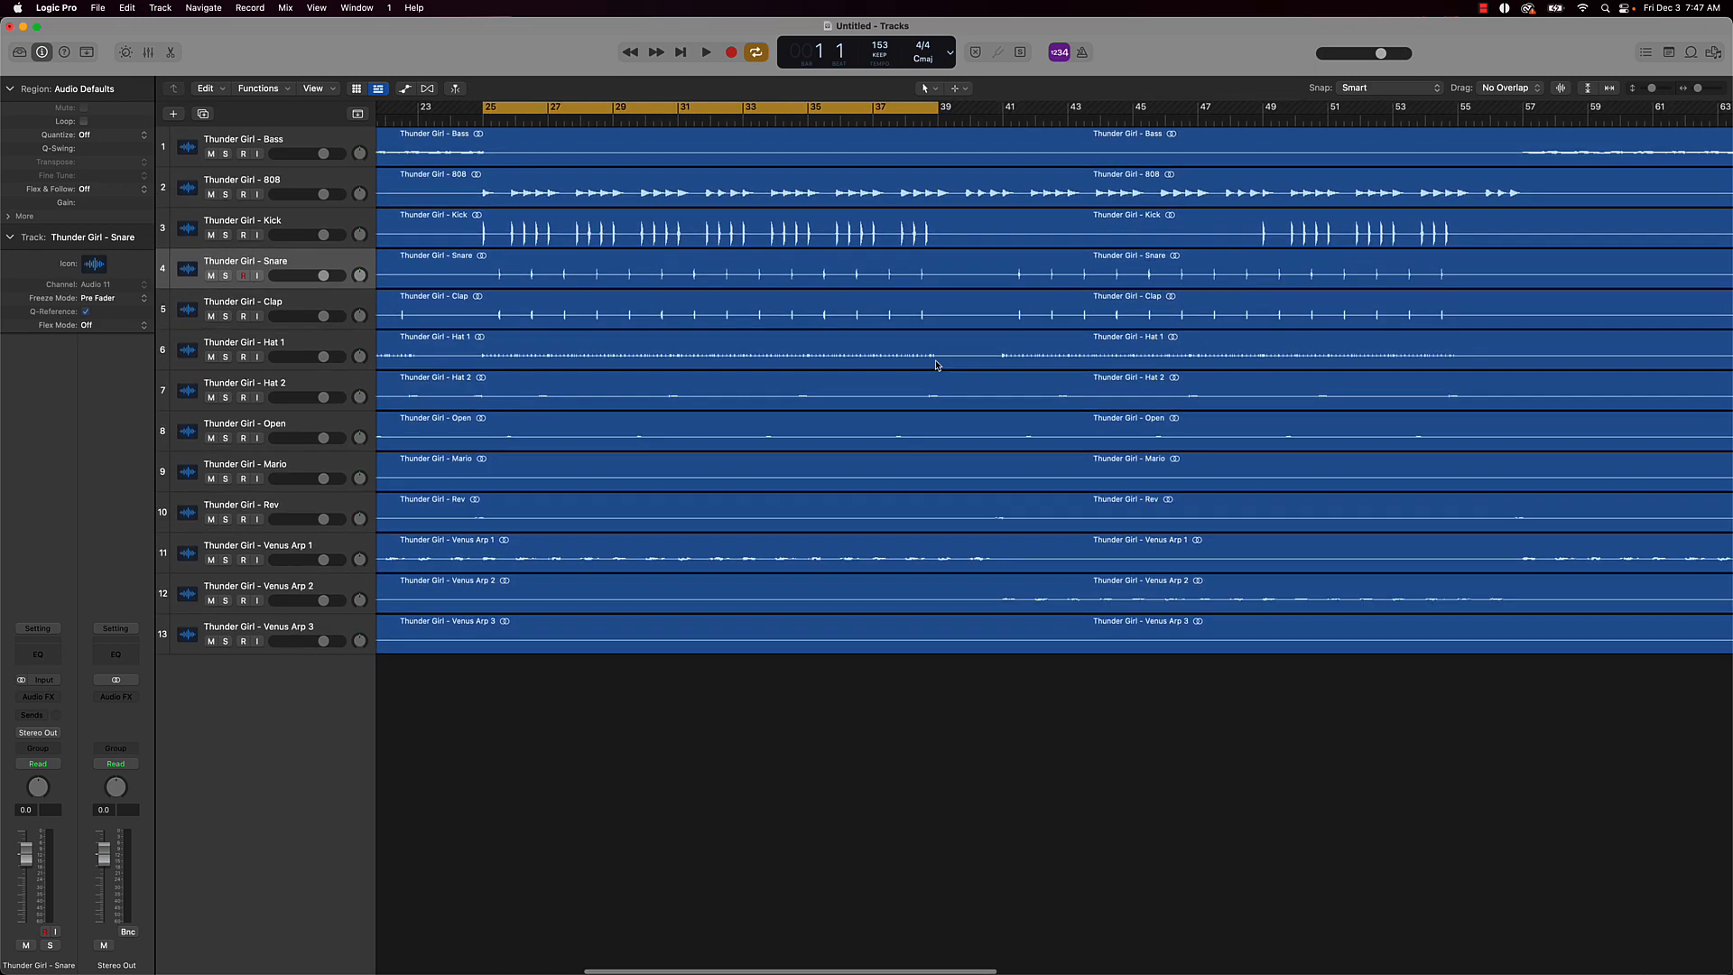
{"action": "scroll", "coordinate": [835, 365], "scroll_direction": "left", "scroll_amount": 2}
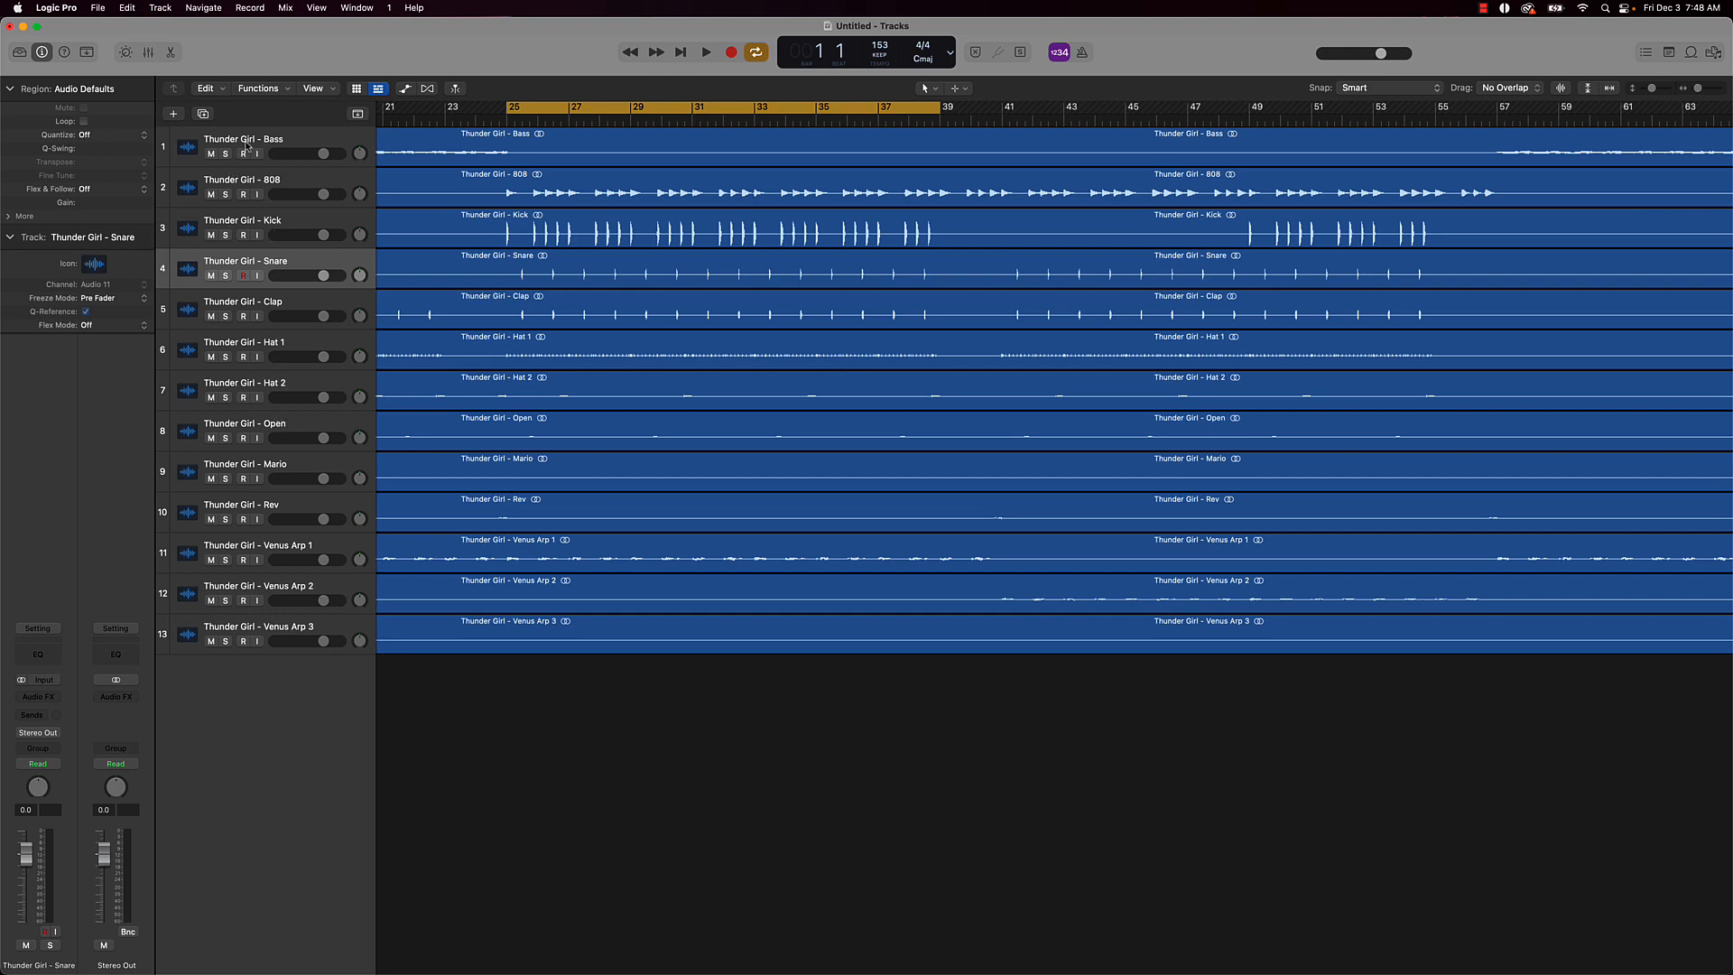
{"action": "left_click", "coordinate": [278, 141]}
{"action": "left_click", "coordinate": [289, 179]}
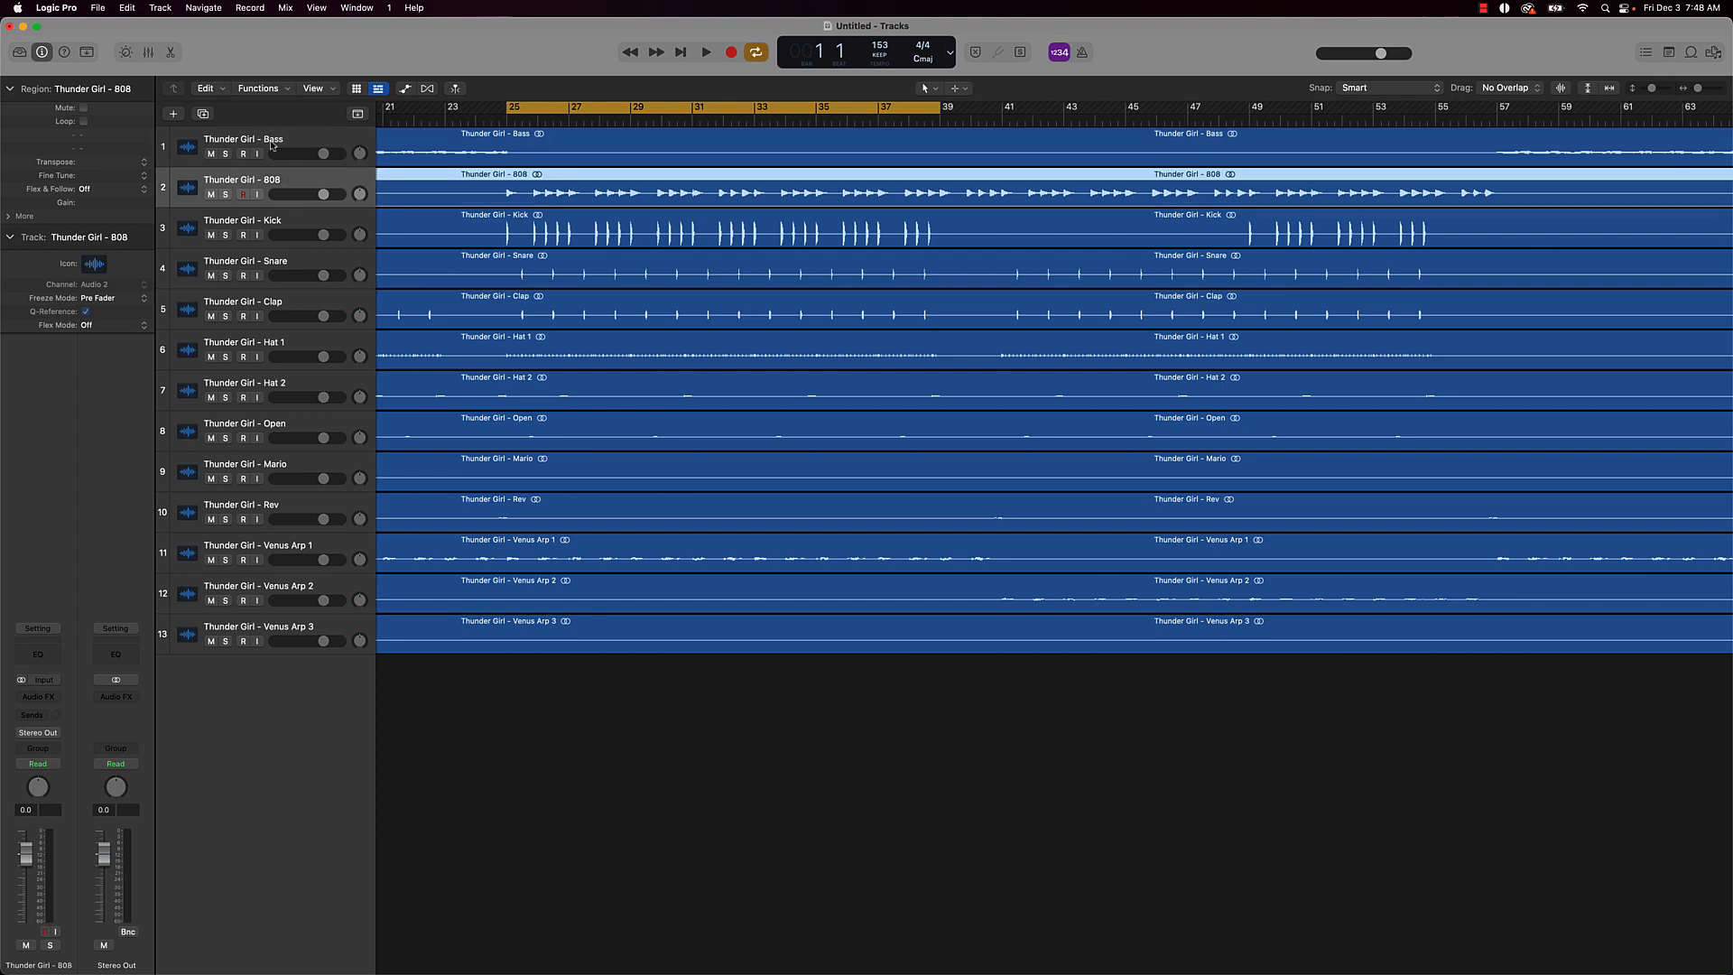
{"action": "left_click", "coordinate": [274, 143]}
{"action": "left_click", "coordinate": [280, 170]}
{"action": "left_click", "coordinate": [635, 711]}
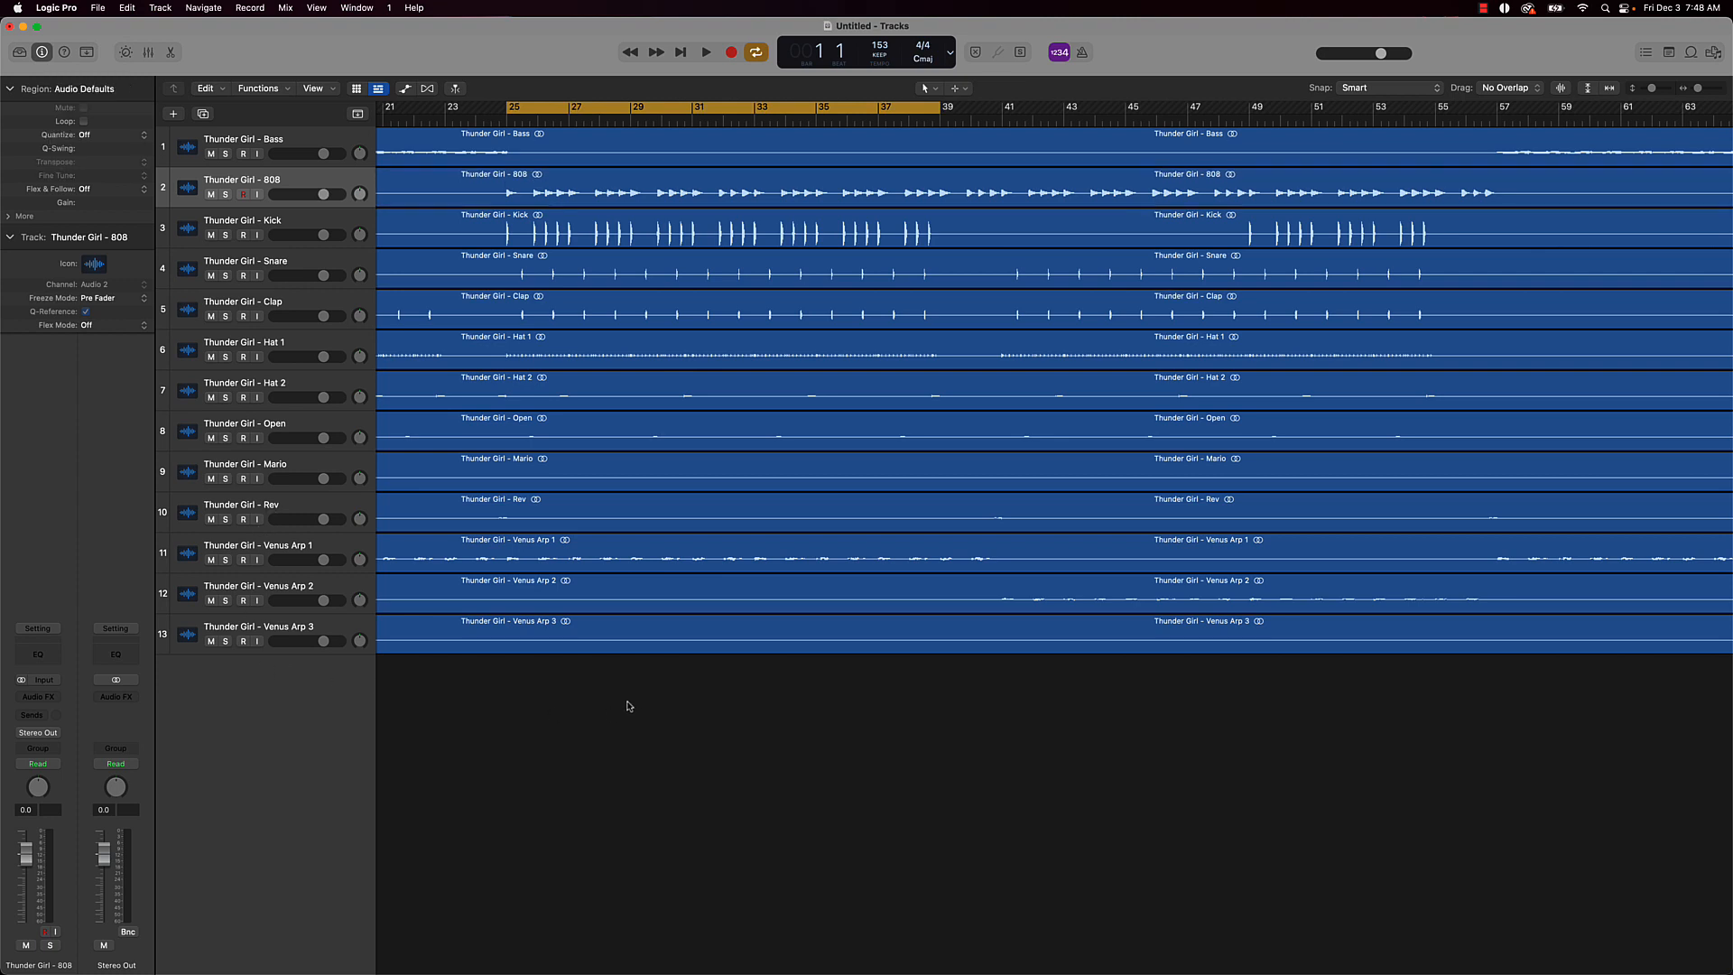
Show the mixer and pull the volume faders of all thirteen stem tracks down to minus infinity
{"action": "left_click", "coordinate": [149, 54]}
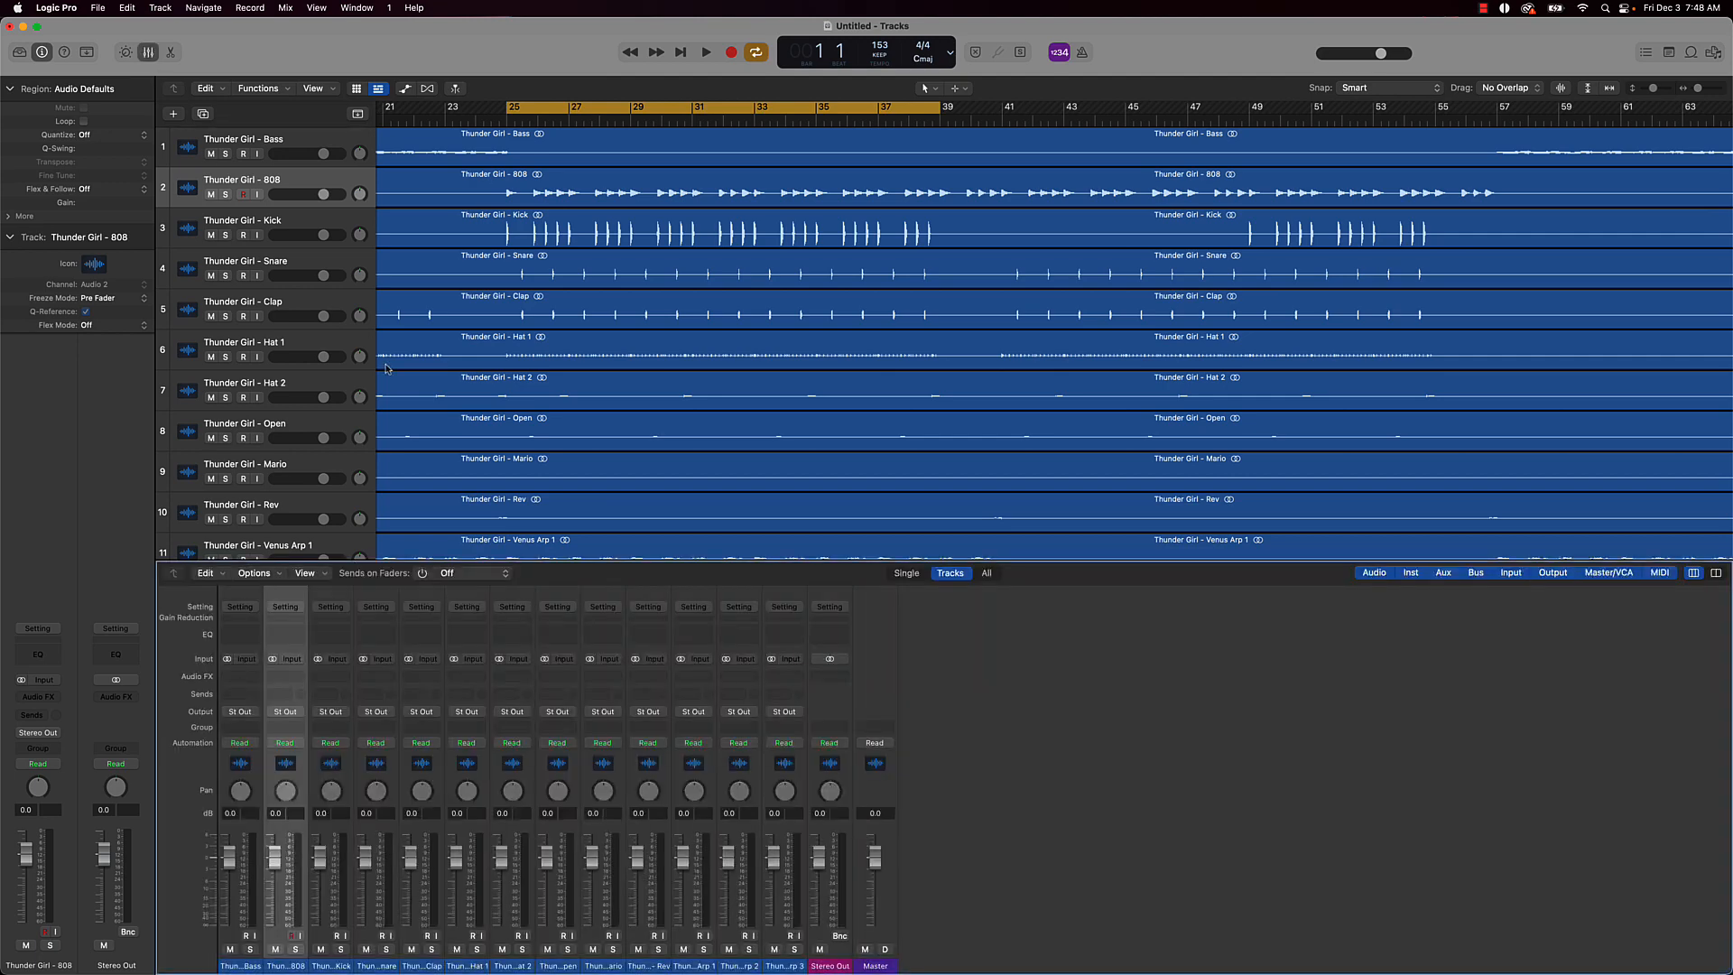
{"action": "left_click_drag", "start_coordinate": [775, 922], "coordinate": [219, 926]}
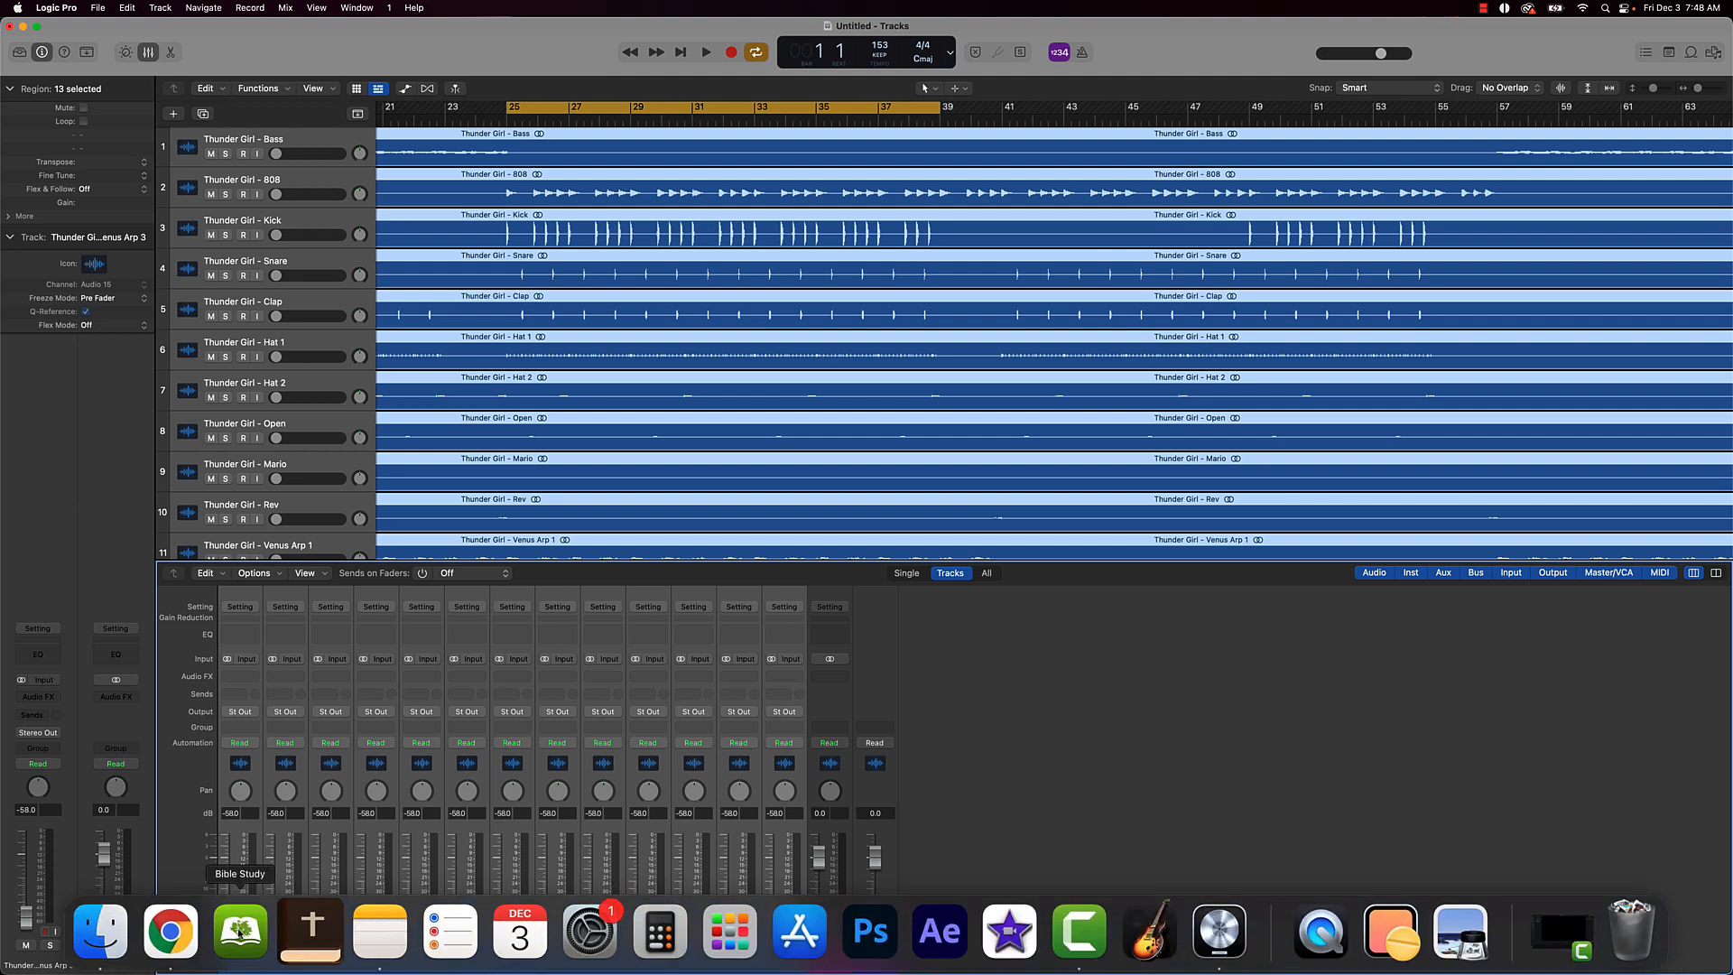
{"action": "left_click_drag", "start_coordinate": [230, 922], "coordinate": [227, 937]}
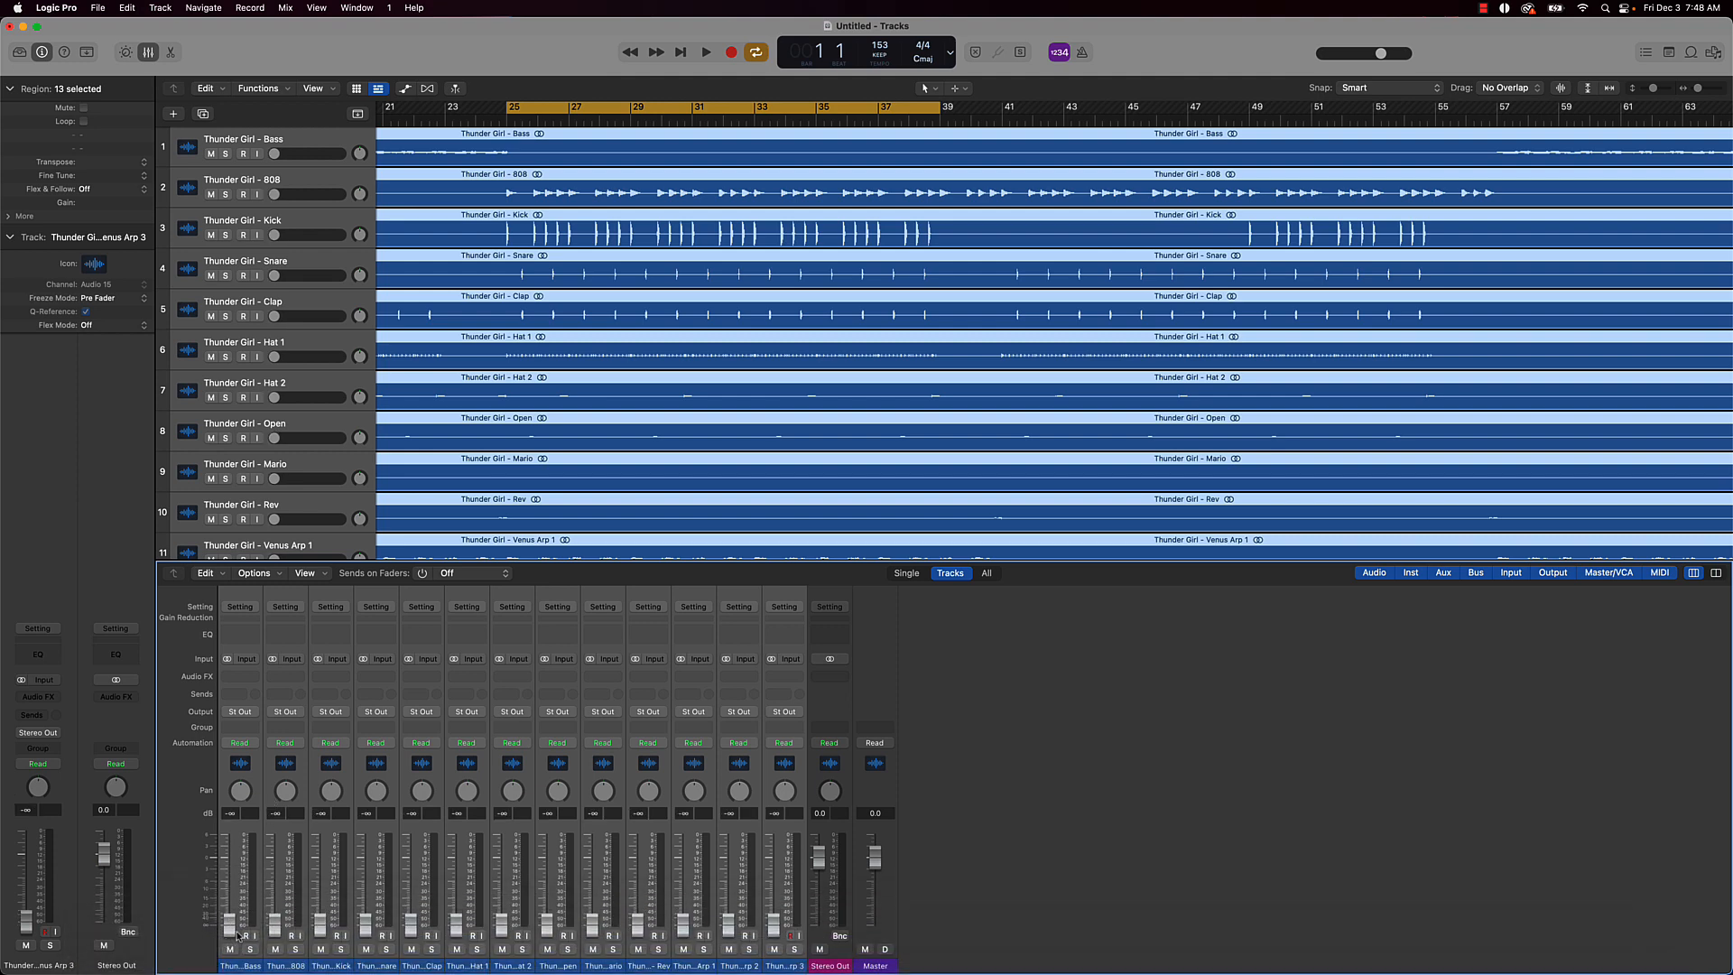
Set the Kick track's volume to about -3.1 dB and audition it from the start of the cycle
{"action": "left_click", "coordinate": [290, 217]}
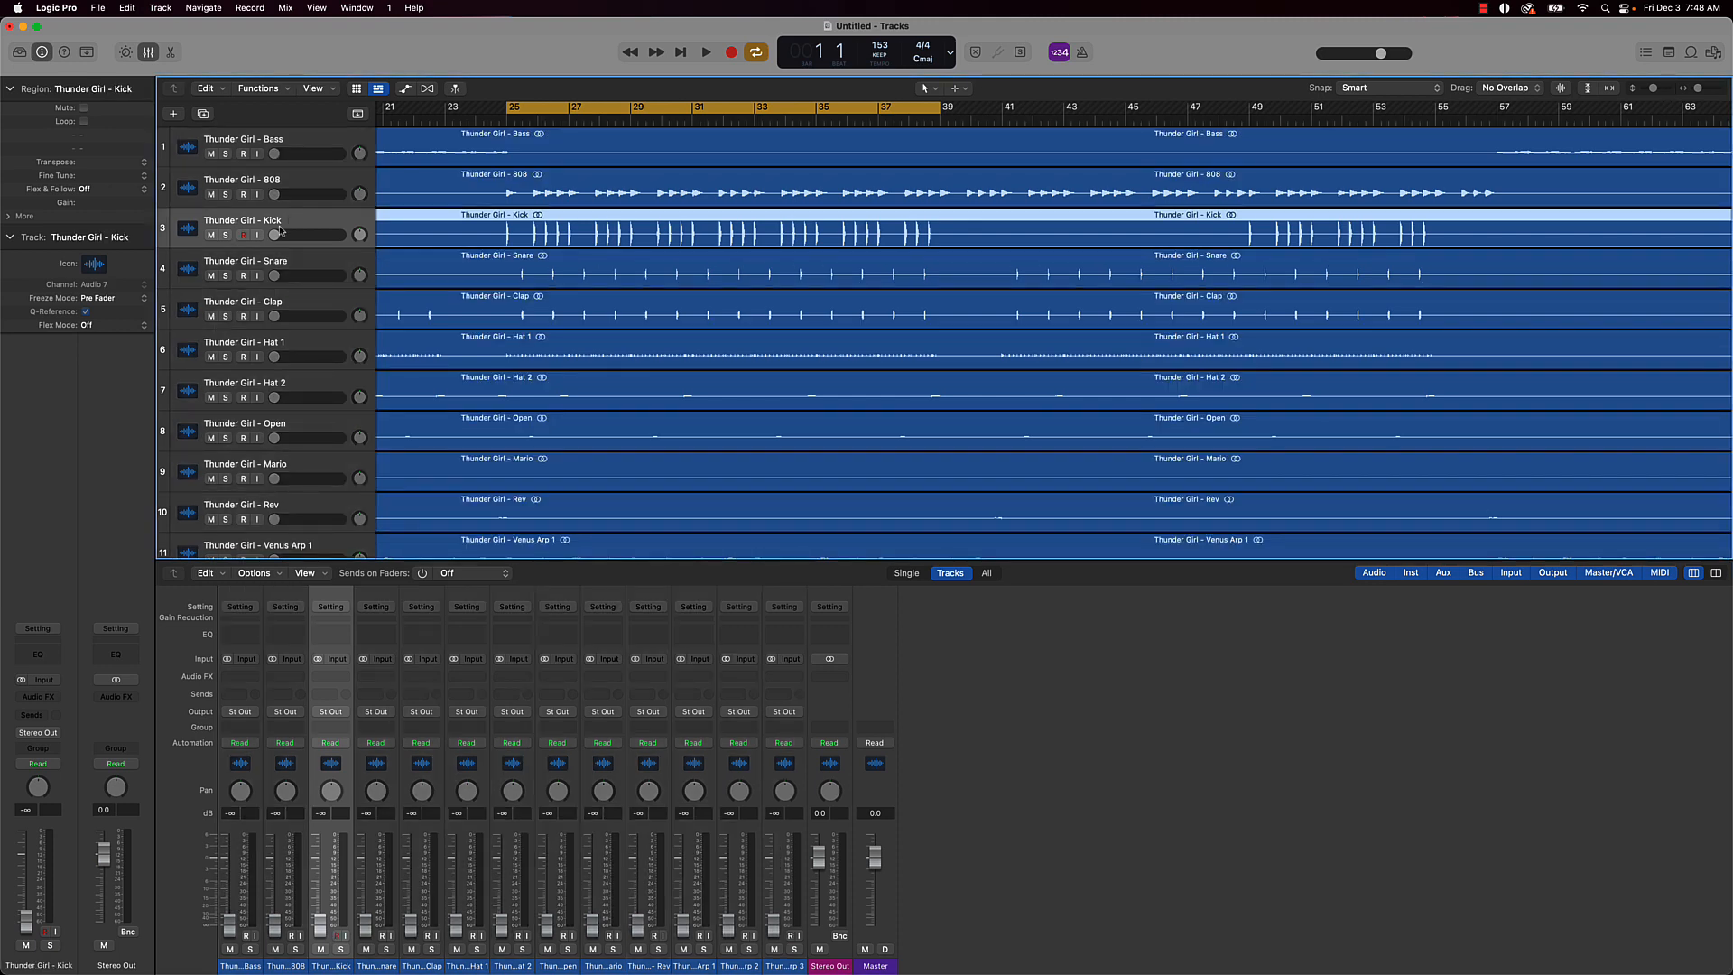
{"action": "left_click", "coordinate": [302, 237], "text": "alt"}
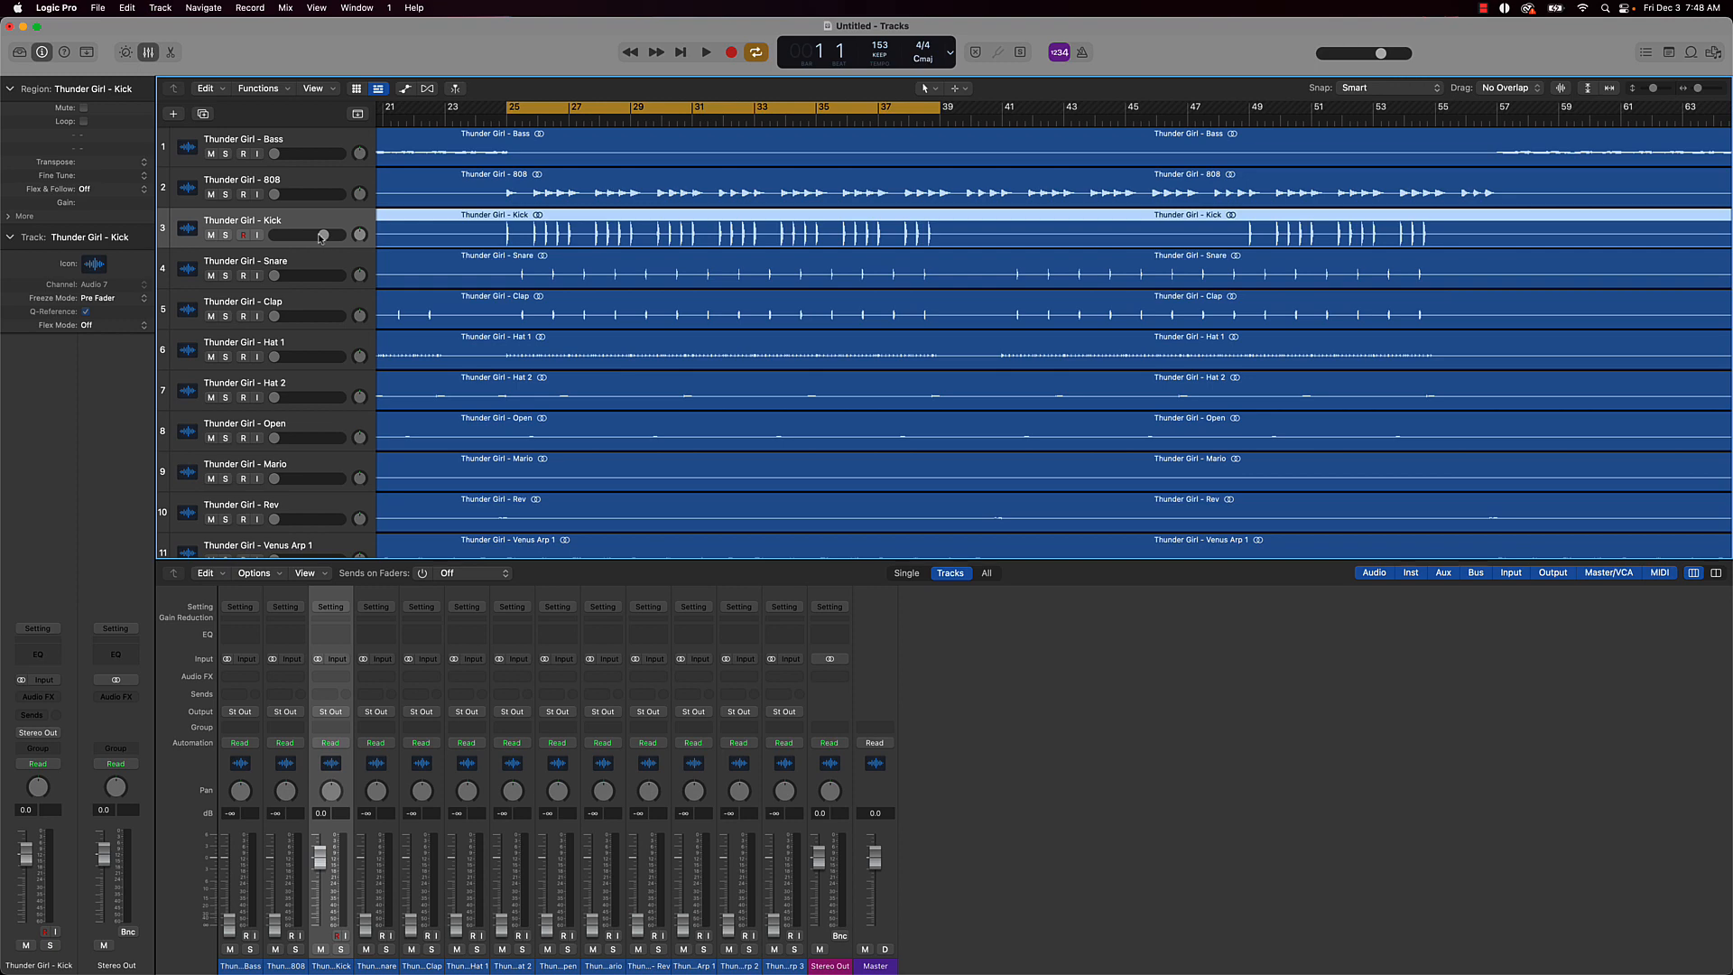
{"action": "left_click_drag", "start_coordinate": [321, 237], "coordinate": [314, 235]}
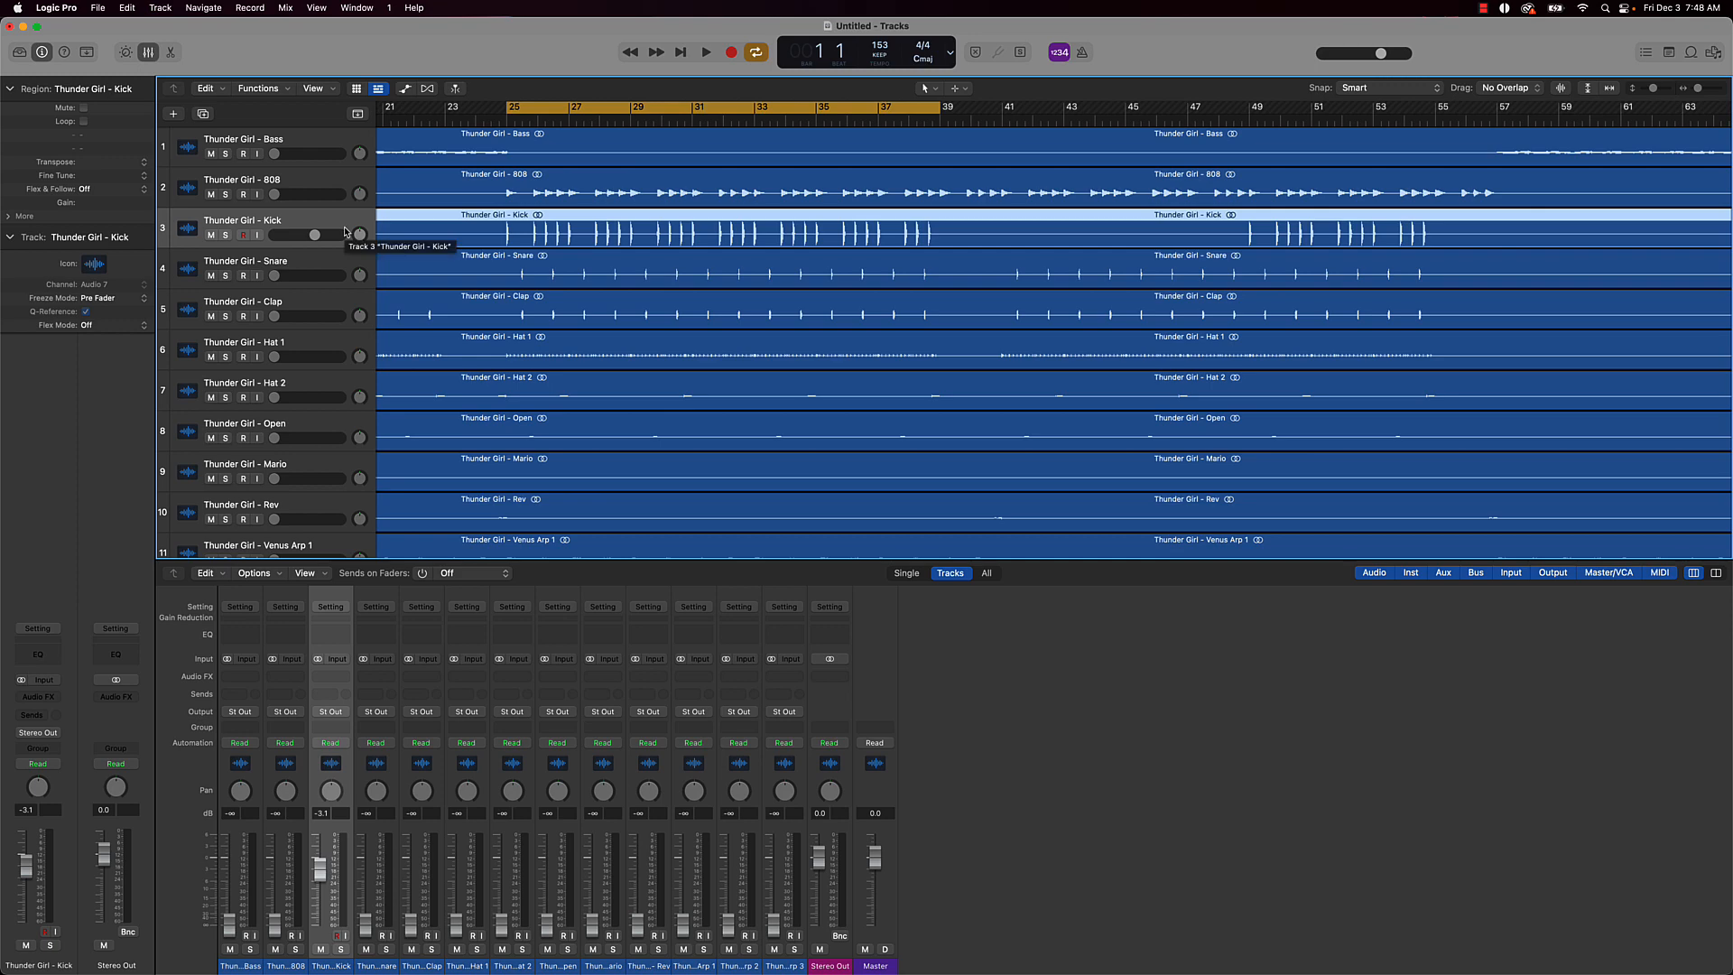
{"action": "key", "text": "space"}
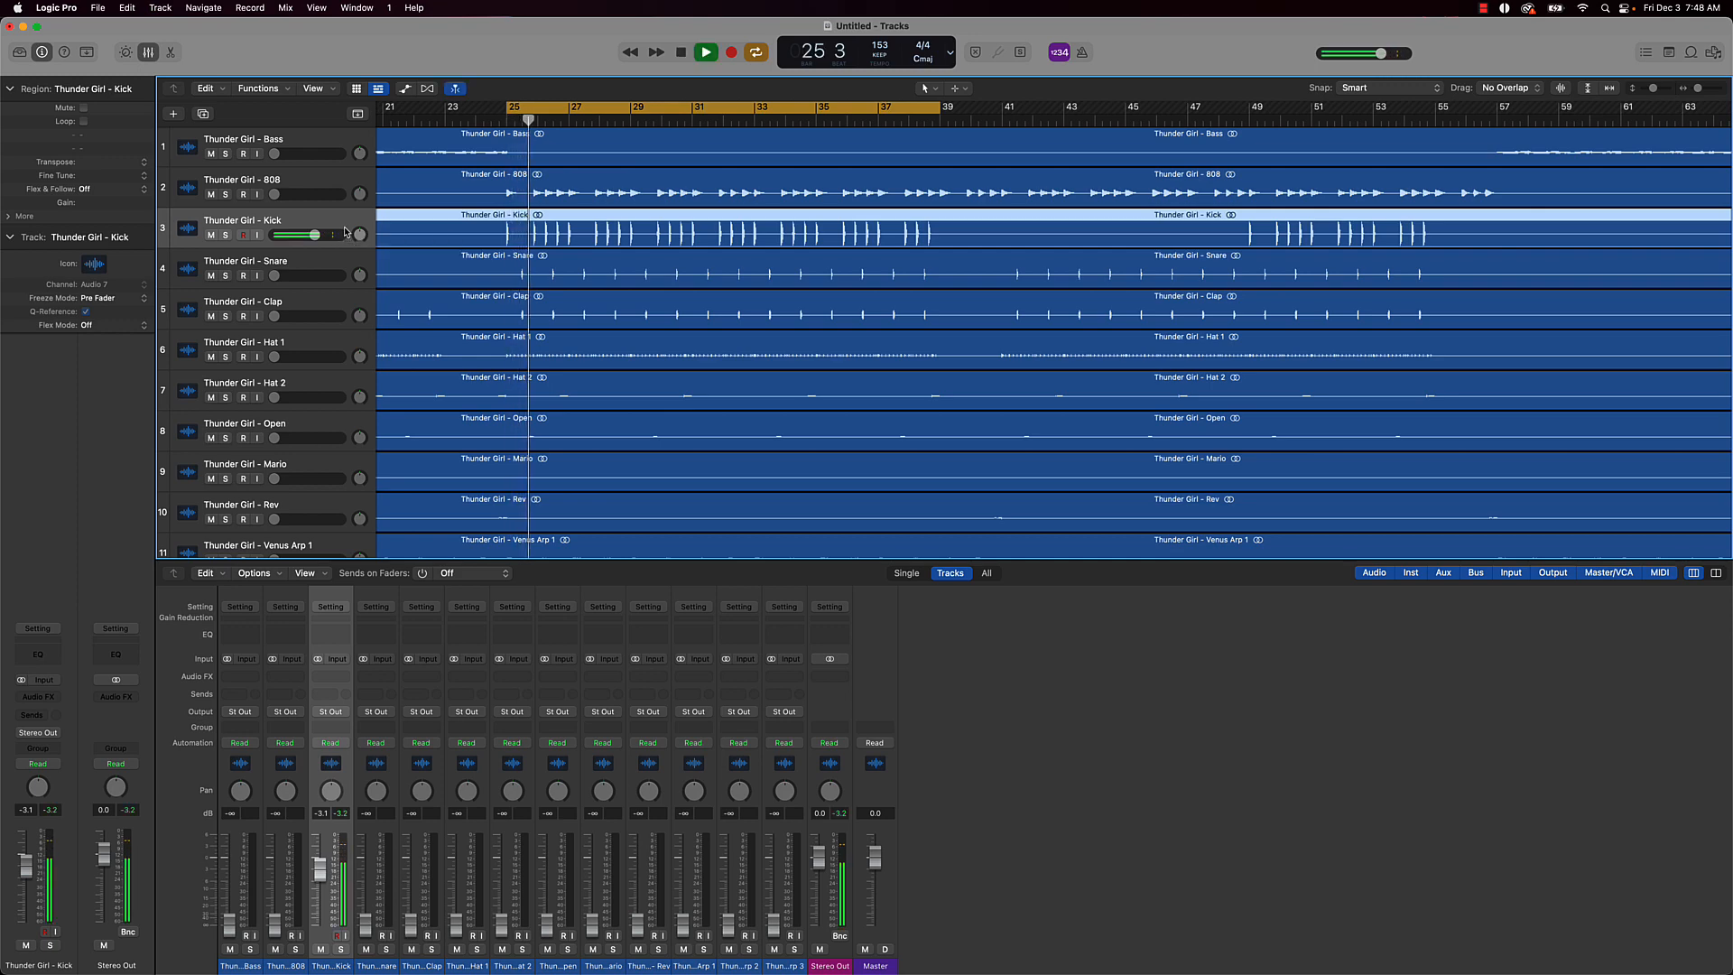
{"action": "key", "text": "space"}
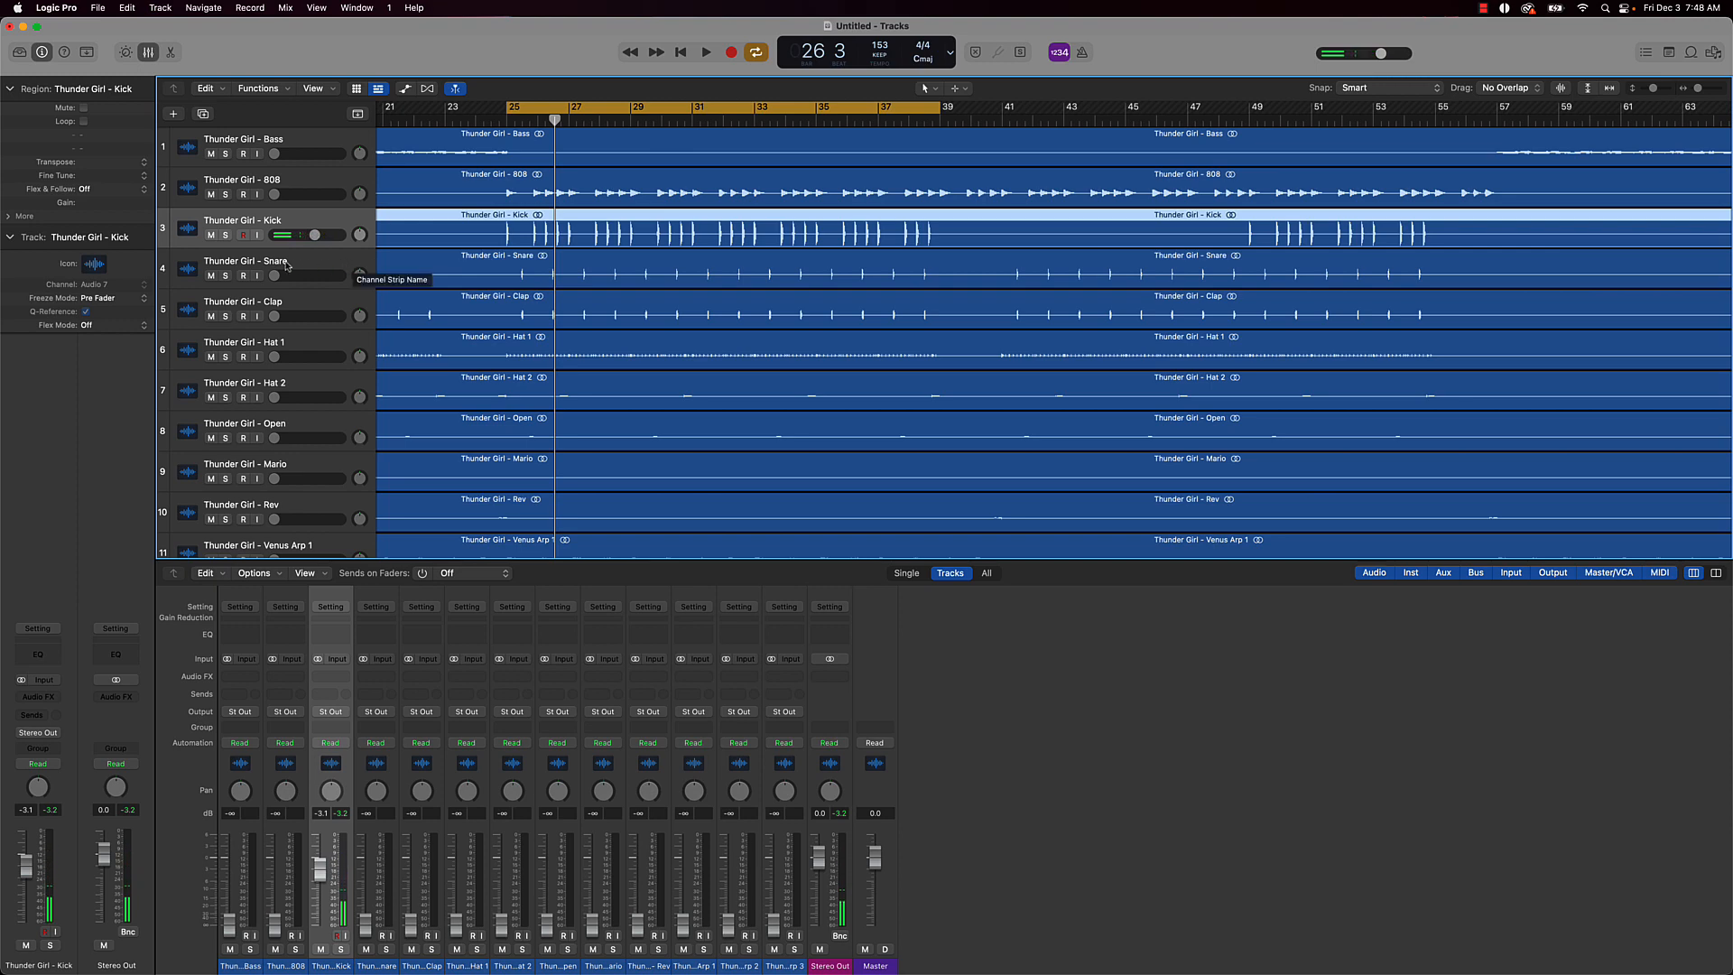
Bring the Snare up to about -4.3 dB and the Clap to about -4.6 dB while the loop plays
{"action": "left_click_drag", "start_coordinate": [276, 278], "coordinate": [317, 275]}
{"action": "key", "text": "space"}
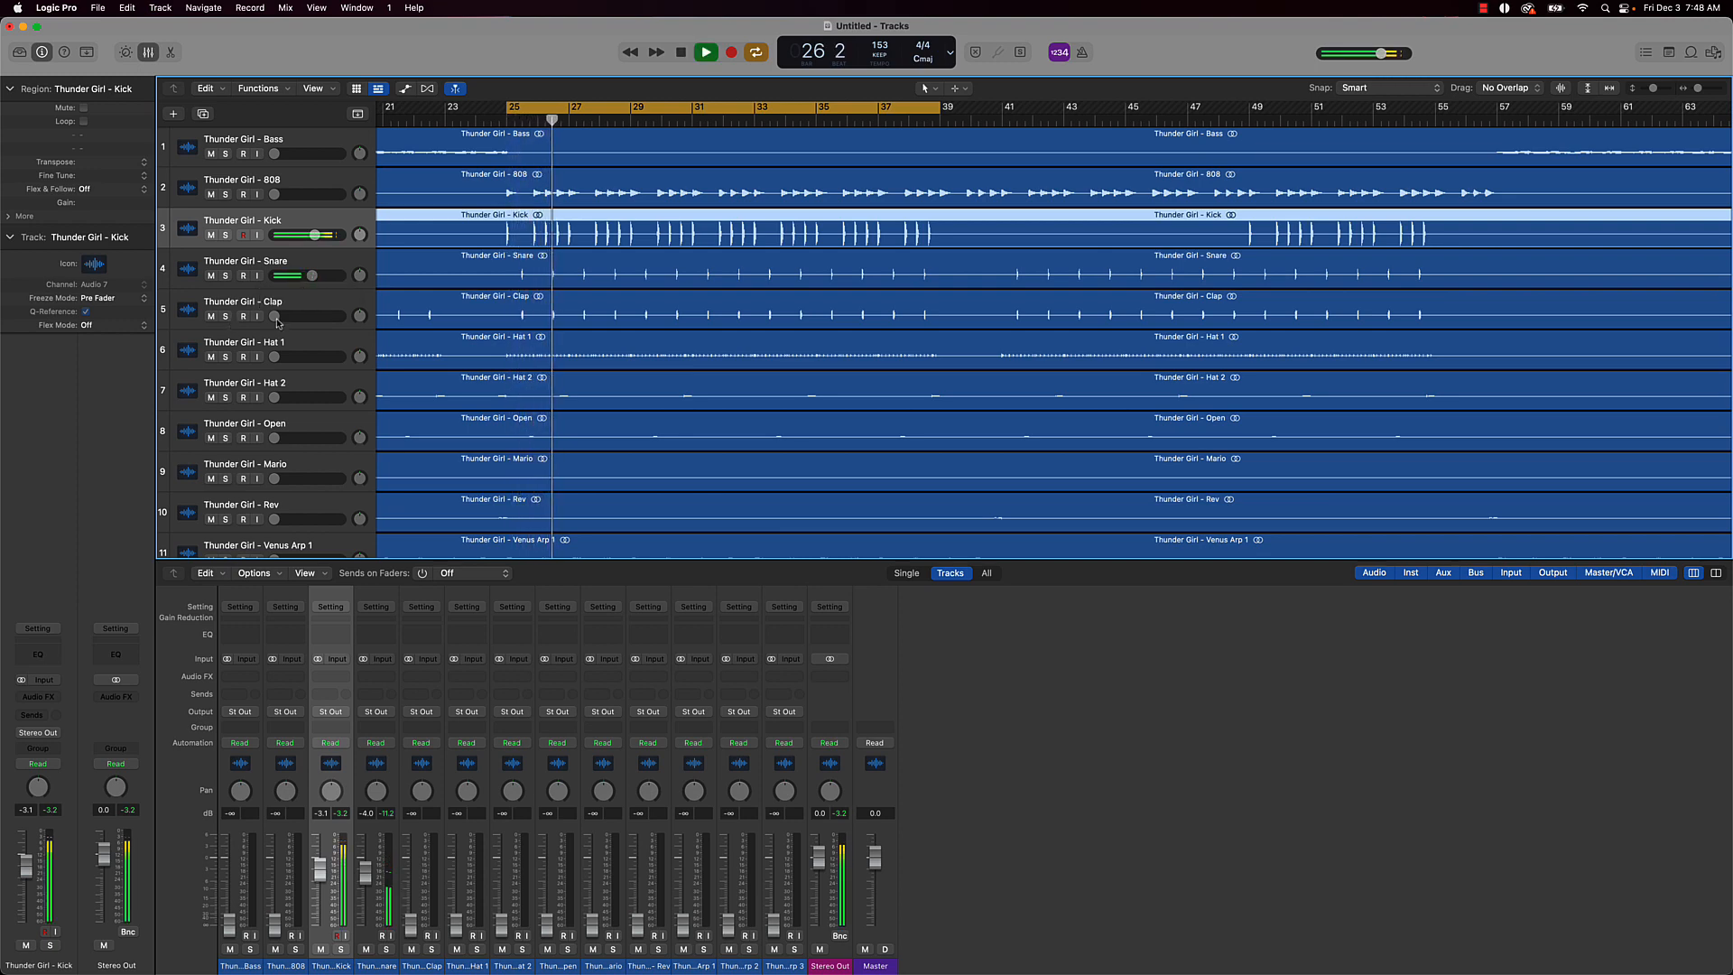
{"action": "left_click_drag", "start_coordinate": [275, 316], "coordinate": [312, 276]}
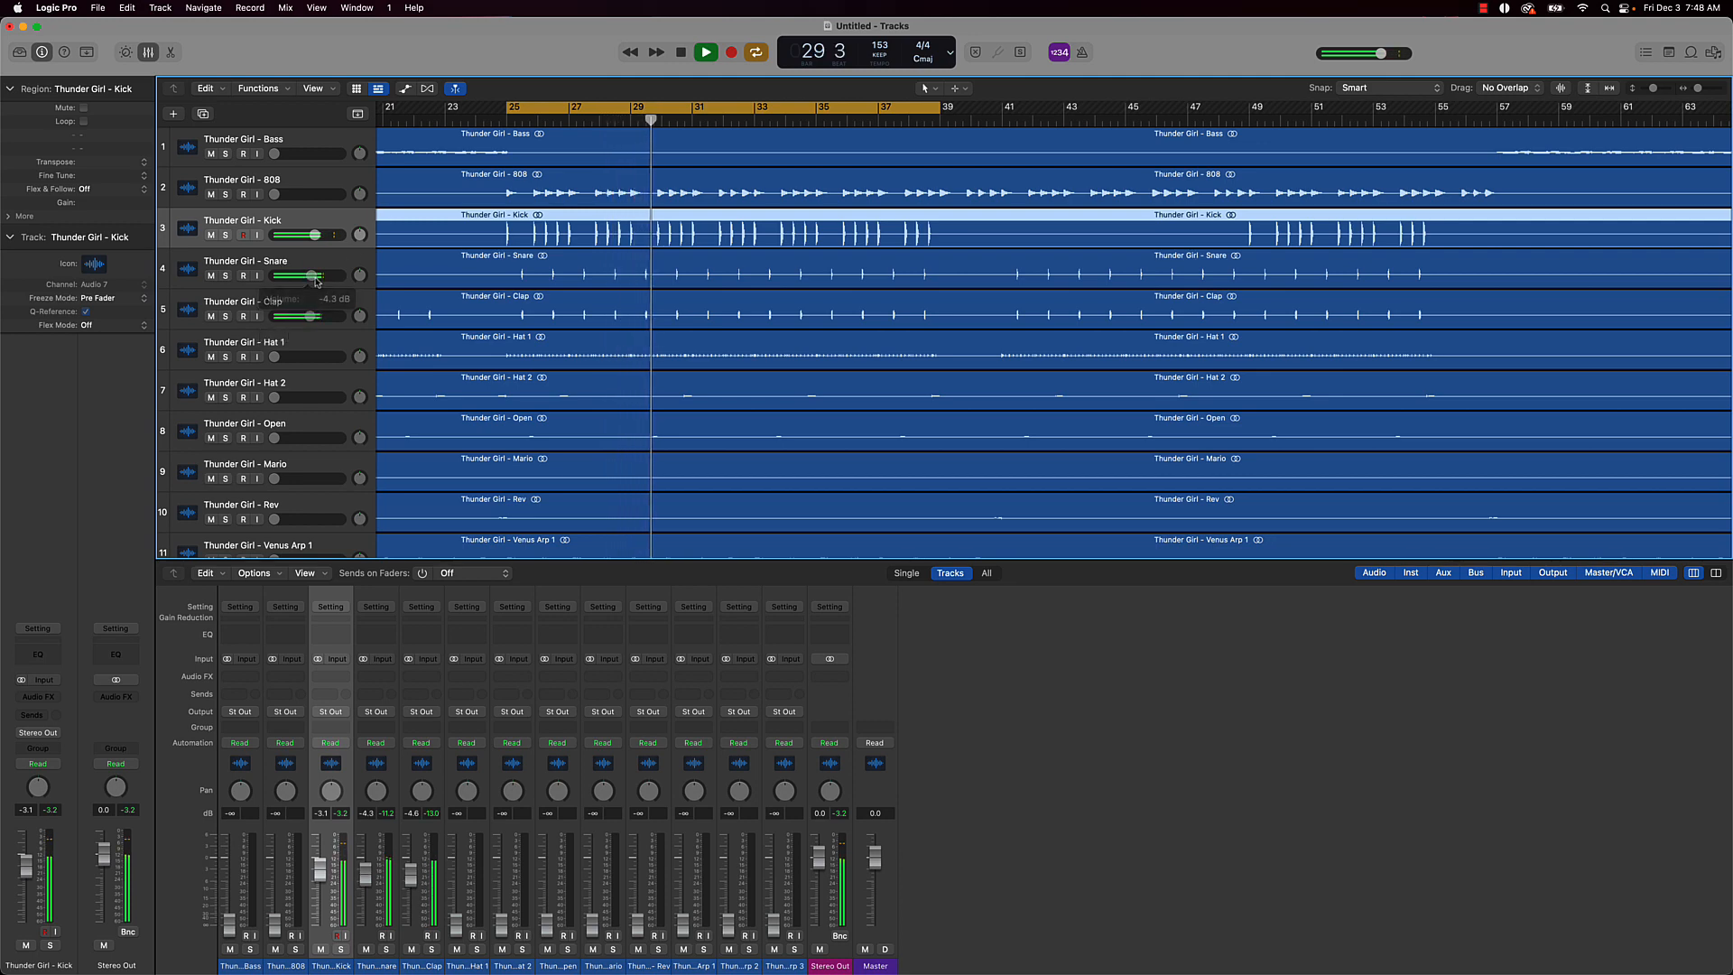
Solo Hat 1 briefly, set its volume to about -7.4 dB and audition it with the other drums
{"action": "left_click", "coordinate": [225, 356]}
{"action": "left_click", "coordinate": [226, 357]}
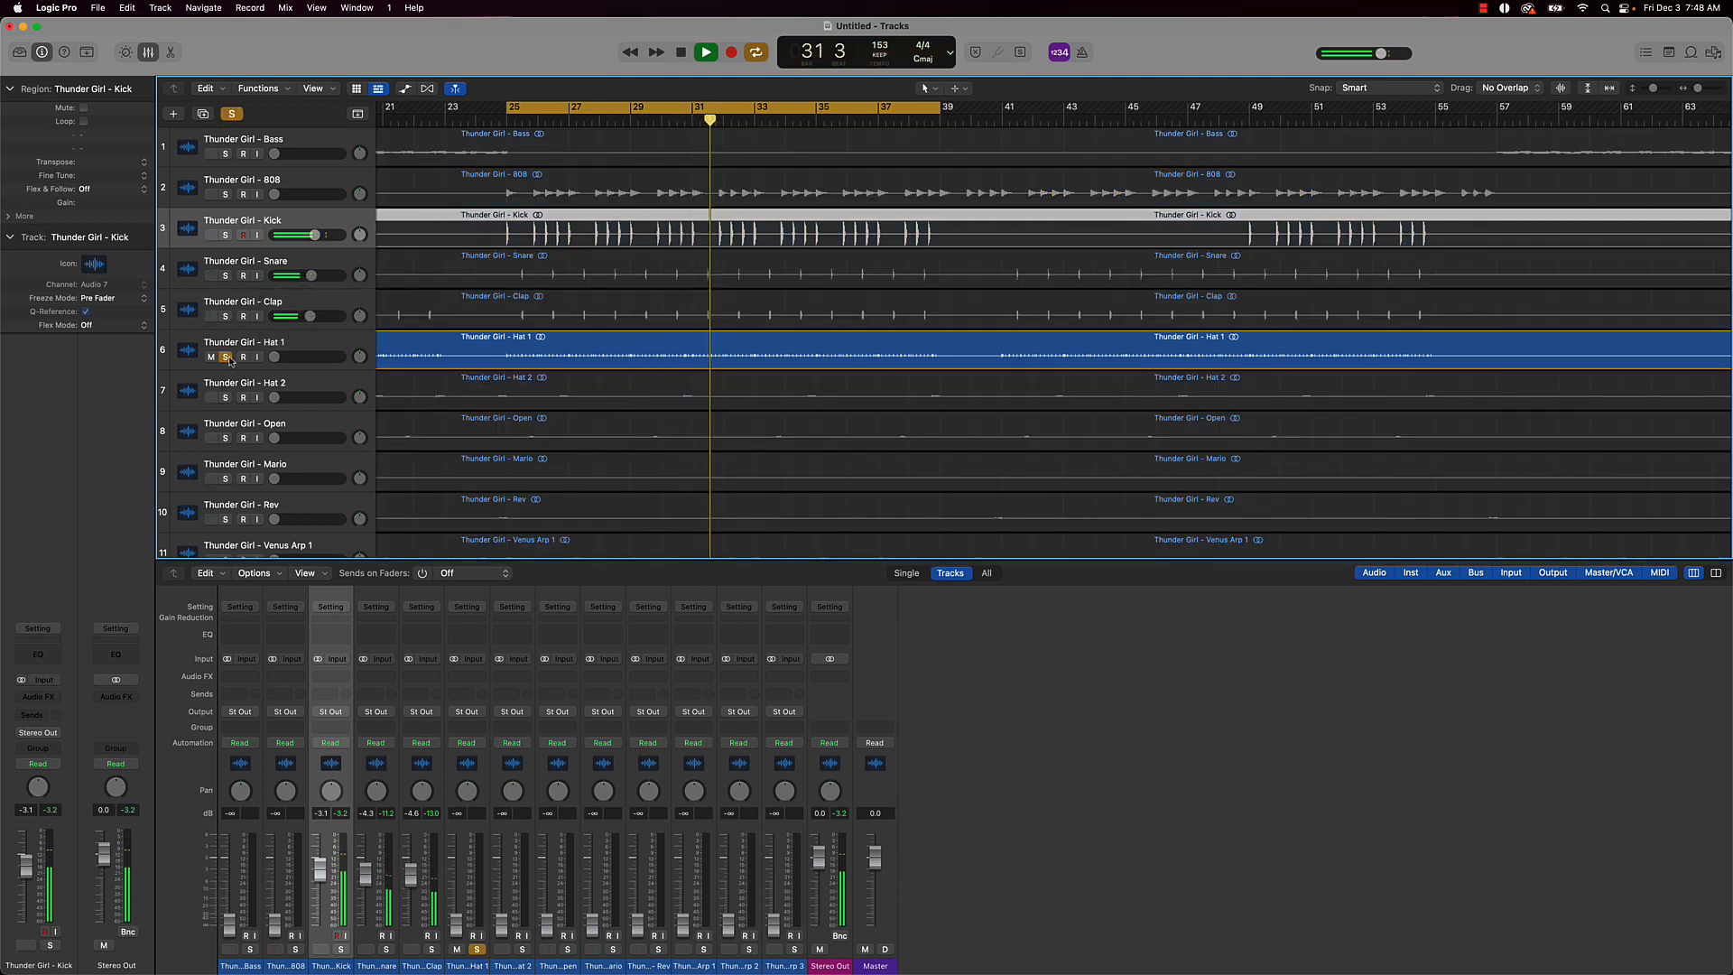
{"action": "key", "text": "space"}
{"action": "mouse_move", "coordinate": [275, 357]}
{"action": "left_mouse_down"}
{"action": "mouse_move", "coordinate": [327, 355]}
{"action": "mouse_move", "coordinate": [305, 357]}
{"action": "left_mouse_up"}
{"action": "key", "text": "space"}
{"action": "key", "text": "space"}
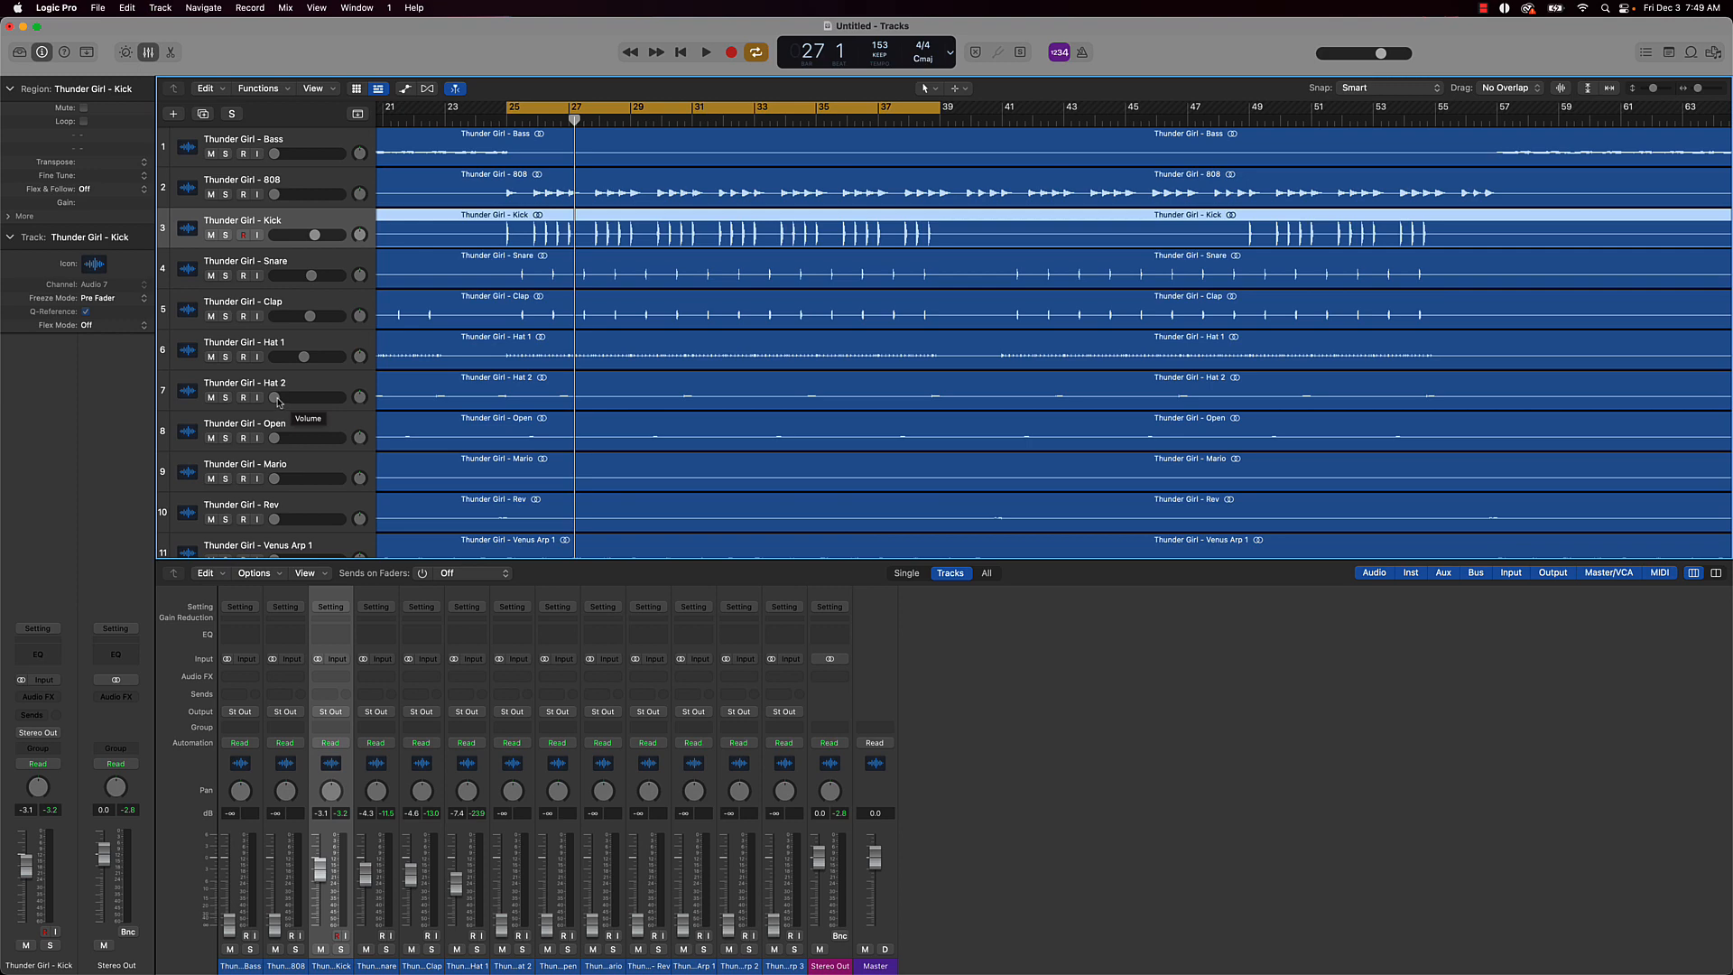
Set the Hat 2 volume to about -11.6 dB and the Open hat to about -8.8 dB while listening to the loop
{"action": "left_click_drag", "start_coordinate": [274, 397], "coordinate": [298, 397]}
{"action": "key", "text": "space"}
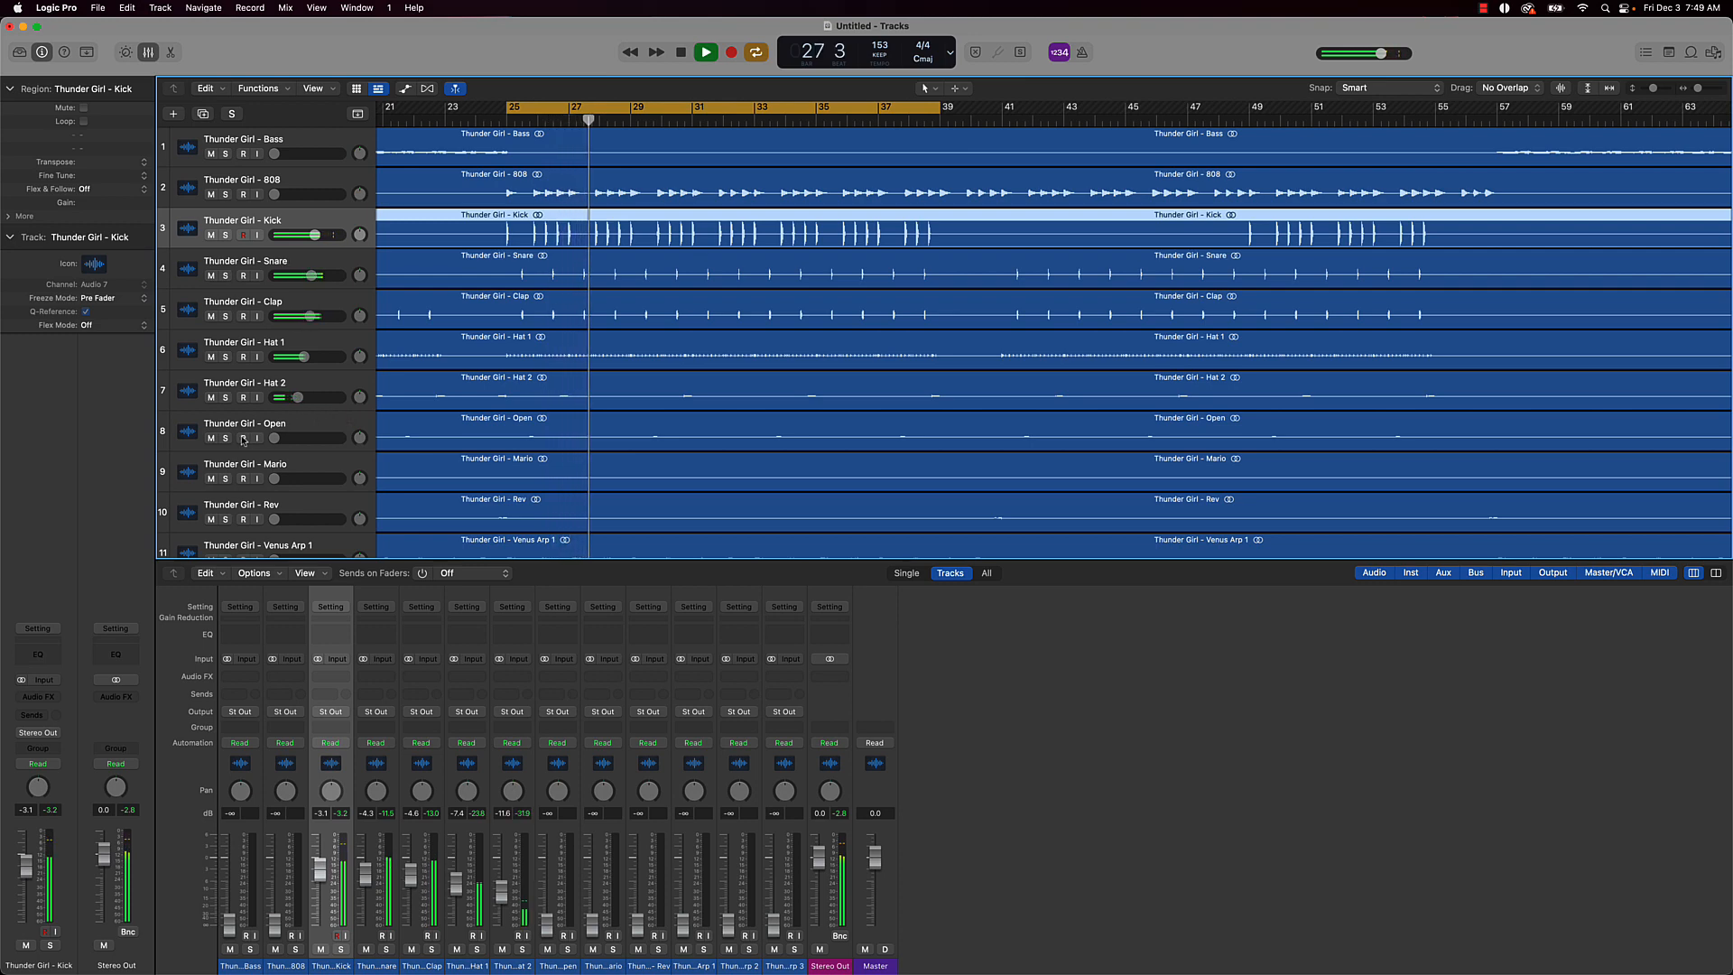
{"action": "left_click", "coordinate": [275, 438]}
{"action": "left_click_drag", "start_coordinate": [274, 437], "coordinate": [302, 437]}
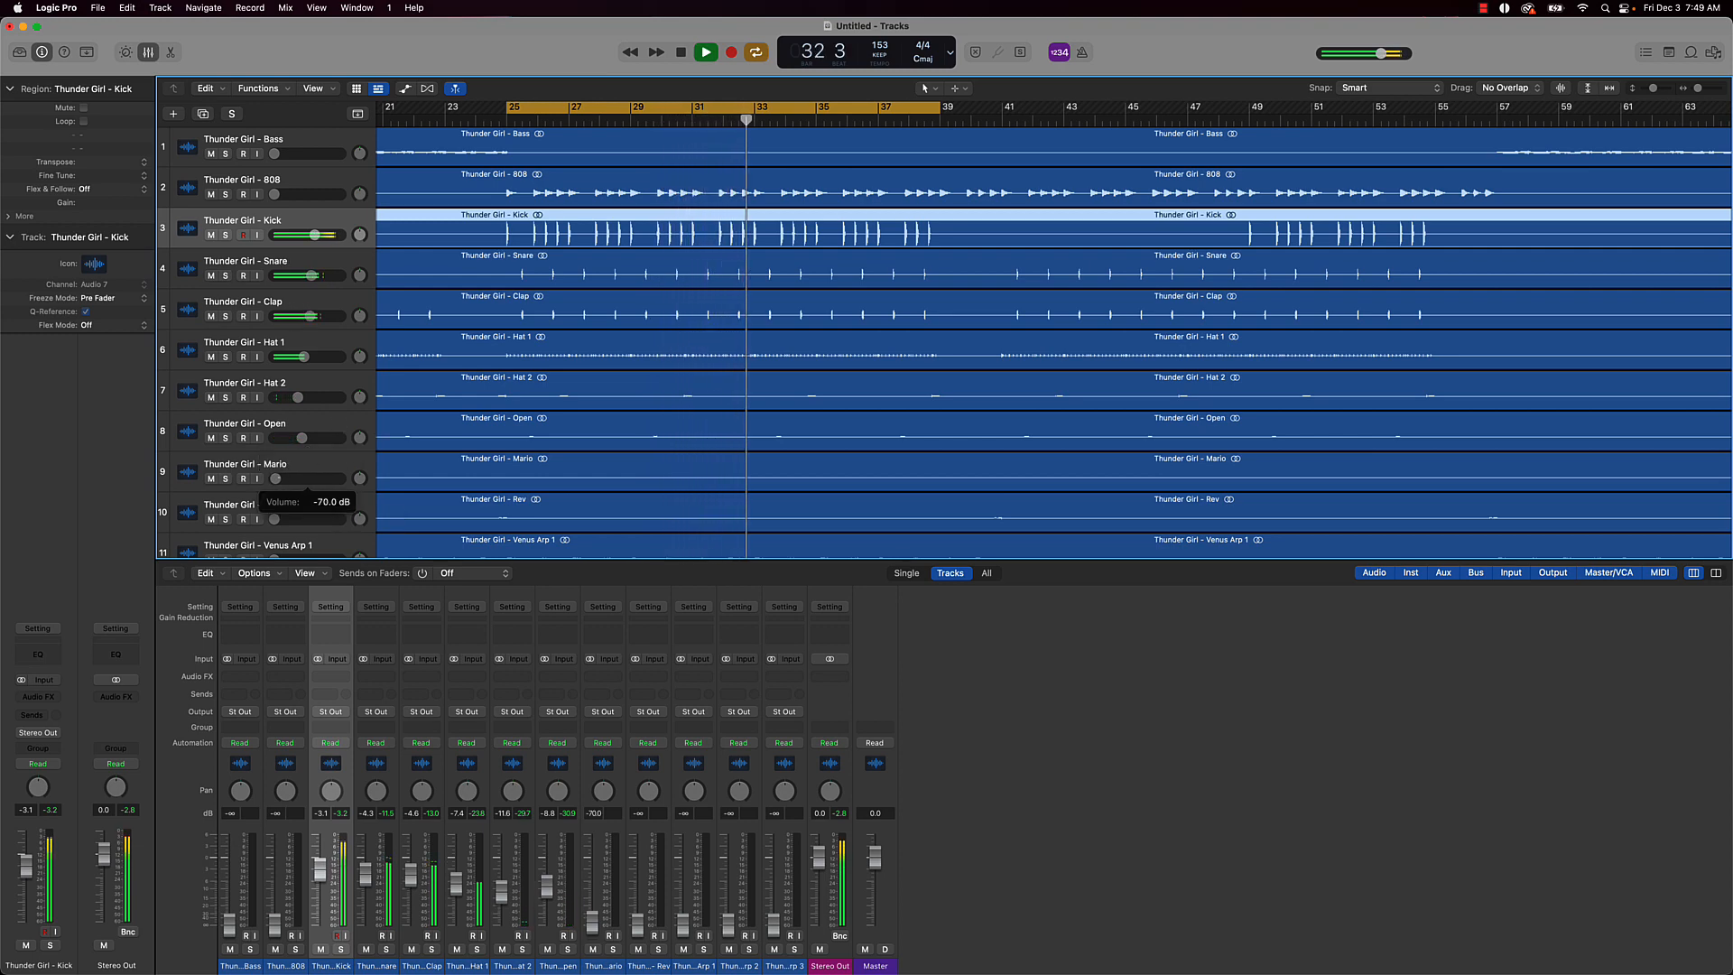
Raise the Mario track to about -3.8 dB and Rev to about -4.3 dB, and play past the loop with cycling off
{"action": "left_click_drag", "start_coordinate": [274, 478], "coordinate": [310, 518]}
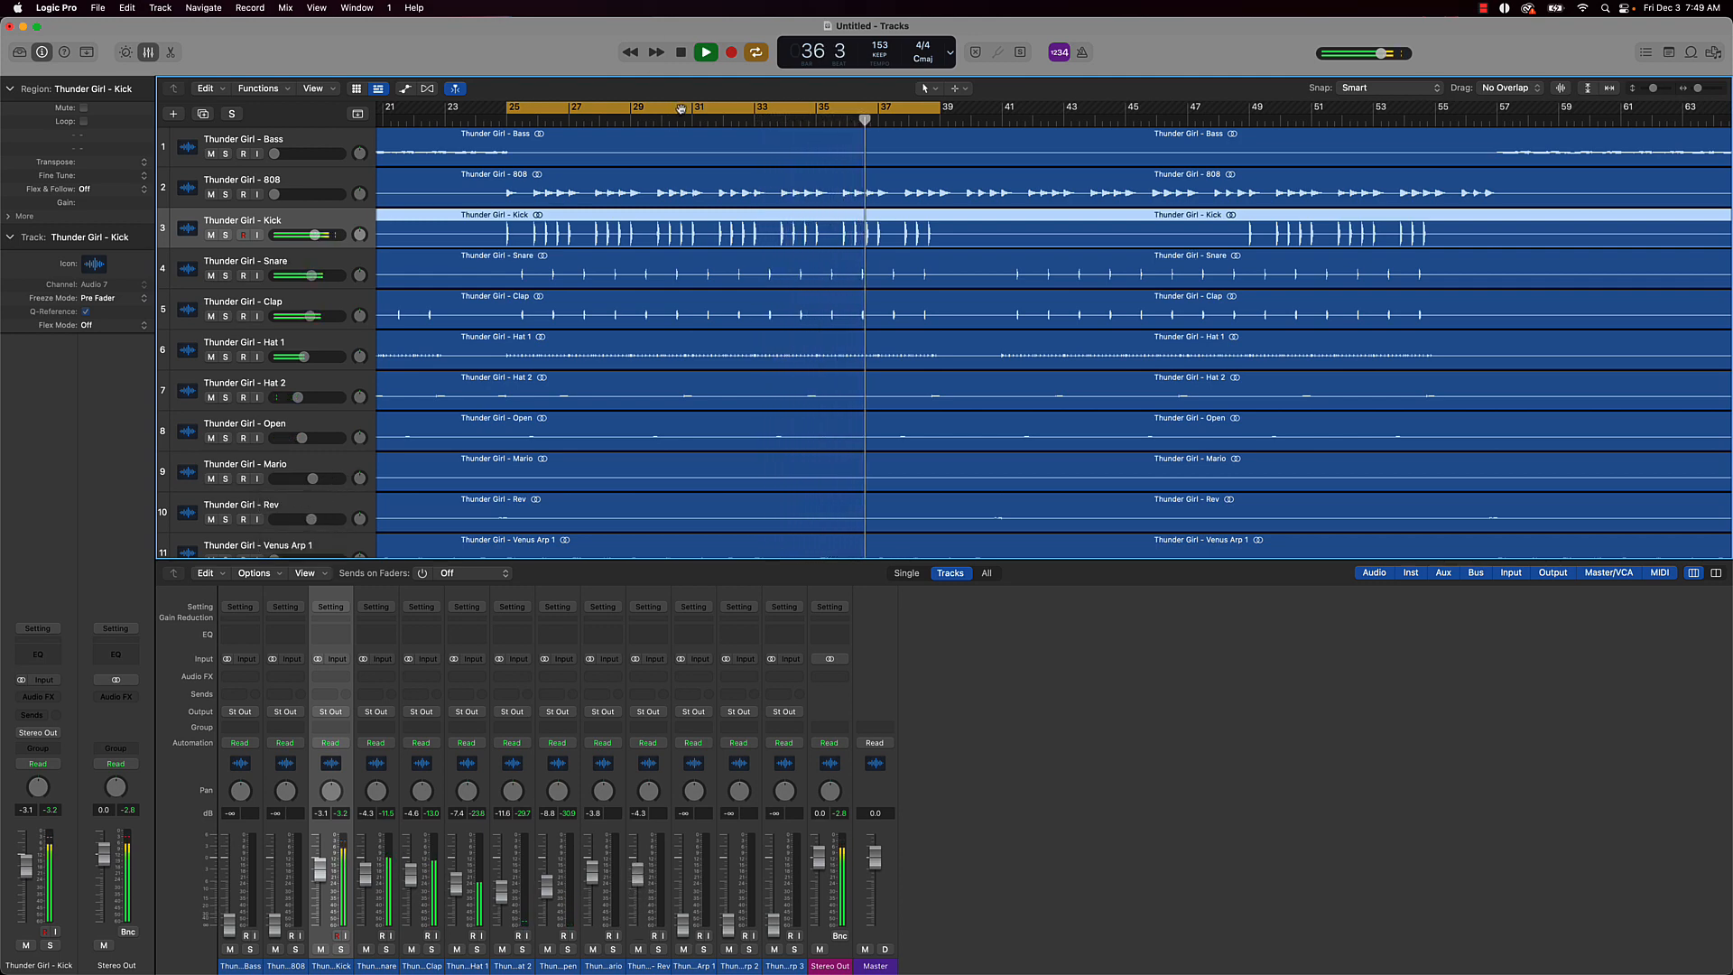
{"action": "key", "text": "c"}
{"action": "scroll", "coordinate": [298, 397], "scroll_direction": "down", "scroll_amount": 5}
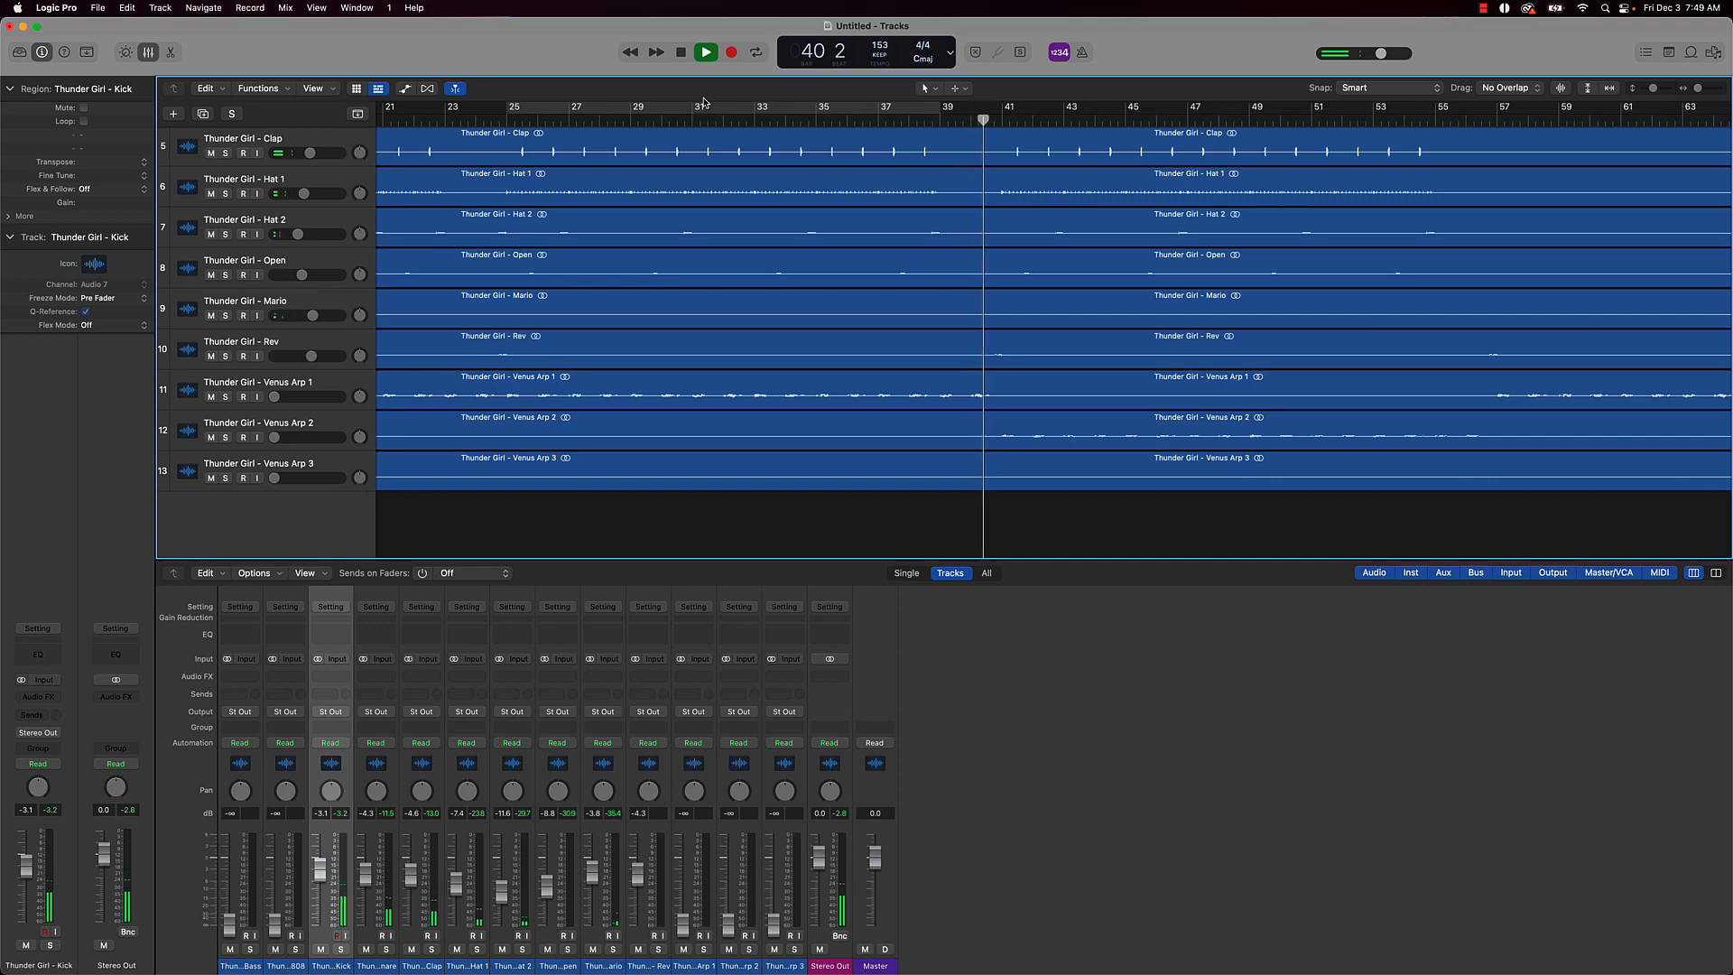
{"action": "key", "text": "space"}
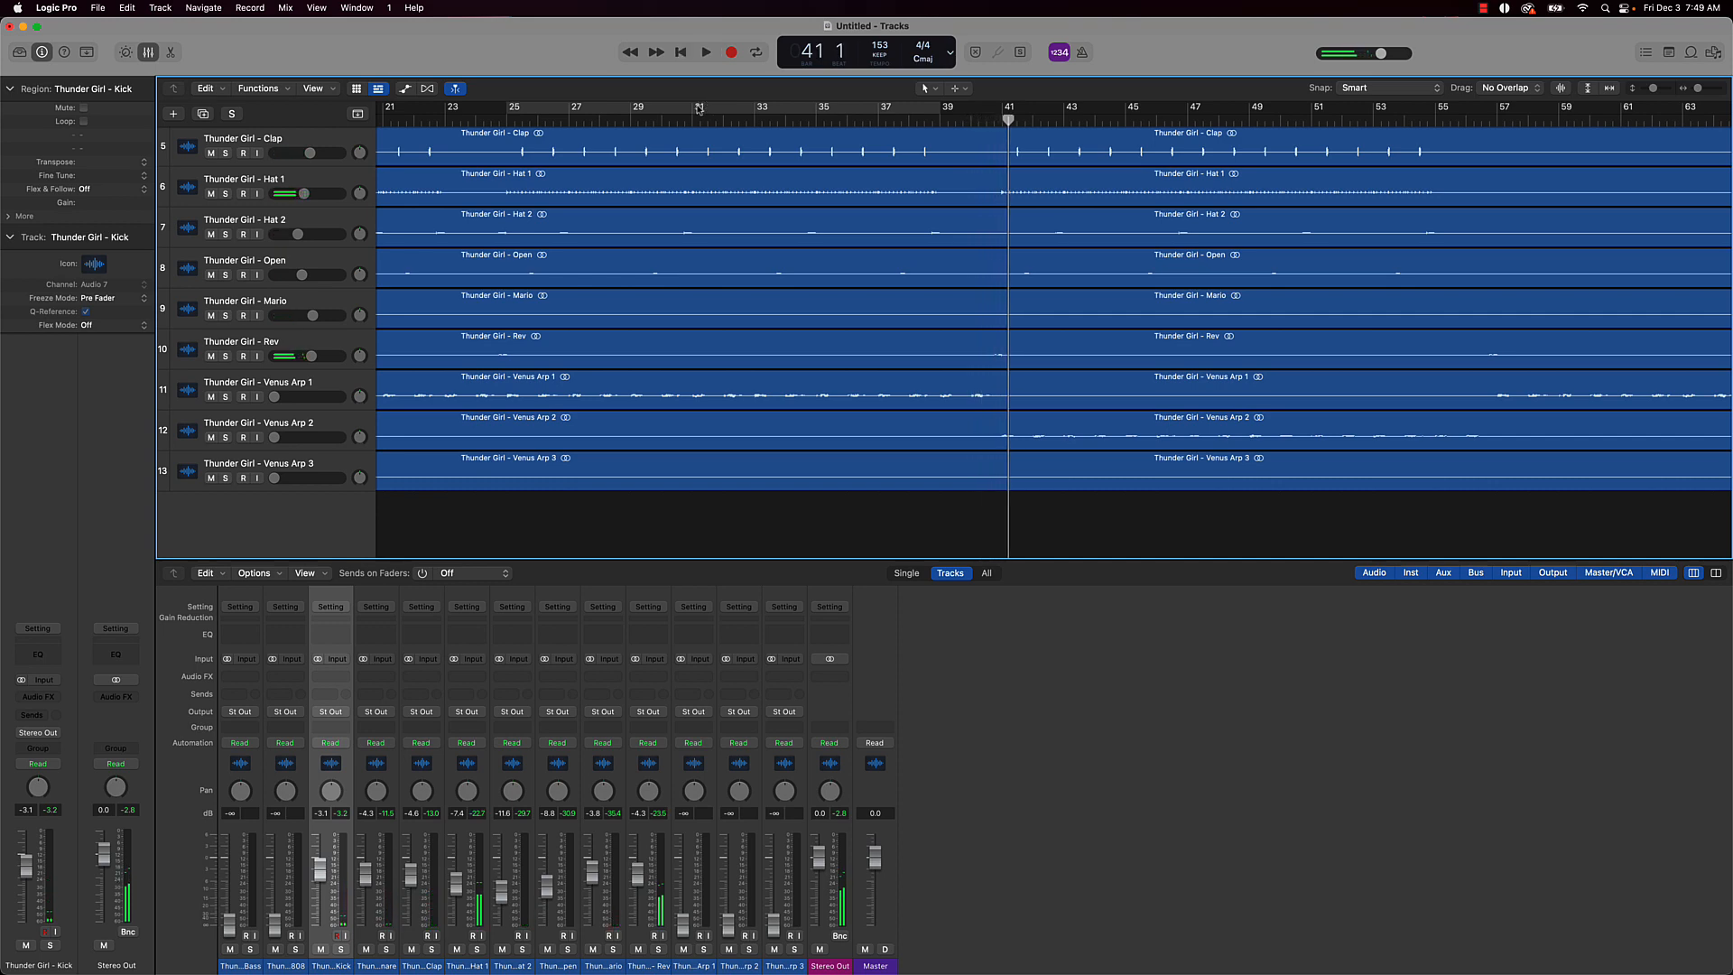
Turn cycling back on and set the 808 track's volume to about -4.3 dB during playback
{"action": "key", "text": "c"}
{"action": "scroll", "coordinate": [280, 215], "scroll_direction": "up", "scroll_amount": 5}
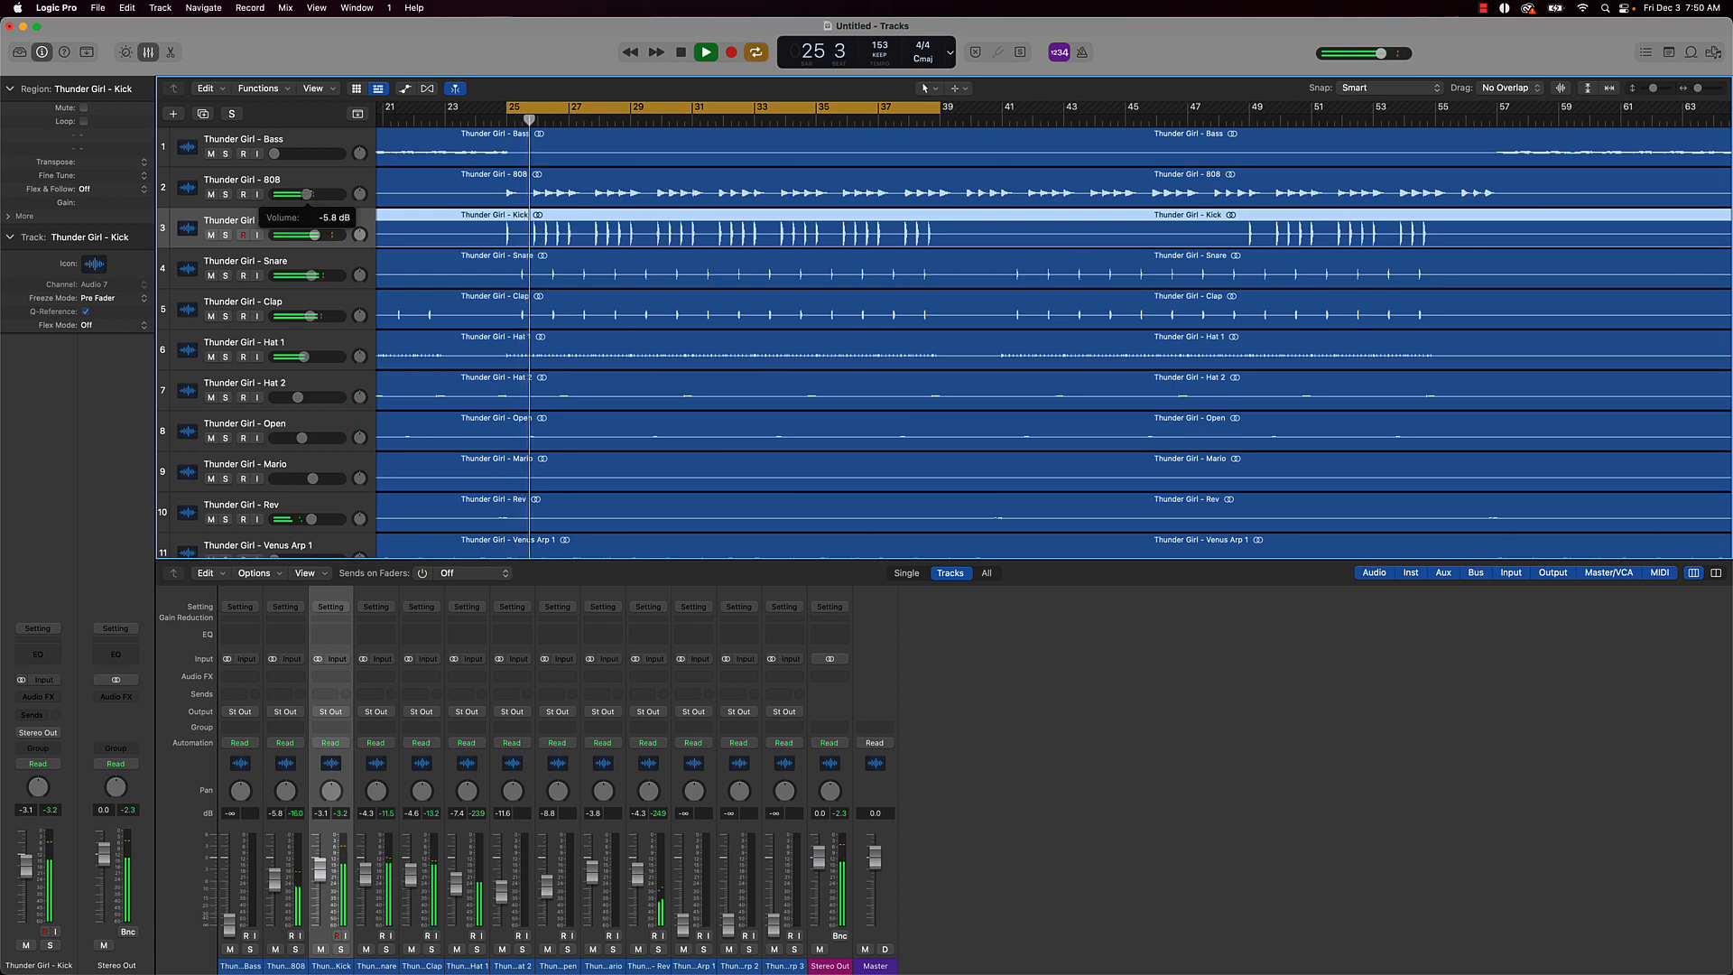
{"action": "mouse_move", "coordinate": [307, 194]}
{"action": "left_mouse_down"}
{"action": "mouse_move", "coordinate": [333, 194]}
{"action": "mouse_move", "coordinate": [312, 194]}
{"action": "left_mouse_up"}
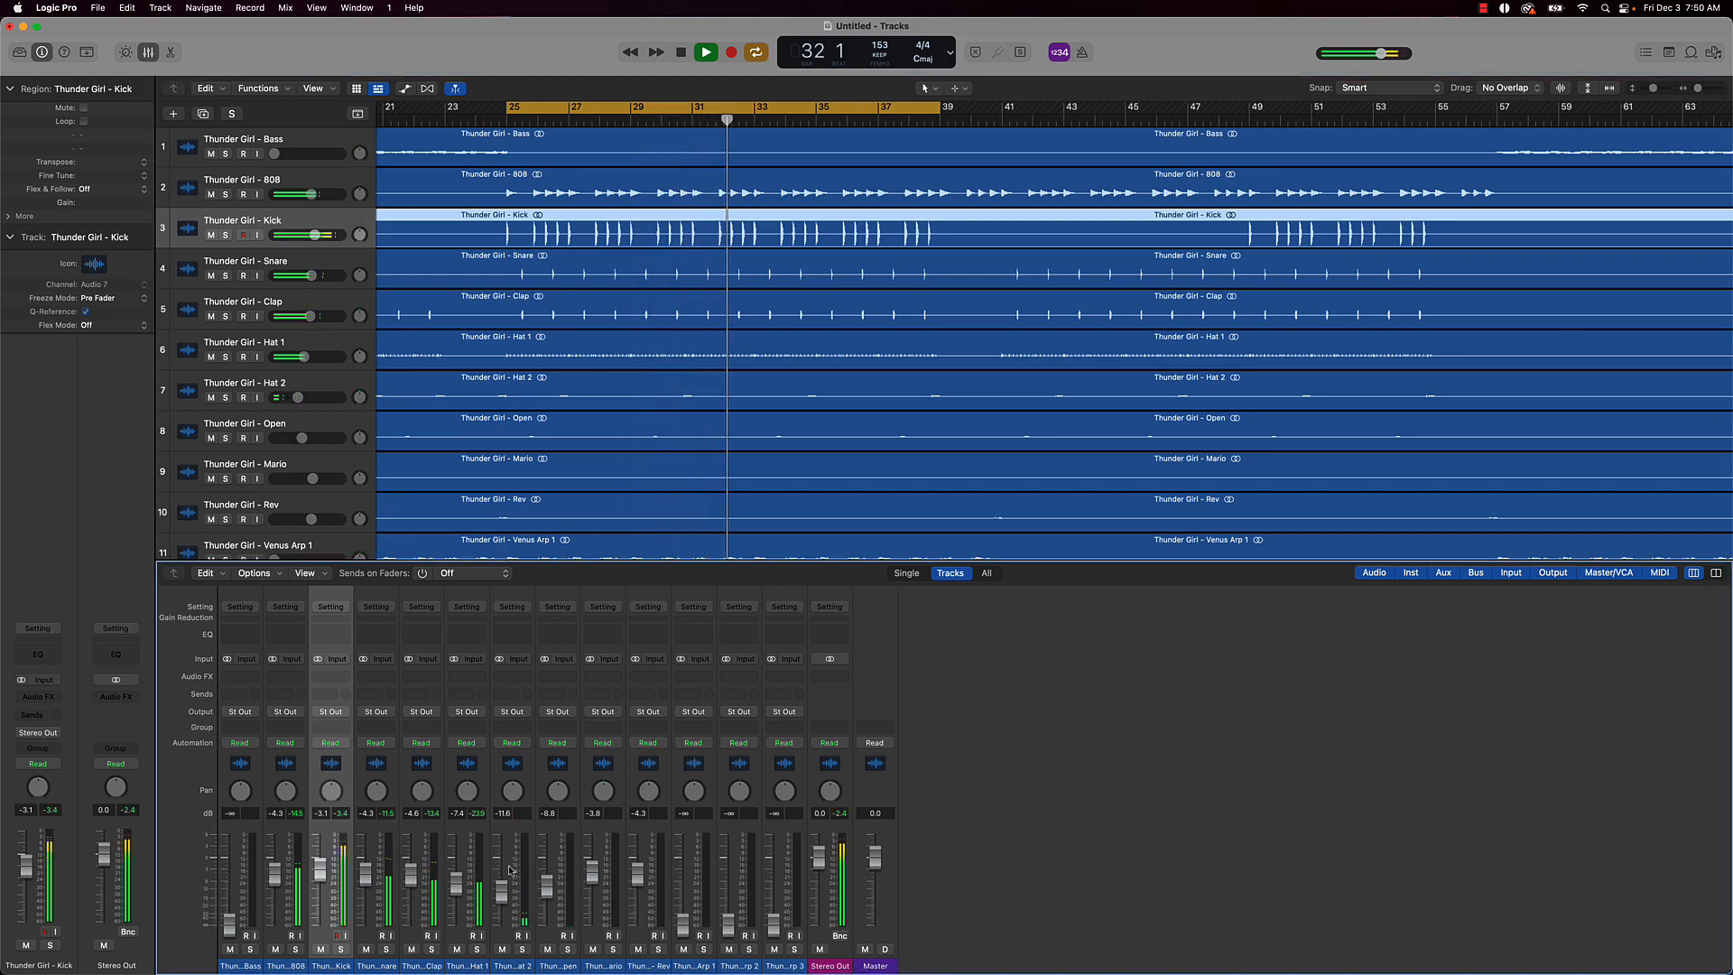
{"action": "key", "text": "space"}
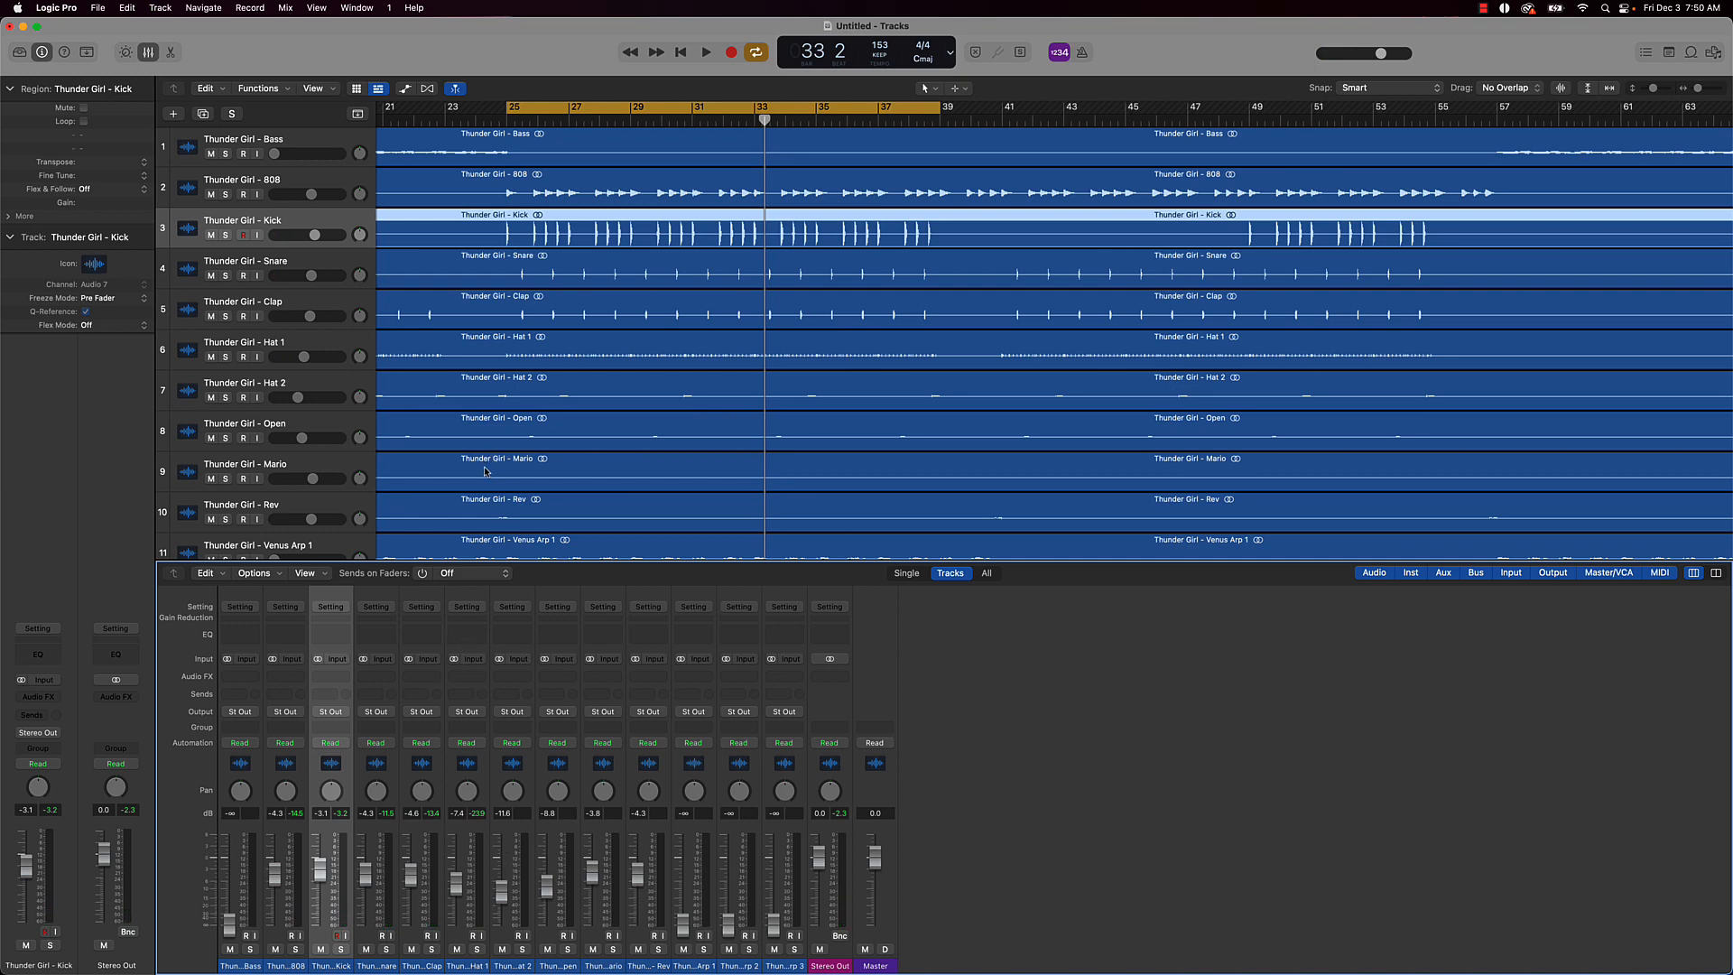
Raise the Venus Arp 1, 2 and 3 faders together to about -4.2 dB while the loop plays
{"action": "scroll", "coordinate": [484, 470], "scroll_direction": "down", "scroll_amount": 4}
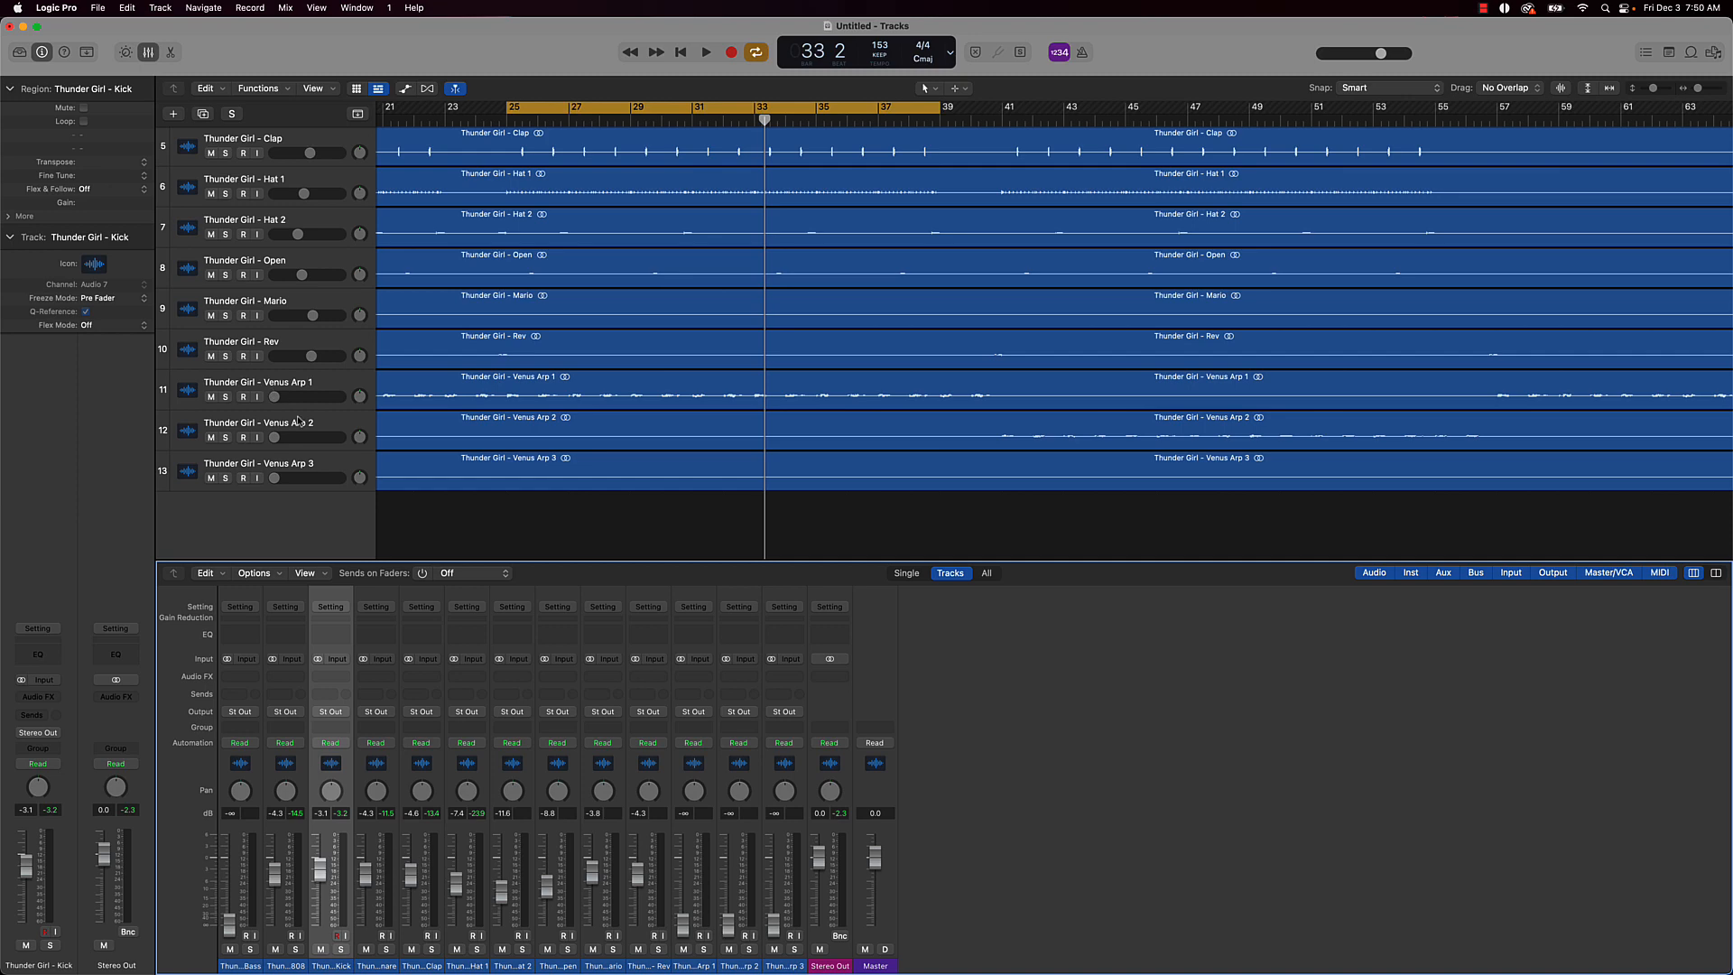
{"action": "left_click_drag", "start_coordinate": [693, 969], "coordinate": [767, 962]}
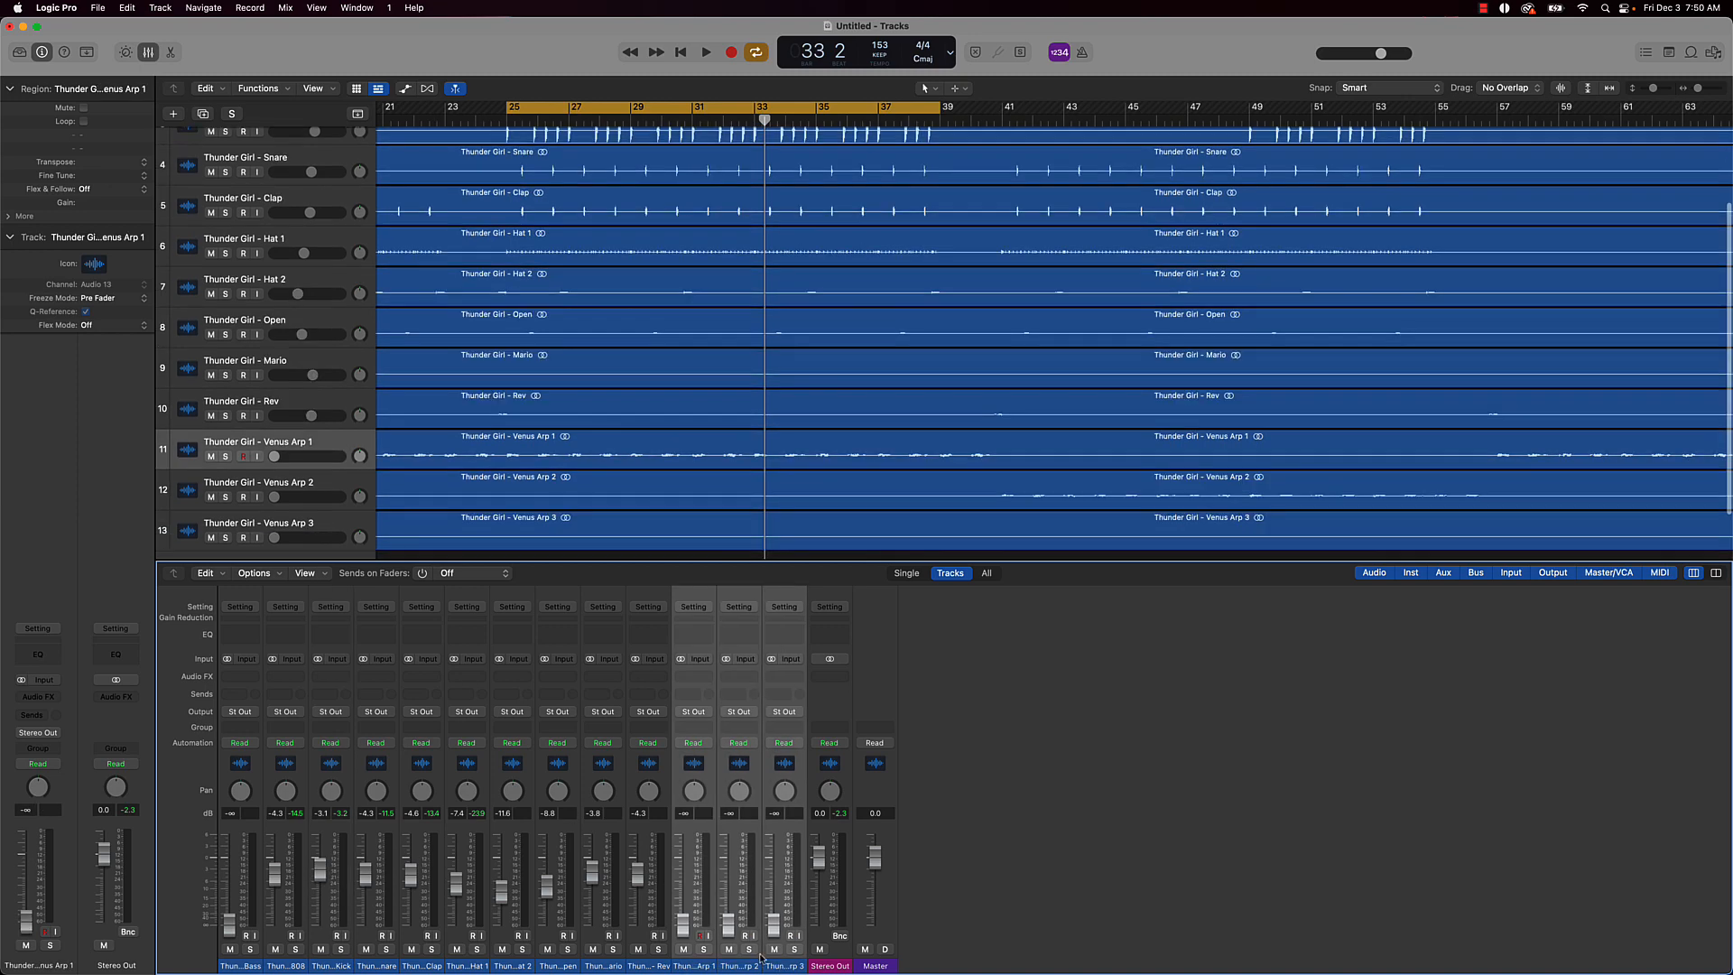
{"action": "key", "text": "space"}
{"action": "left_click_drag", "start_coordinate": [681, 928], "coordinate": [681, 876]}
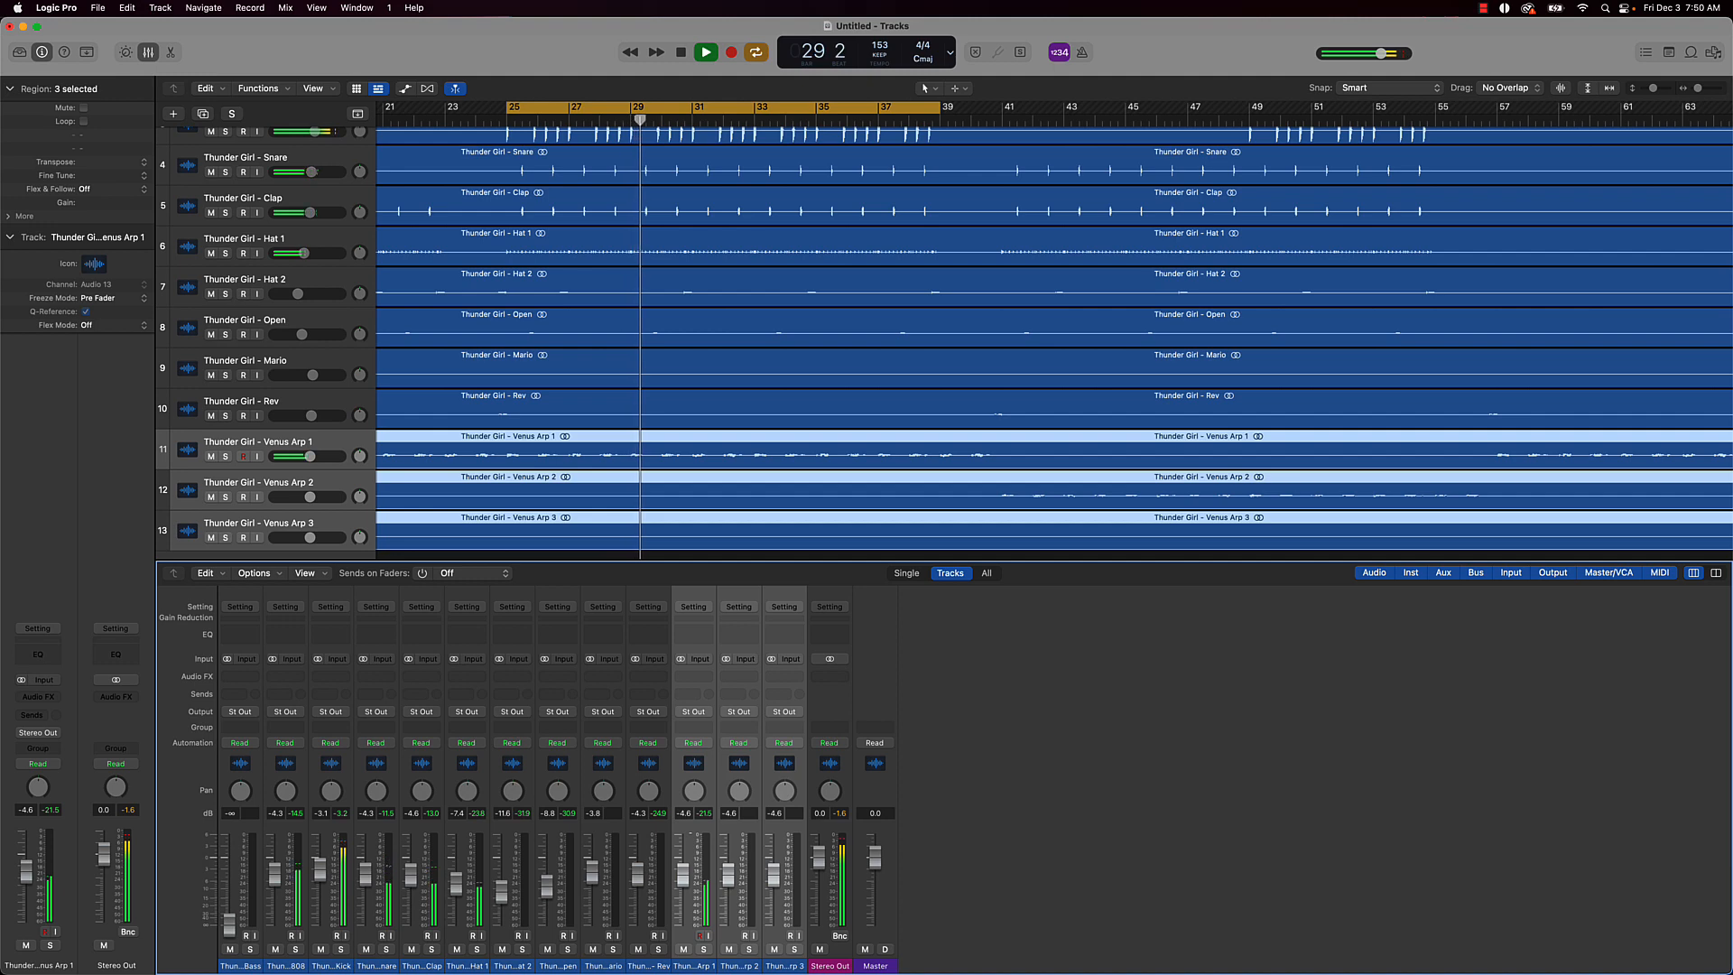
{"action": "left_click_drag", "start_coordinate": [682, 876], "coordinate": [682, 873]}
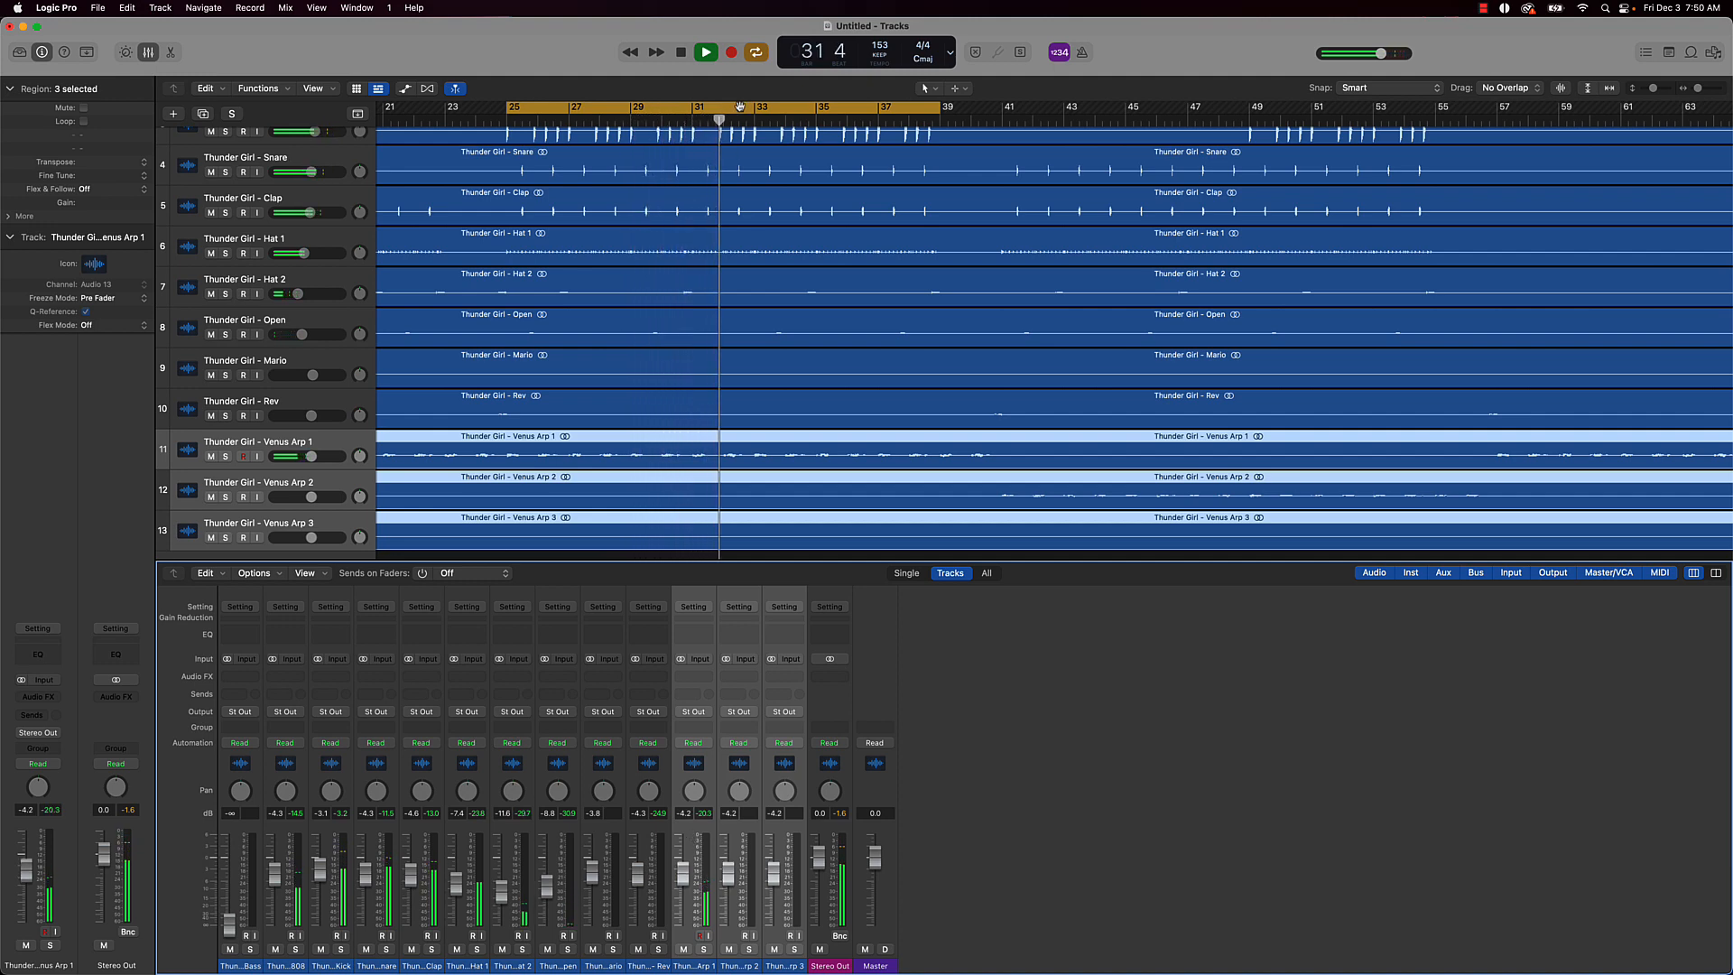
Turn off cycling, stop playback and return the playhead to bar 1
{"action": "key", "text": "c"}
{"action": "key", "text": "space"}
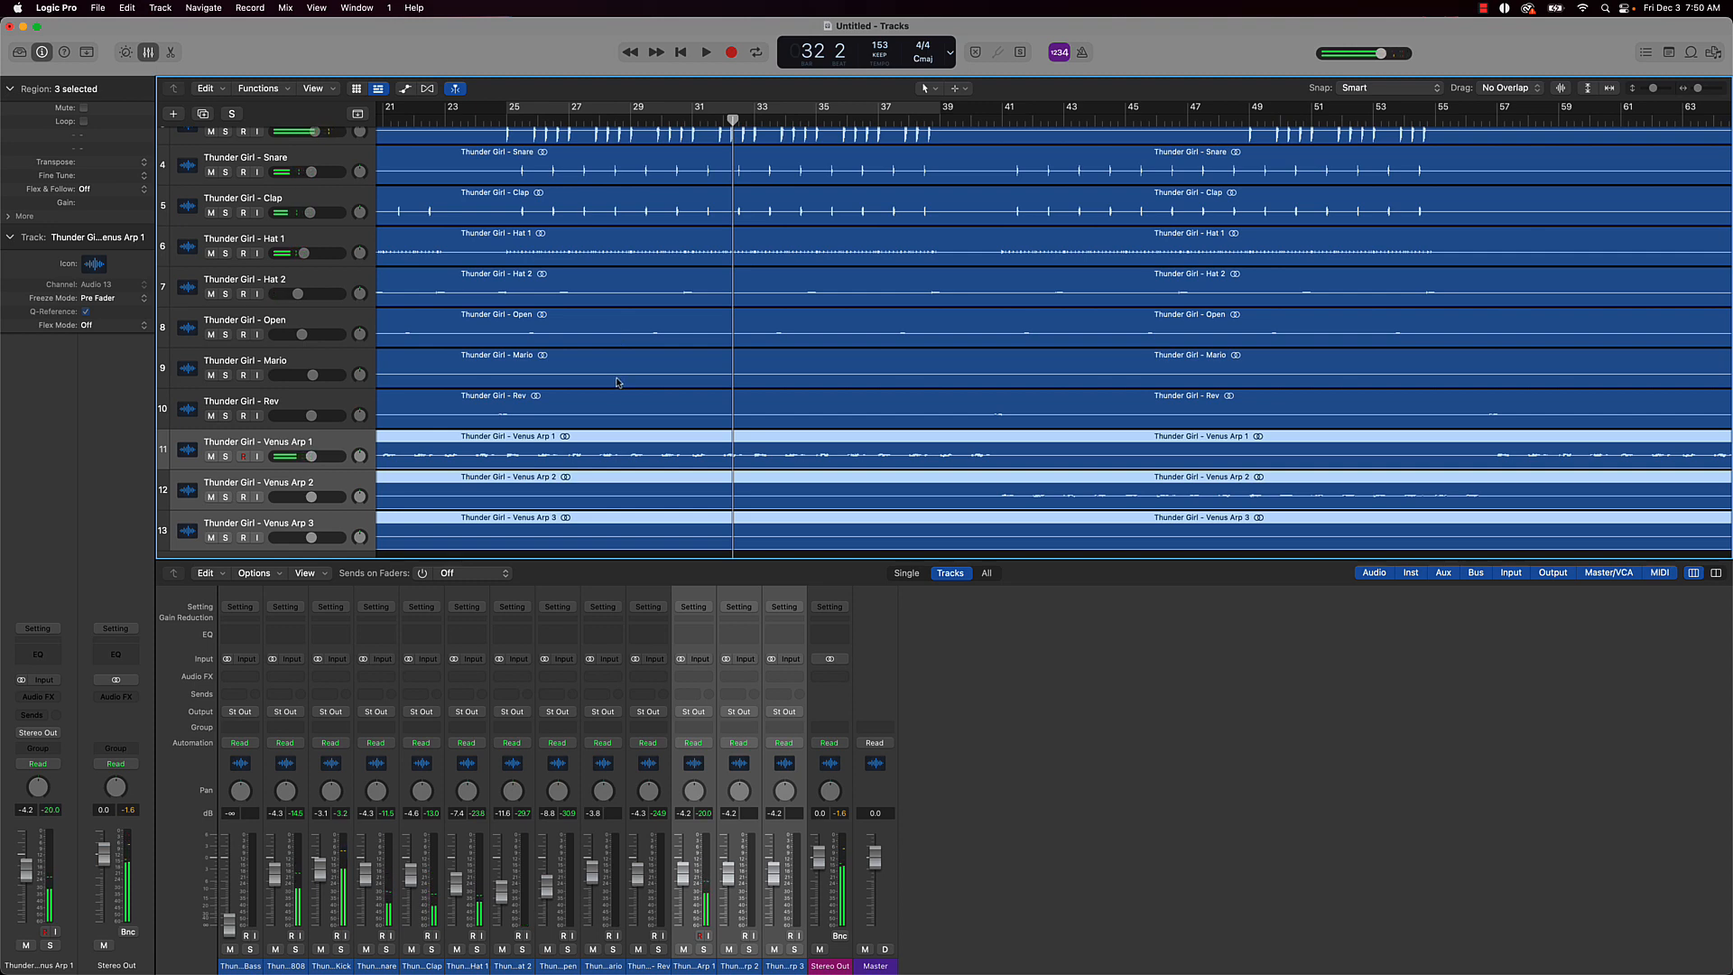
{"action": "scroll", "coordinate": [617, 381], "scroll_direction": "down", "scroll_amount": 2}
{"action": "left_click", "coordinate": [588, 506]}
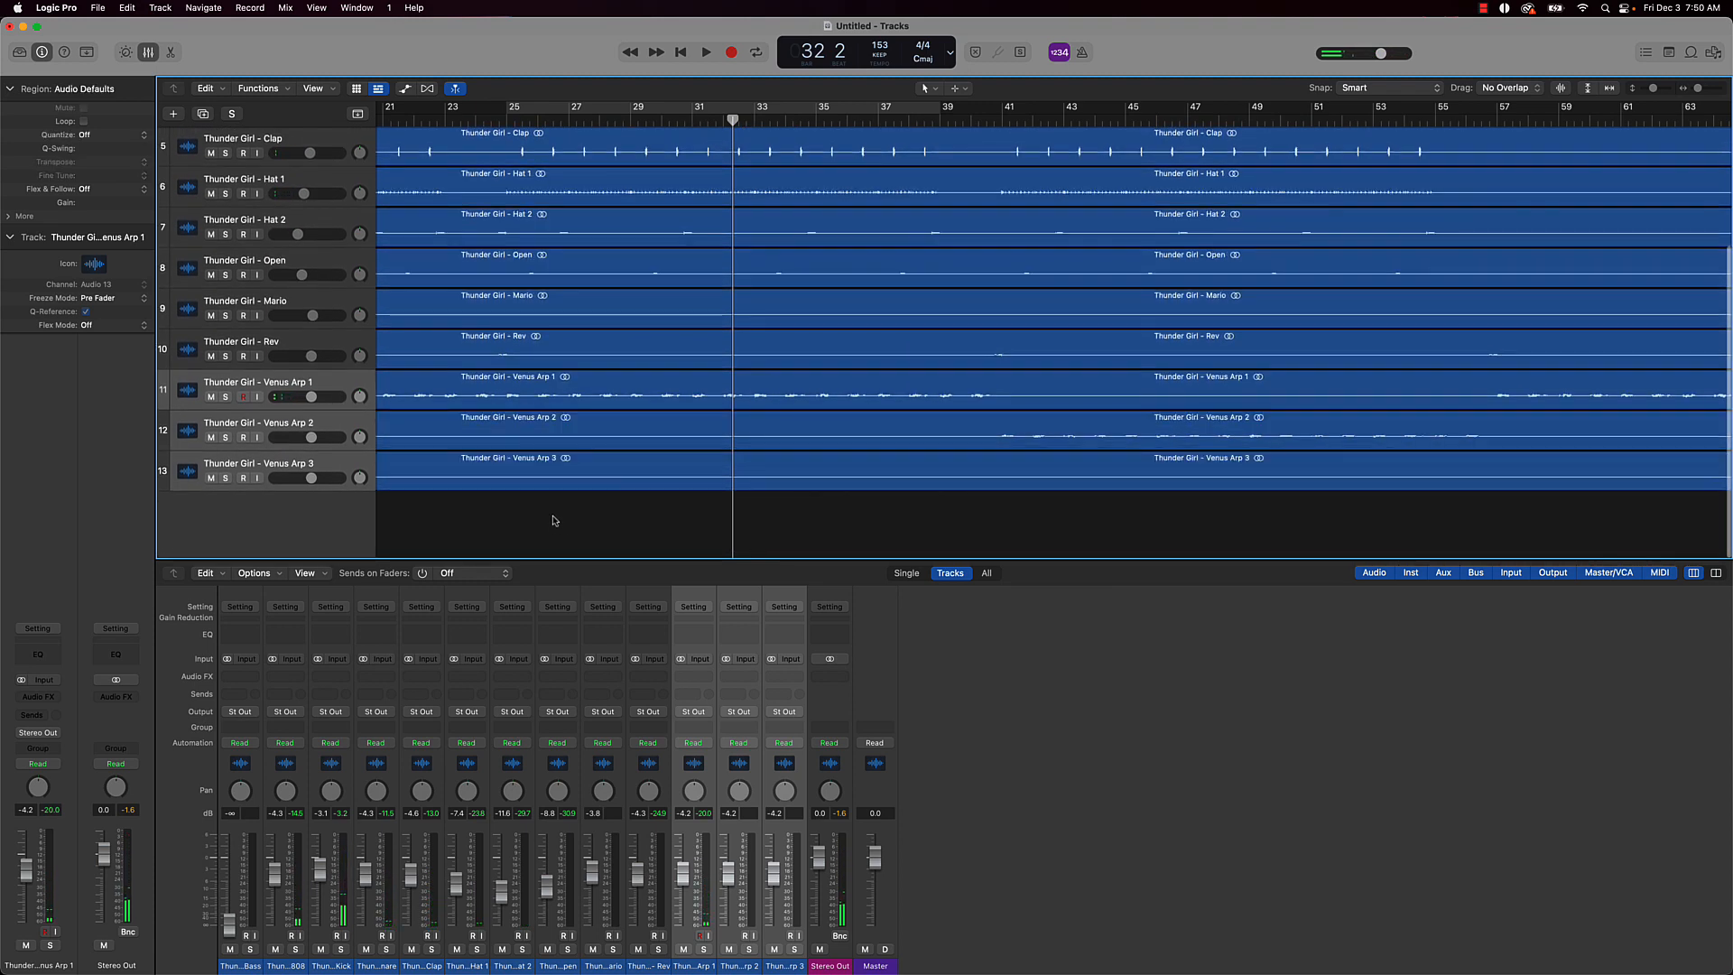
{"action": "scroll", "coordinate": [575, 487], "scroll_direction": "up", "scroll_amount": 5}
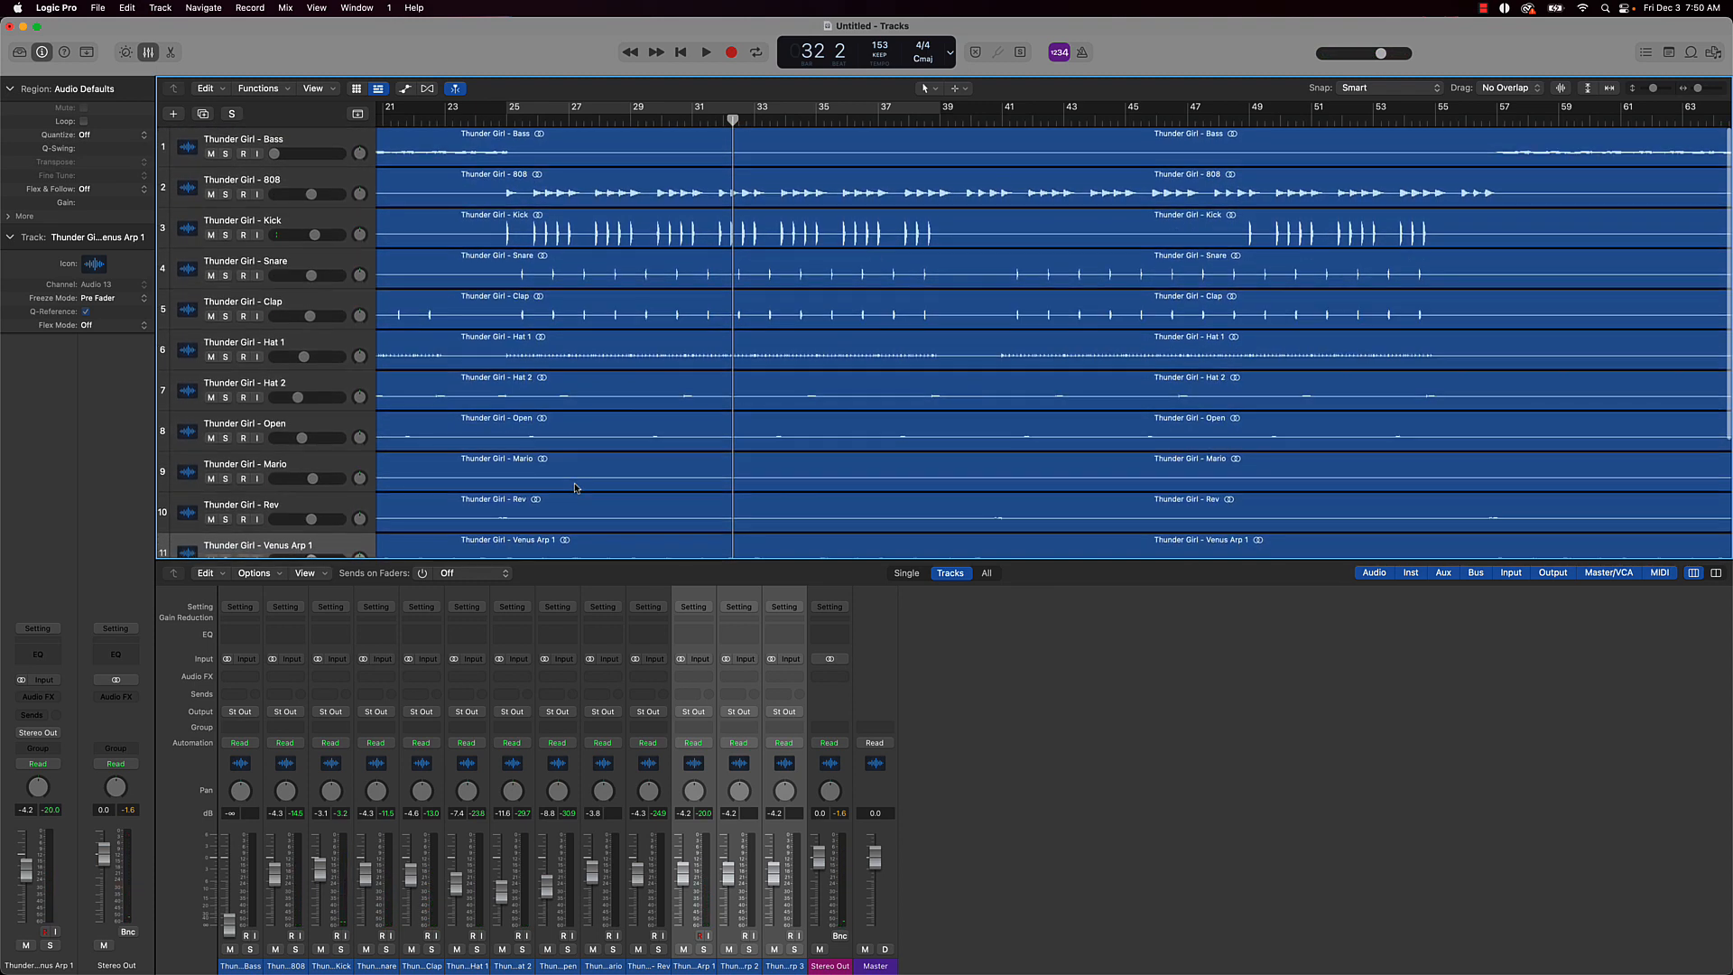
{"action": "key", "text": "Return"}
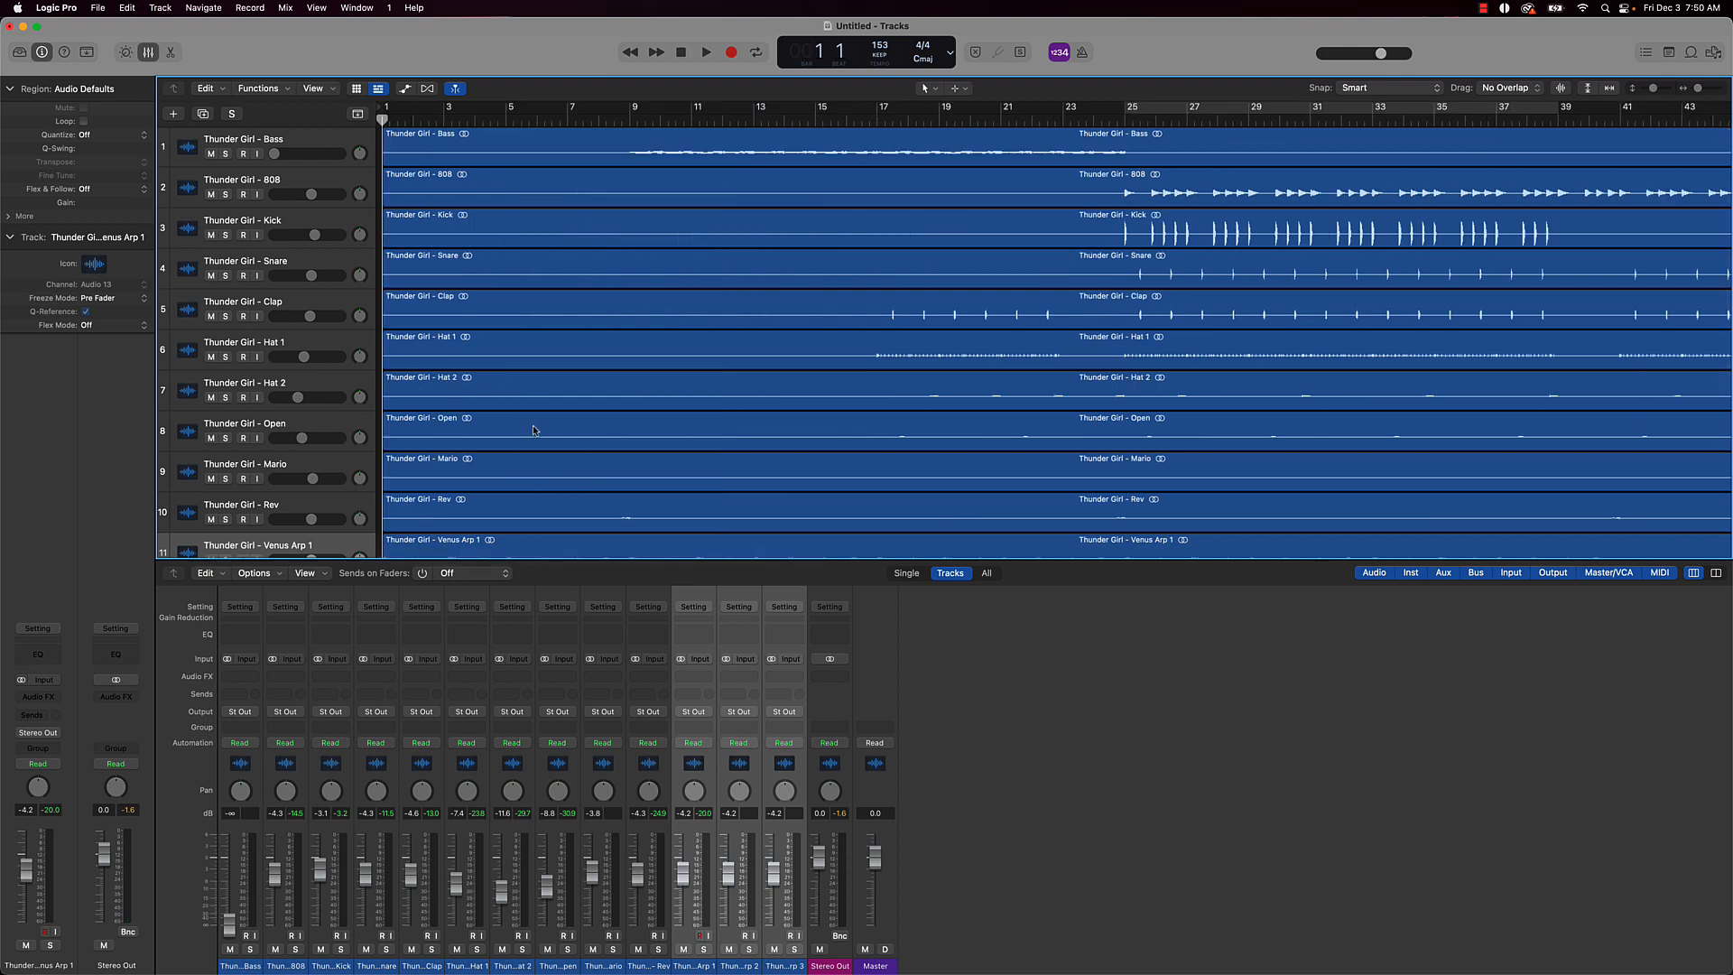
Play the song from the beginning and bring the Bass fader up to about -4.0 dB
{"action": "key", "text": "space"}
{"action": "scroll", "coordinate": [525, 434], "scroll_direction": "down", "scroll_amount": 3}
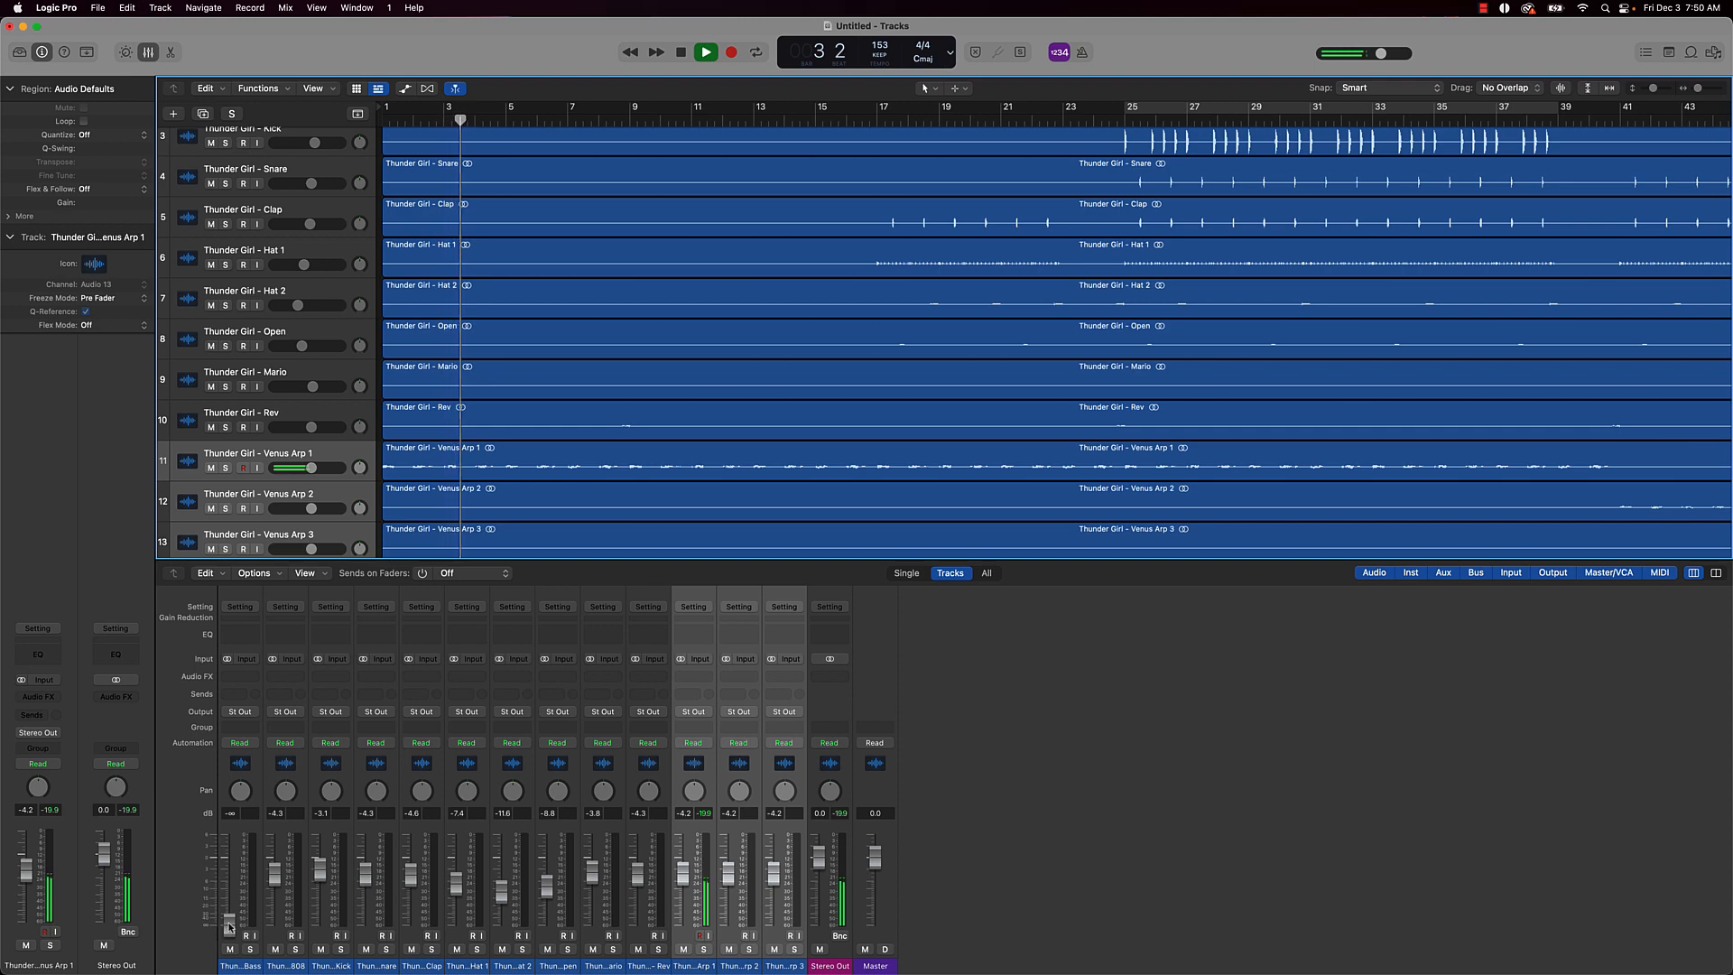
{"action": "left_click_drag", "start_coordinate": [228, 926], "coordinate": [230, 874]}
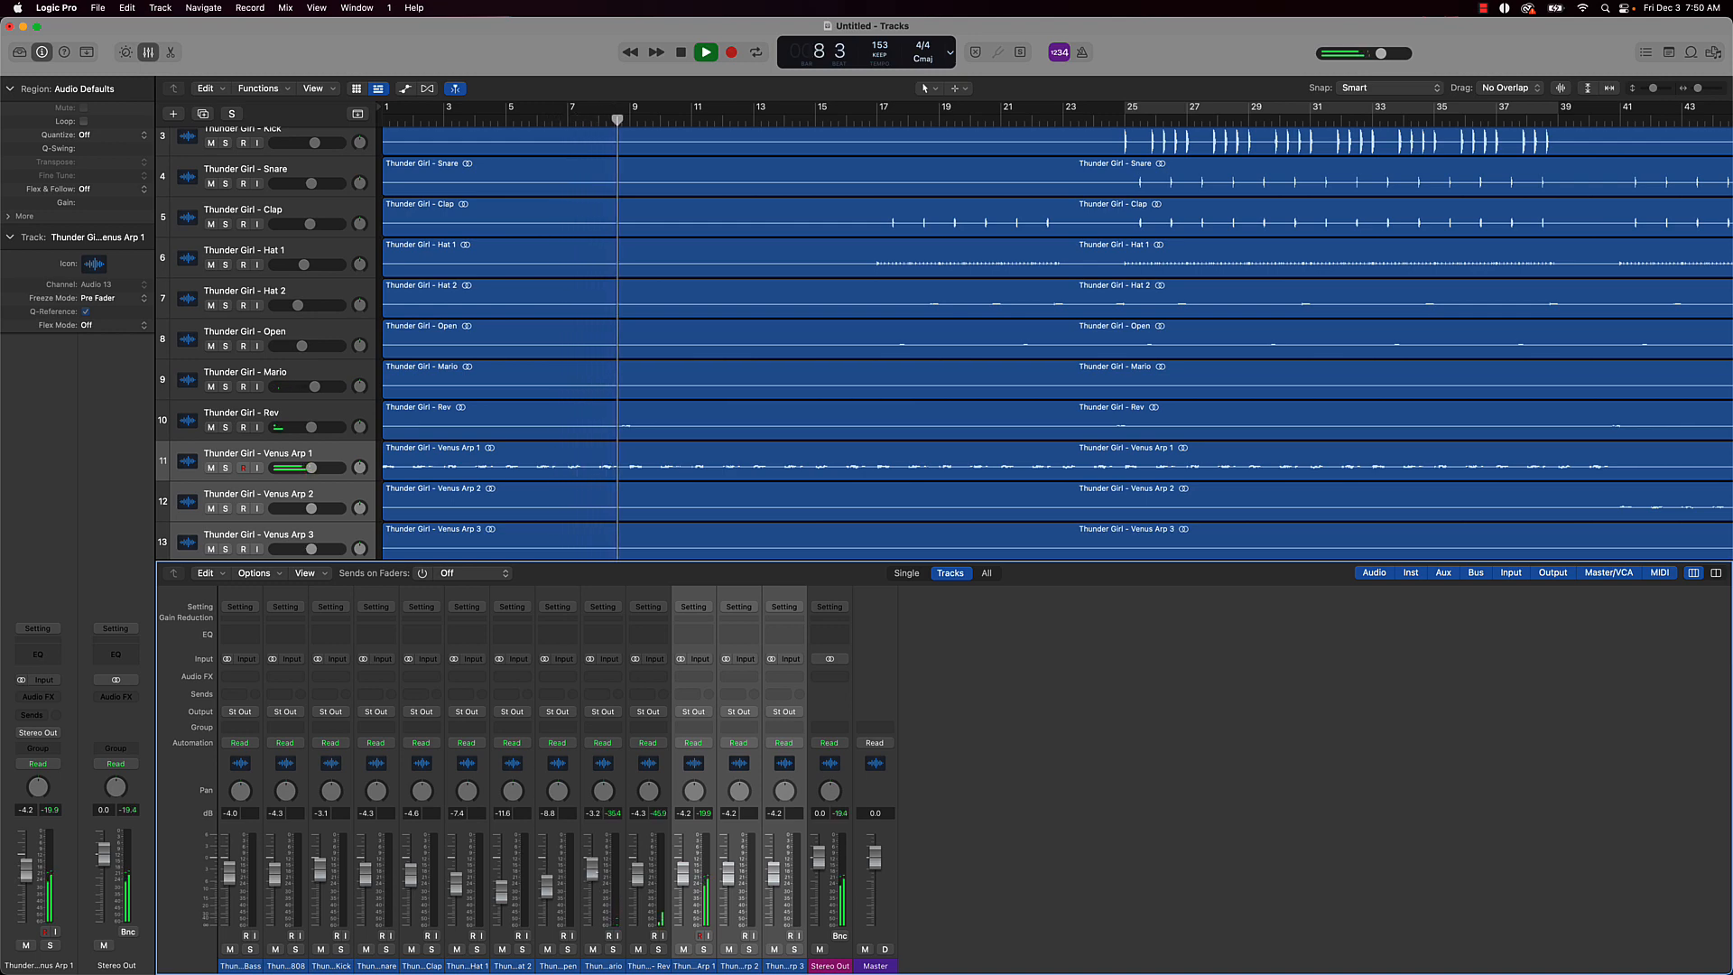
Raise the Mario fader to -2.2 dB, Rev to -3.5 dB and Bass to -0.4 dB while the song plays
{"action": "left_click_drag", "start_coordinate": [594, 872], "coordinate": [638, 873]}
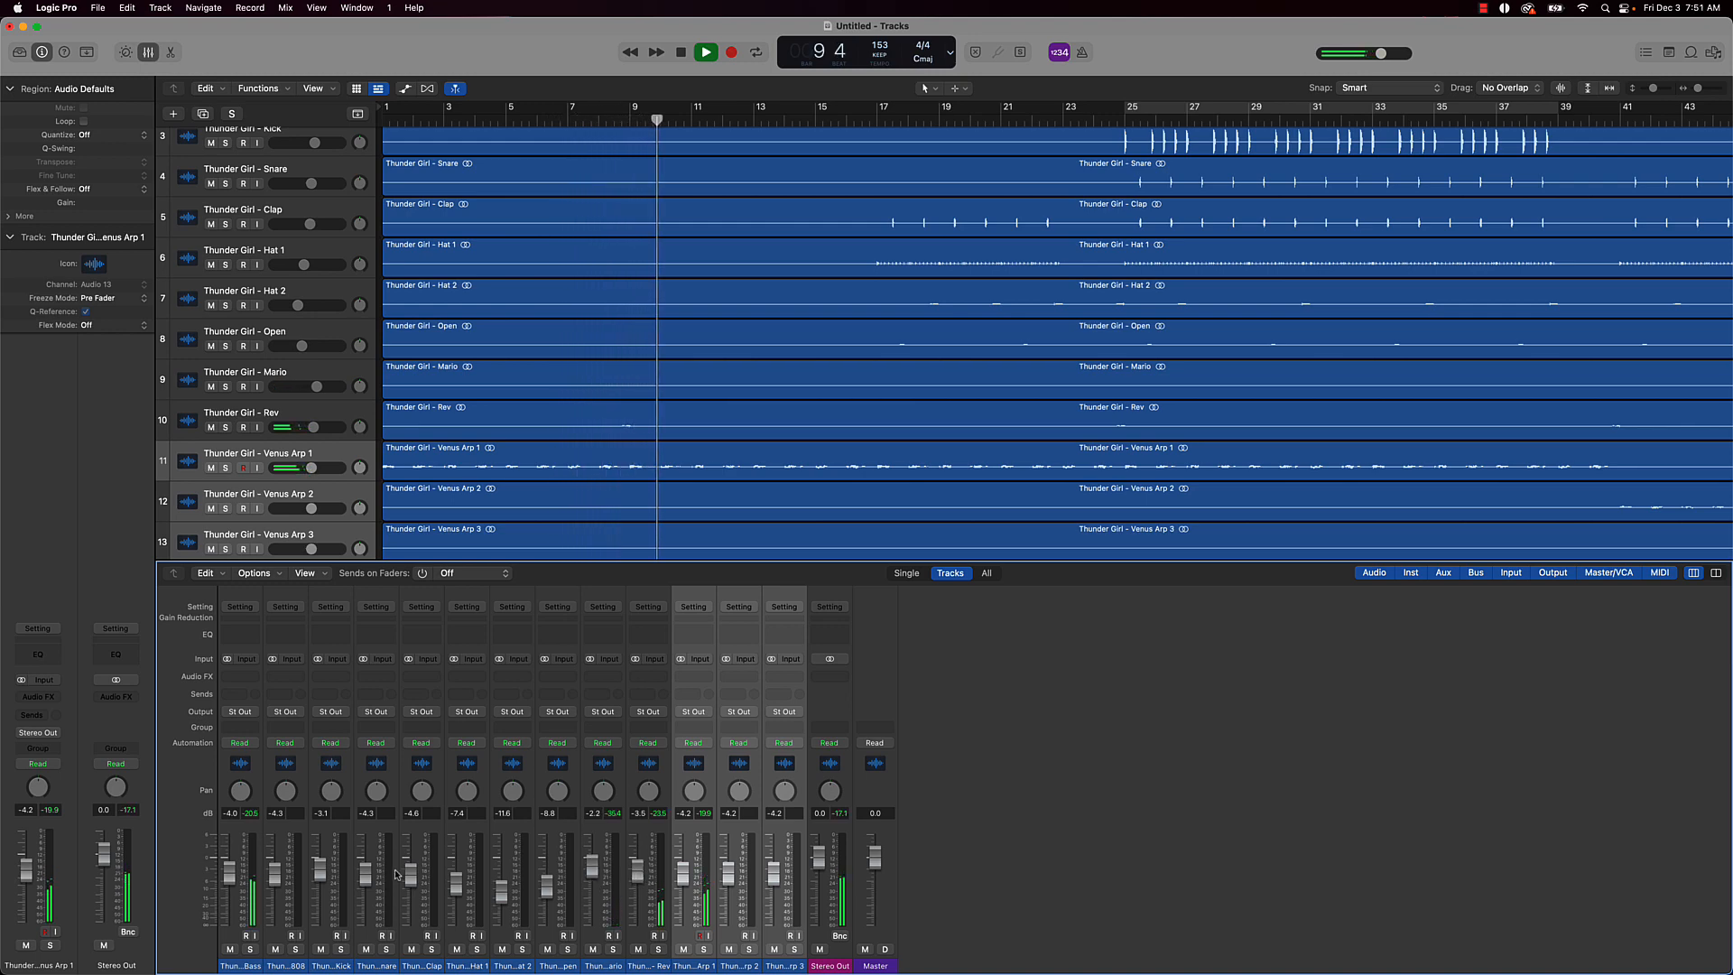
{"action": "left_click_drag", "start_coordinate": [229, 871], "coordinate": [230, 856]}
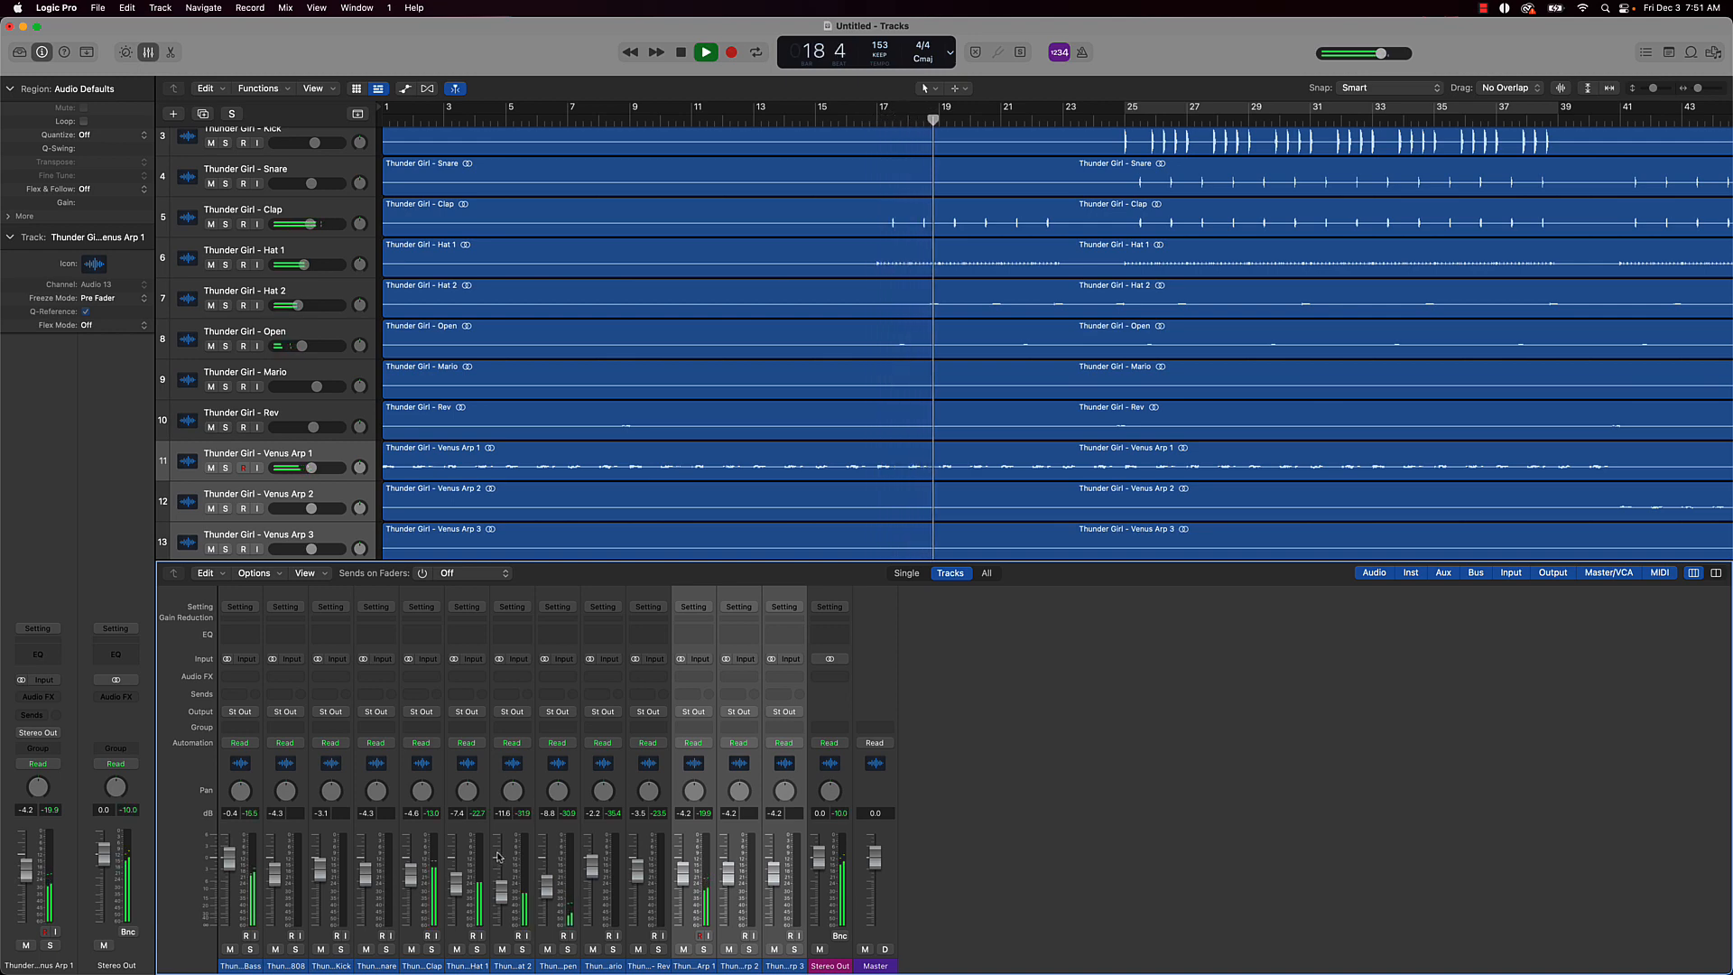
Pan Hat 1 to -11, Hat 2 to -21, Open to +12, Rev slightly right and all three Venus Arps to +4, and stop playback
{"action": "left_click_drag", "start_coordinate": [511, 795], "coordinate": [467, 794]}
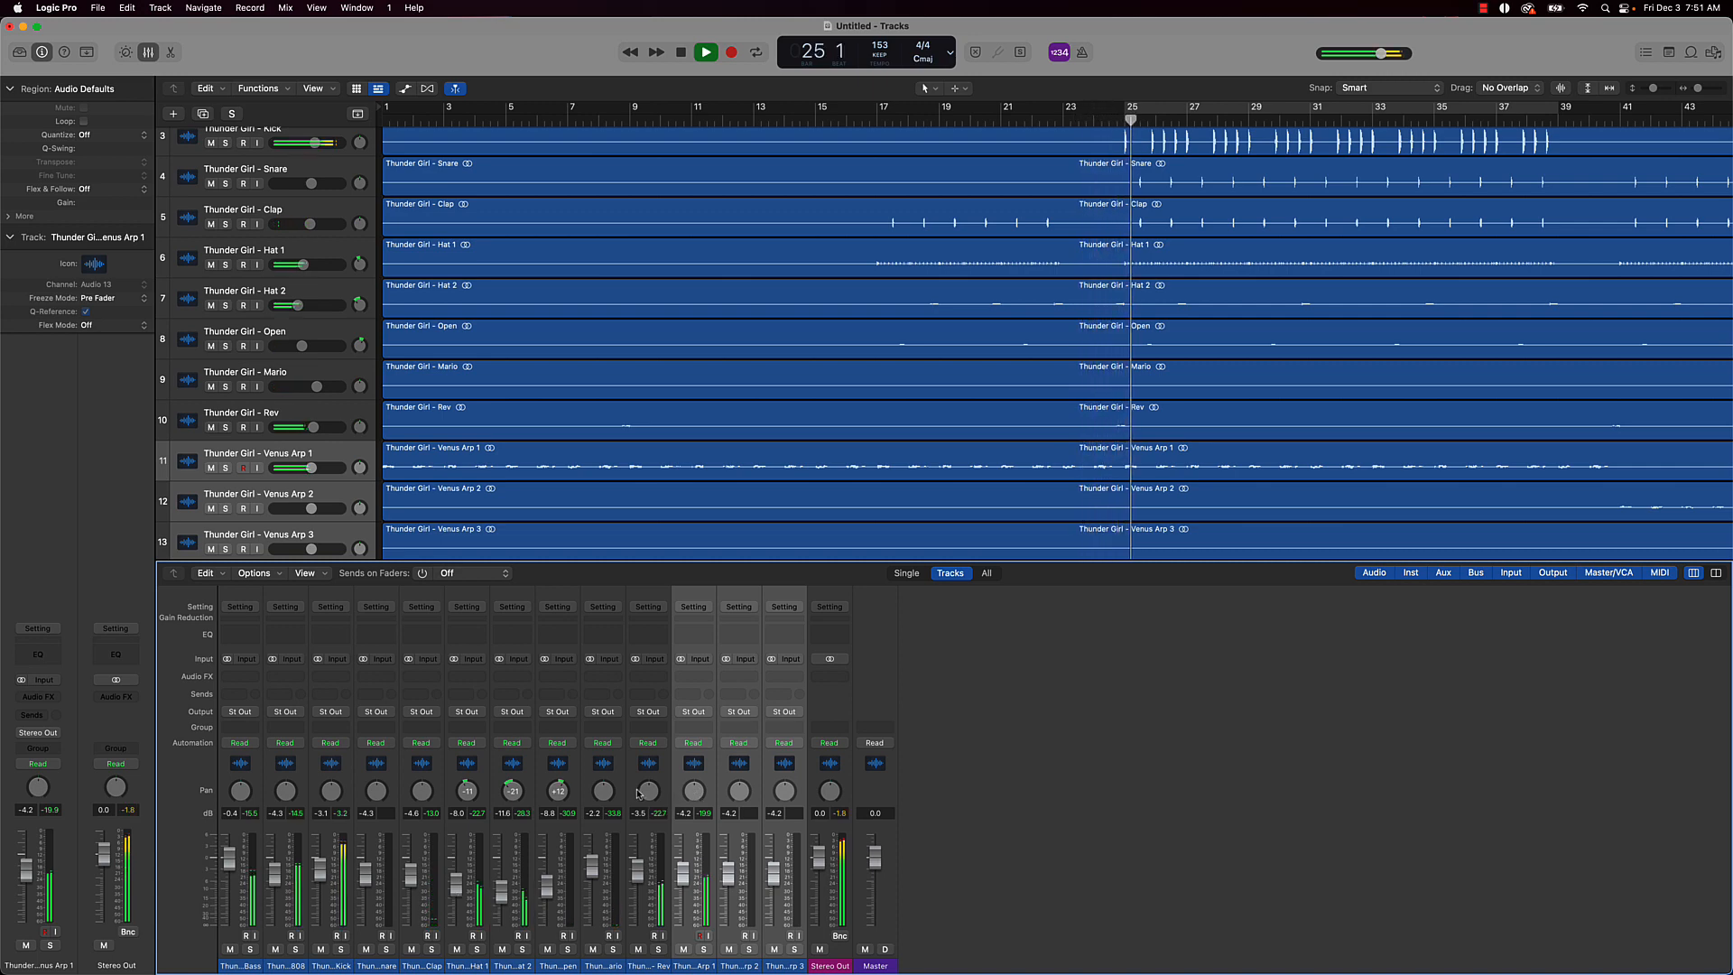
{"action": "left_click_drag", "start_coordinate": [647, 795], "coordinate": [648, 787]}
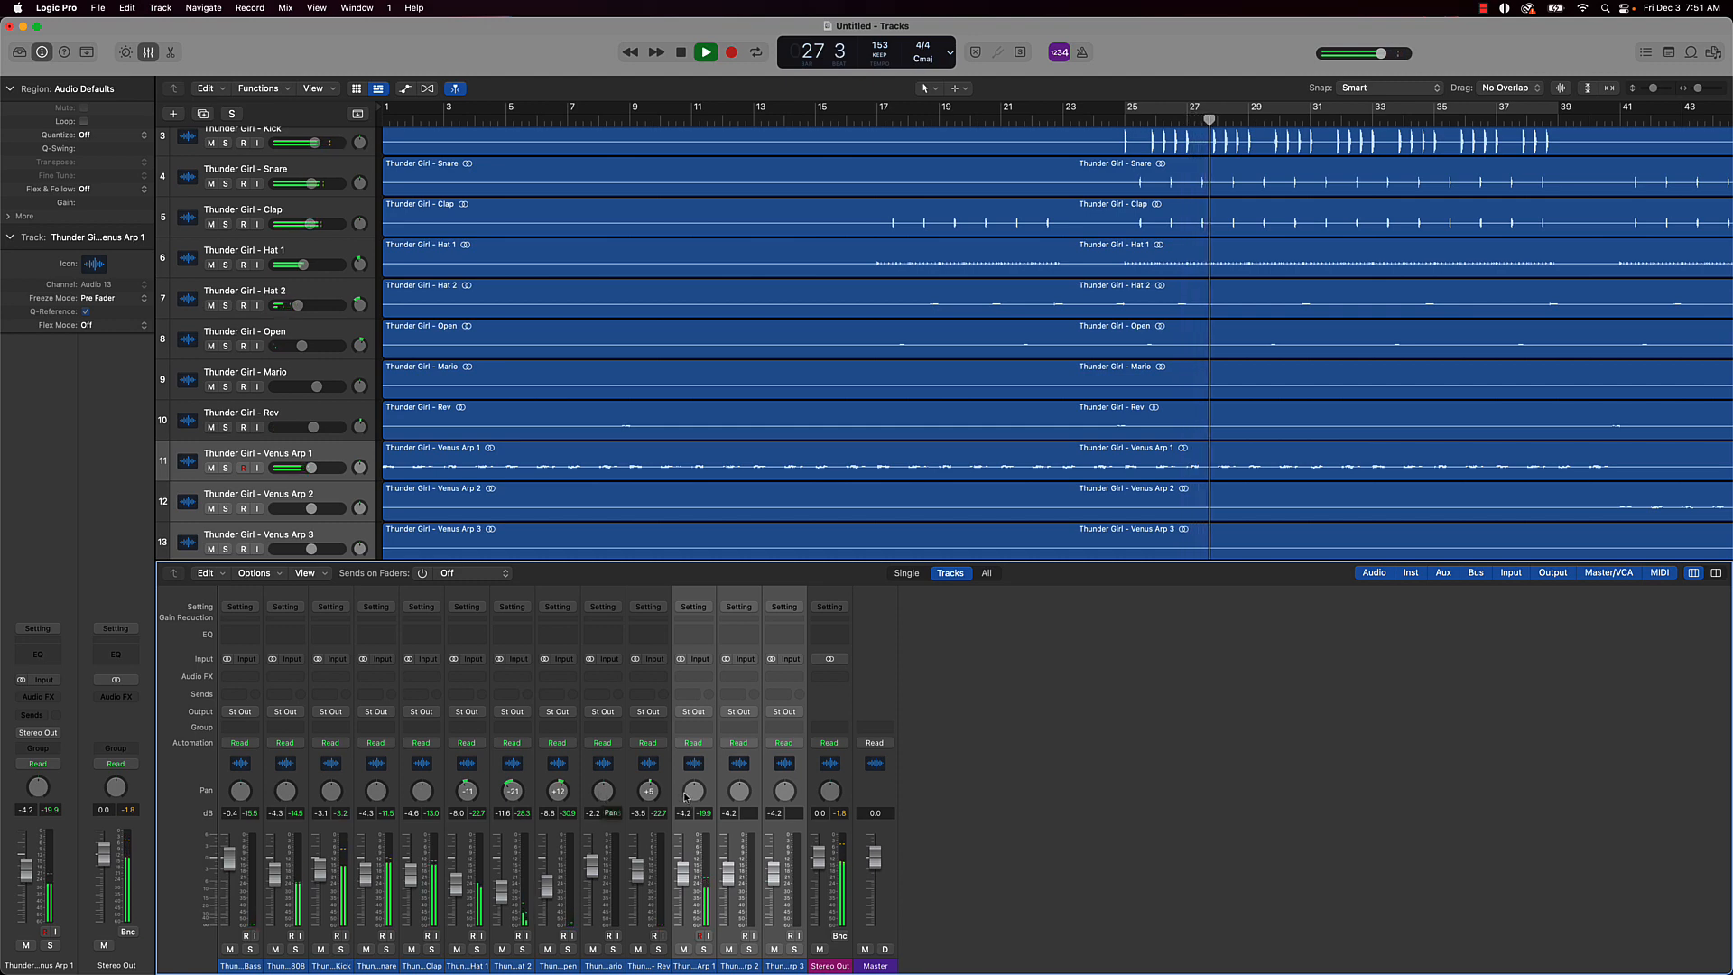
{"action": "left_click_drag", "start_coordinate": [693, 791], "coordinate": [694, 787]}
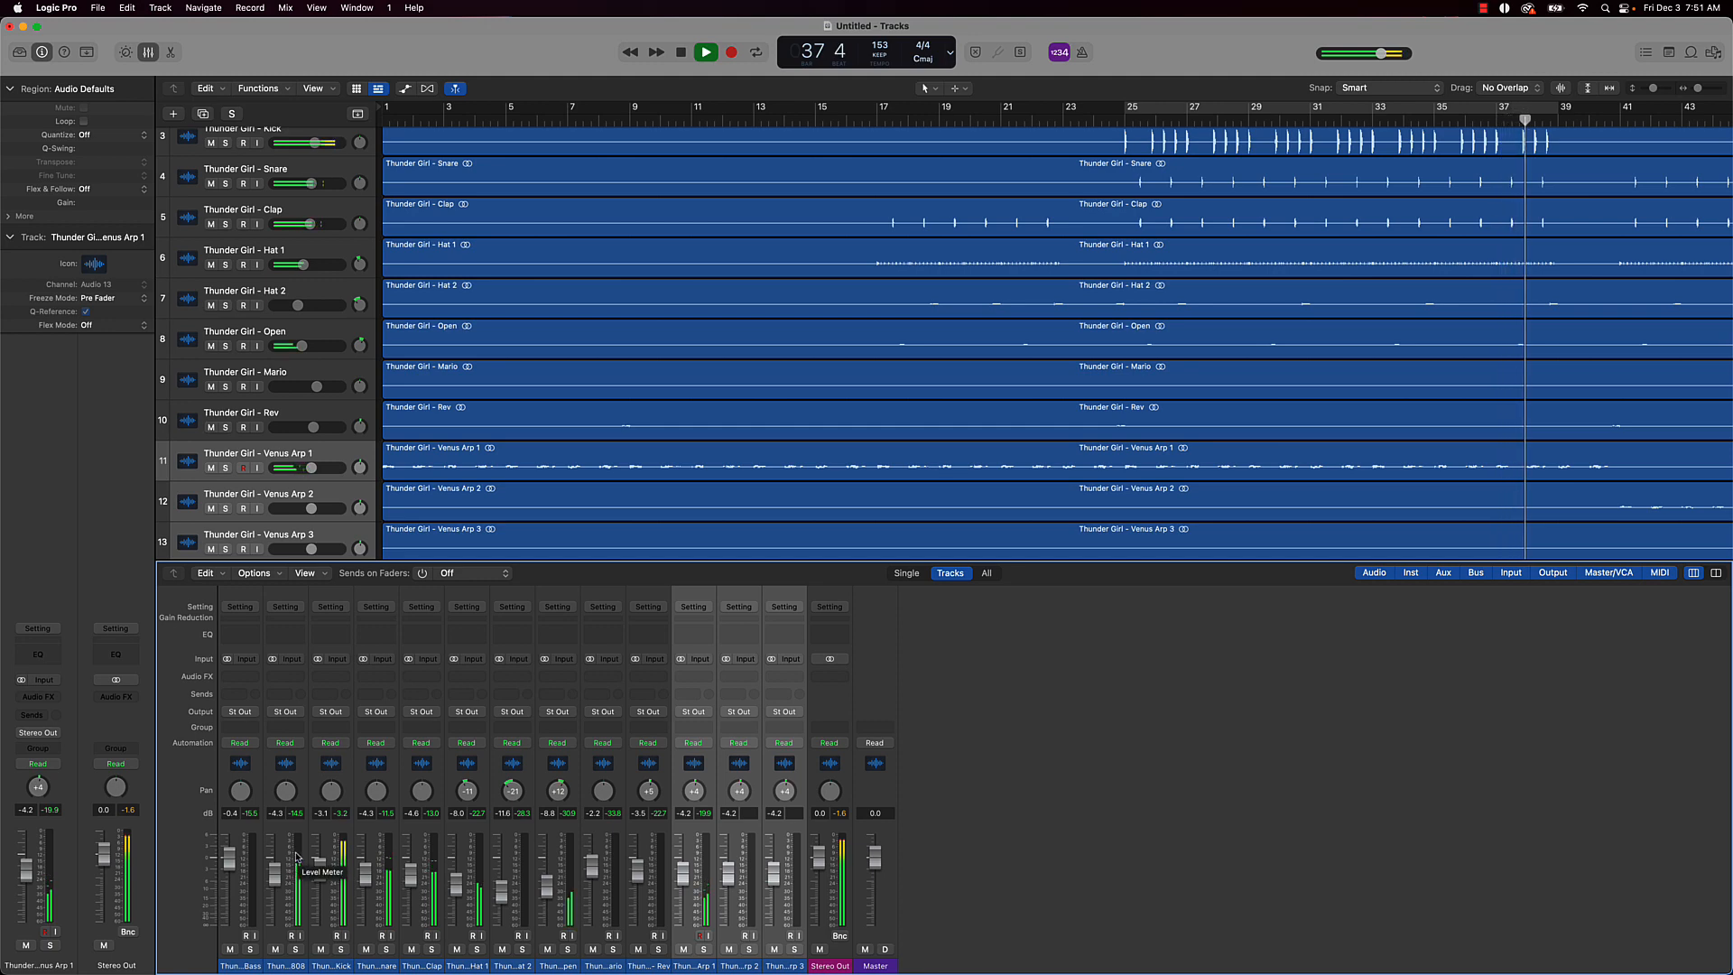
{"action": "key", "text": "space"}
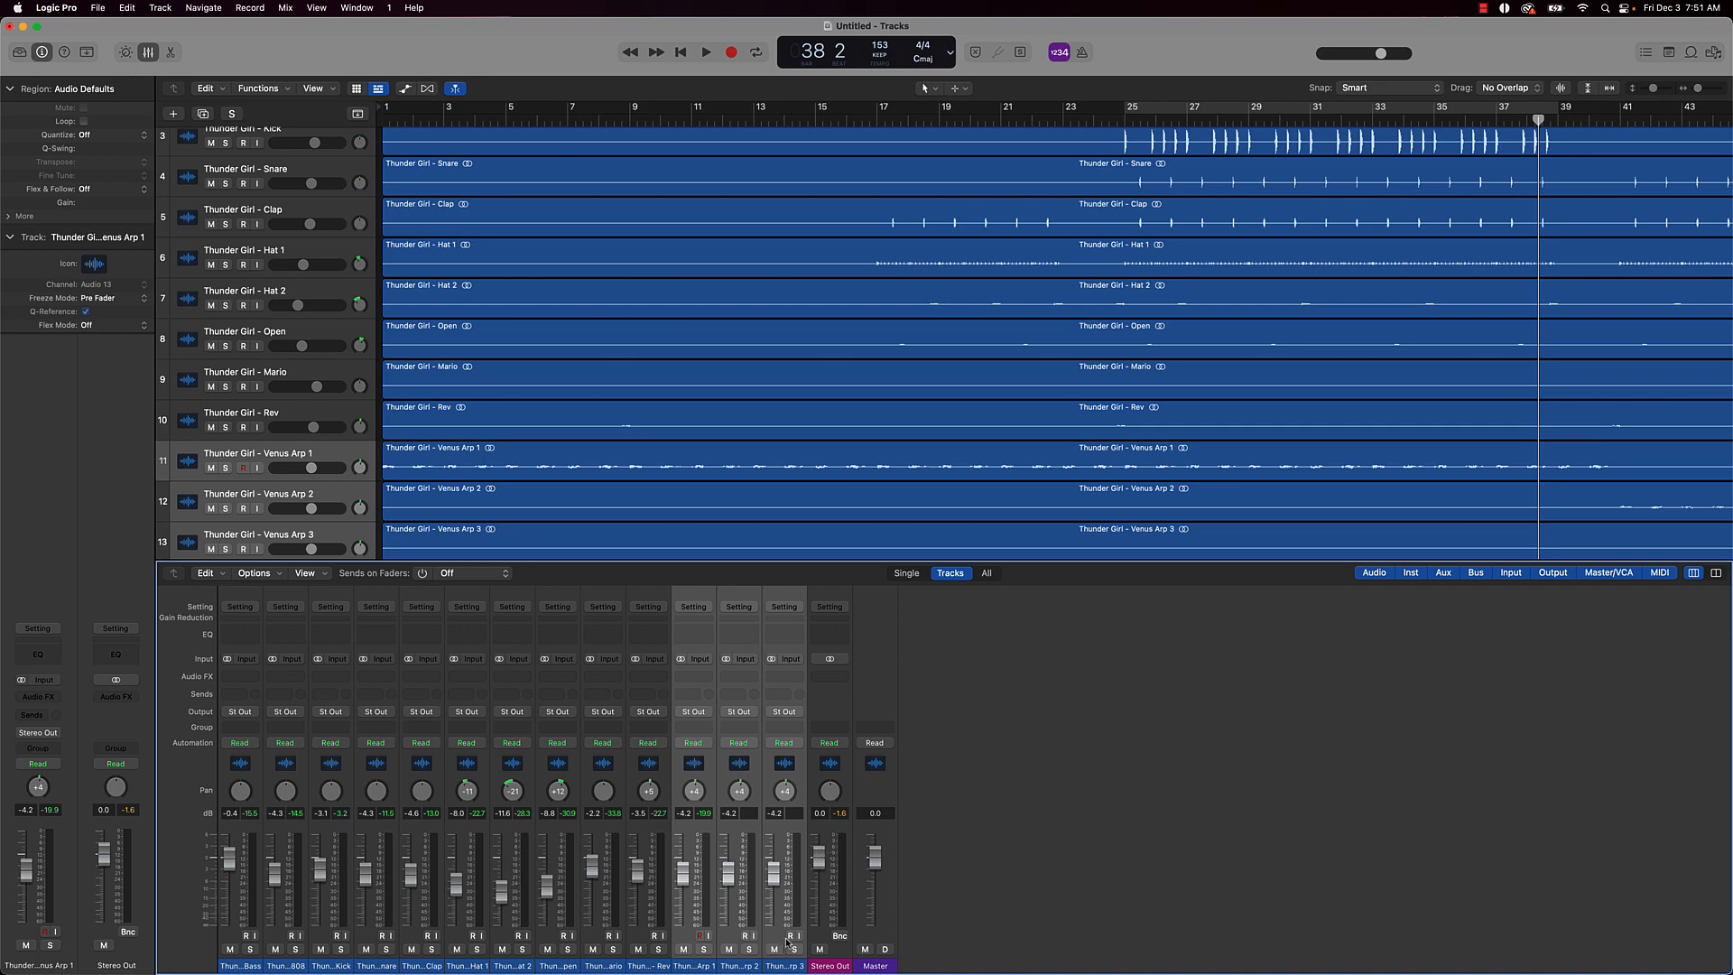
Lower all 13 track faders together by about 0.3 dB, return the playhead to bar 1 and clear the group selection
{"action": "left_click_drag", "start_coordinate": [787, 943], "coordinate": [223, 874]}
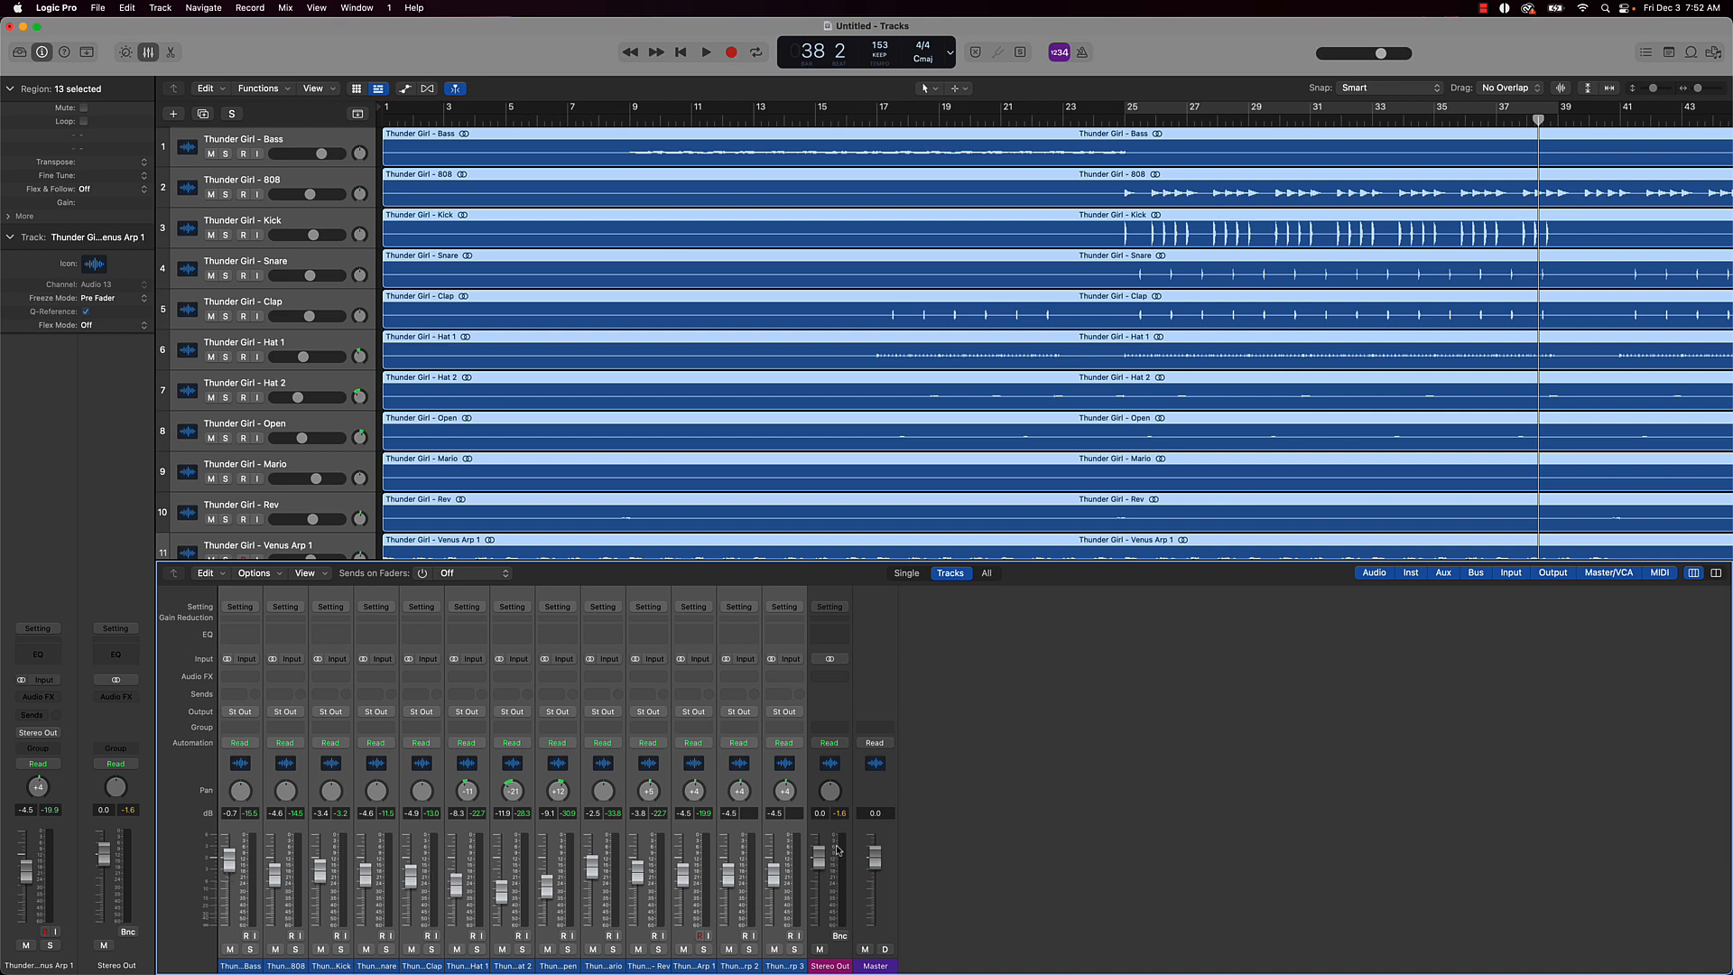
{"action": "key", "text": "Return"}
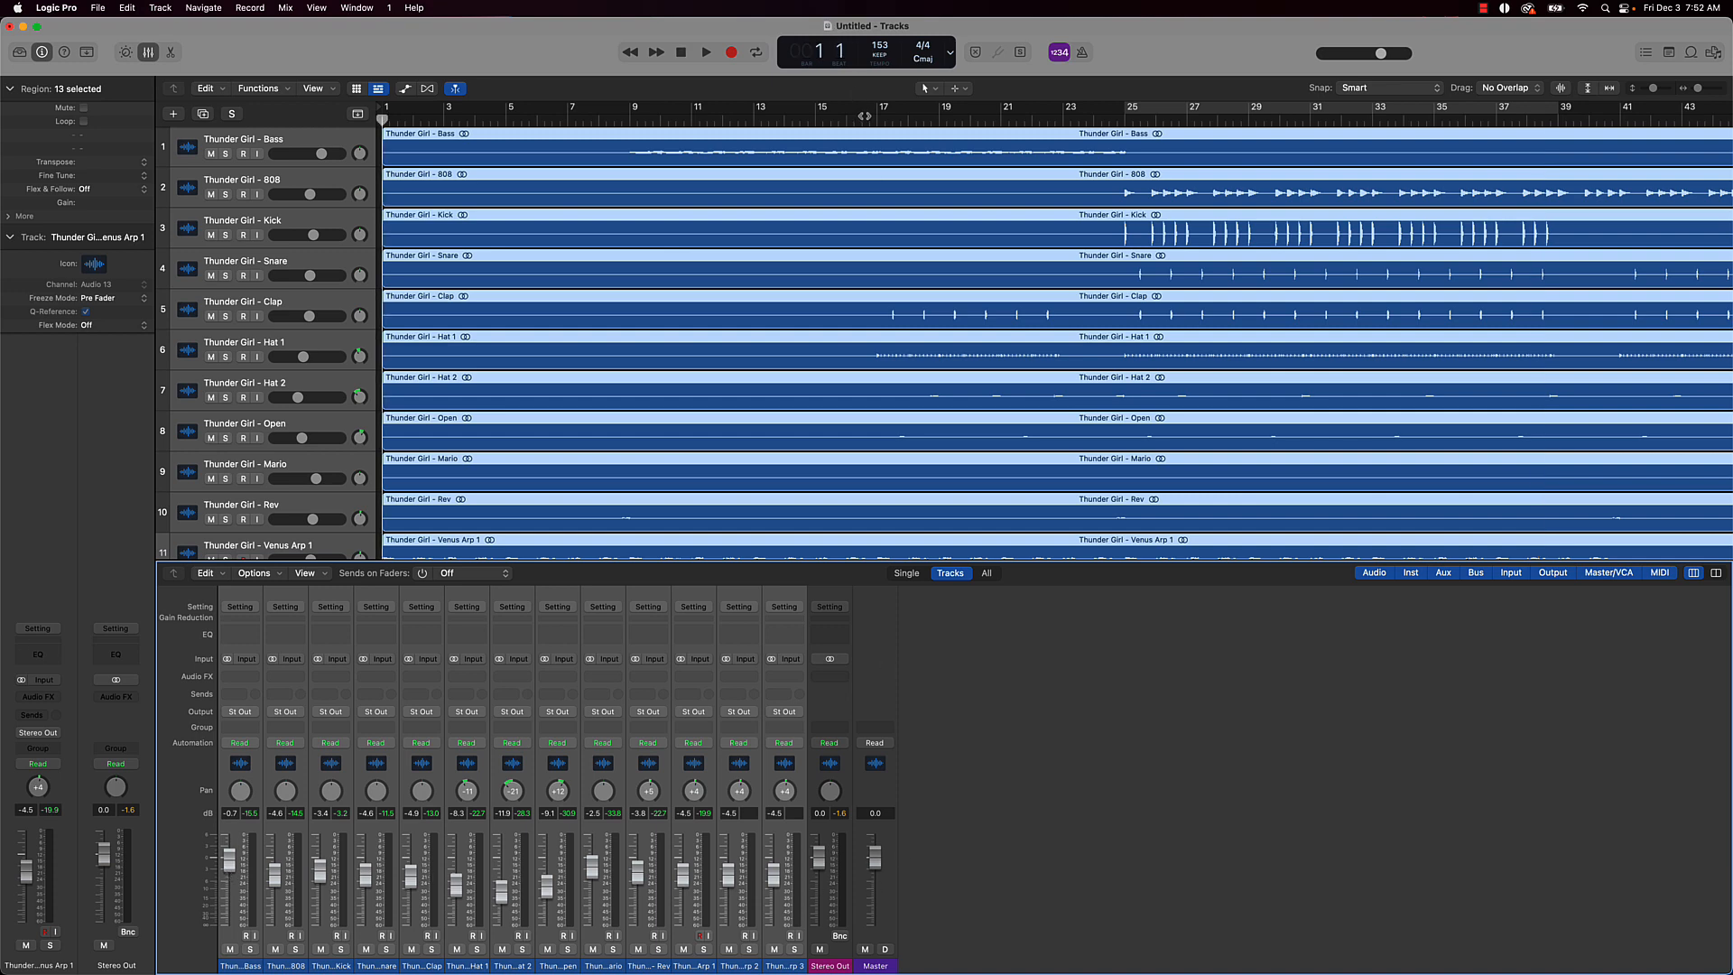
{"action": "left_click", "coordinate": [529, 762]}
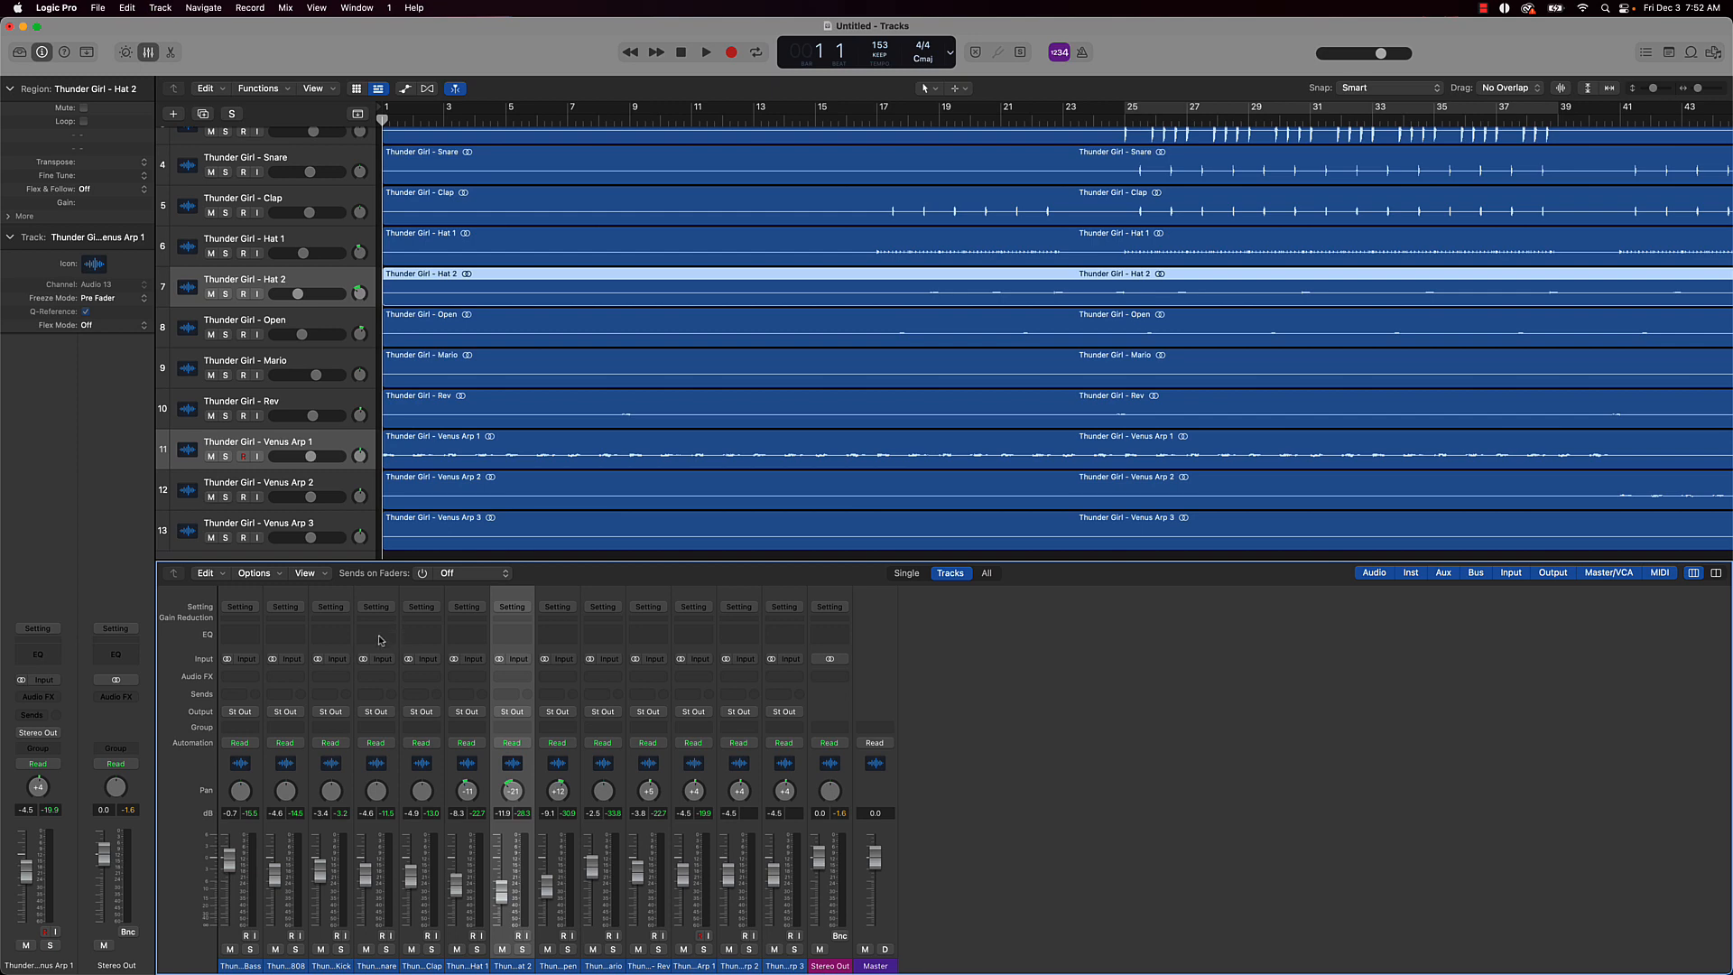
Add a Channel EQ to the Snare track and enable its low cut at 252 Hz with a 48 dB/oct slope
{"action": "scroll", "coordinate": [439, 425], "scroll_direction": "up", "scroll_amount": 3}
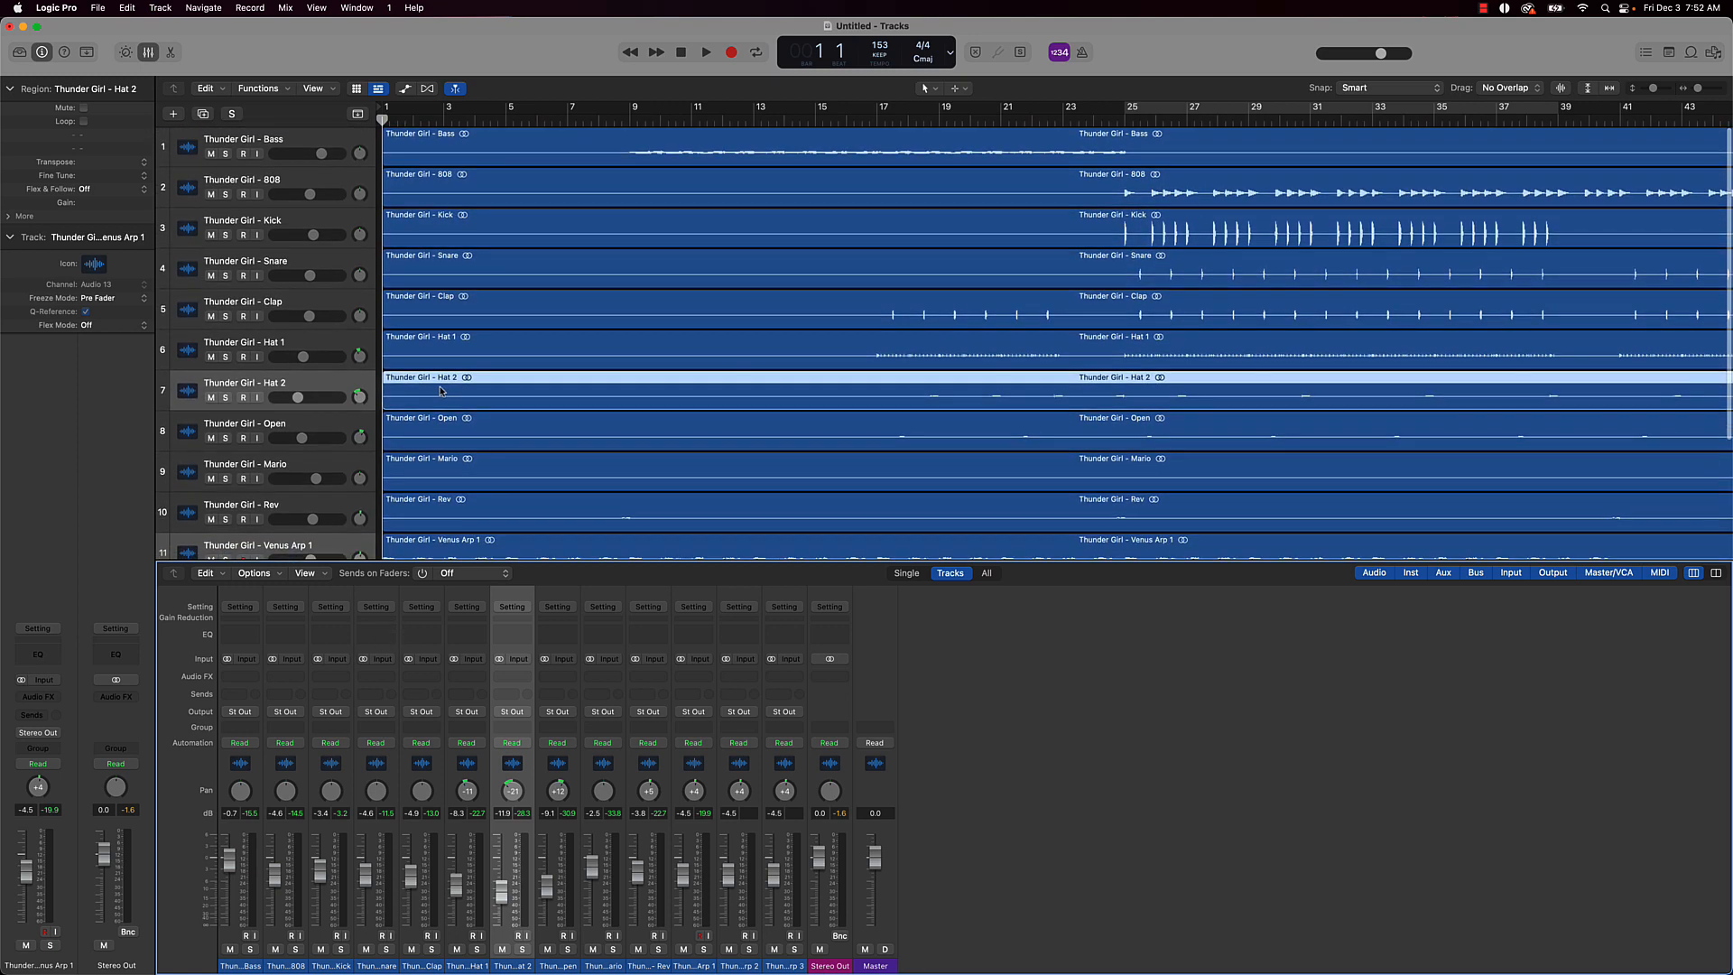
{"action": "left_click", "coordinate": [302, 261]}
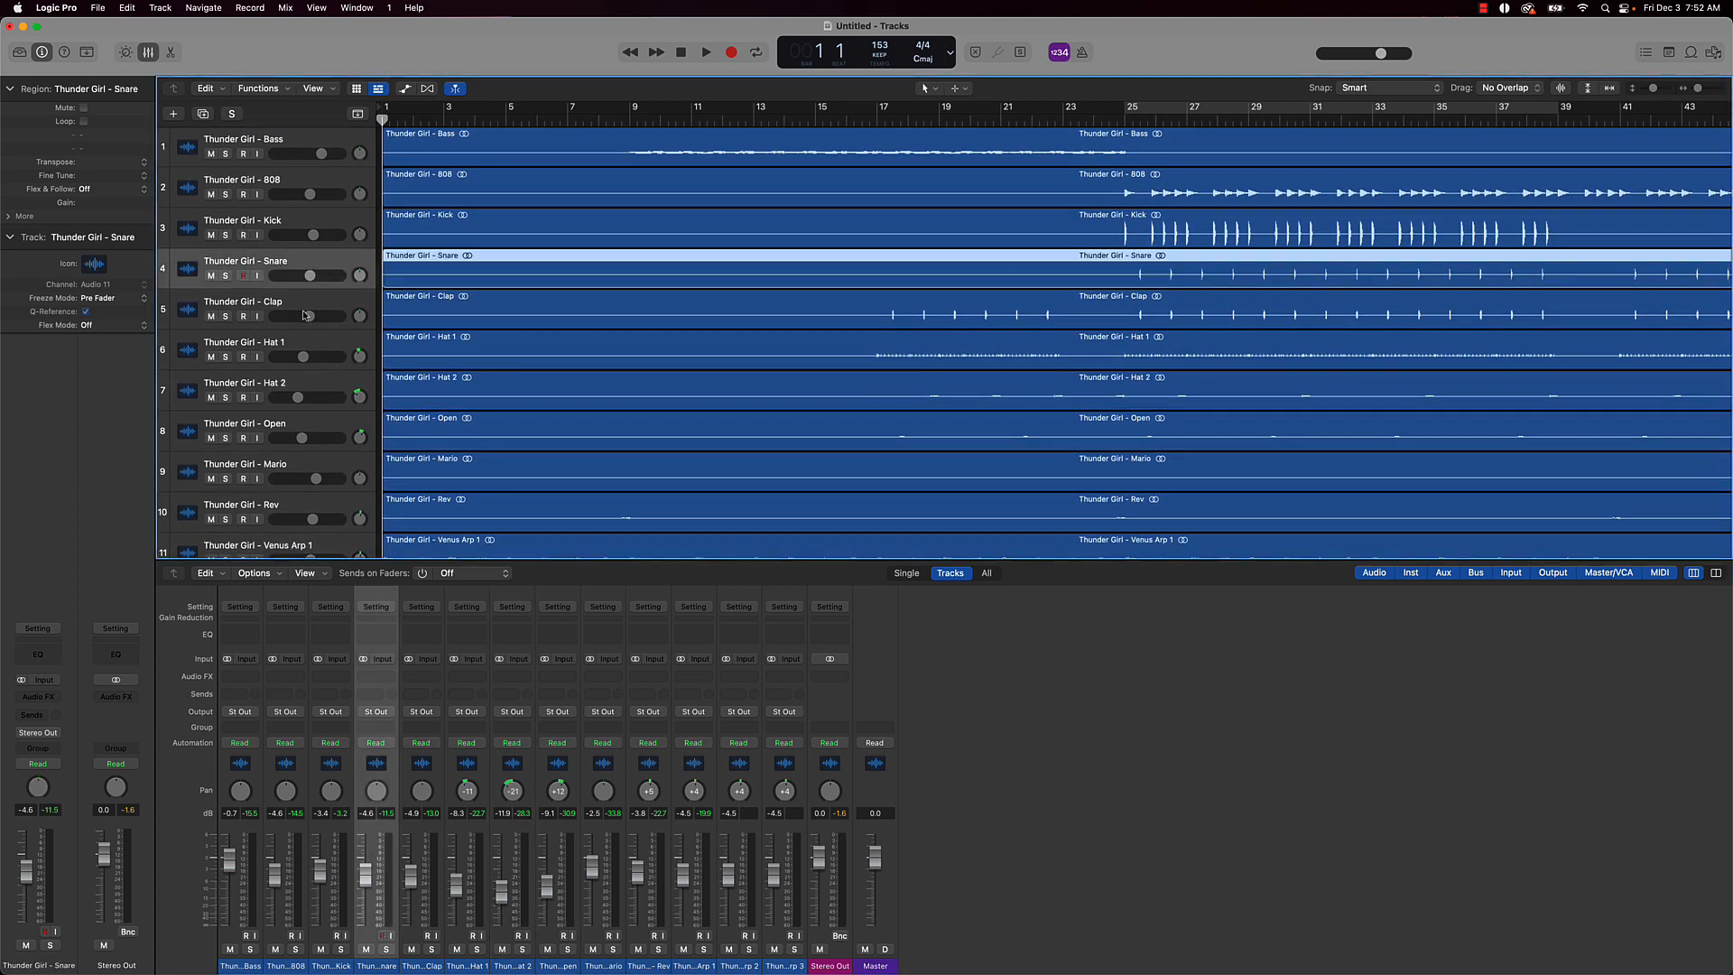
{"action": "left_click", "coordinate": [377, 630]}
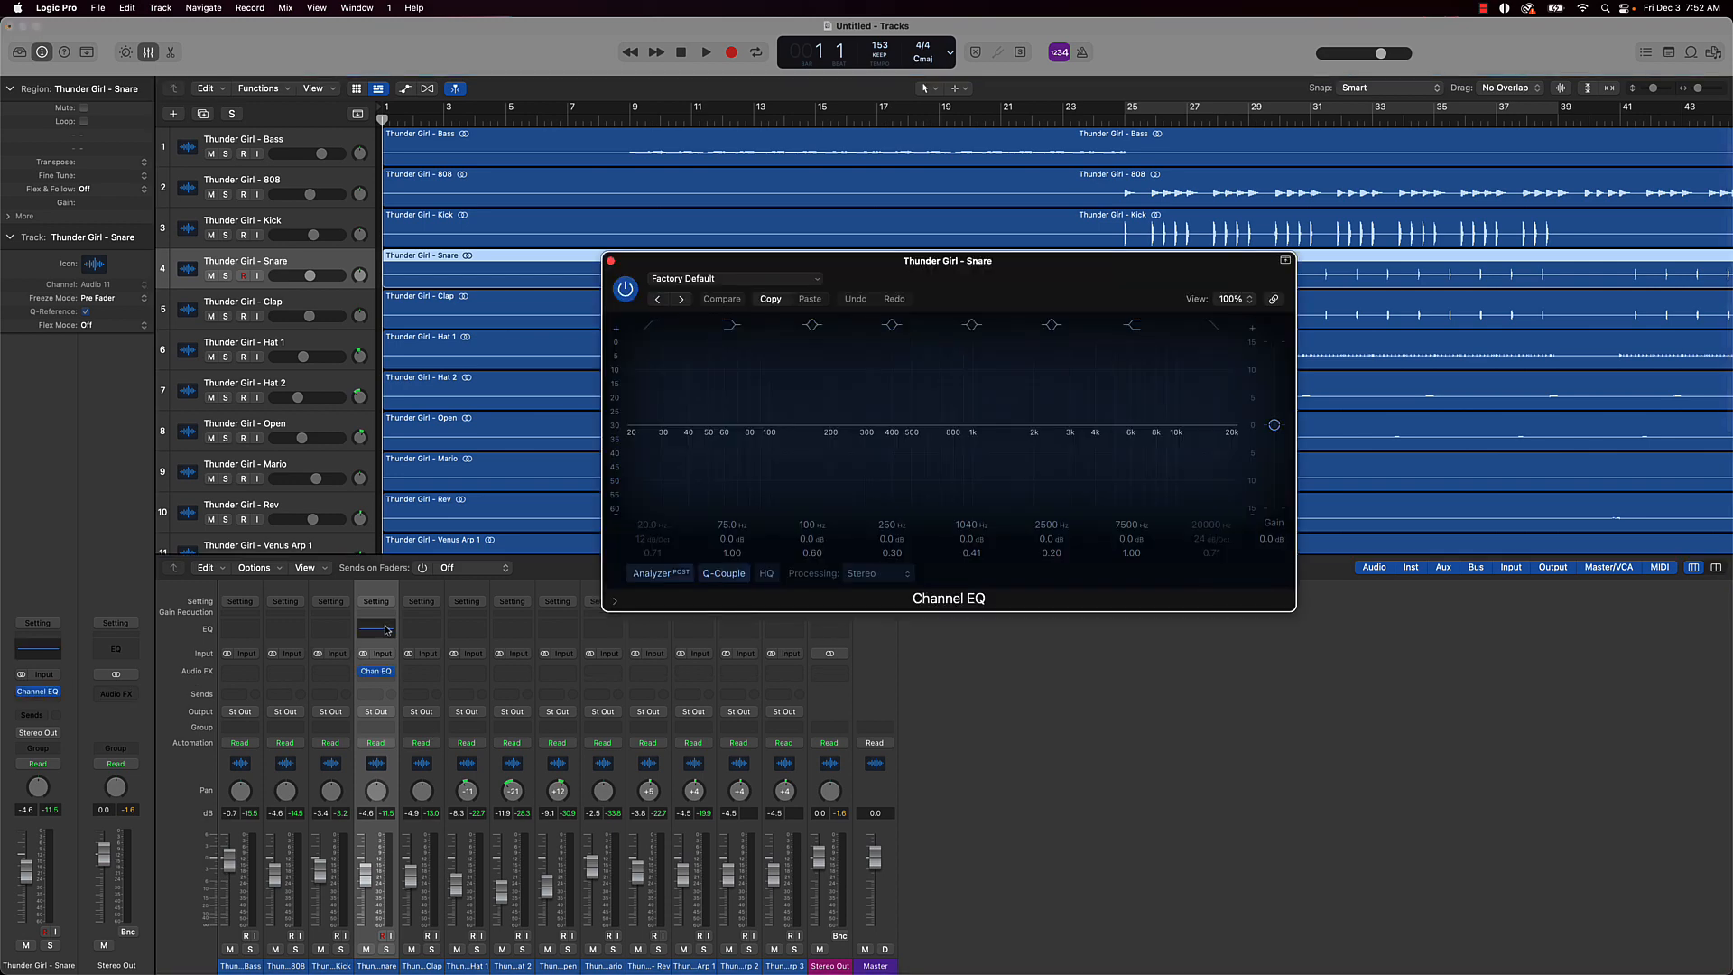
{"action": "left_click", "coordinate": [652, 327]}
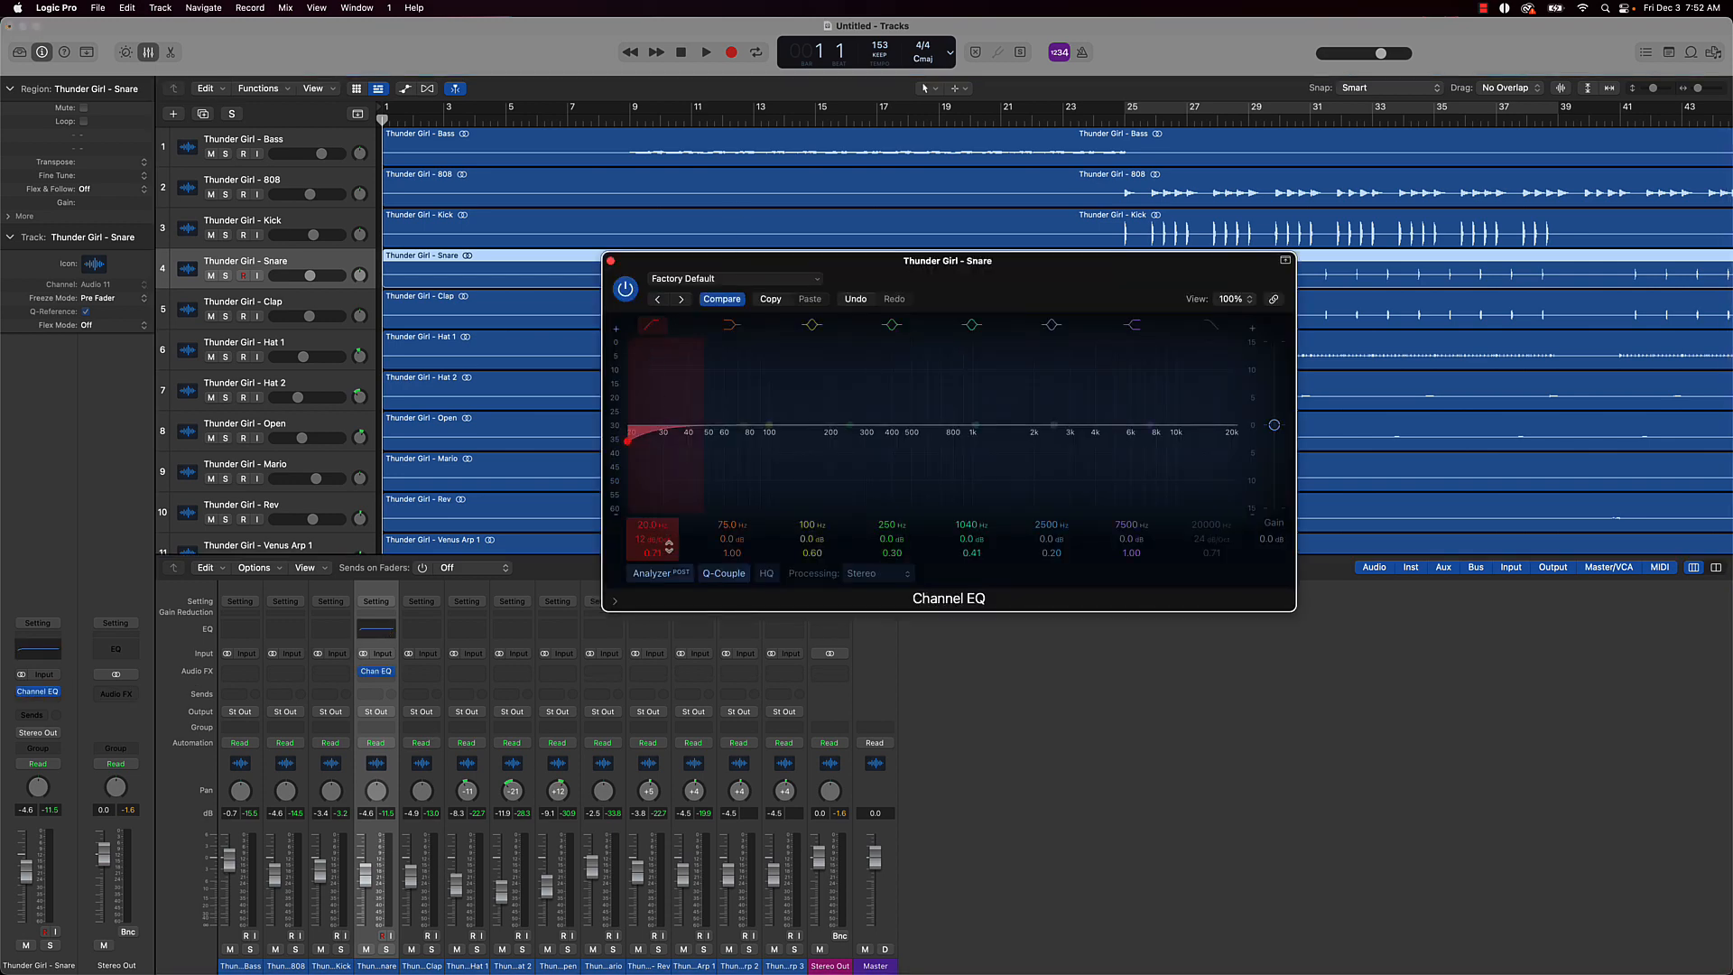
{"action": "left_click_drag", "start_coordinate": [649, 521], "coordinate": [650, 474]}
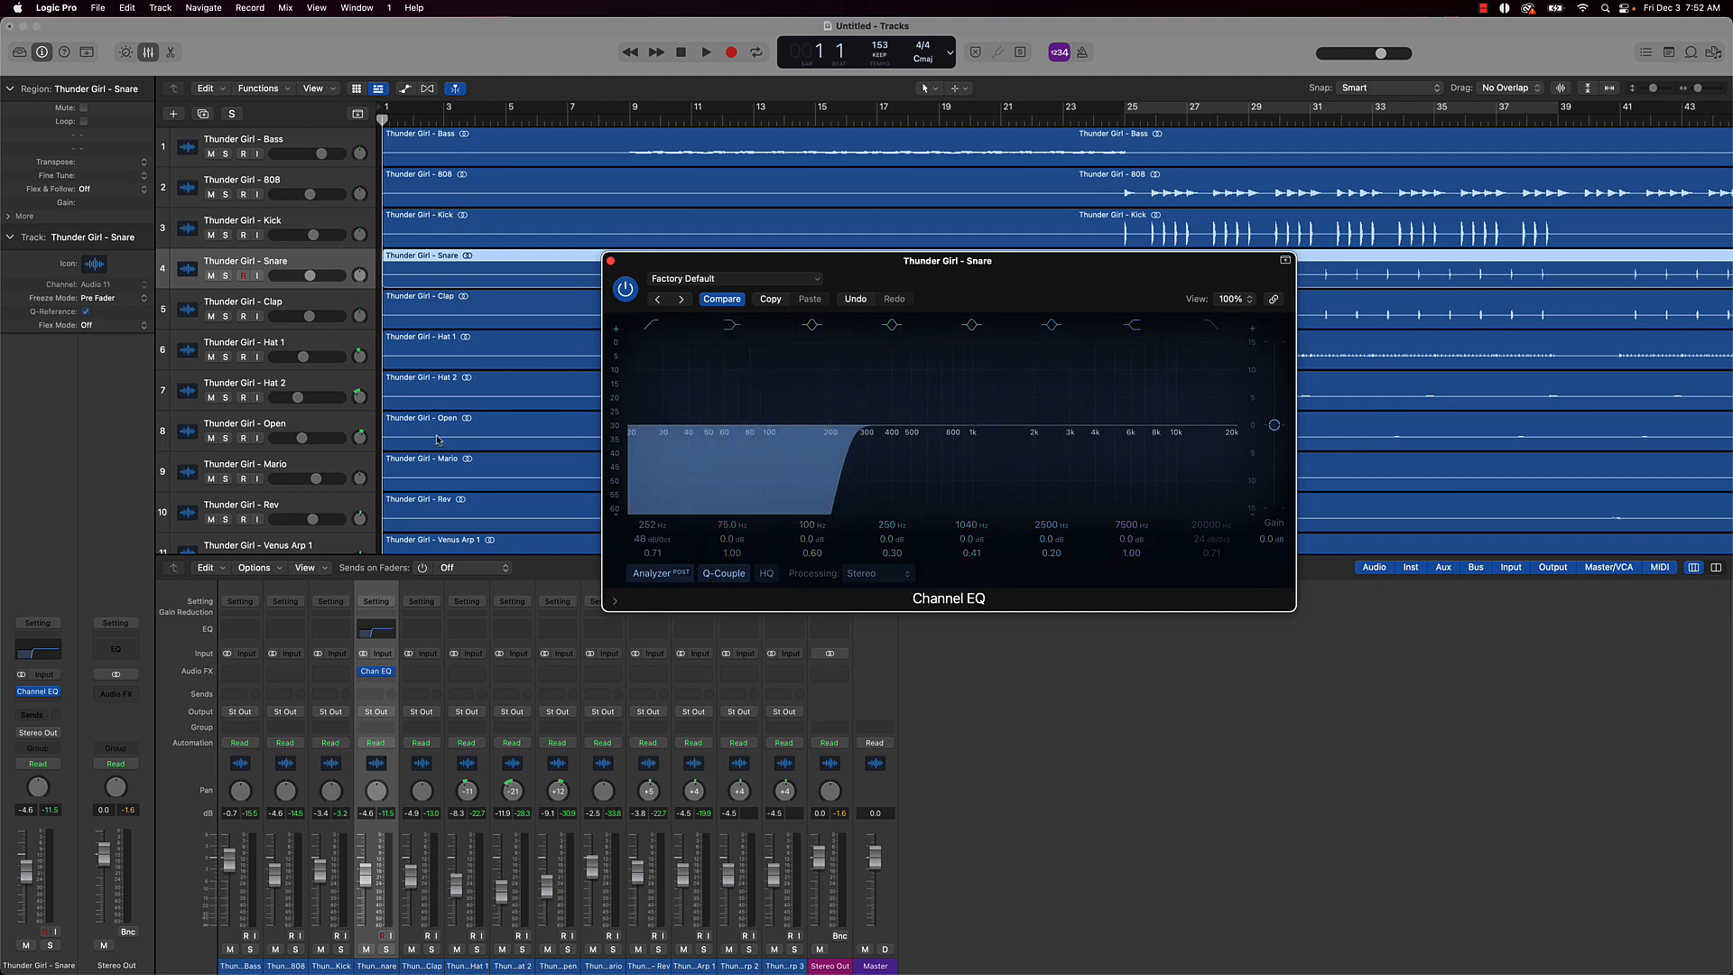
Turn on cycling for bars 25 to 39 and play the loop from bar 25
{"action": "scroll", "coordinate": [437, 439], "scroll_direction": "down", "scroll_amount": 5}
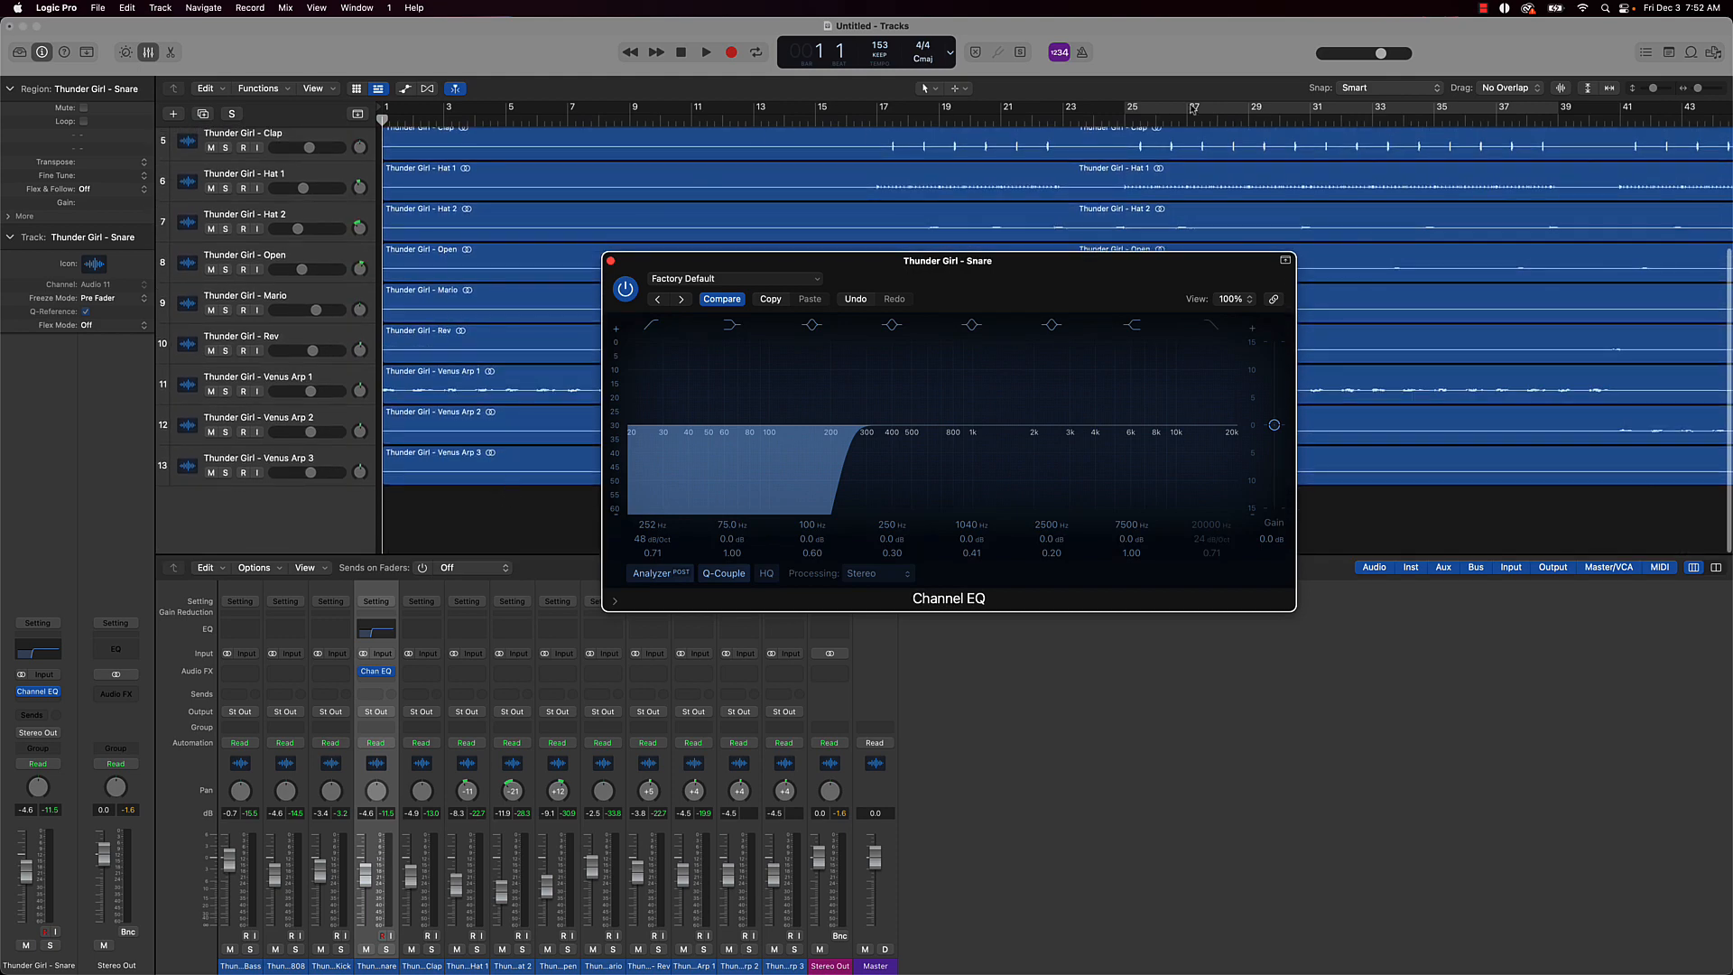
{"action": "key", "text": "space"}
{"action": "left_click", "coordinate": [1155, 115]}
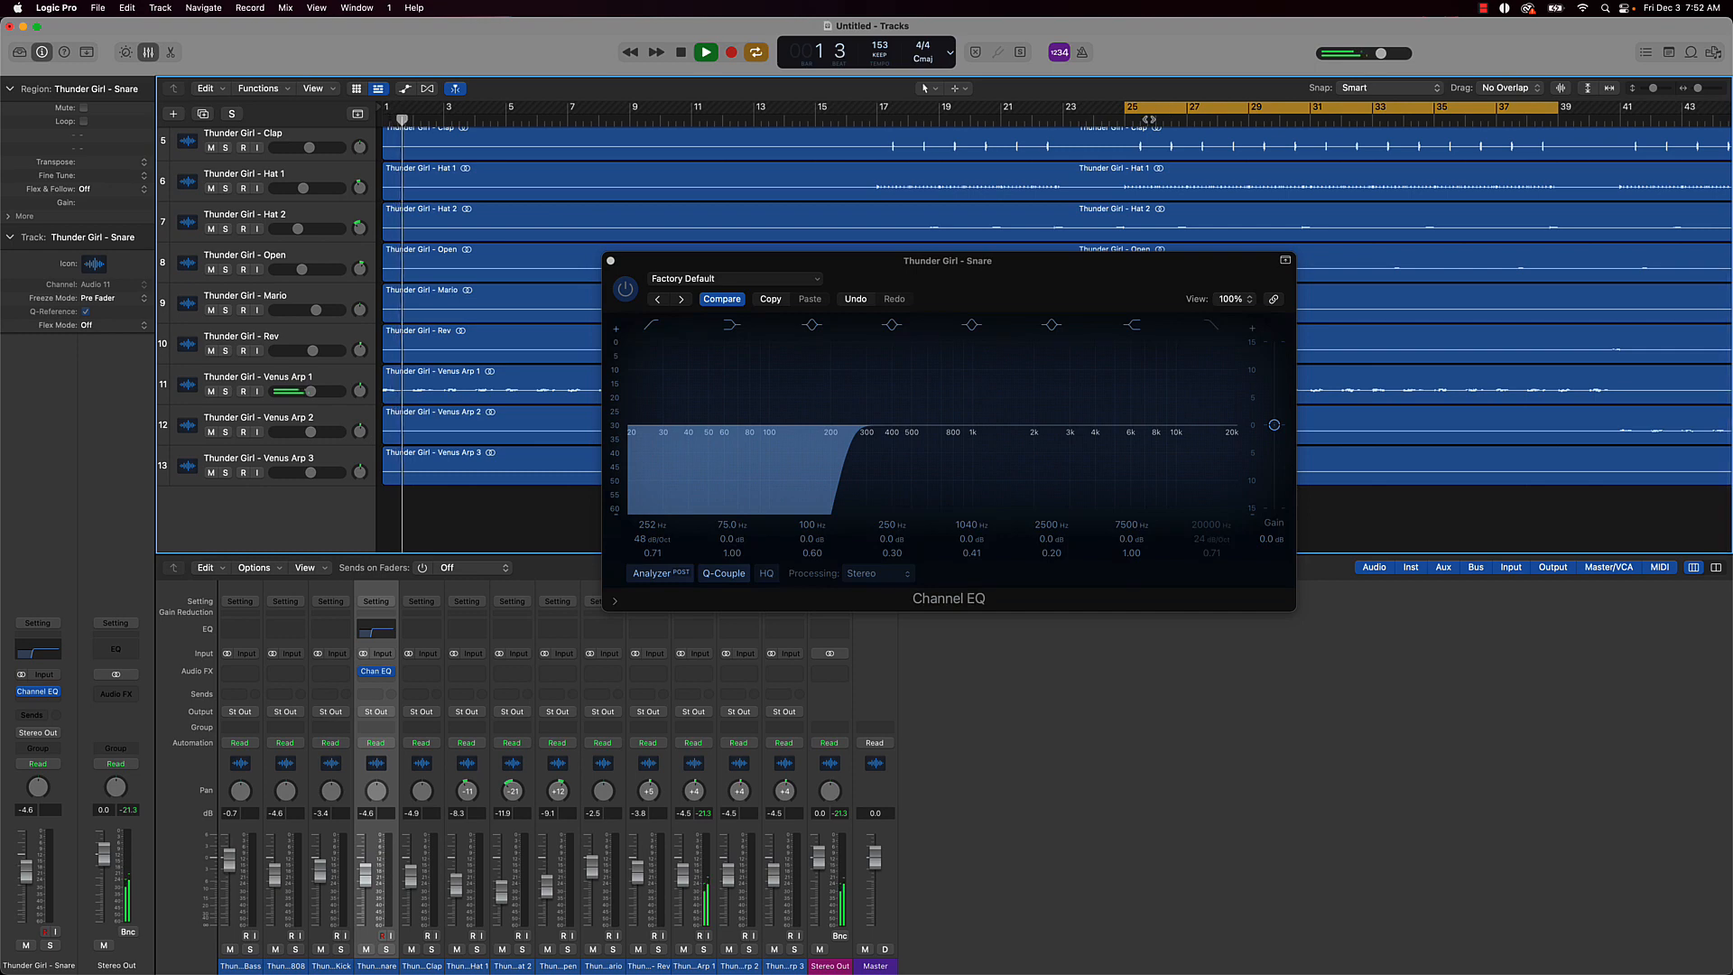
{"action": "key", "text": "space"}
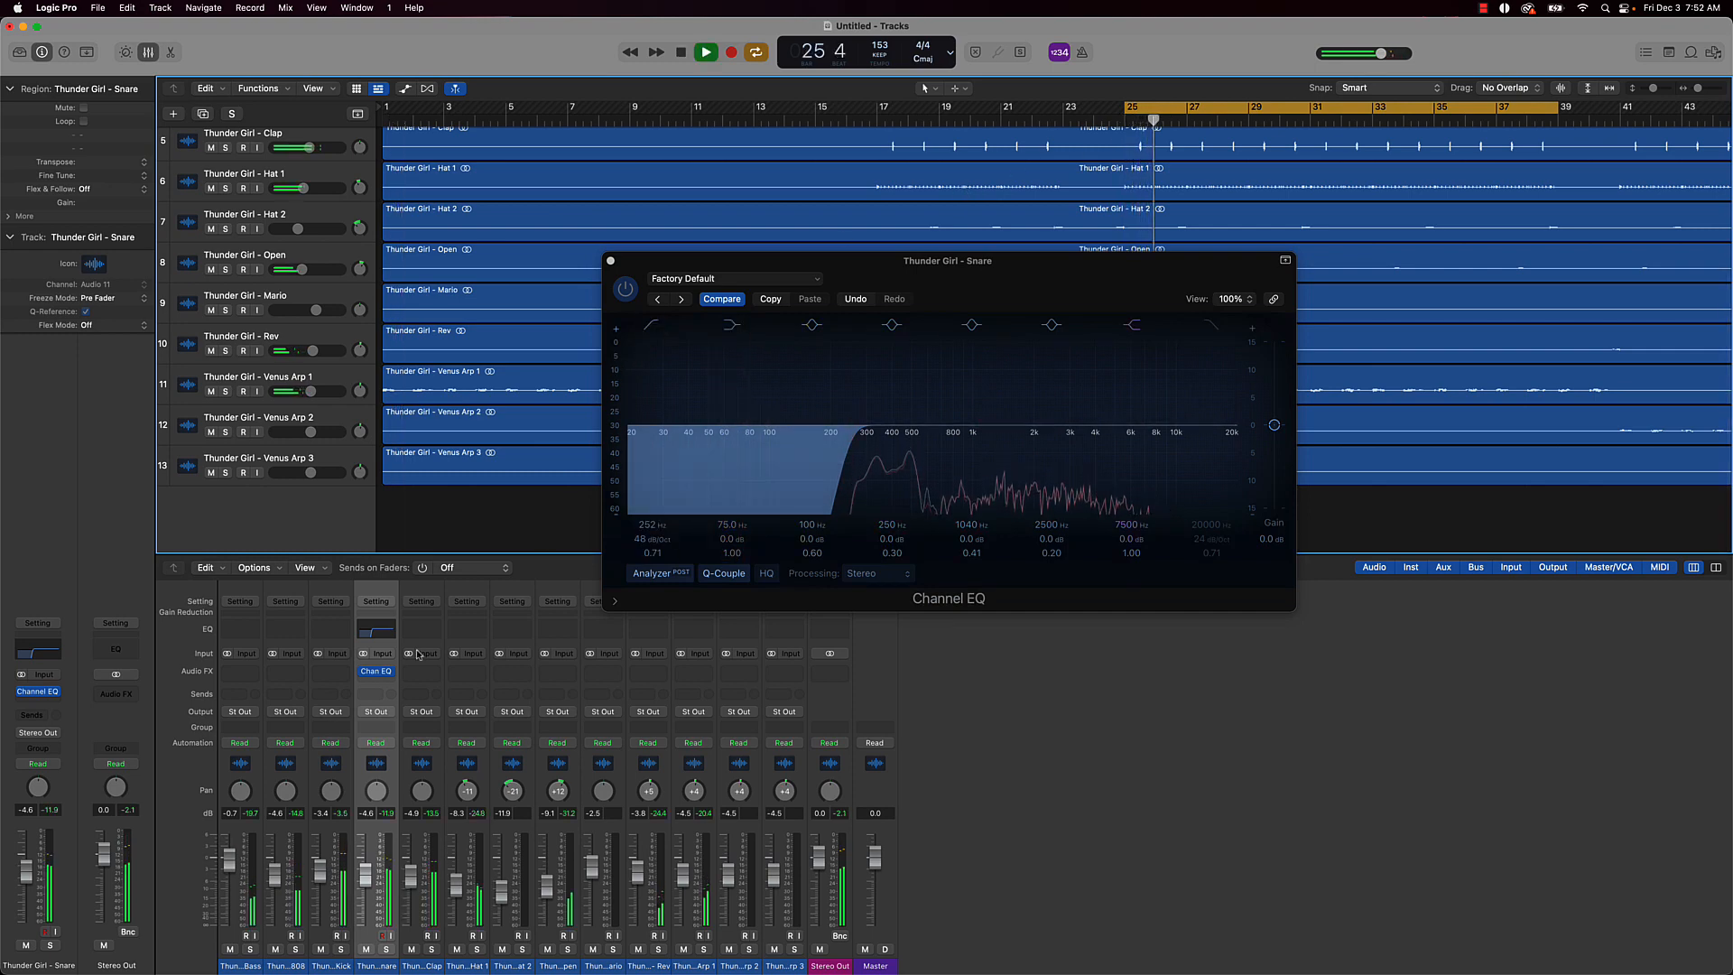
Copy the Snare's Channel EQ to every track from Clap through Venus Arp 3, close the EQ window and stop playback
{"action": "mouse_move", "coordinate": [378, 673]}
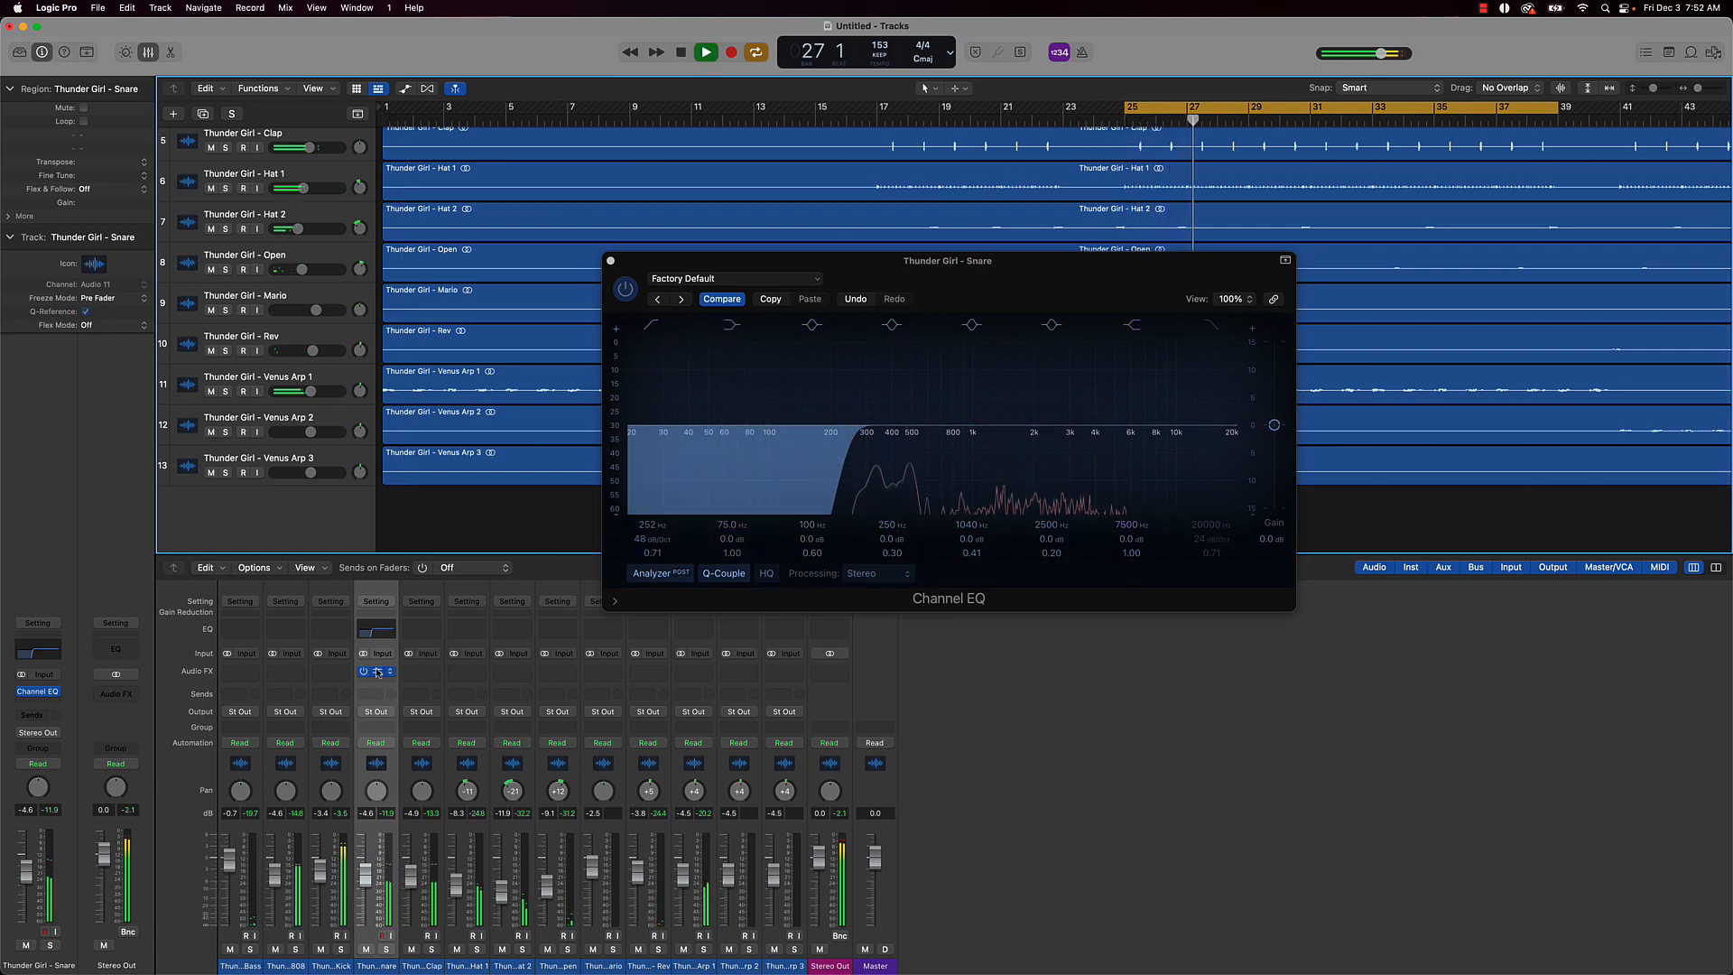
{"action": "left_click_drag", "start_coordinate": [378, 672], "coordinate": [405, 671]}
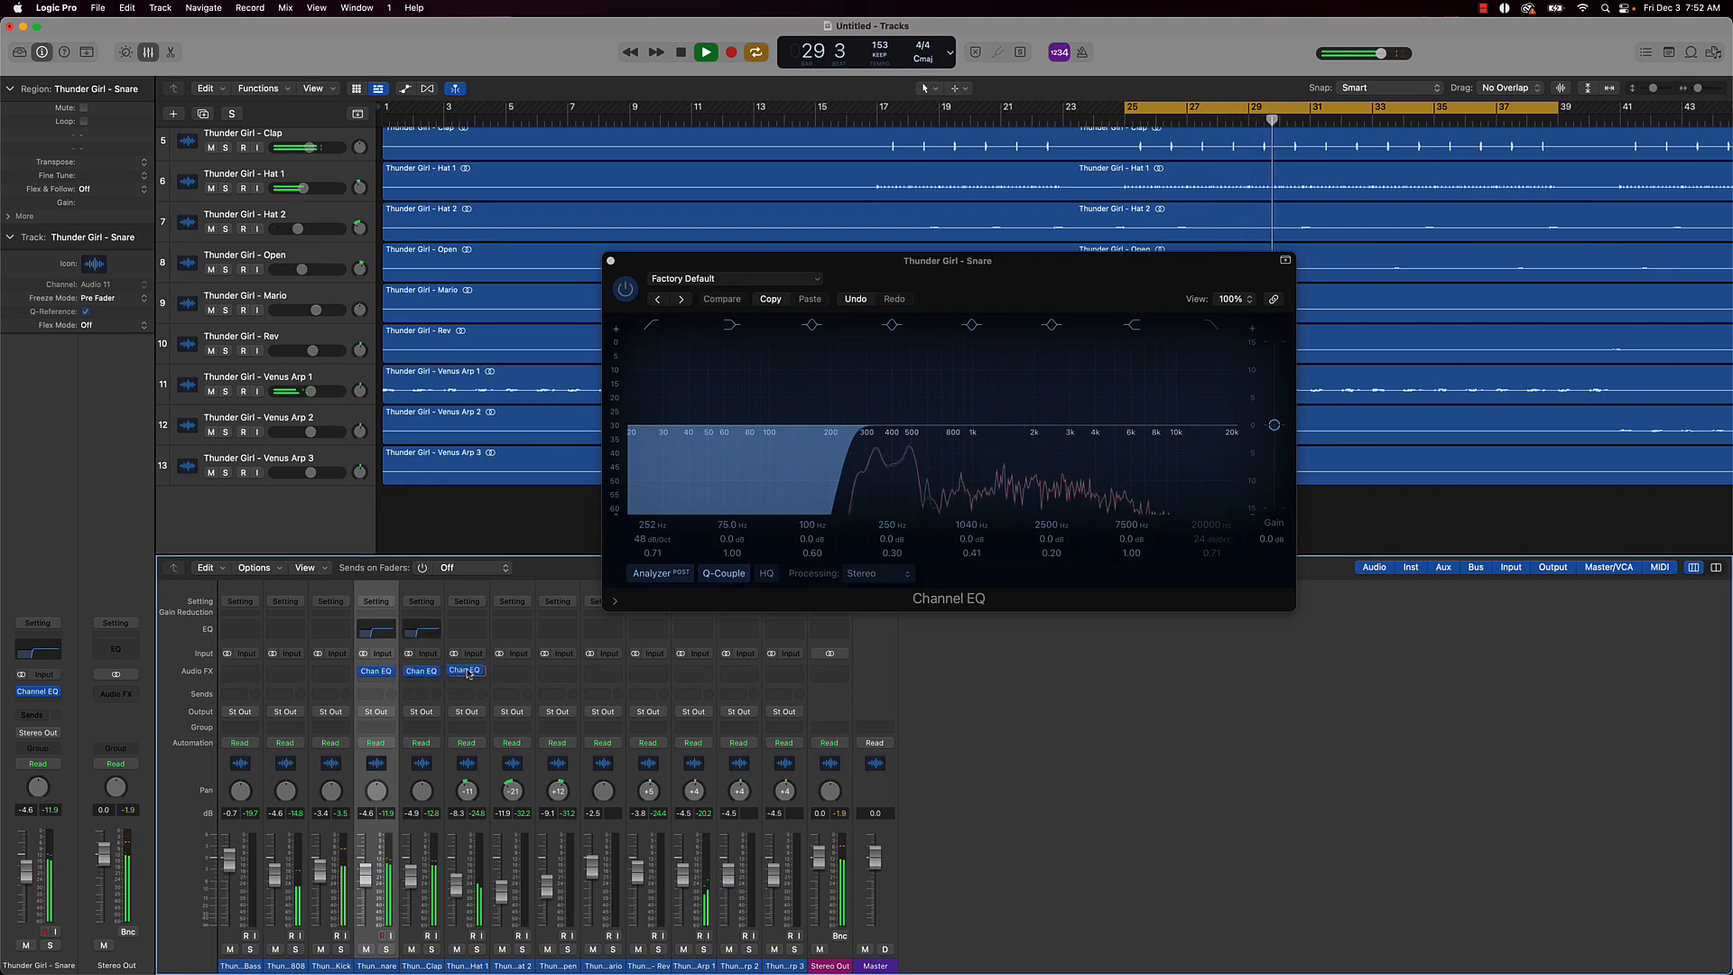
{"action": "left_click_drag", "start_coordinate": [468, 673], "coordinate": [793, 672]}
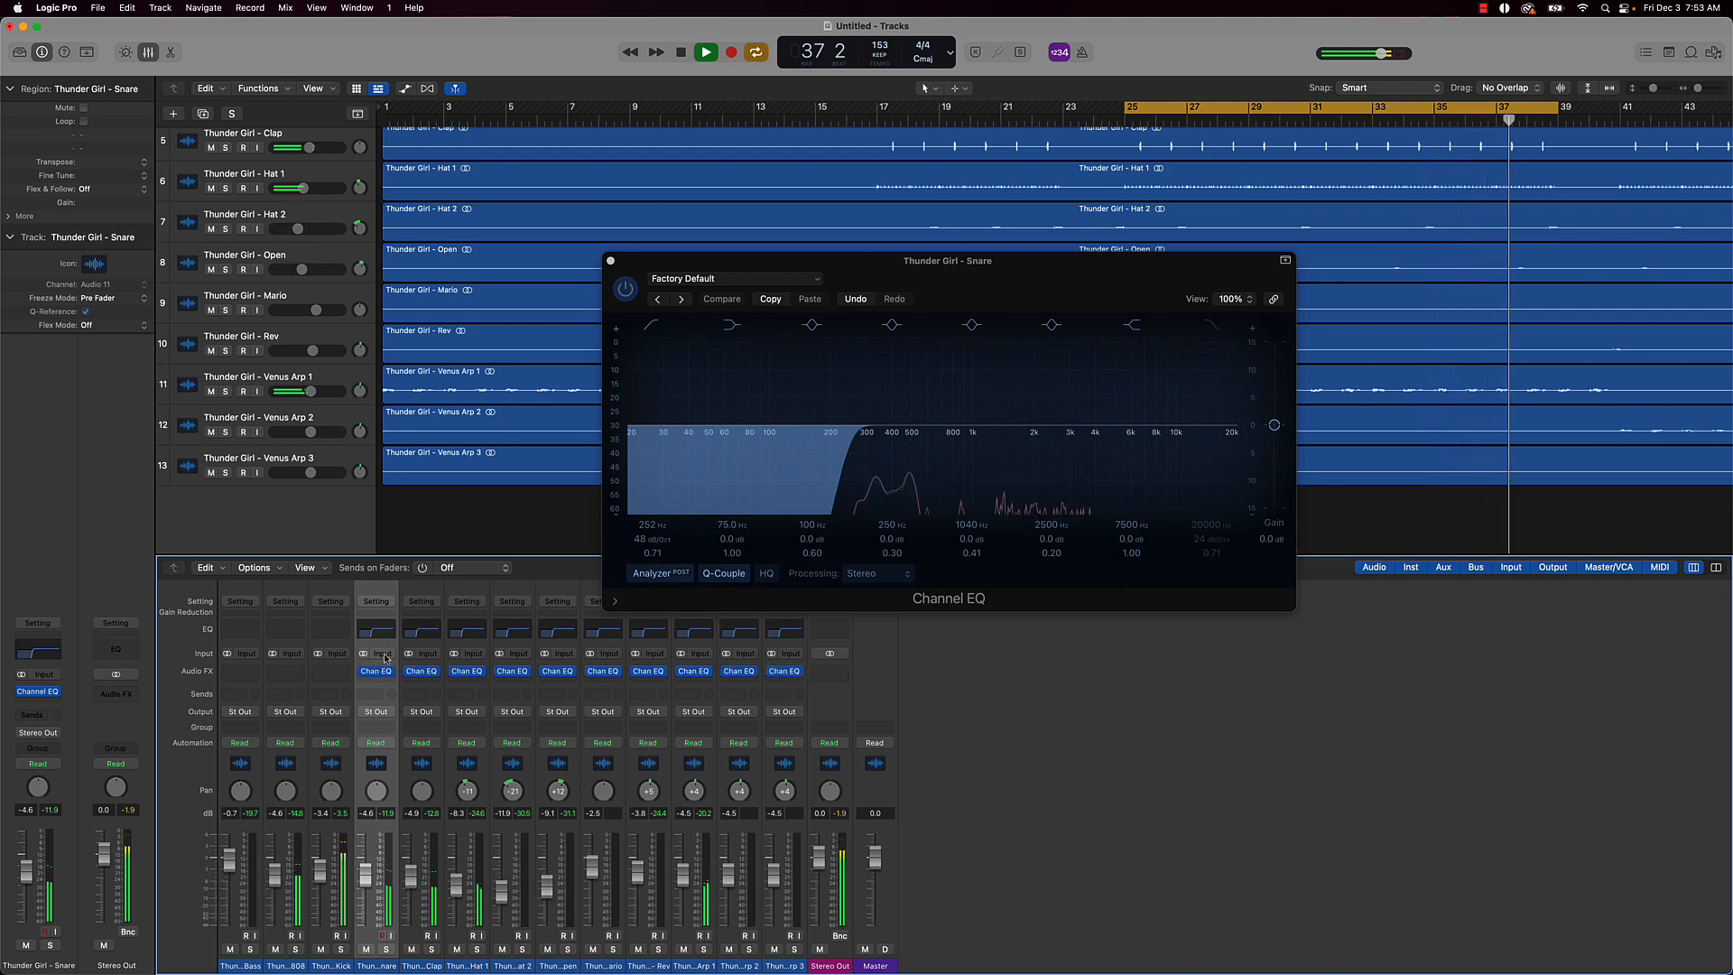
{"action": "left_click", "coordinate": [611, 263]}
{"action": "key", "text": "space"}
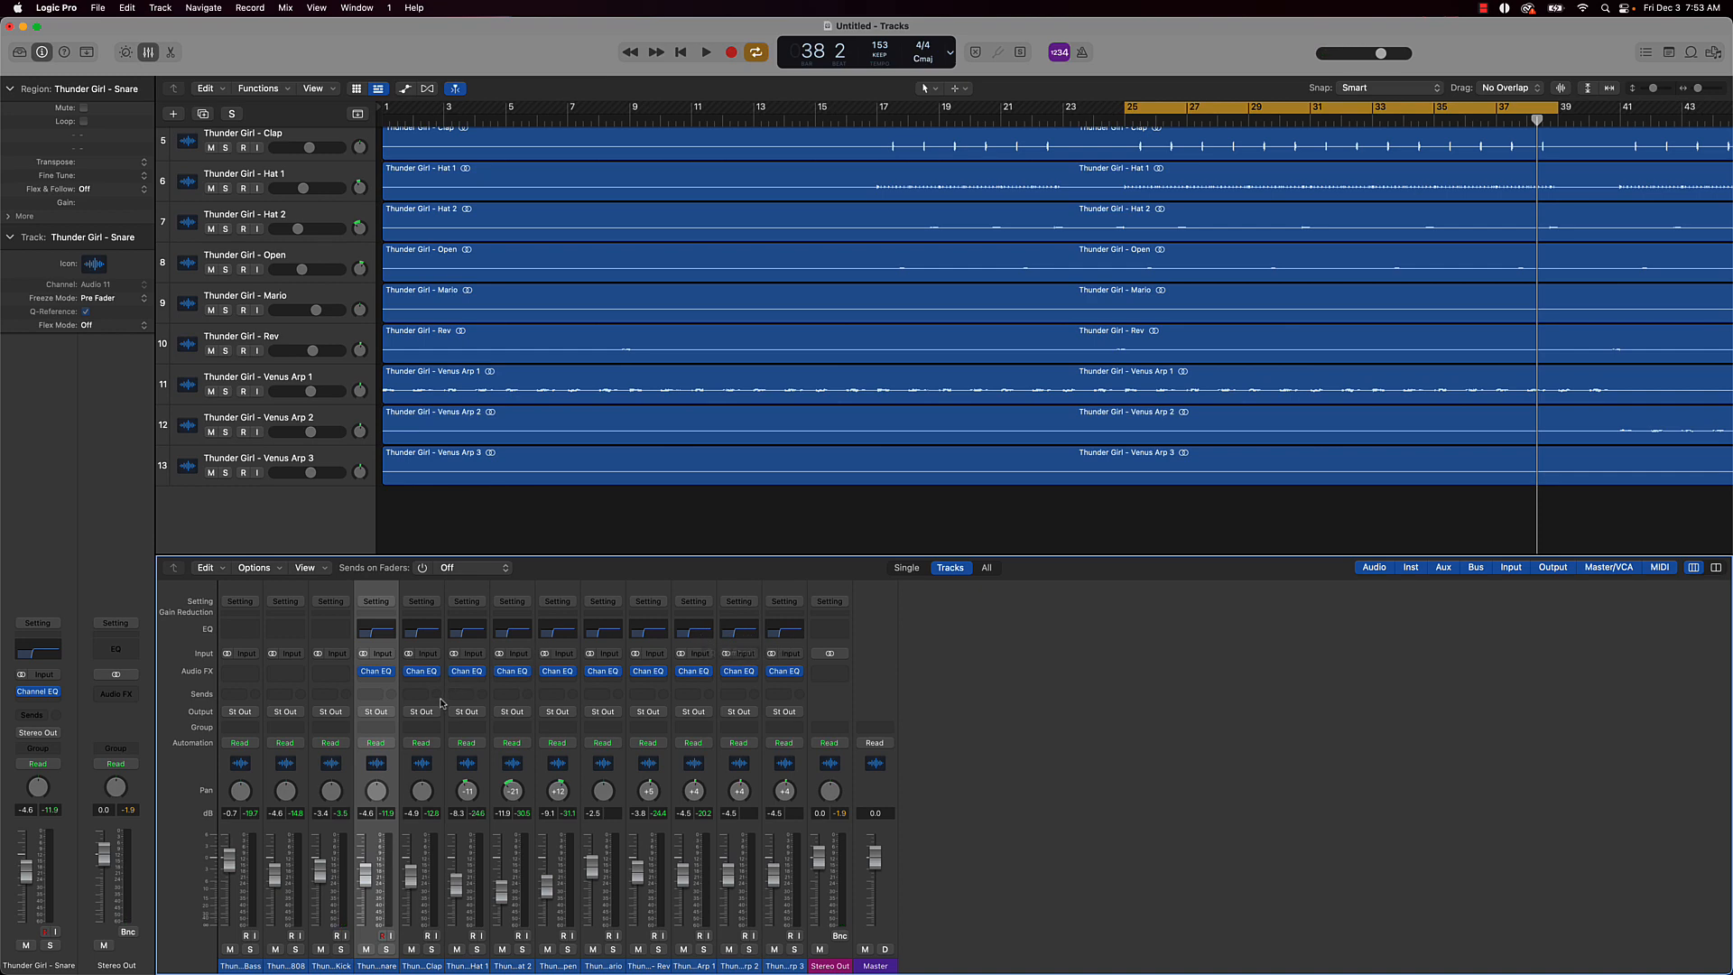
Play the loop and raise the low-cut frequency of the Clap's Channel EQ to about 432 Hz
{"action": "key", "text": "space"}
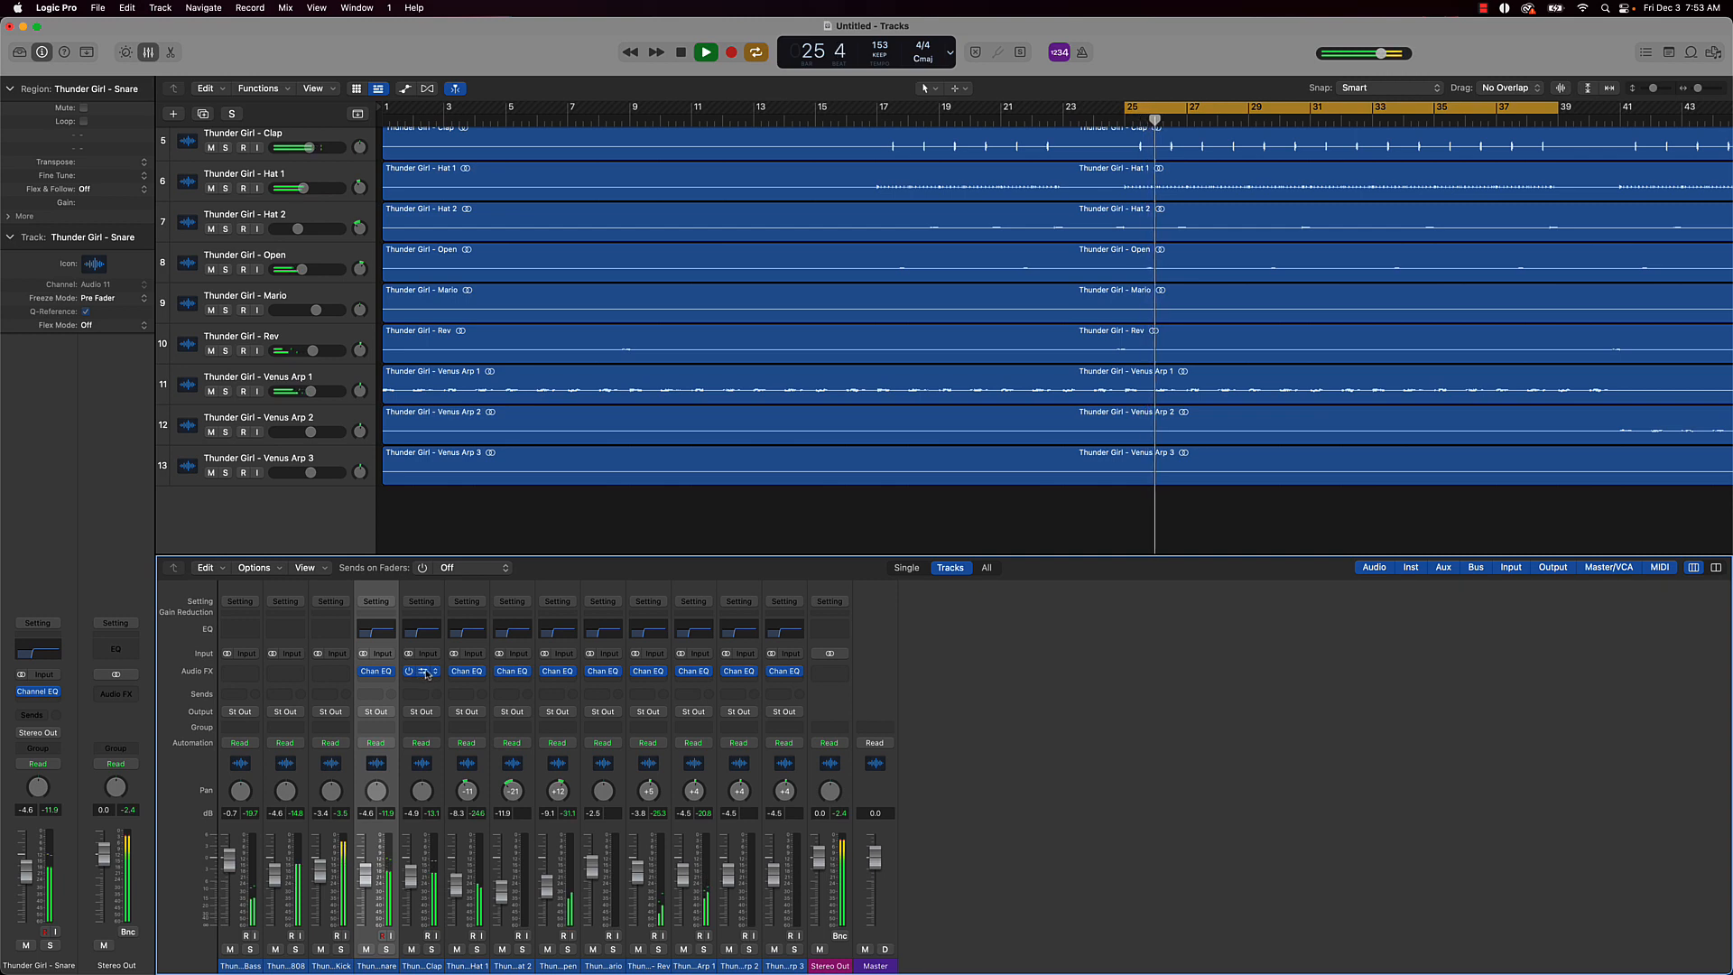
{"action": "left_click", "coordinate": [425, 672]}
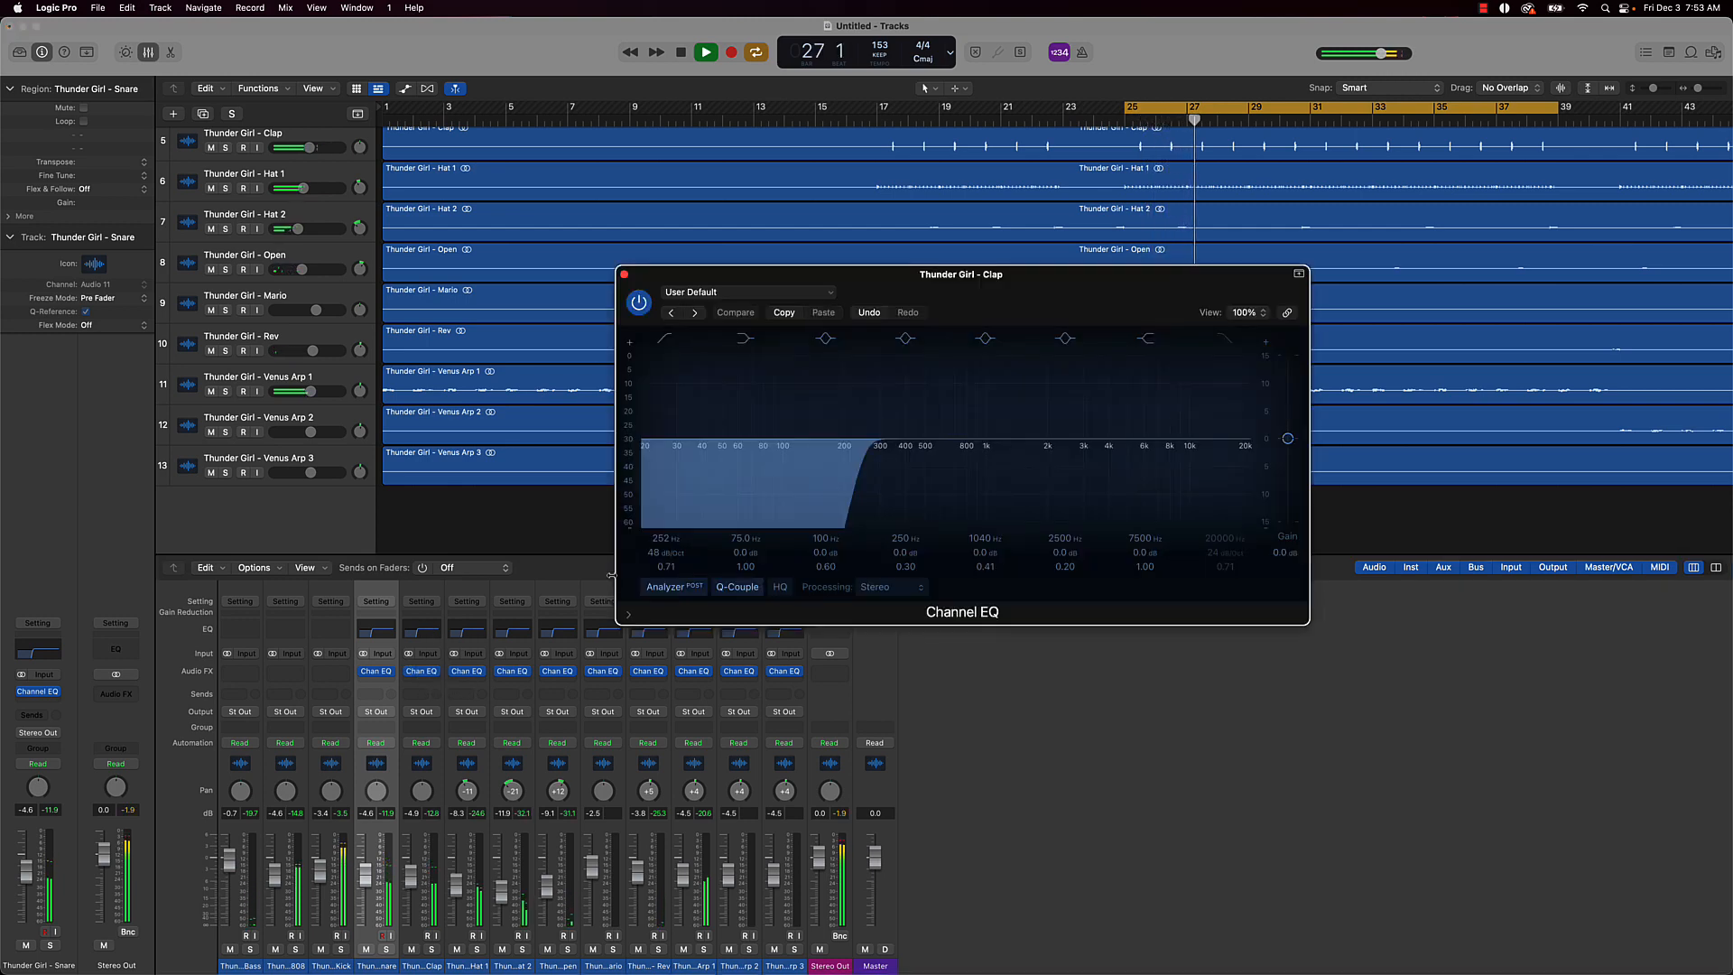
{"action": "left_click_drag", "start_coordinate": [864, 455], "coordinate": [912, 455]}
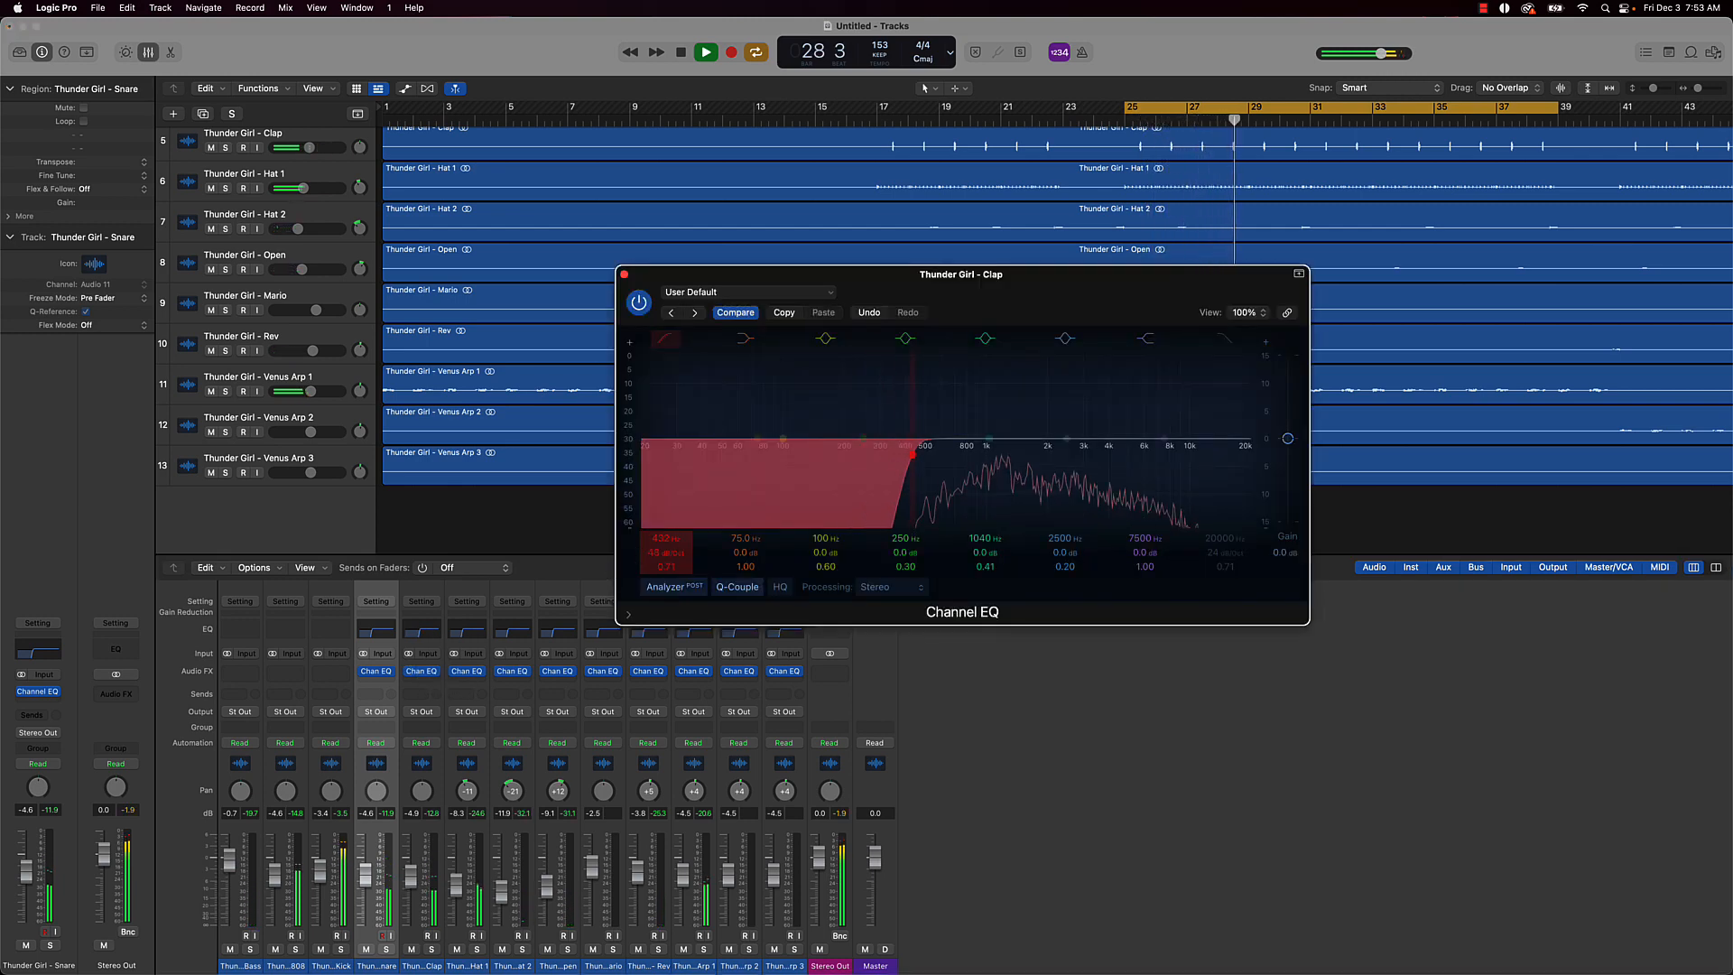
{"action": "left_click", "coordinate": [625, 276]}
Raise the low-cut frequency of Hat 1's Channel EQ to about 830 Hz and close the EQ
{"action": "left_click", "coordinate": [466, 671]}
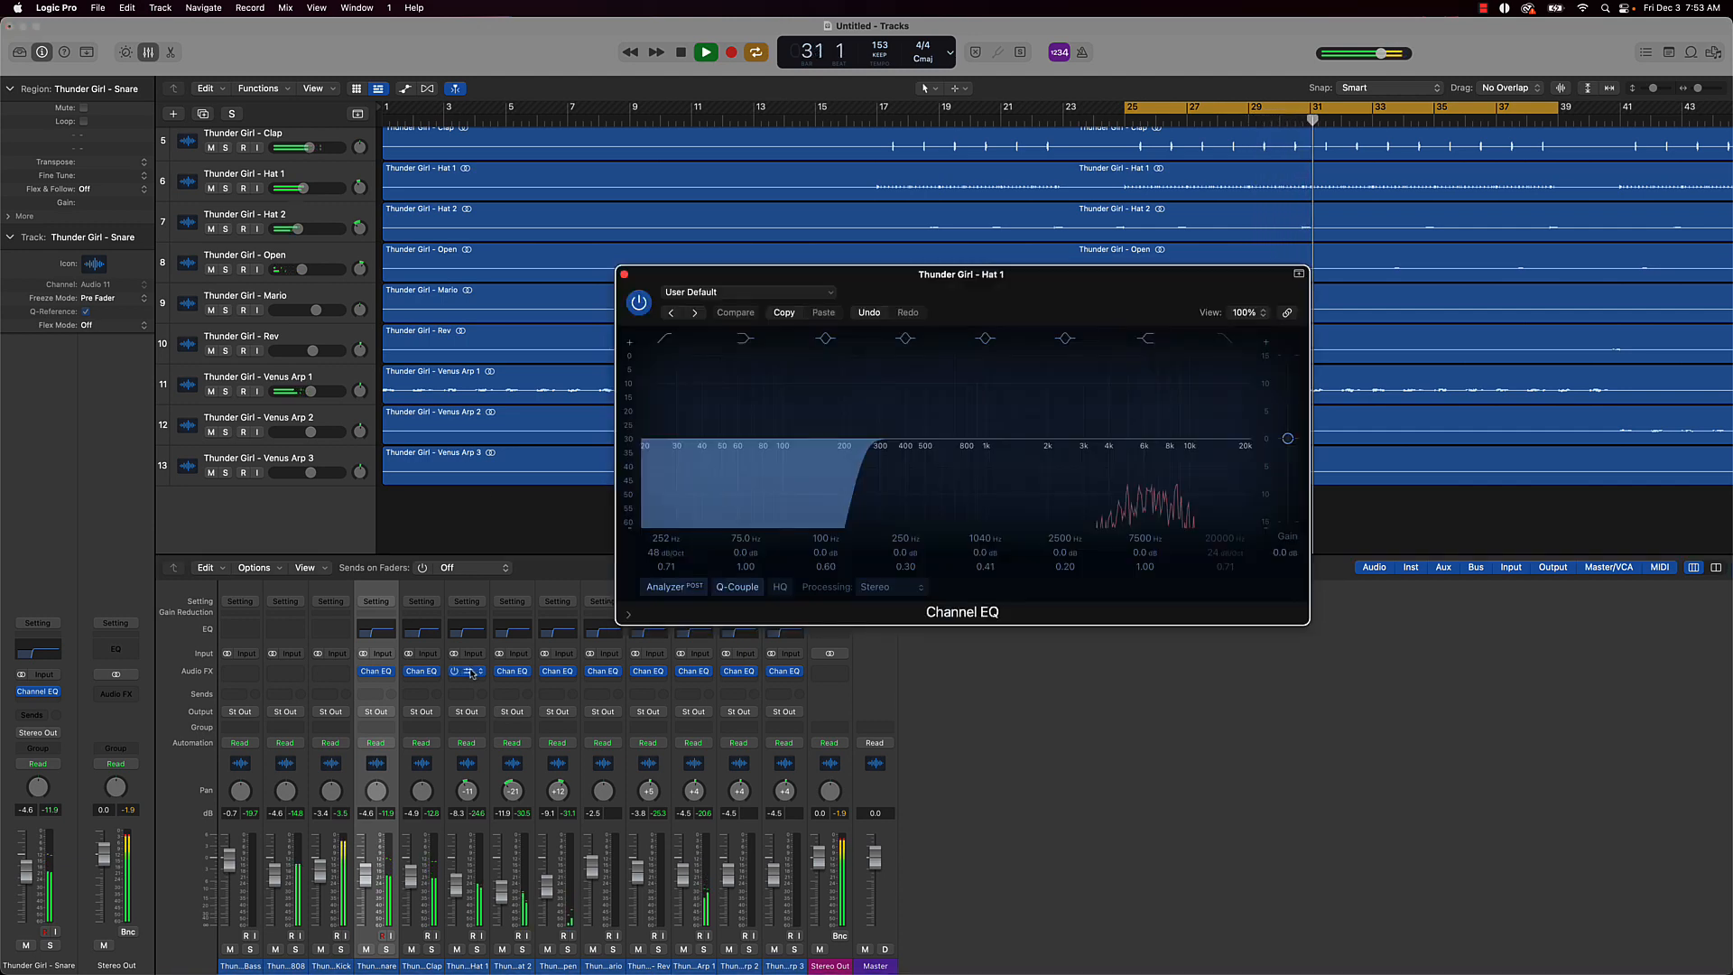
{"action": "left_click_drag", "start_coordinate": [712, 477], "coordinate": [820, 478]}
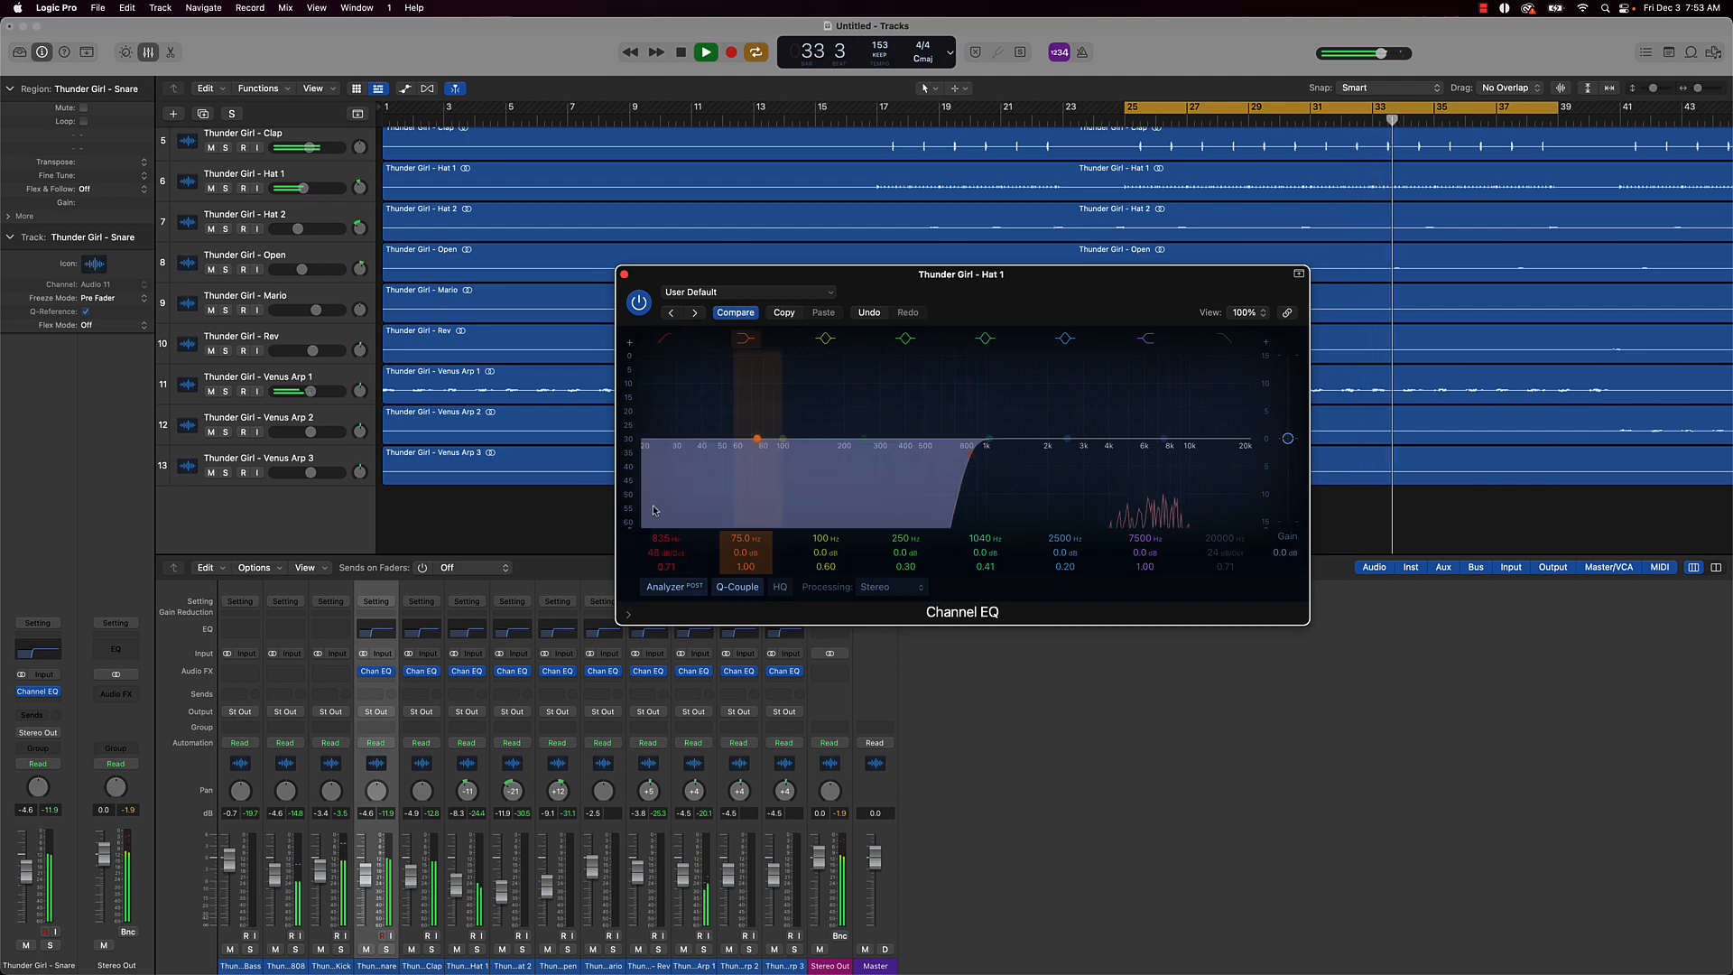
{"action": "left_click", "coordinate": [625, 275]}
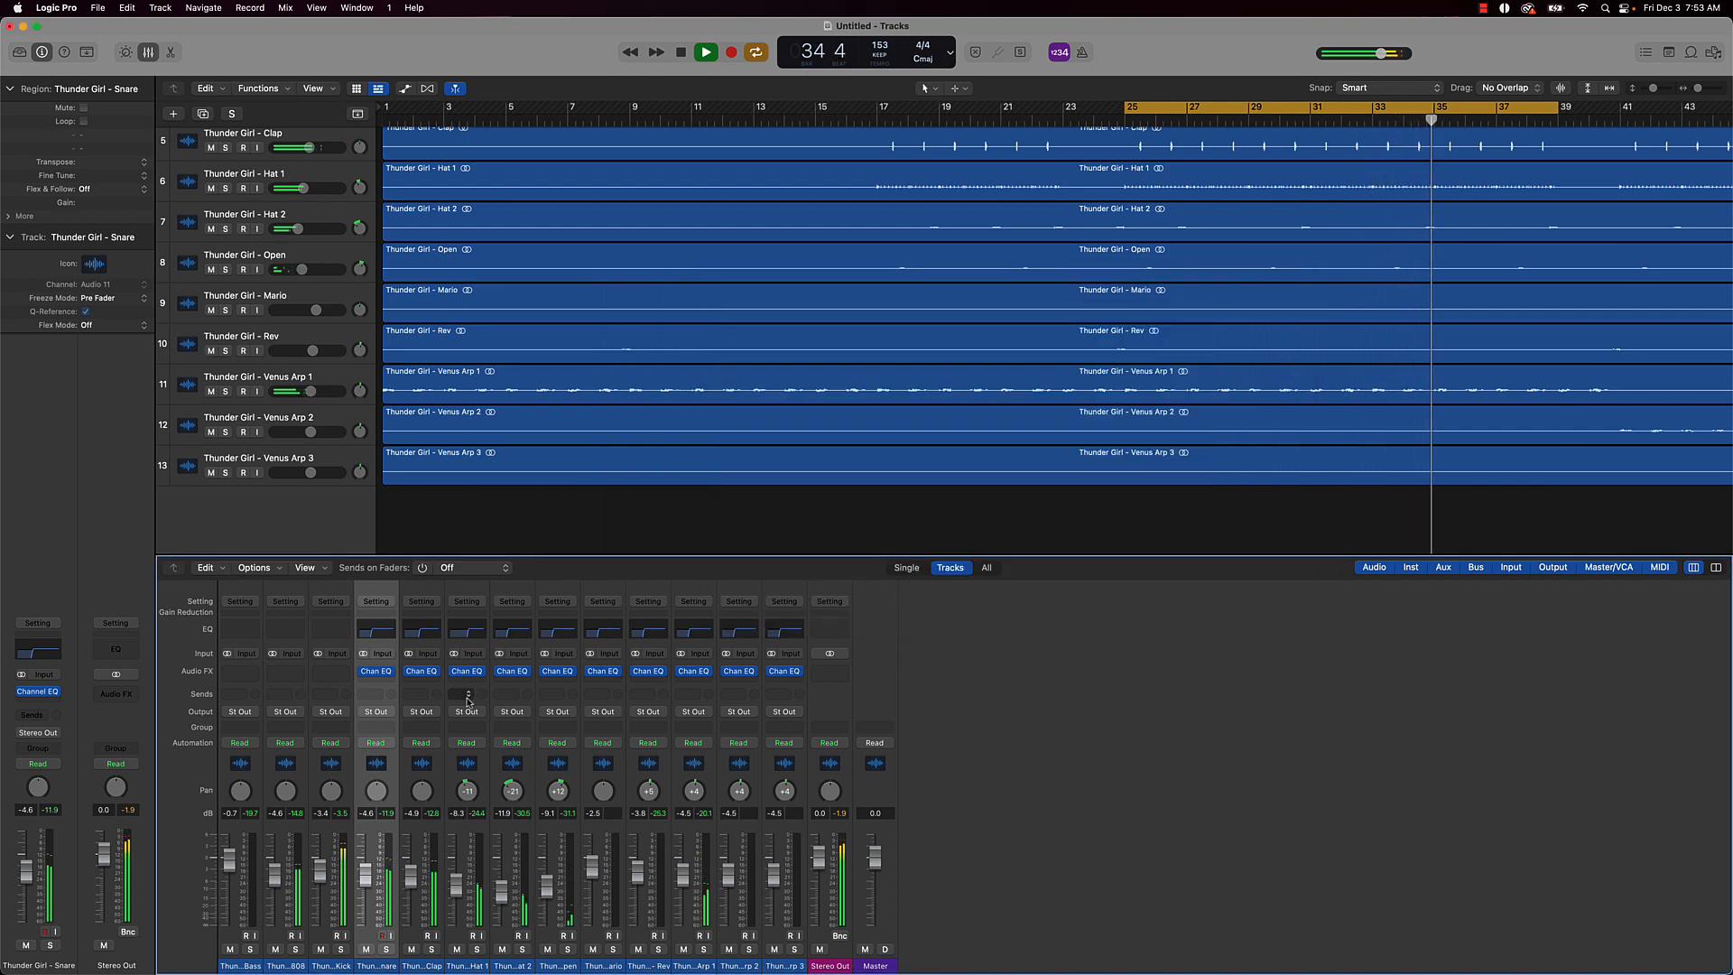
Raise the low-cut frequency of Hat 2's Channel EQ to about 710 Hz and close the EQ
{"action": "left_click", "coordinate": [512, 672]}
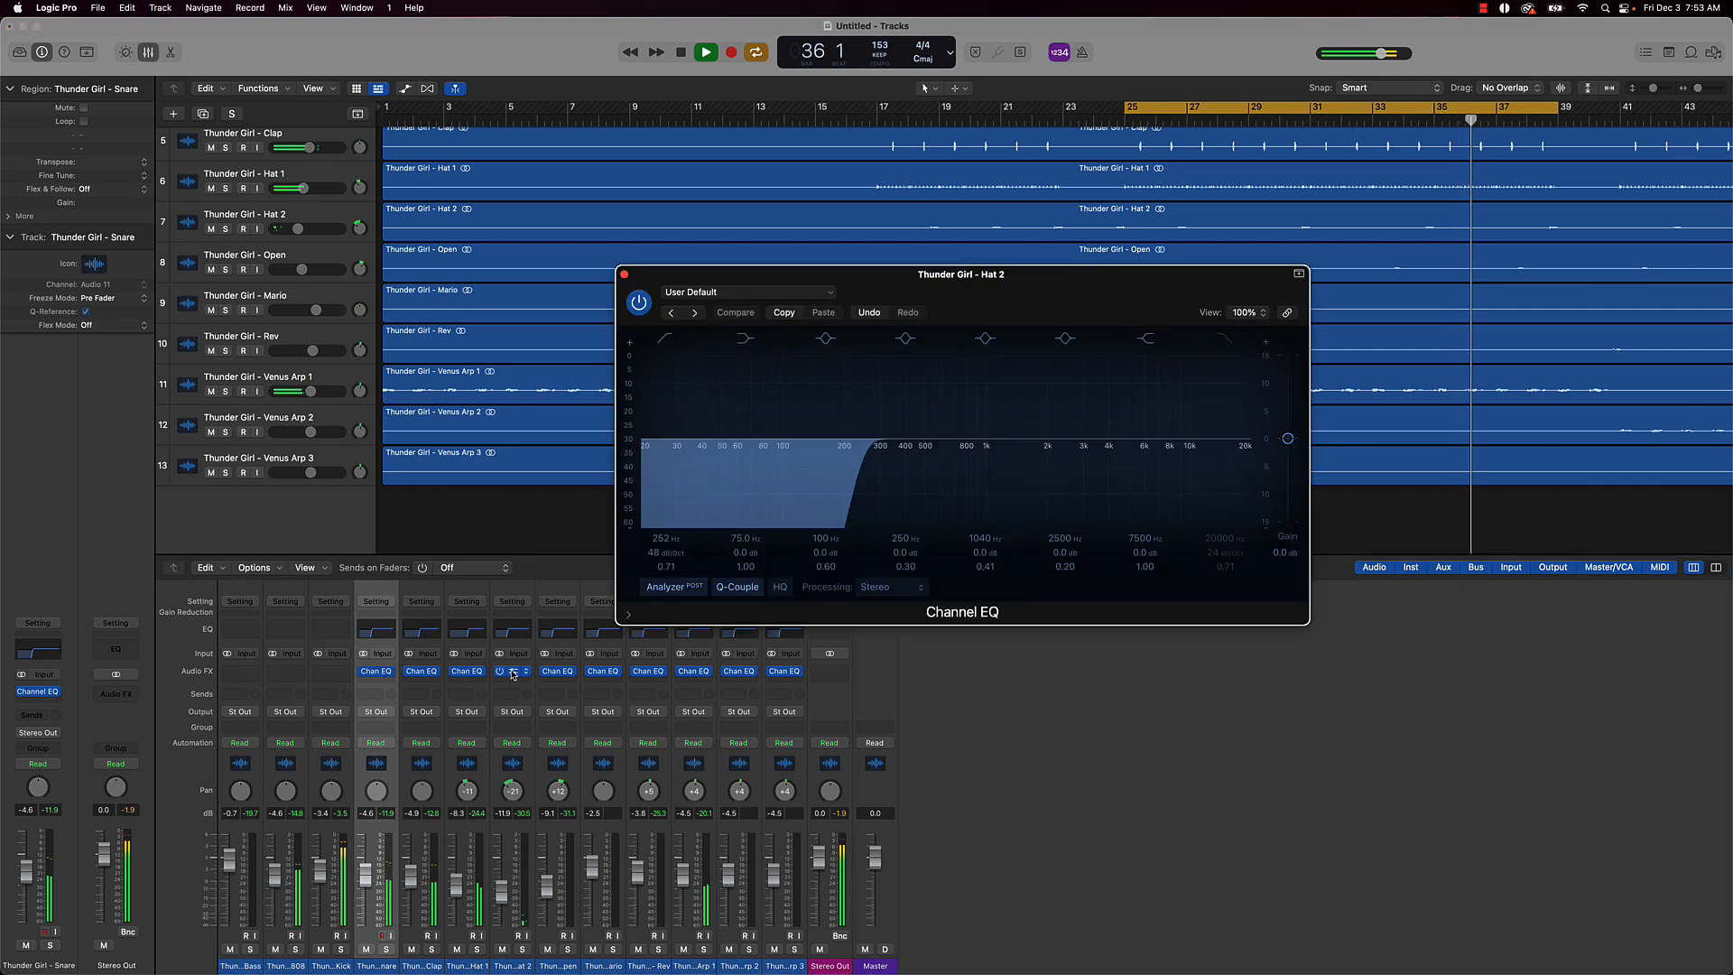
{"action": "mouse_move", "coordinate": [665, 523]}
{"action": "left_mouse_down"}
{"action": "mouse_move", "coordinate": [657, 506]}
{"action": "mouse_move", "coordinate": [650, 530]}
{"action": "left_mouse_up"}
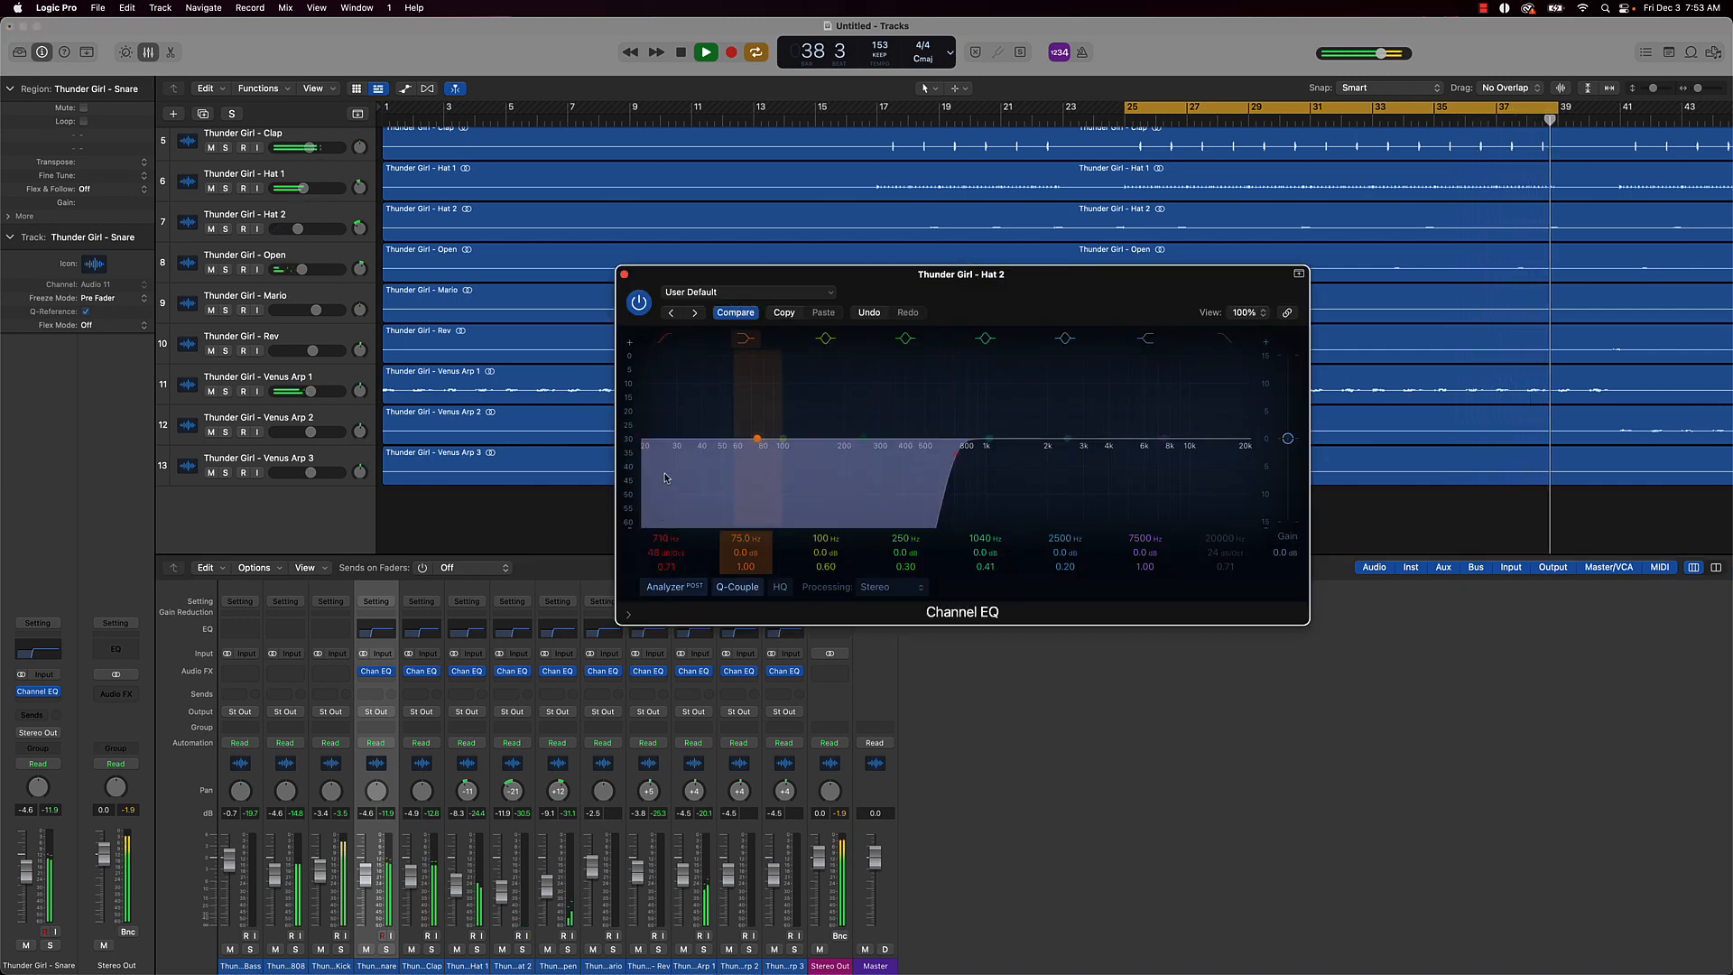
{"action": "left_click", "coordinate": [626, 276]}
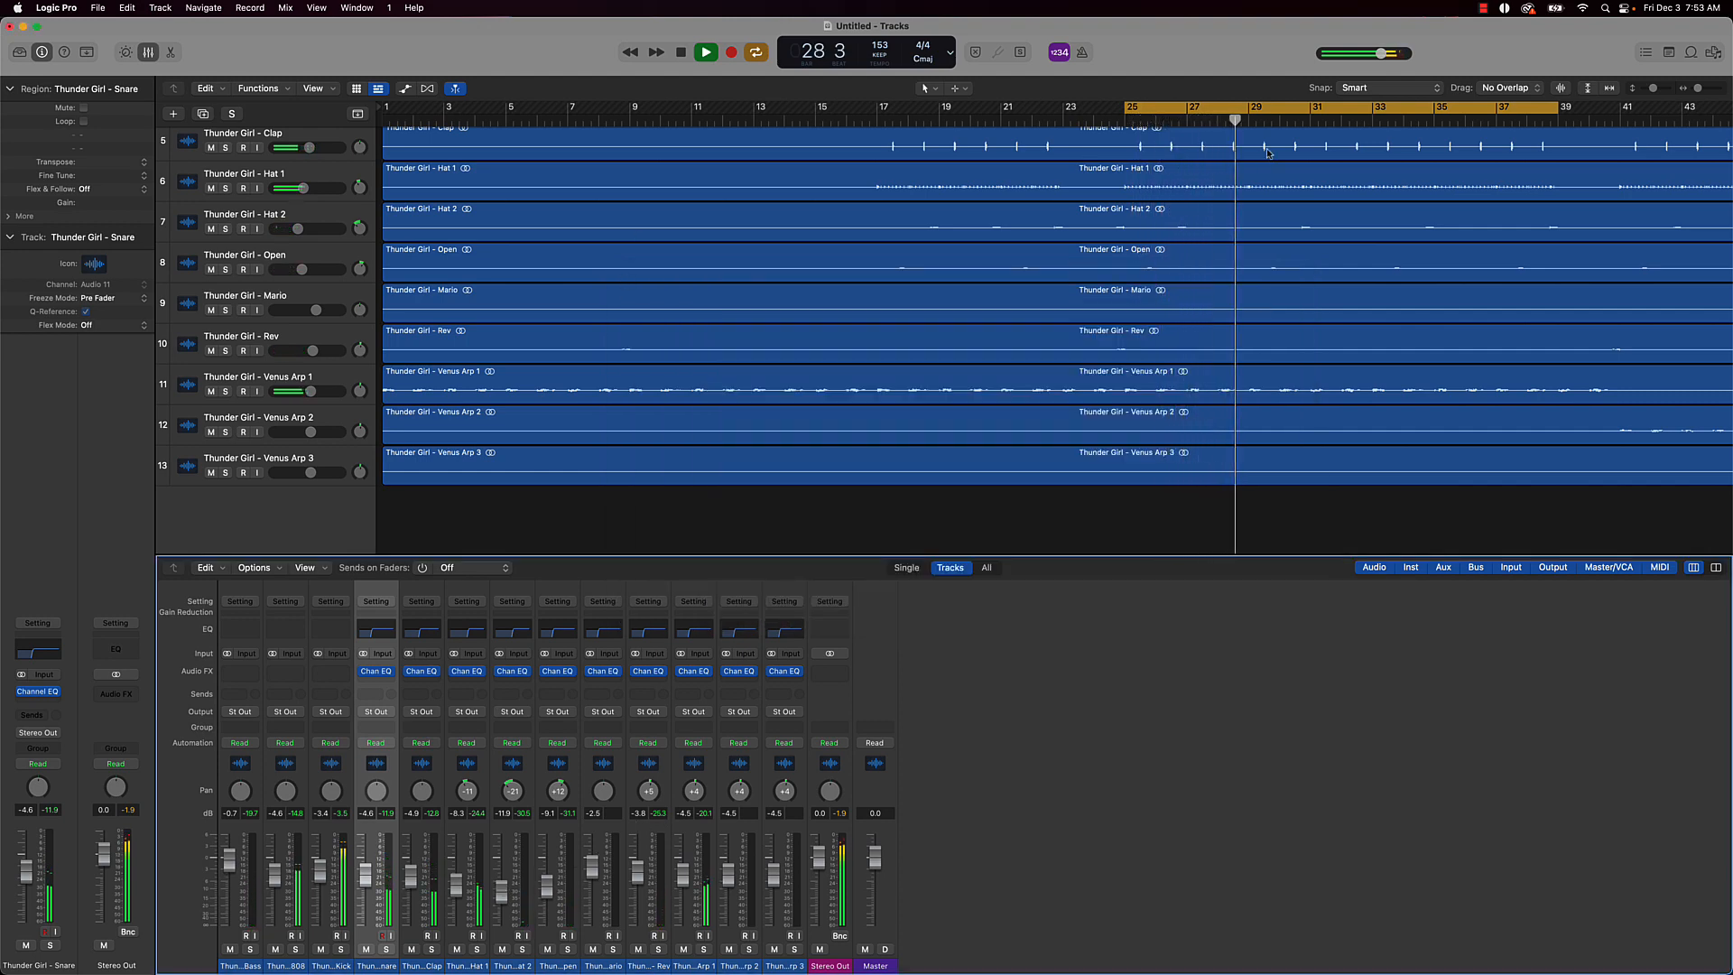
Turn off cycling, stop playback and return the playhead to the start of the song
{"action": "key", "text": "space"}
{"action": "left_click", "coordinate": [1263, 107]}
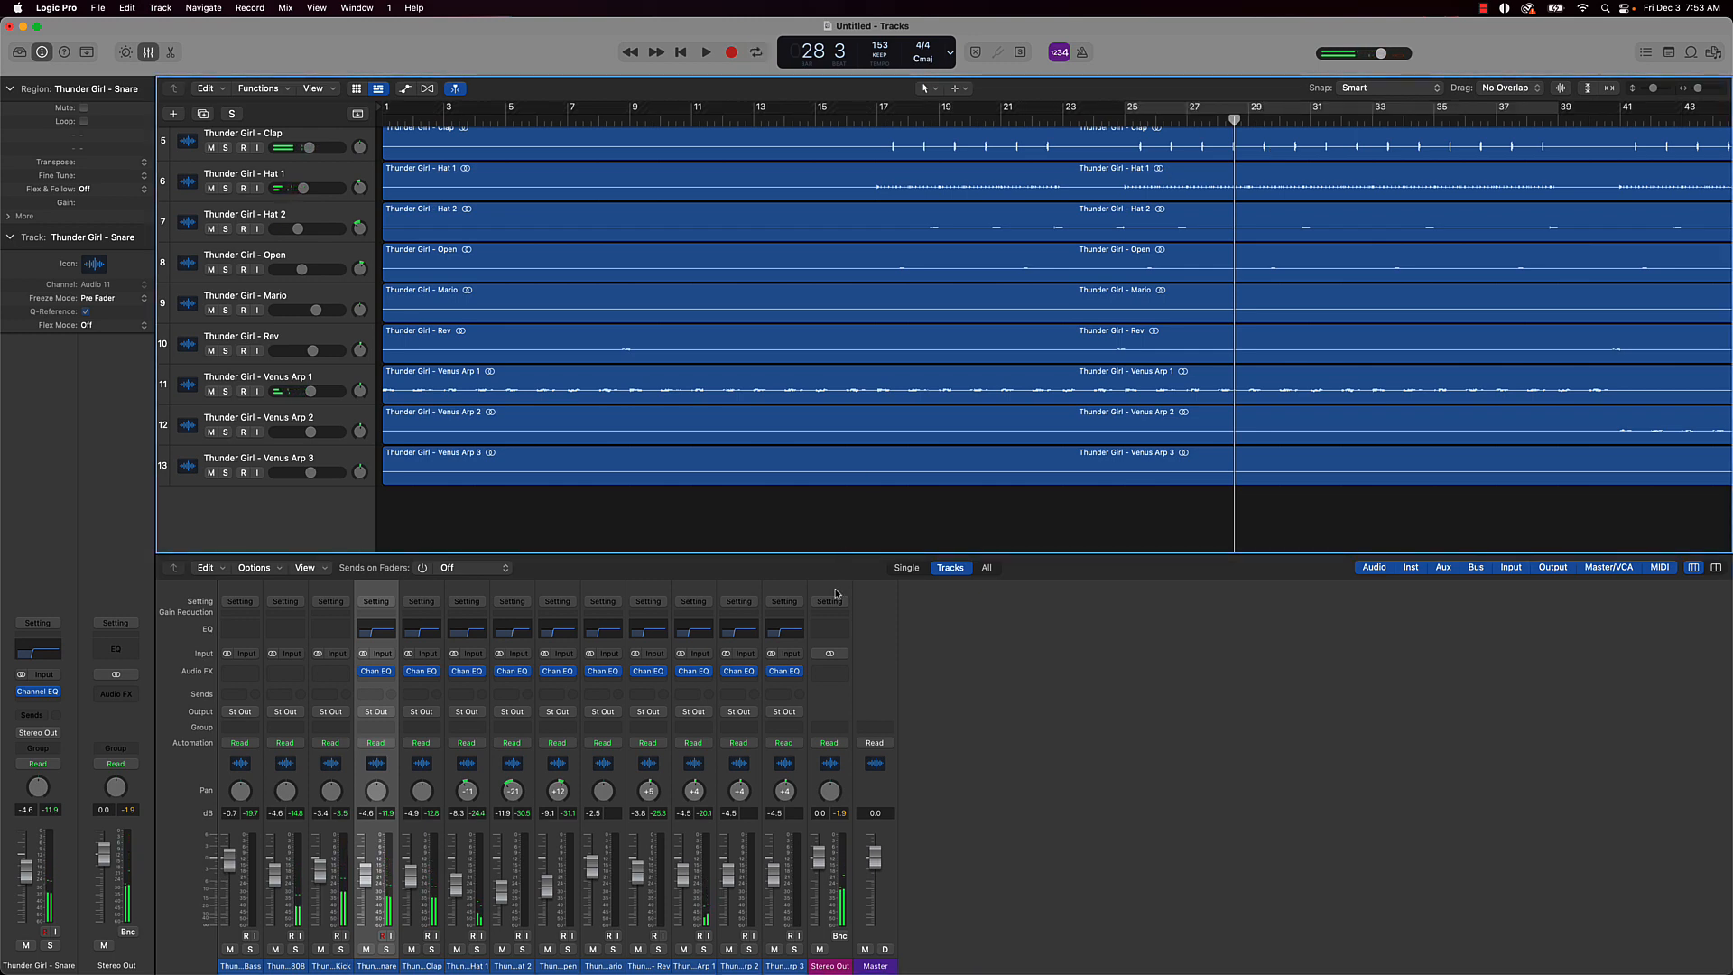
{"action": "key", "text": "Return"}
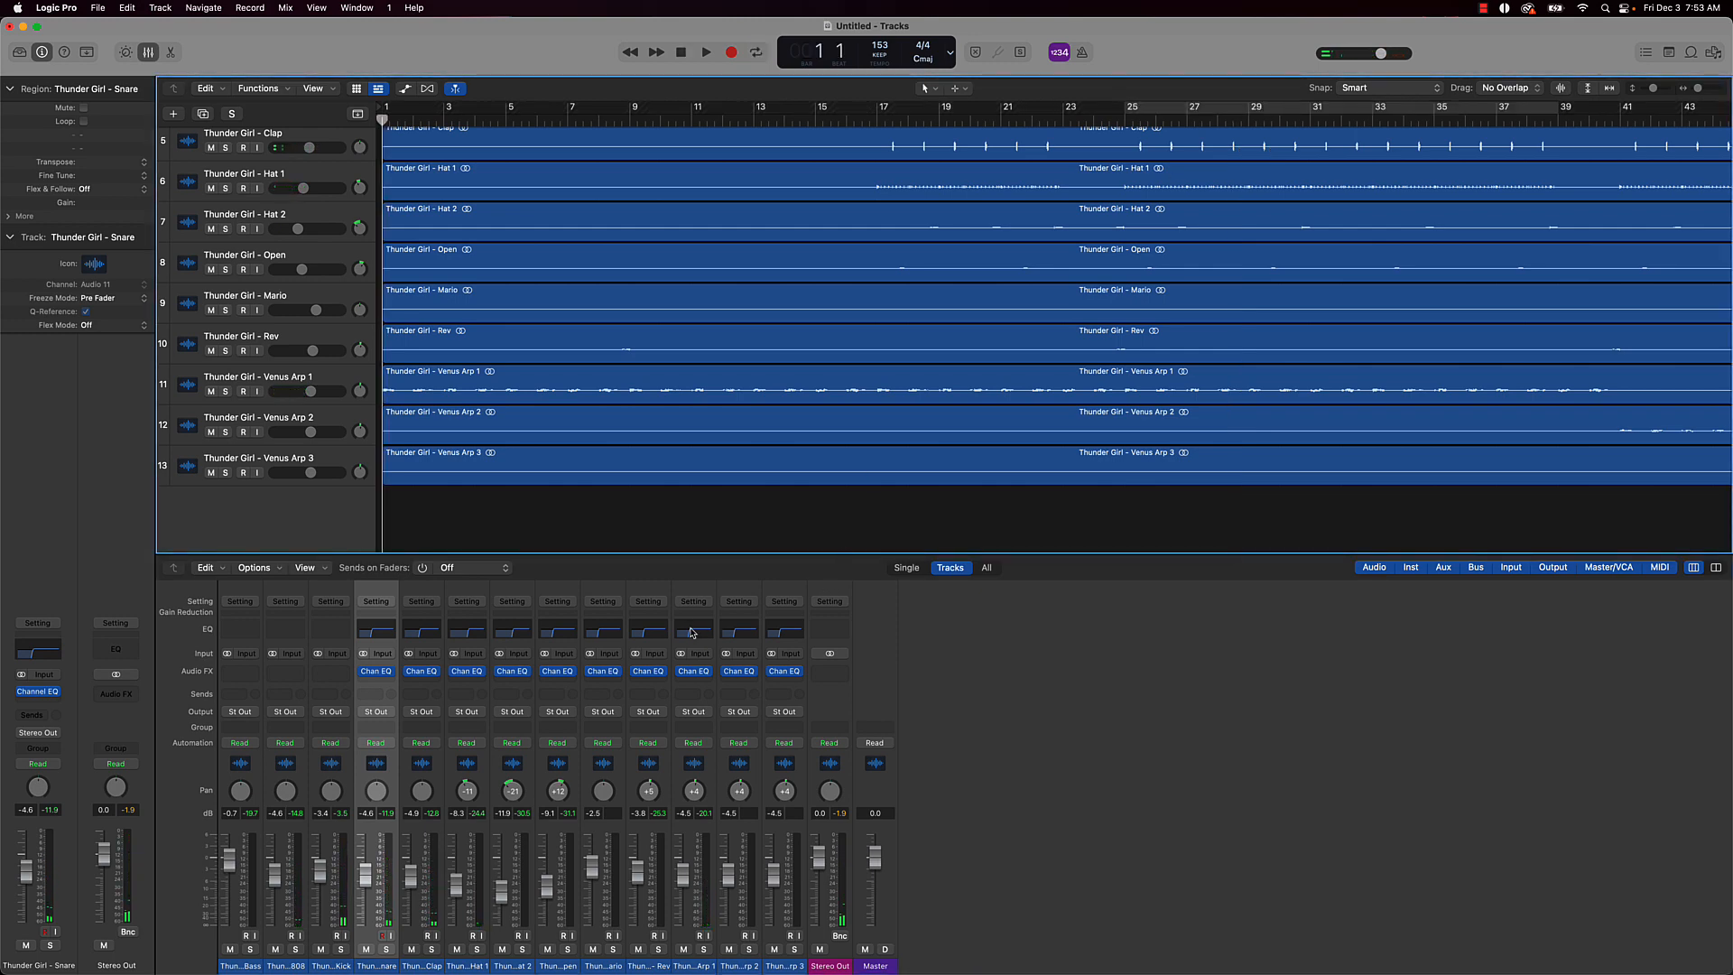
Play from bar 1 and raise the low-cut frequency of Venus Arp 1's Channel EQ slightly, closing the EQ when done
{"action": "key", "text": "space"}
{"action": "left_click", "coordinate": [692, 631]}
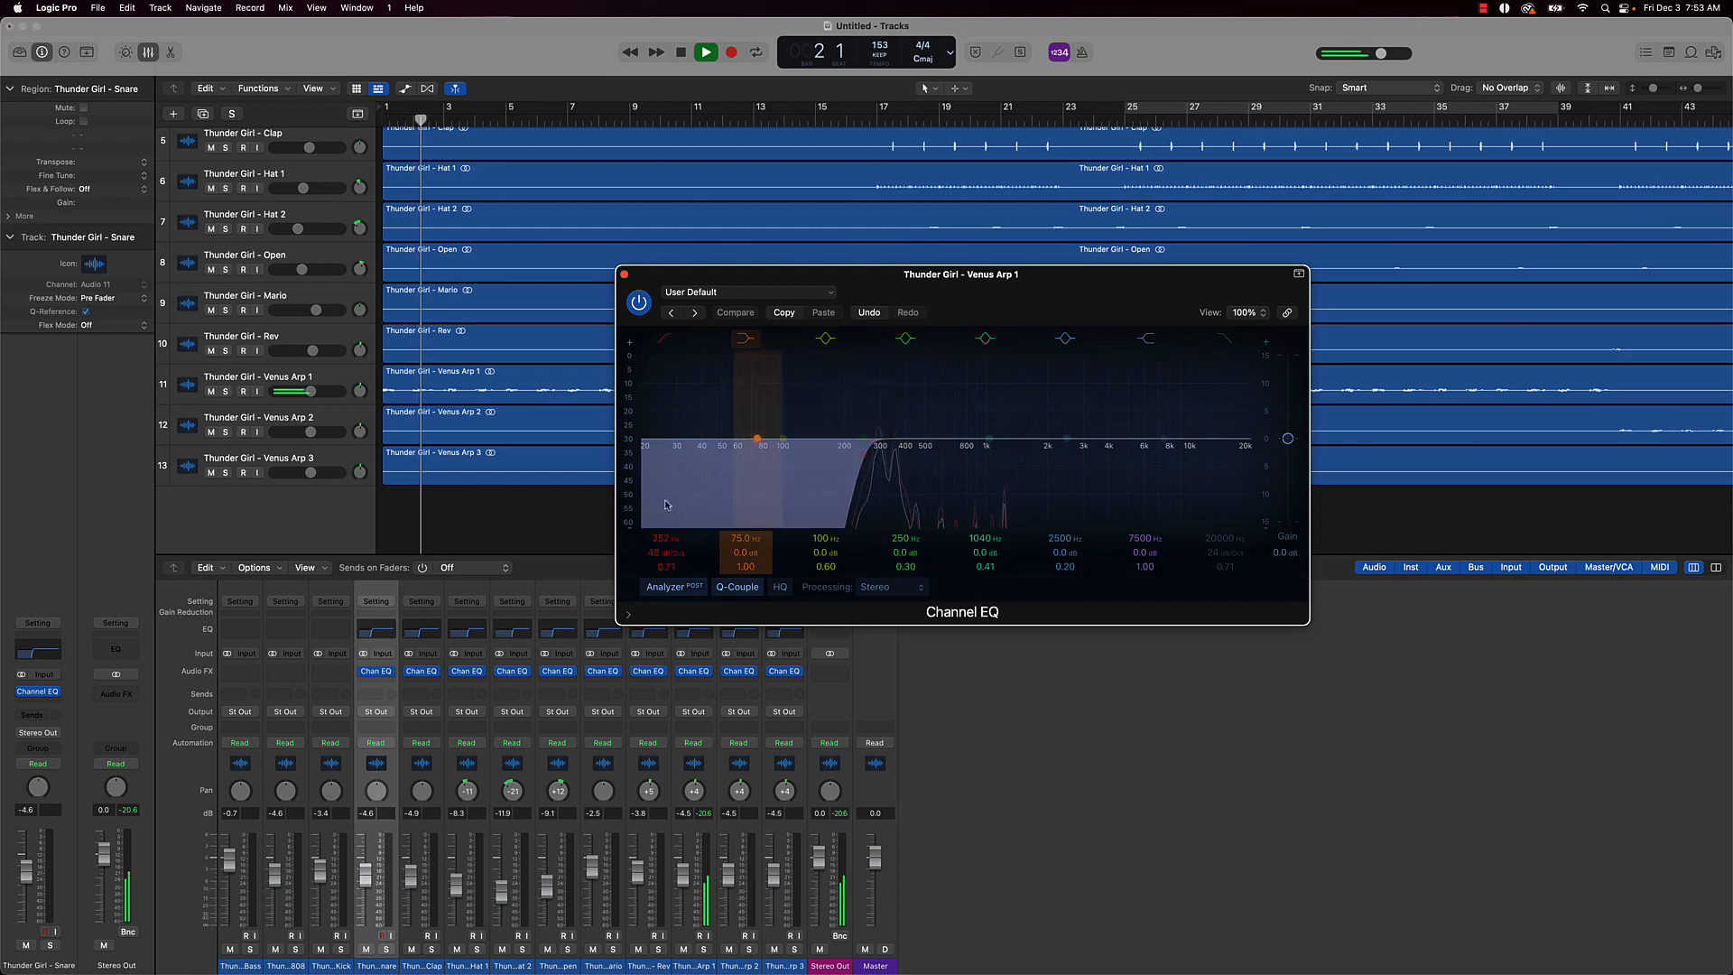
{"action": "mouse_move", "coordinate": [865, 454]}
{"action": "left_mouse_down"}
{"action": "mouse_move", "coordinate": [902, 454]}
{"action": "mouse_move", "coordinate": [870, 454]}
{"action": "left_mouse_up"}
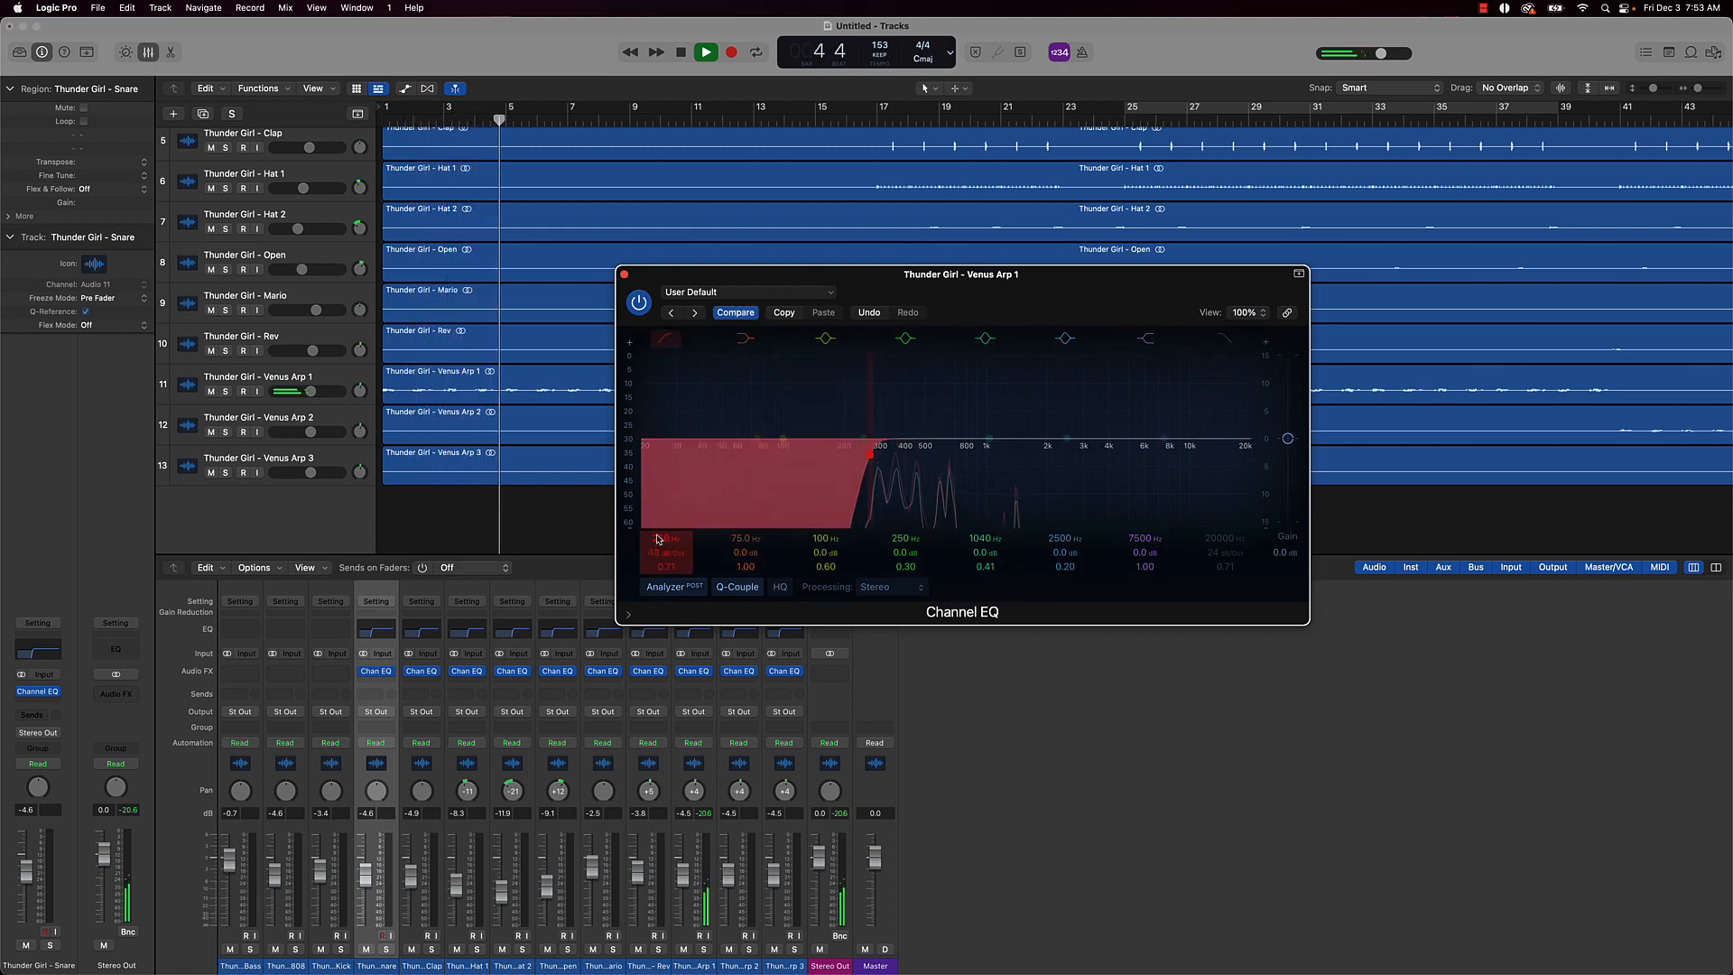
{"action": "left_click", "coordinate": [624, 276]}
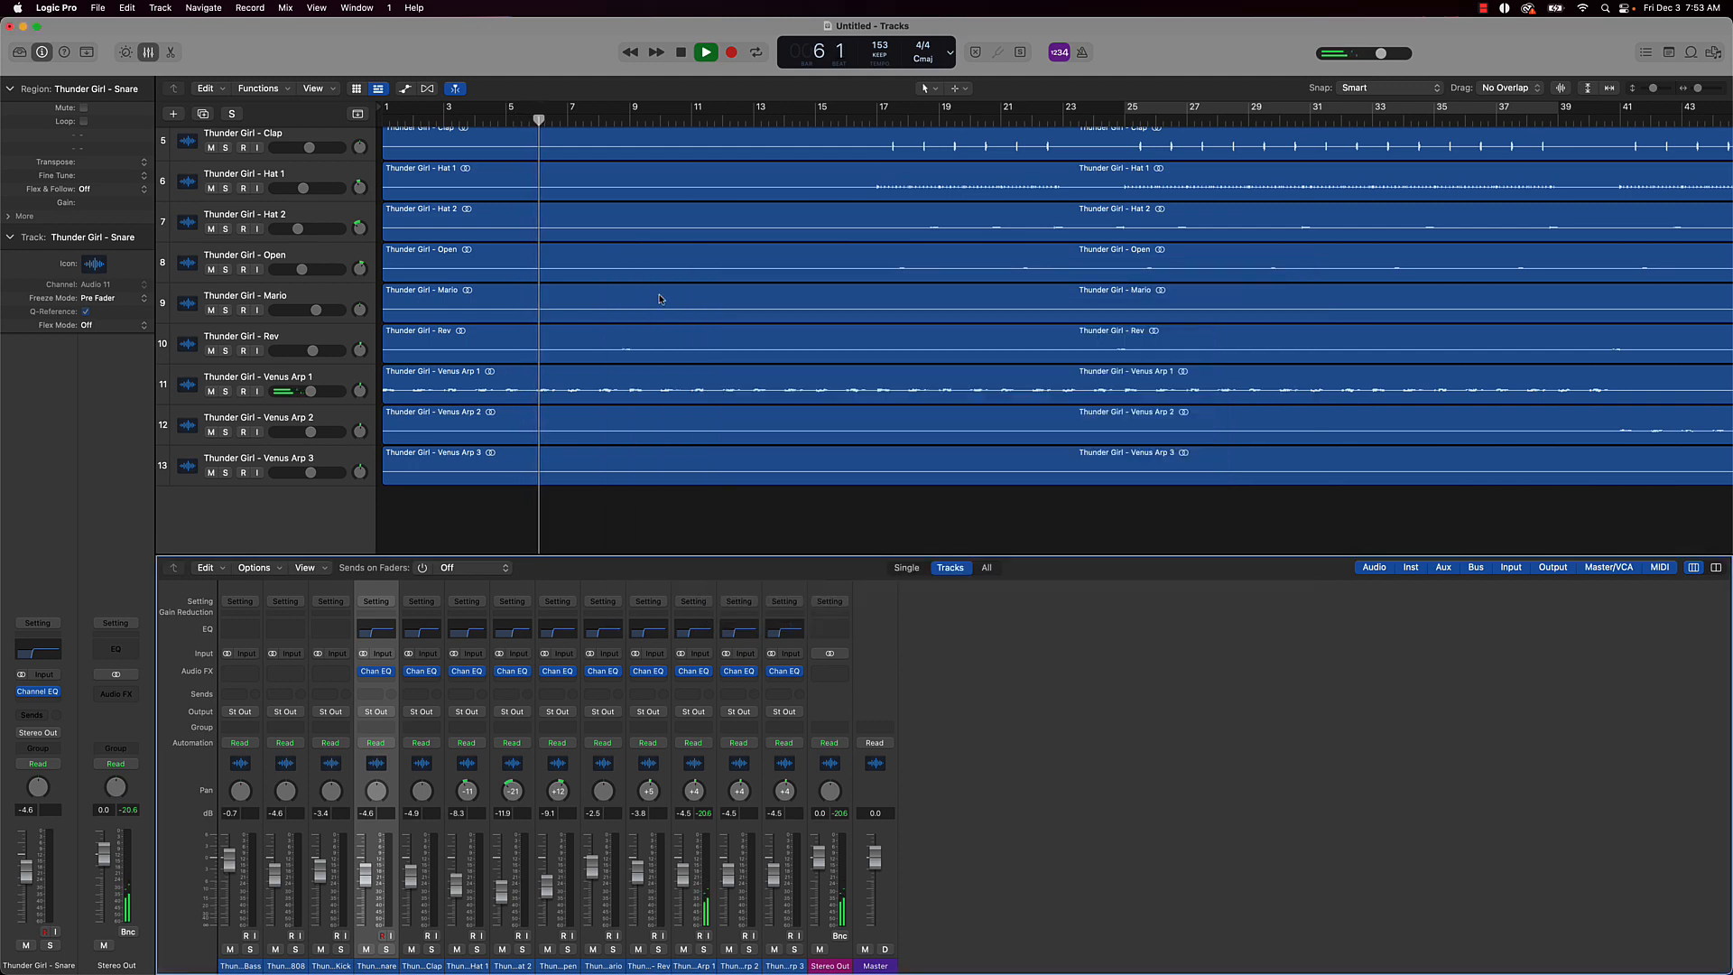
Stop playback and insert the stereo RBass plug-in on the 808 track
{"action": "left_click", "coordinate": [801, 506]}
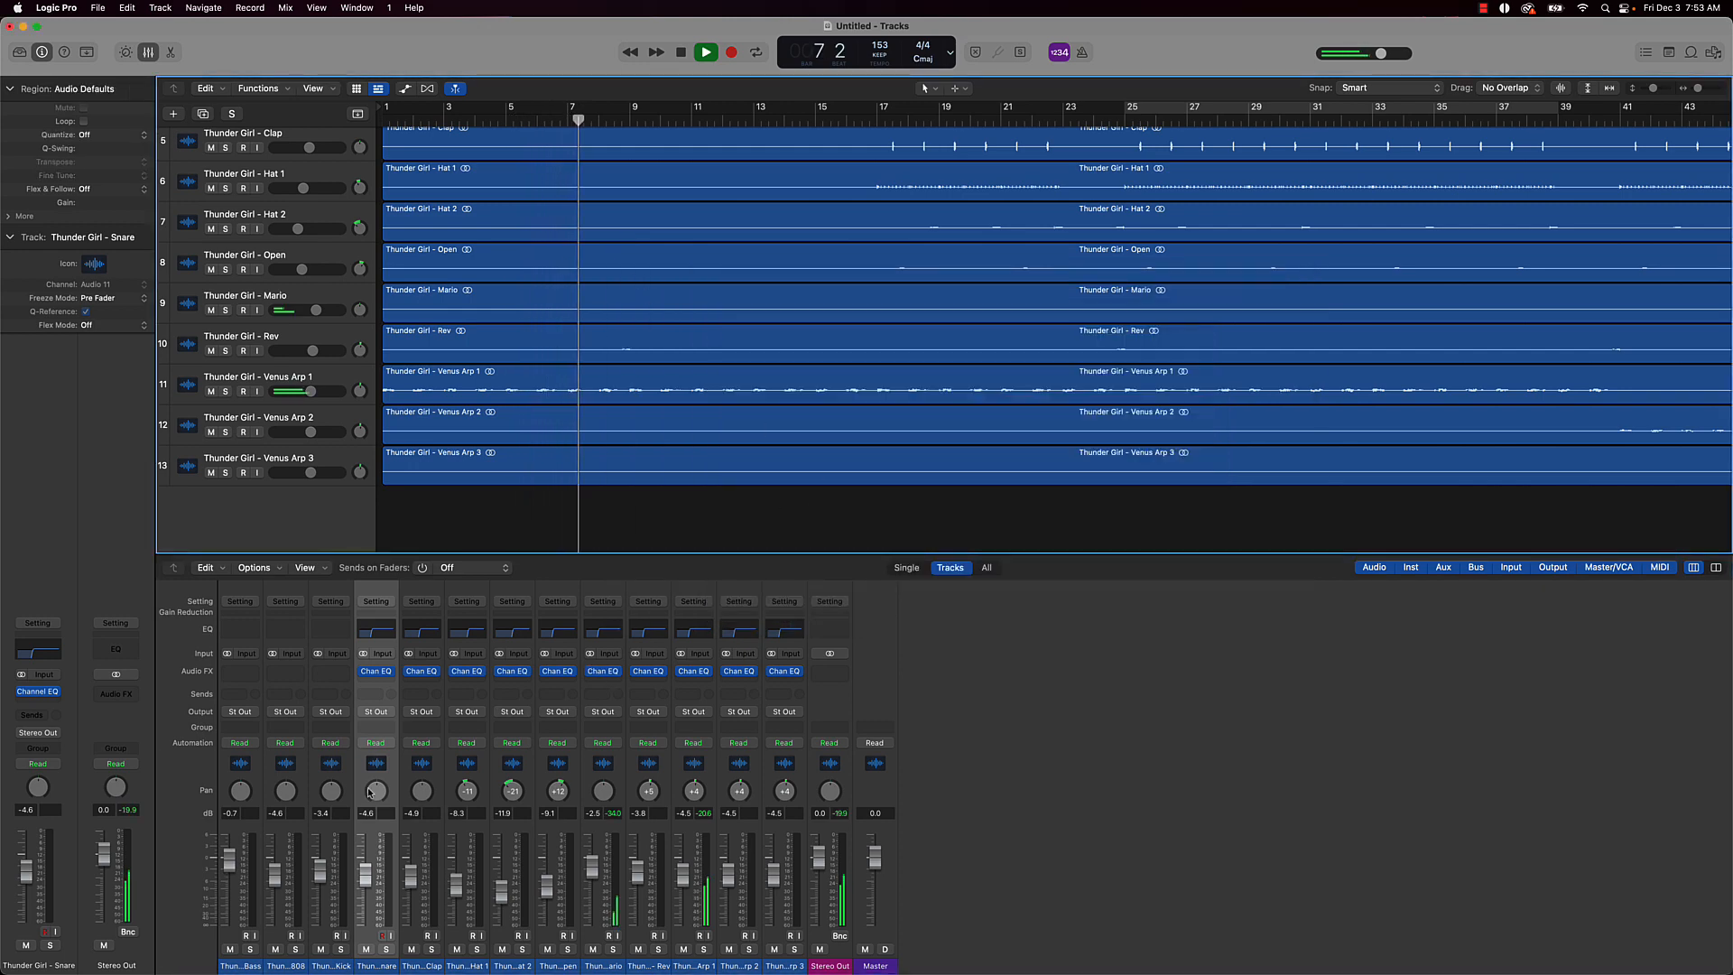
{"action": "key", "text": "space"}
{"action": "left_click", "coordinate": [294, 670]}
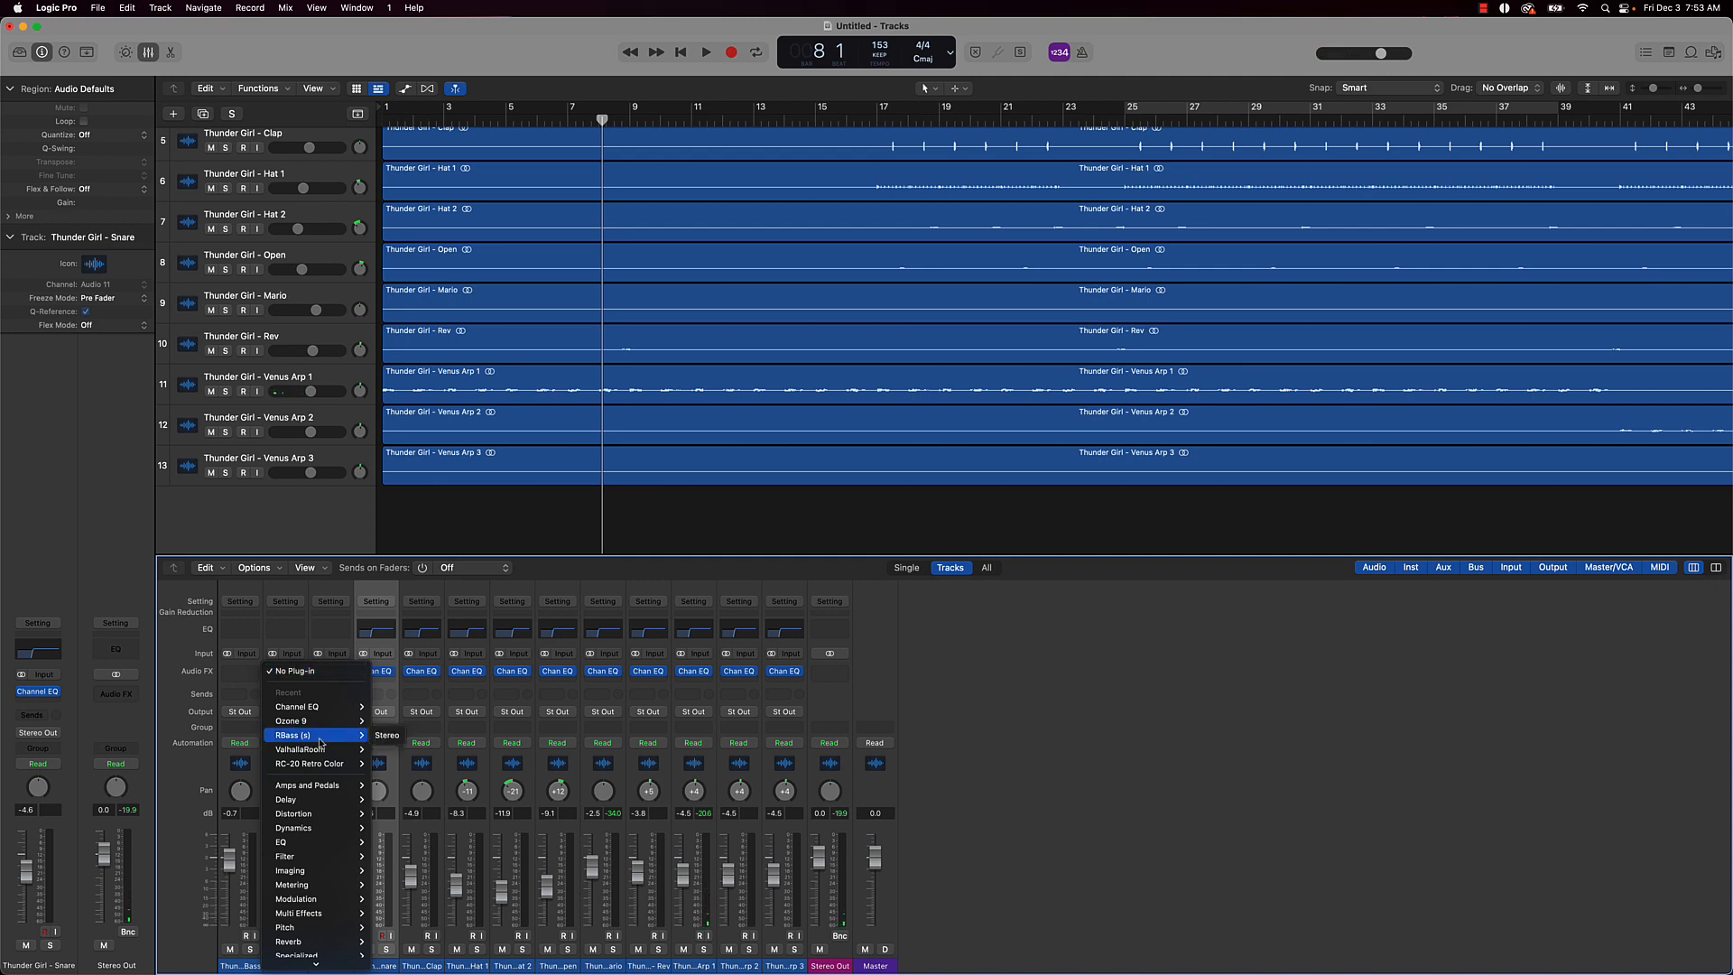
{"action": "left_click", "coordinate": [375, 737]}
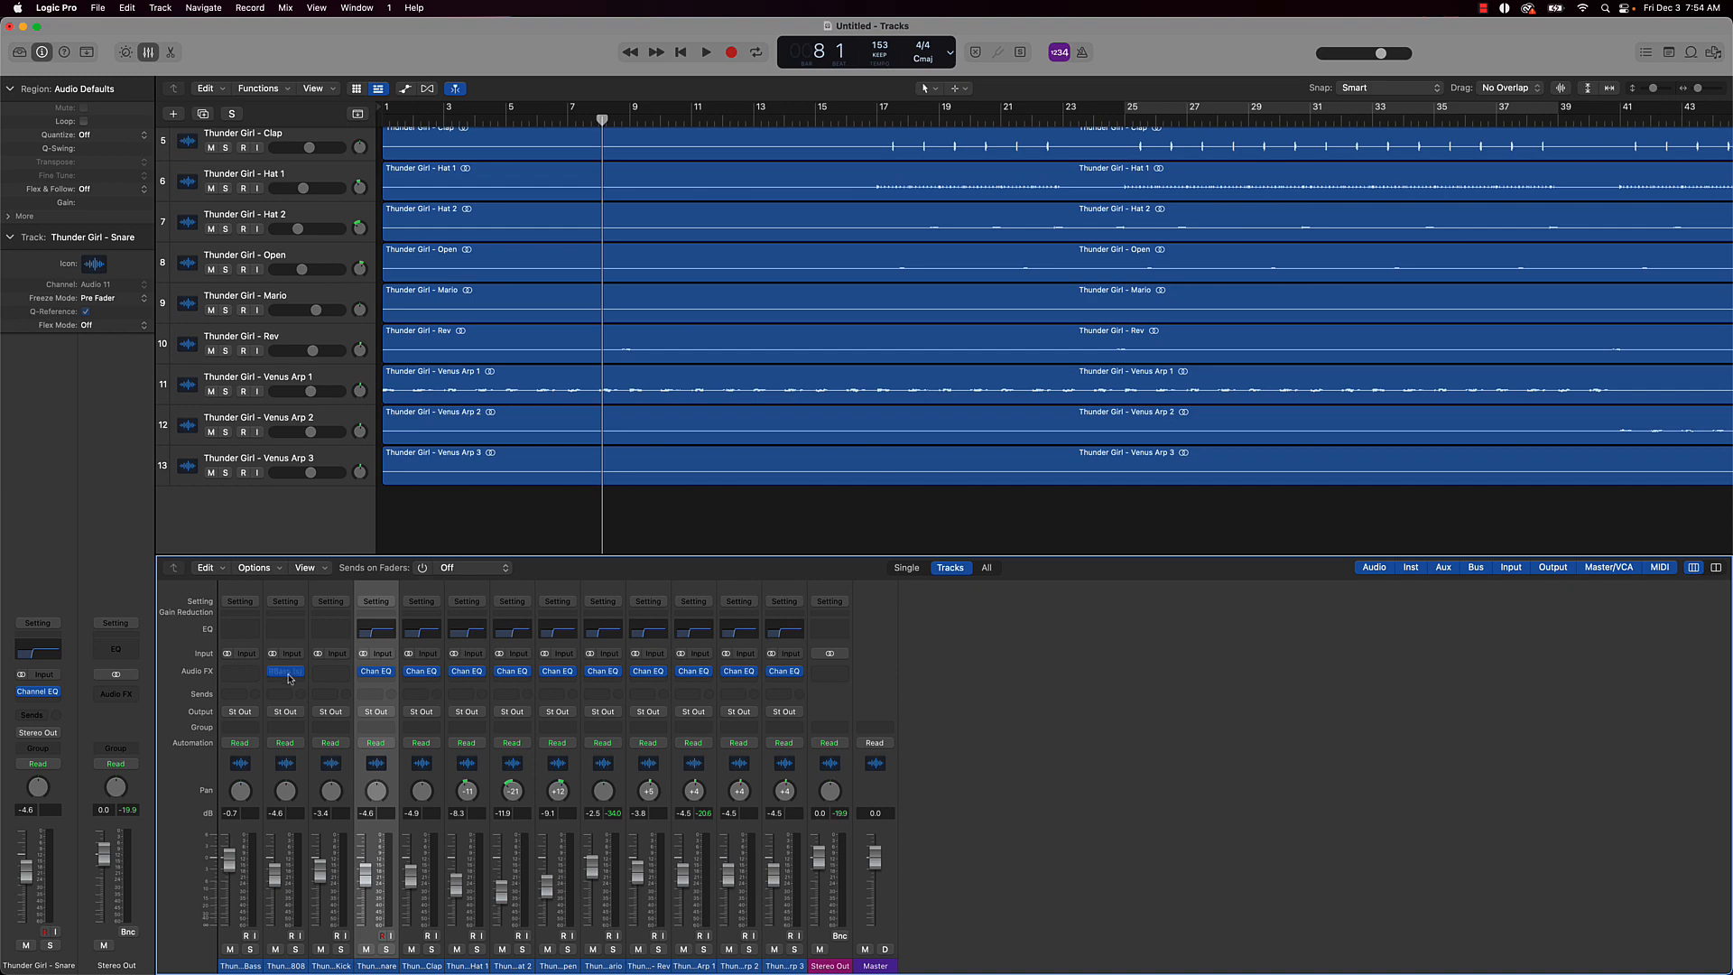
Turn on cycling for bars 25 to 39 and set the frequency of the 808's RBass to 89 during playback
{"action": "left_click", "coordinate": [1153, 109]}
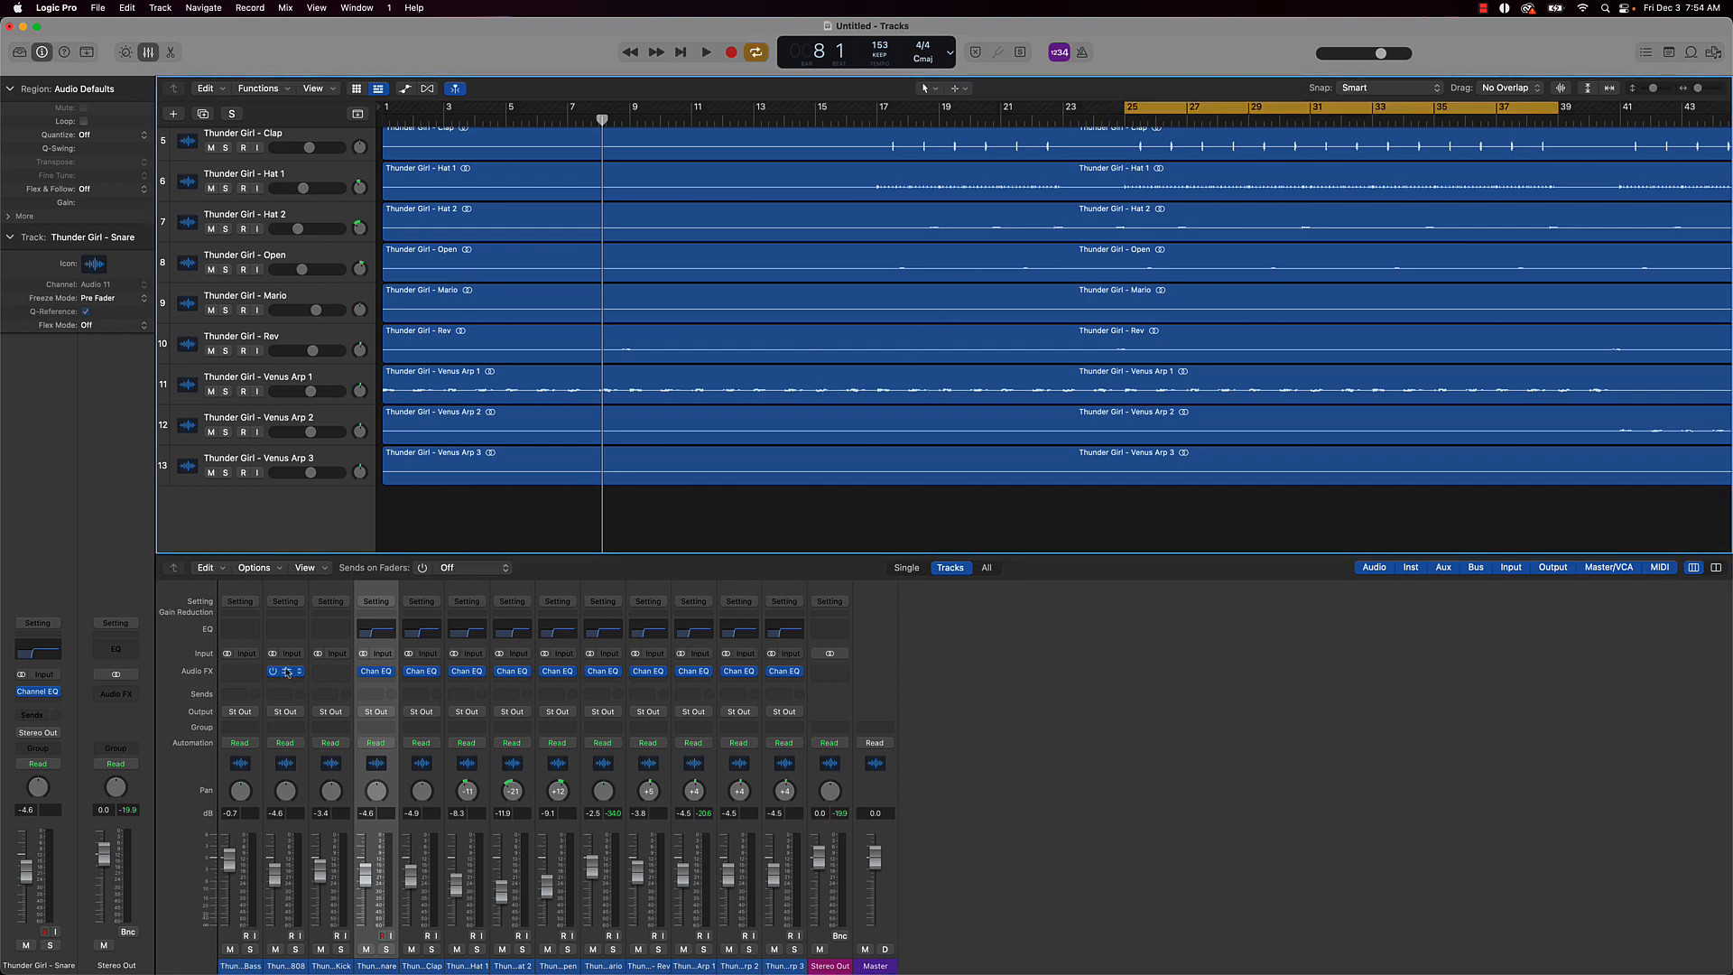
{"action": "left_click", "coordinate": [437, 531]}
{"action": "left_click", "coordinate": [287, 671]}
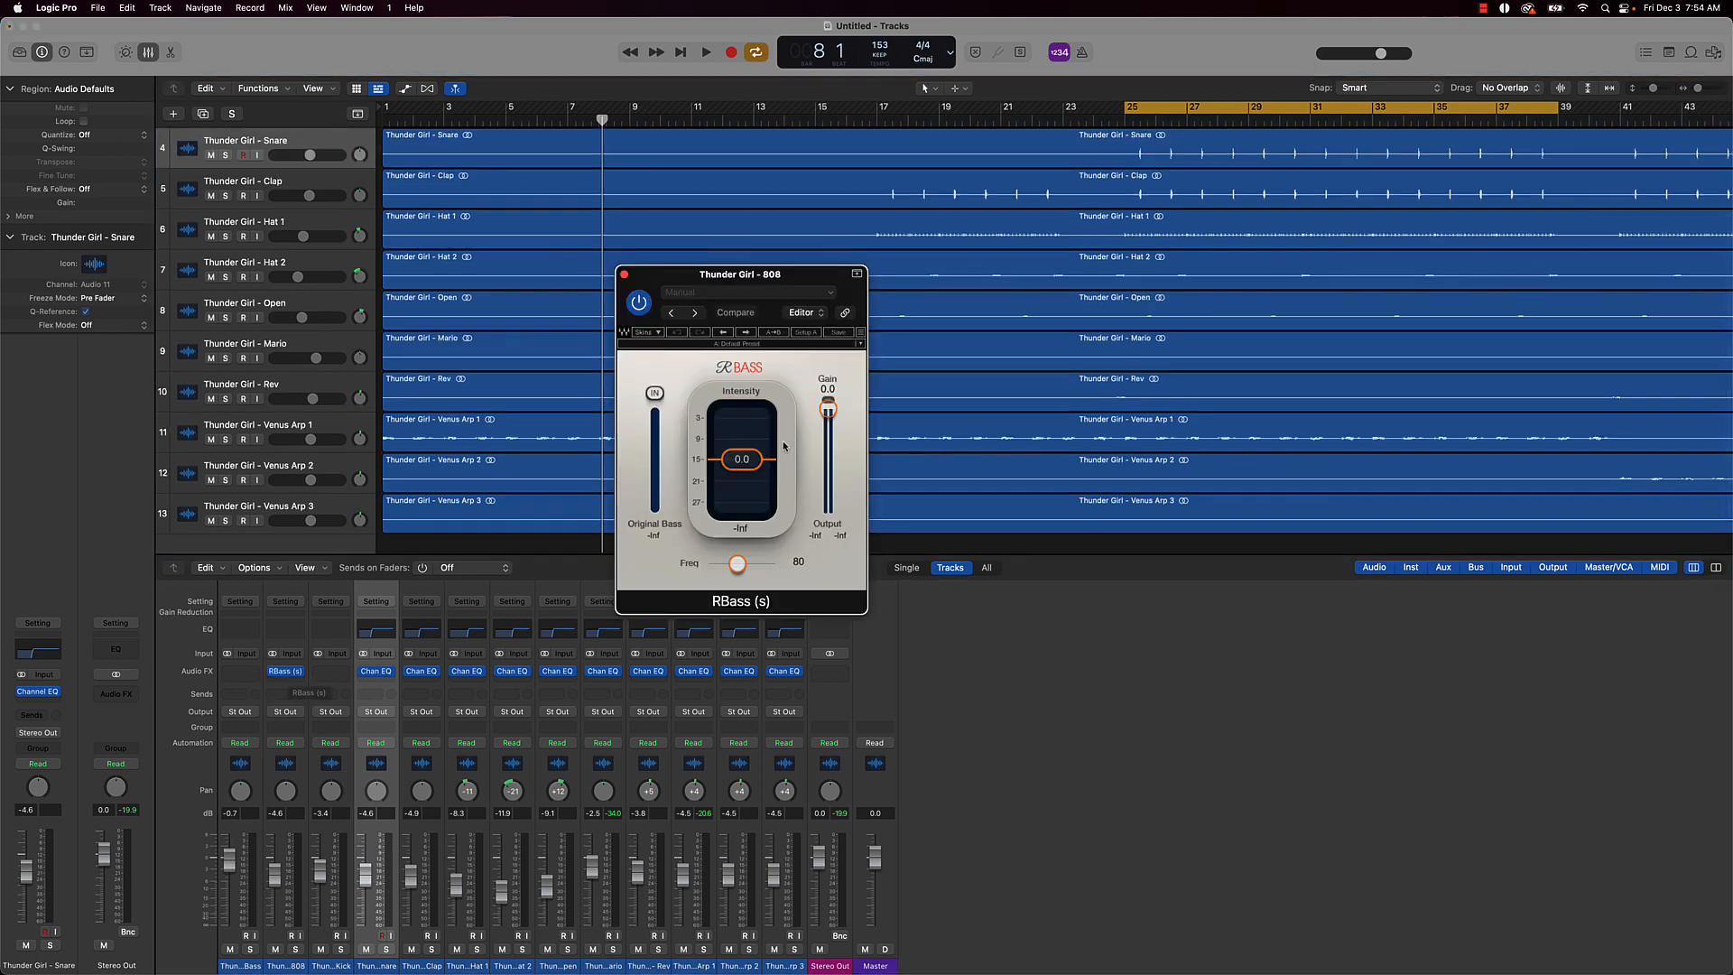
{"action": "key", "text": "space"}
{"action": "left_click_drag", "start_coordinate": [738, 564], "coordinate": [741, 564]}
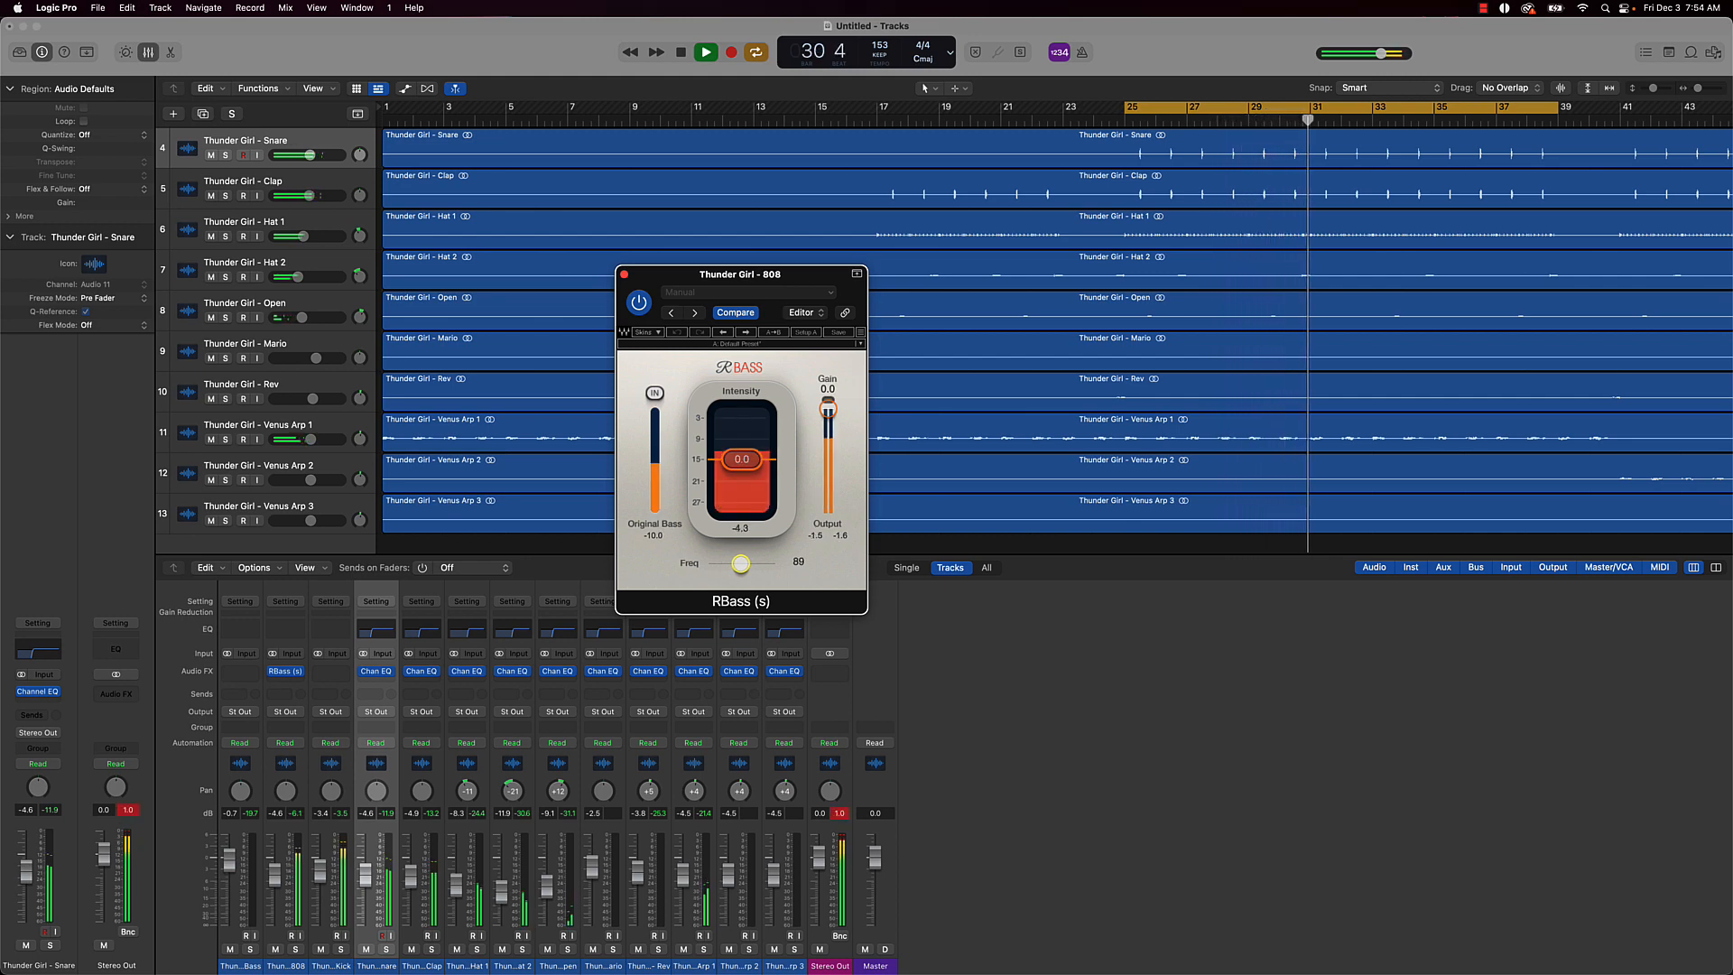
Reduce the 808's RBass intensity to -3.4 and its track volume to -5.3 dB, resetting the Stereo Out peak readings
{"action": "left_click", "coordinate": [842, 814]}
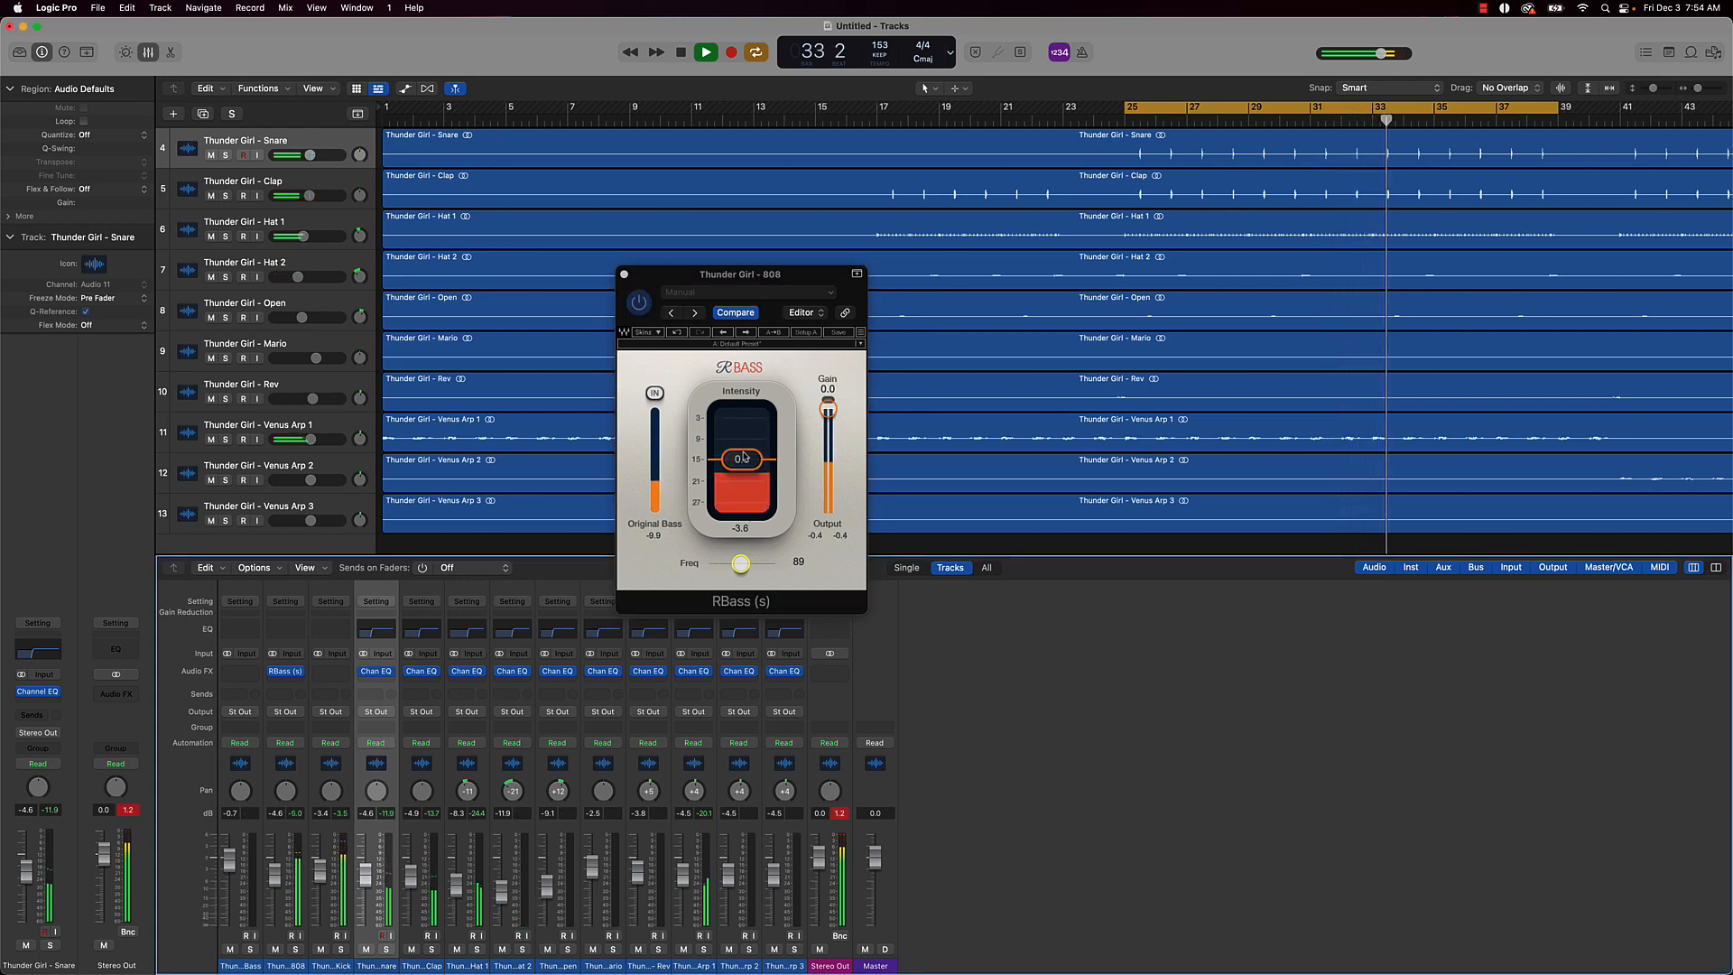
{"action": "left_click_drag", "start_coordinate": [741, 459], "coordinate": [741, 467]}
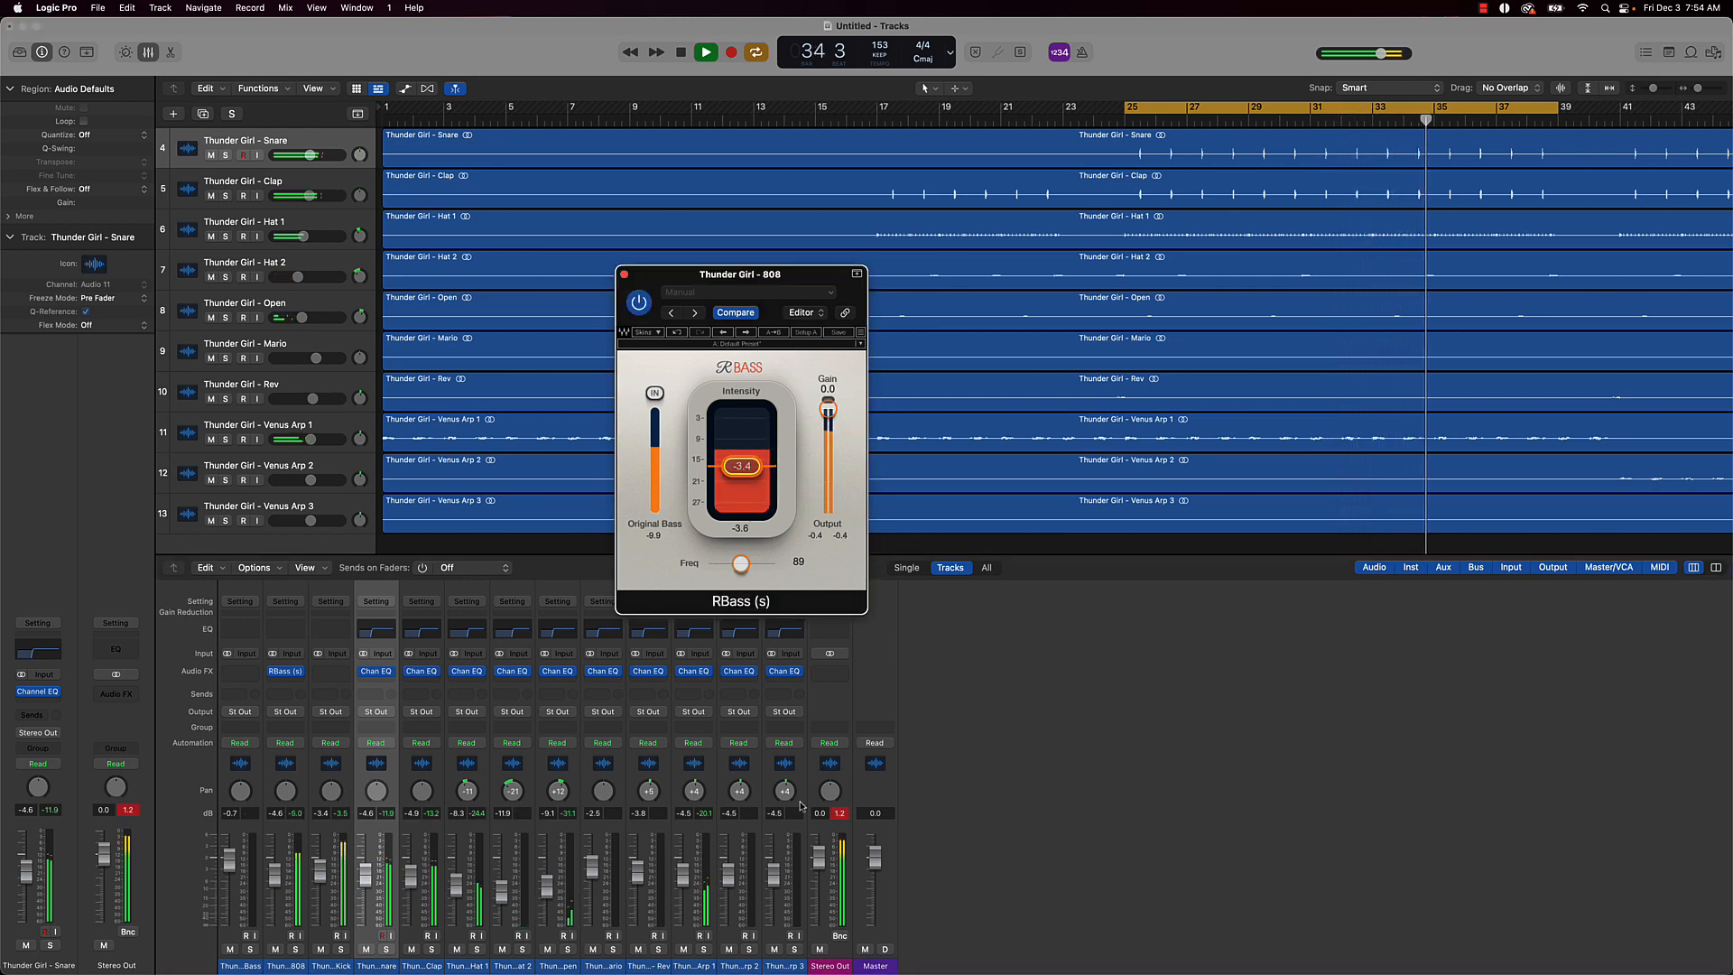
{"action": "left_click", "coordinate": [840, 813]}
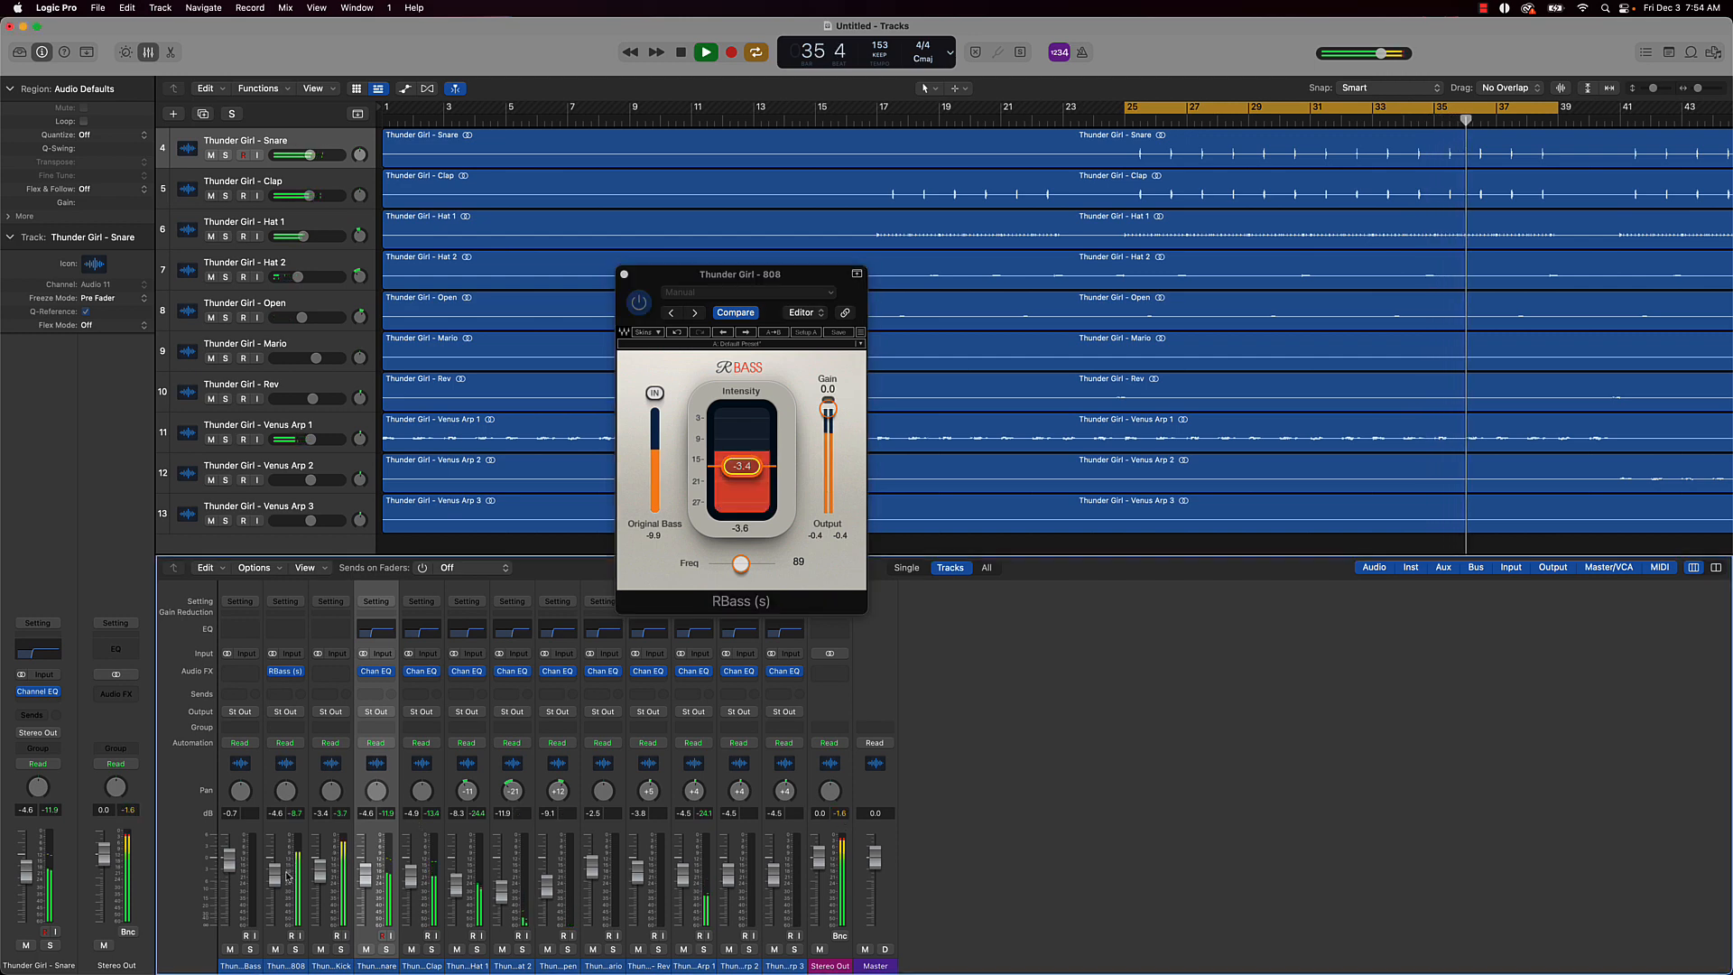
{"action": "left_click_drag", "start_coordinate": [283, 877], "coordinate": [276, 887]}
Compare the looped section with the 808's RBass bypassed and re-enabled, and close the plug-in window
{"action": "key", "text": "space"}
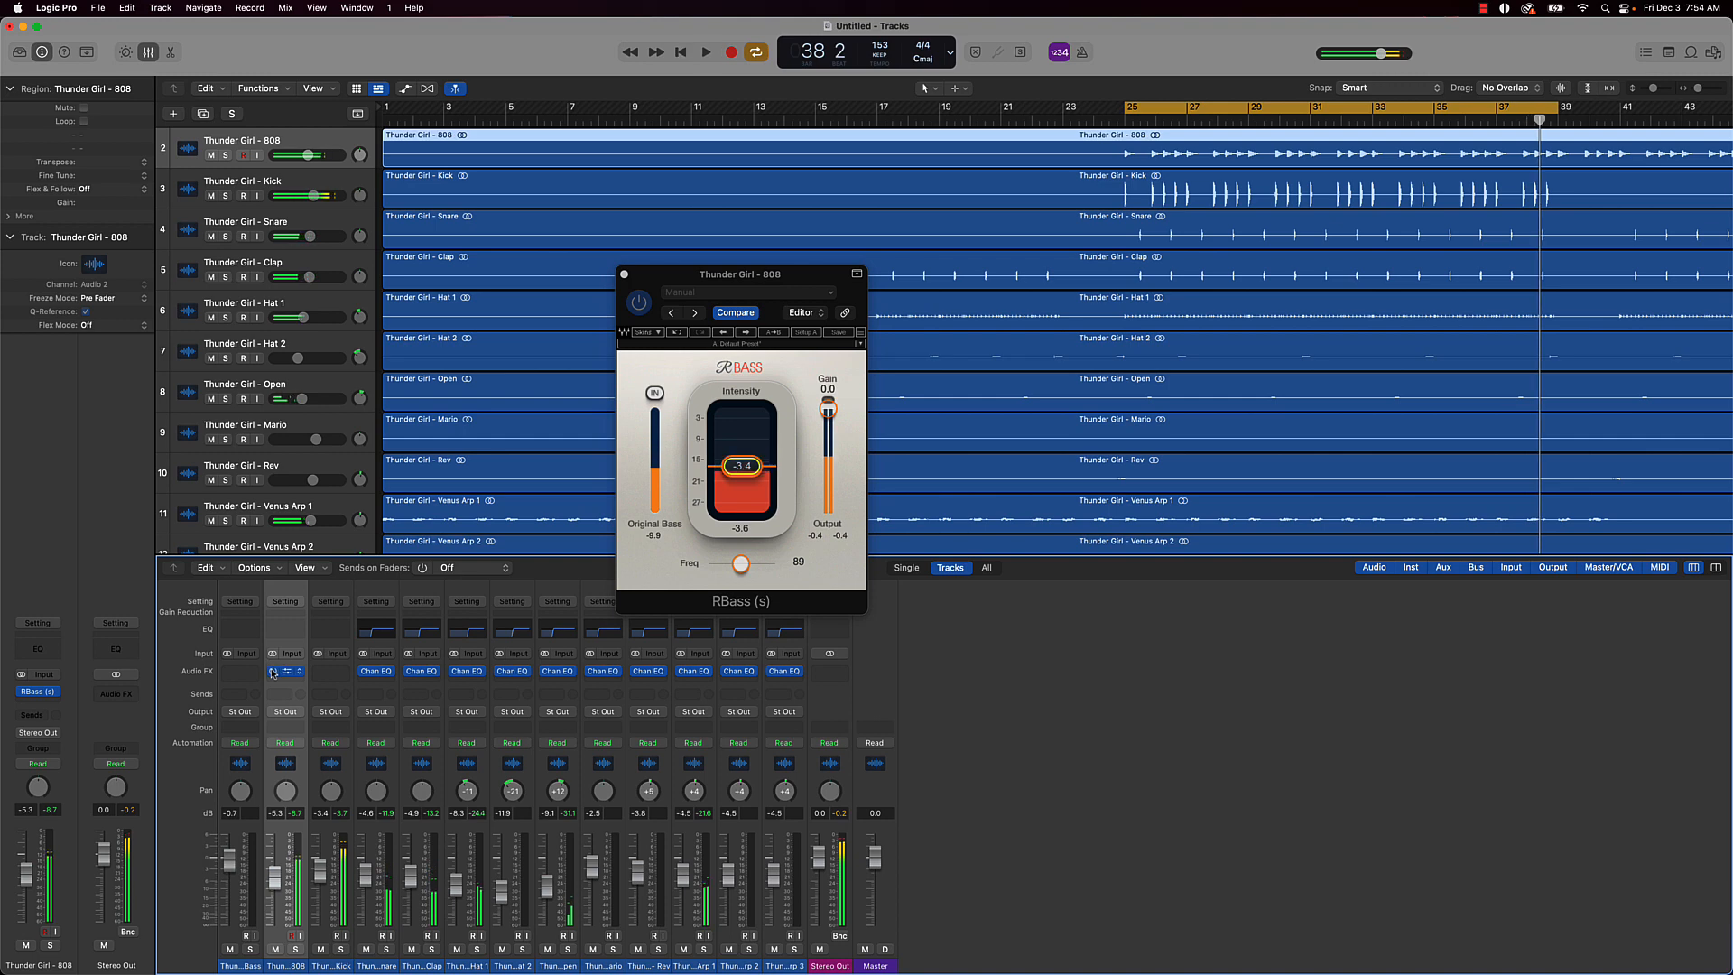
{"action": "left_click", "coordinate": [273, 672]}
{"action": "key", "text": "space"}
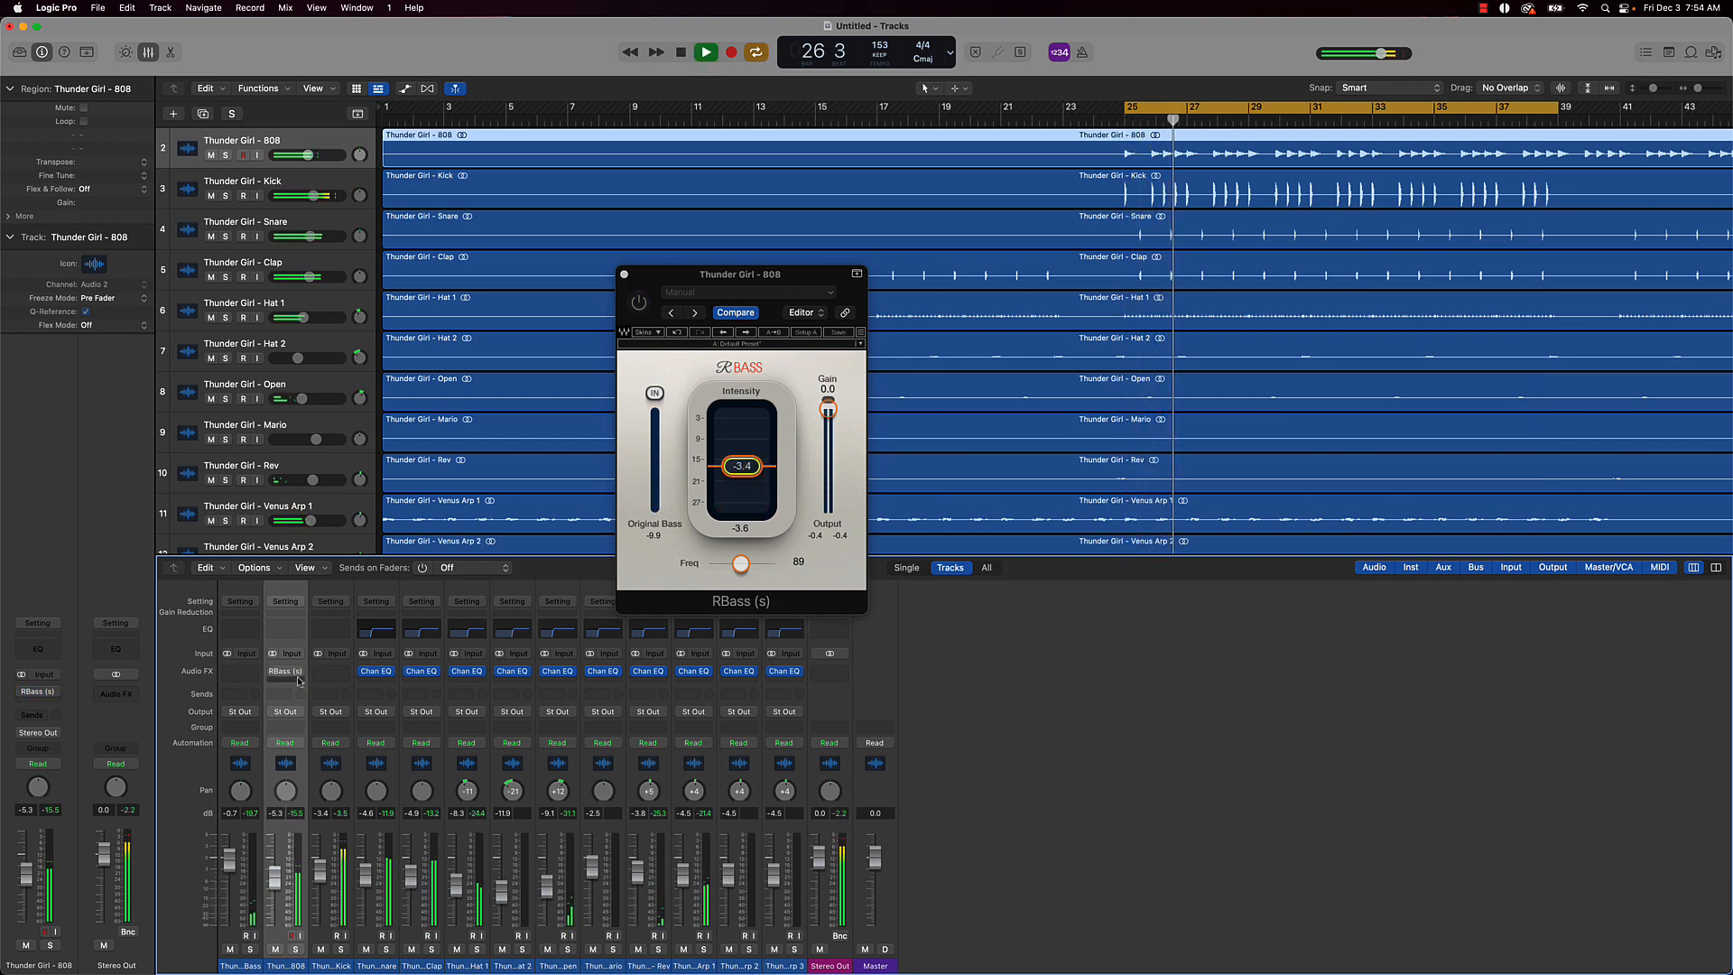
{"action": "mouse_move", "coordinate": [282, 678]}
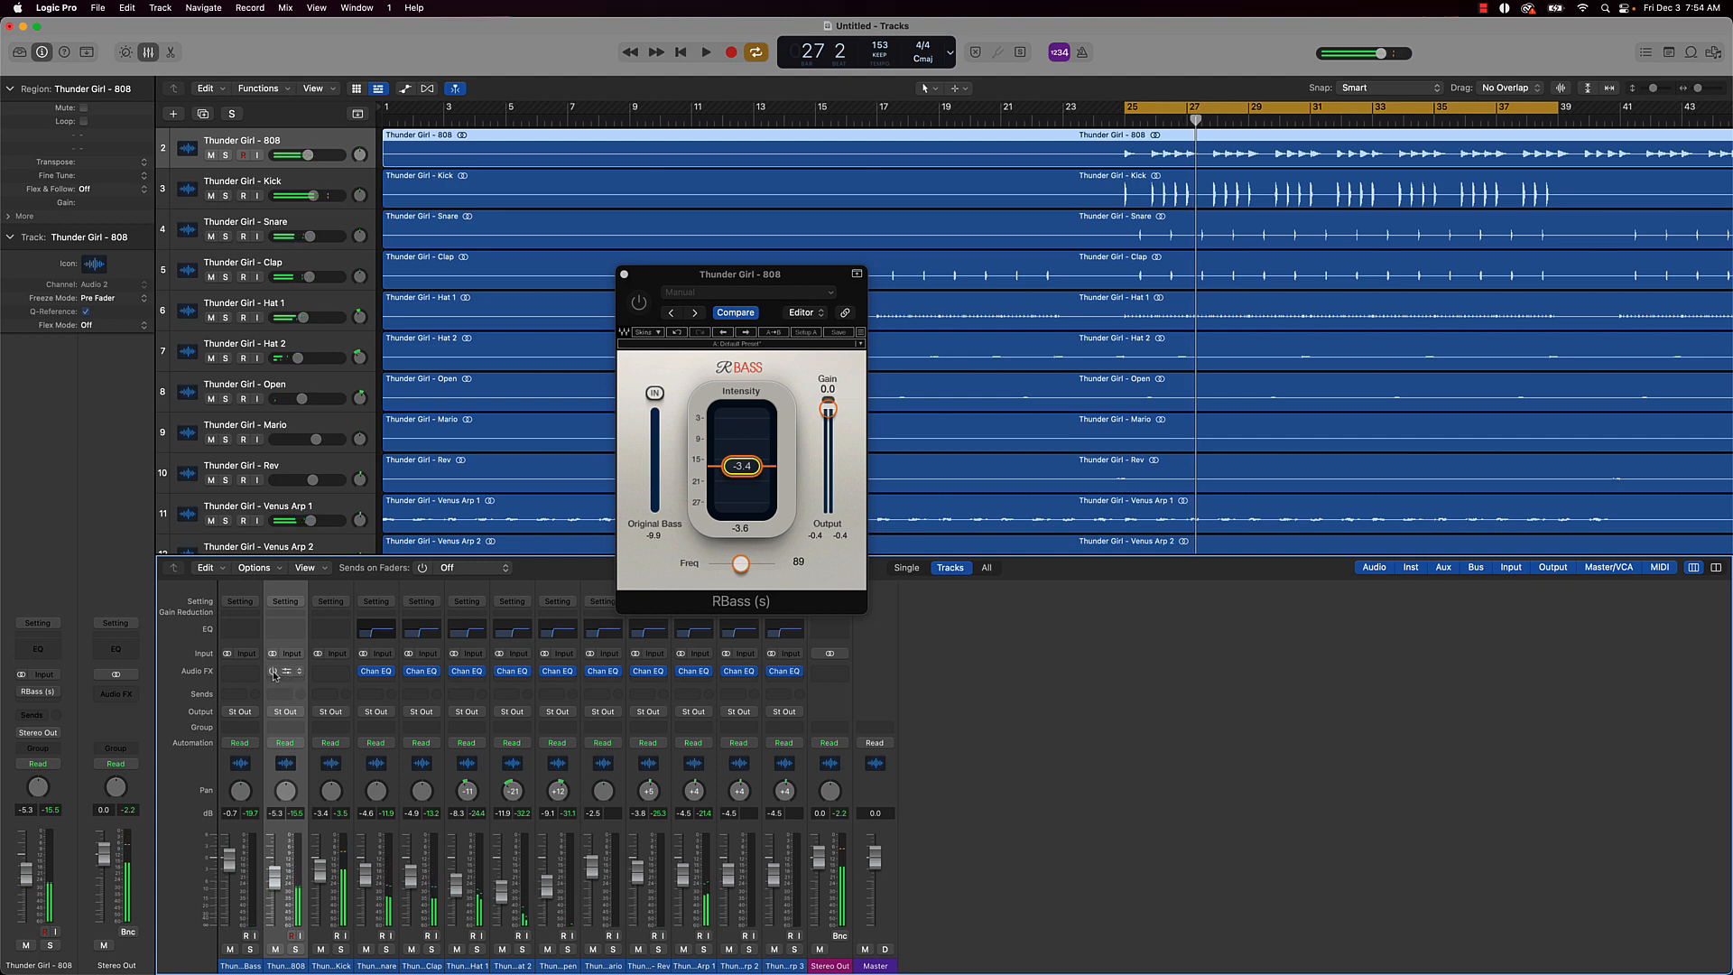
{"action": "key", "text": "space"}
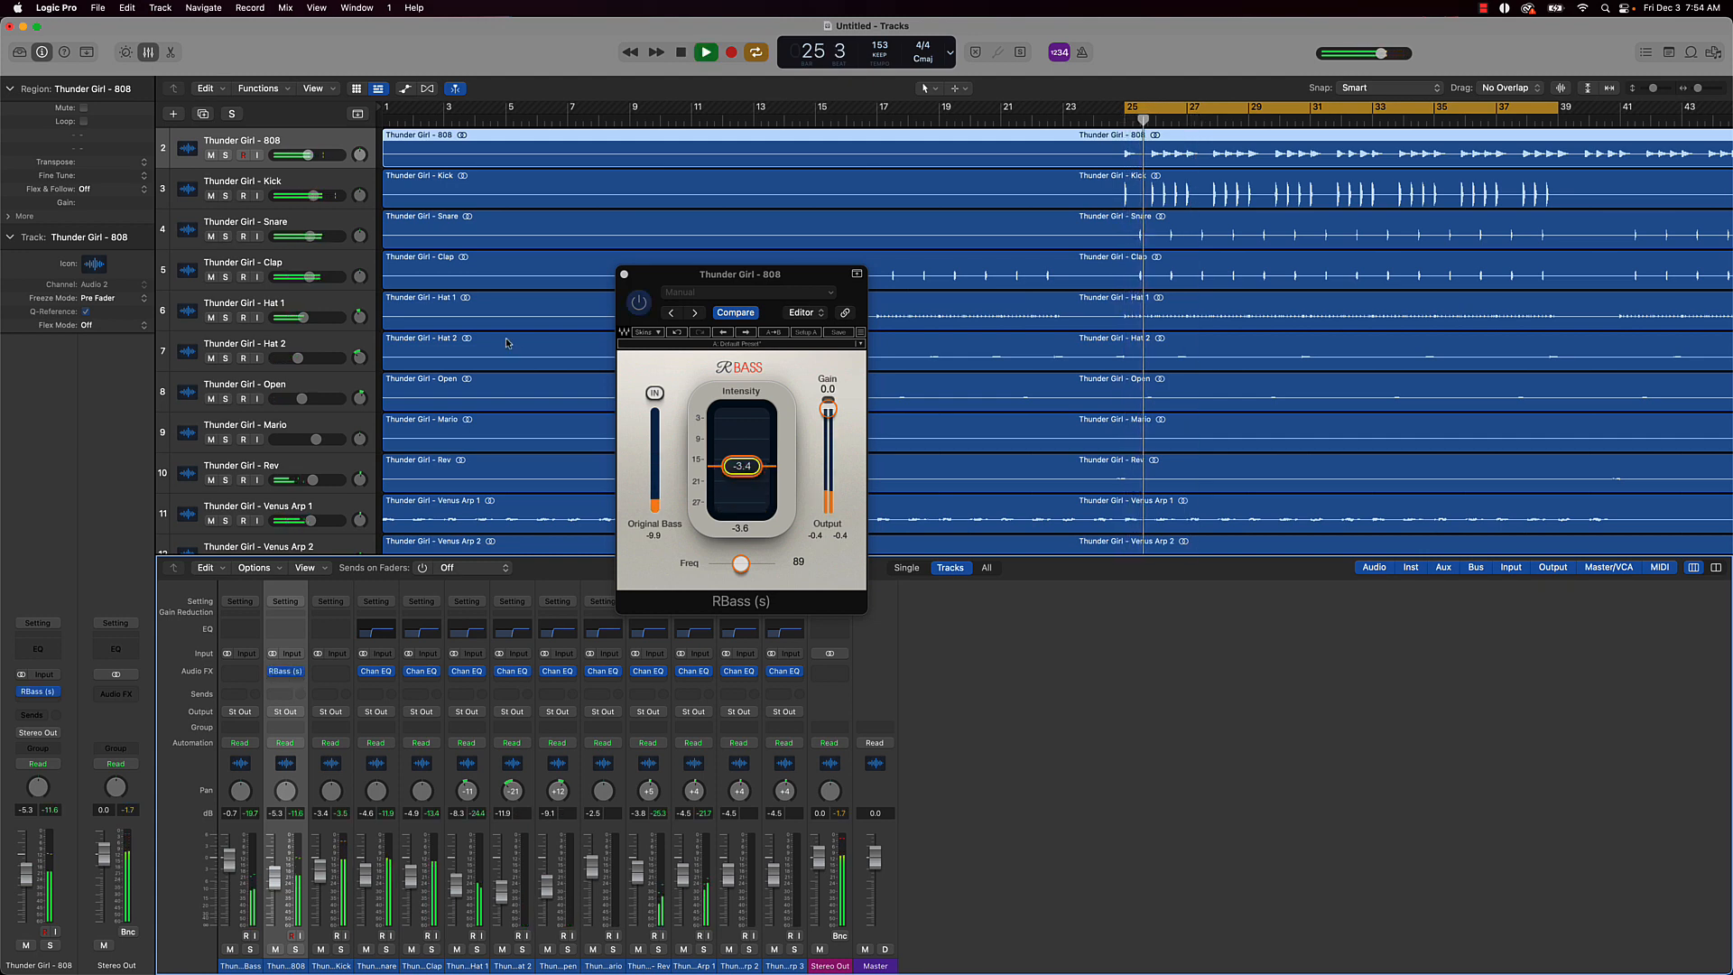
{"action": "left_click", "coordinate": [625, 275]}
Clear the region selection, fit the whole arrangement in view, turn off cycling and resume playback
{"action": "scroll", "coordinate": [1128, 451], "scroll_direction": "down", "scroll_amount": 3}
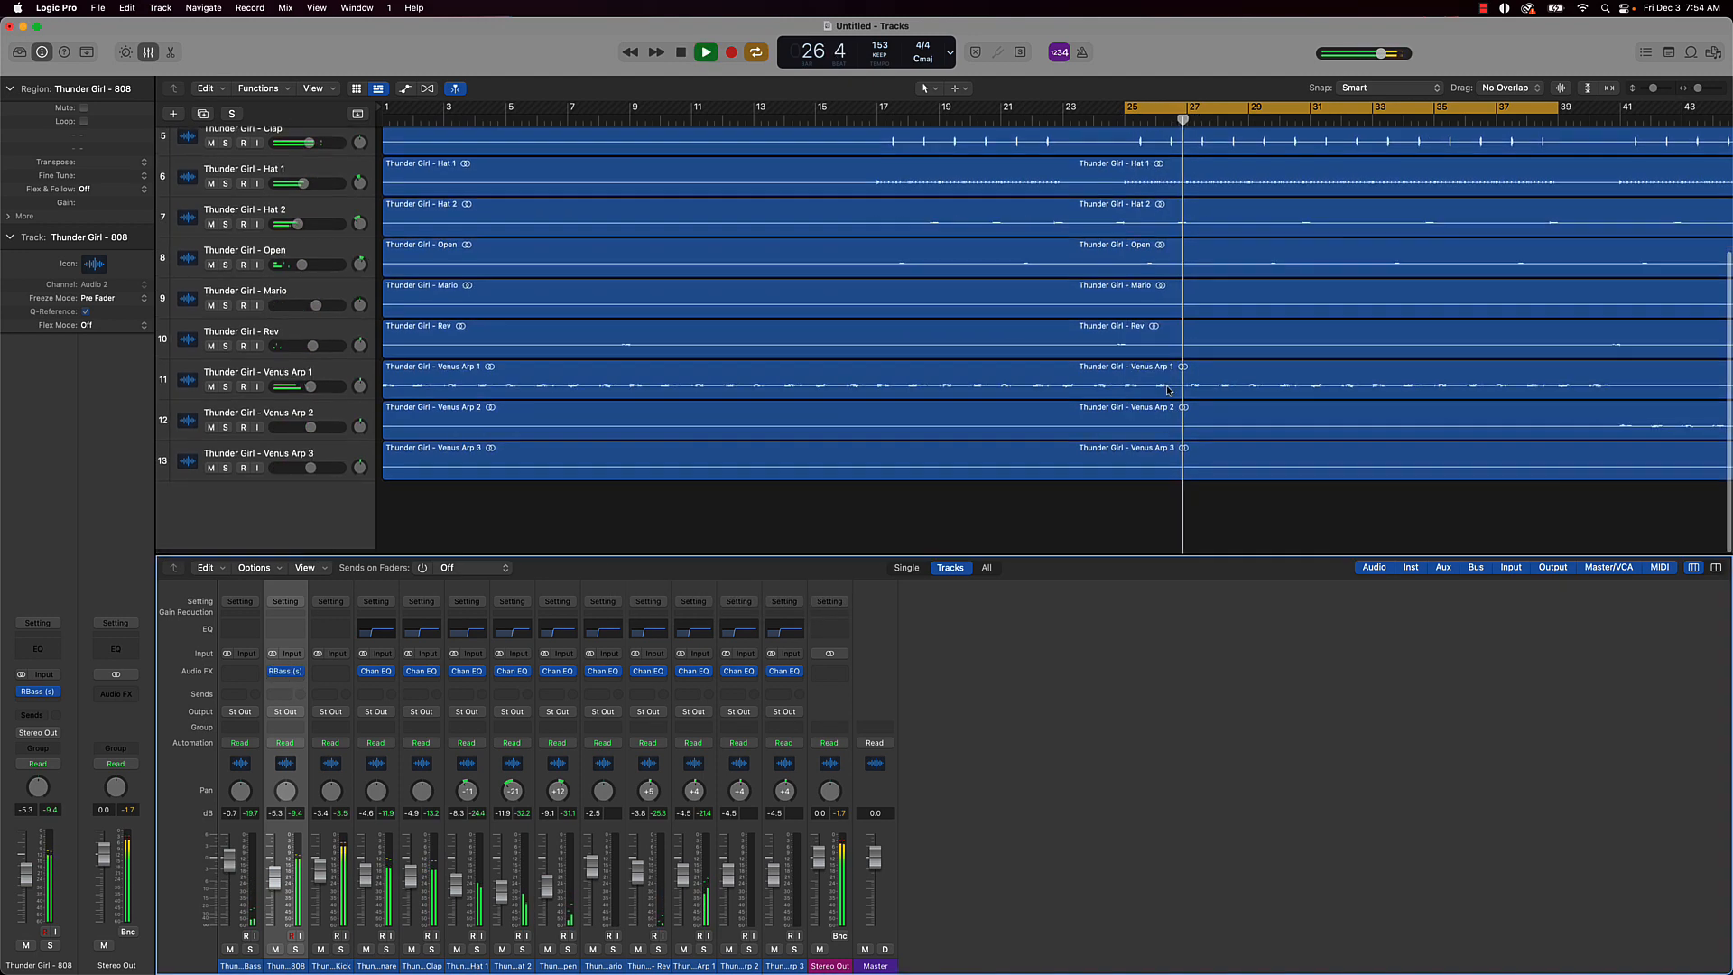
{"action": "left_click", "coordinate": [1128, 496]}
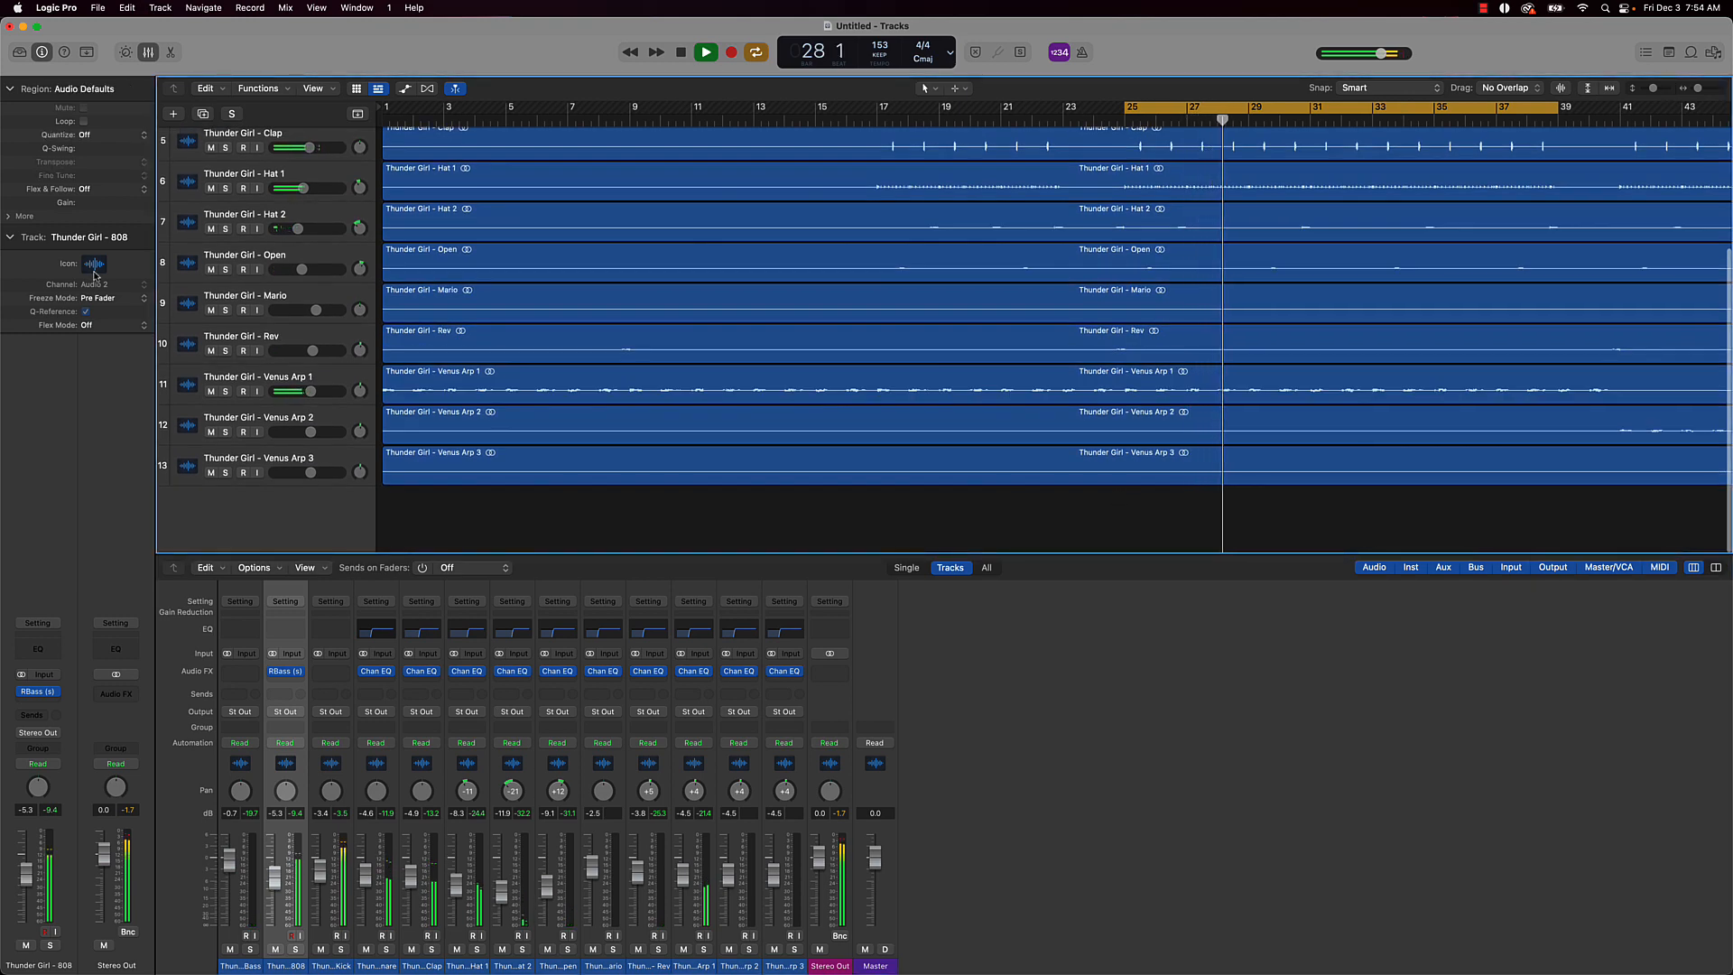
{"action": "key", "text": "z"}
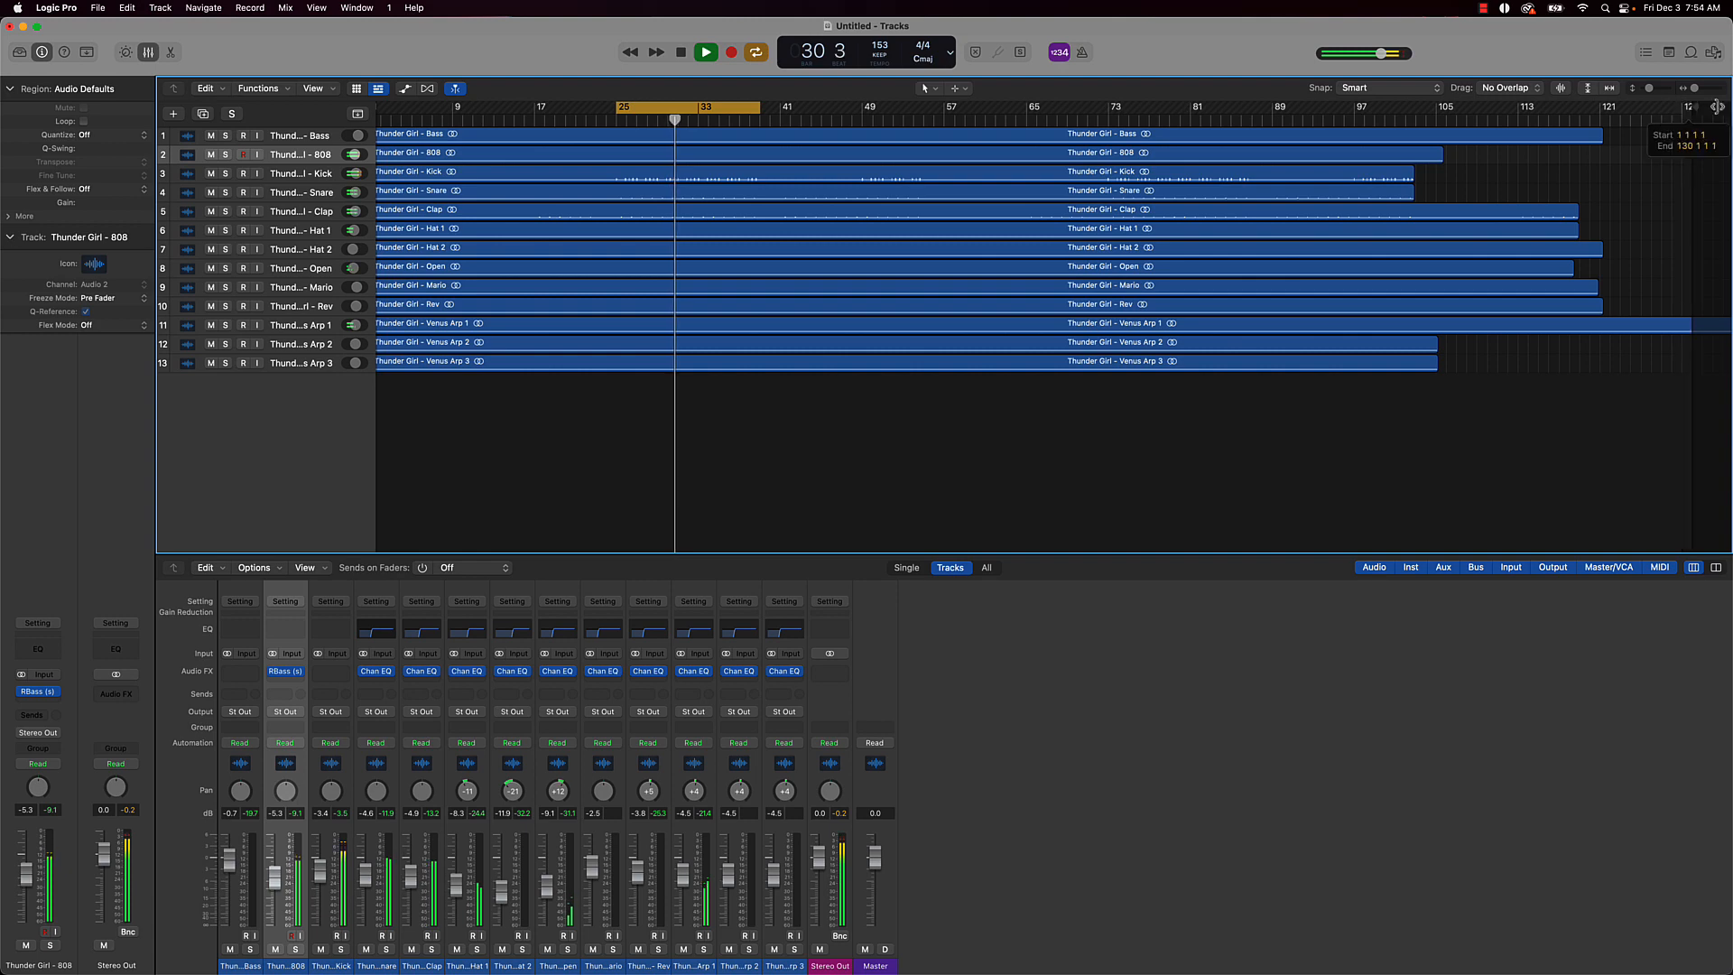
{"action": "scroll", "coordinate": [1714, 126], "scroll_direction": "right", "scroll_amount": 3}
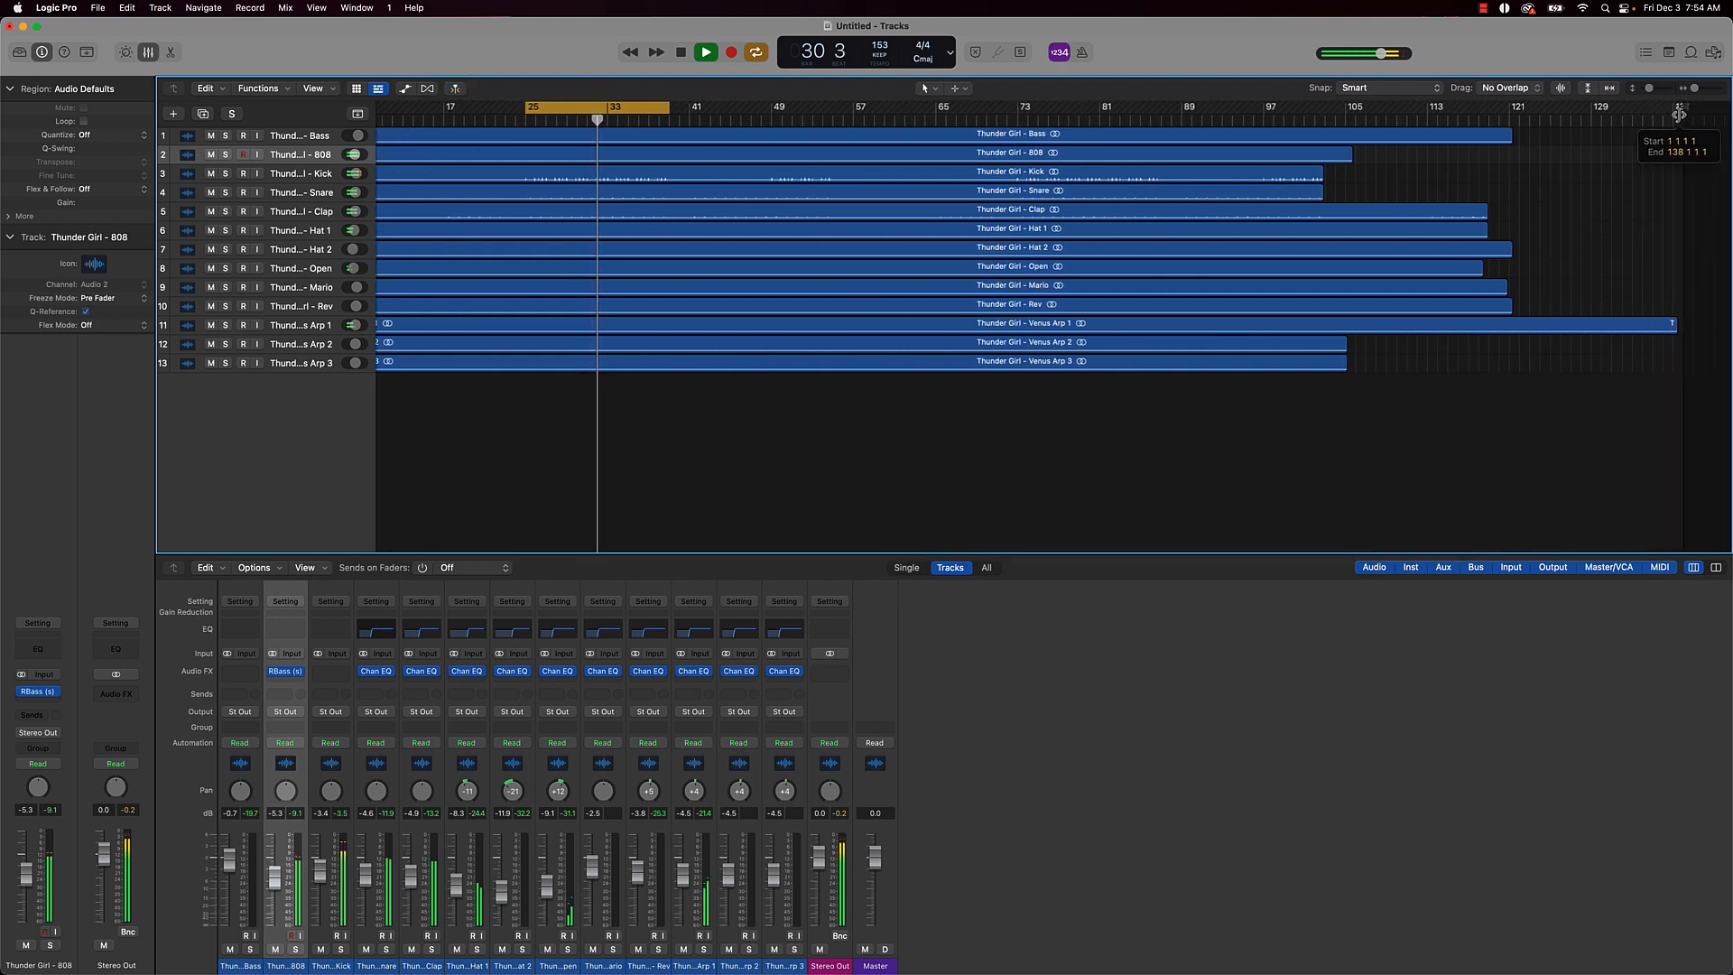
{"action": "scroll", "coordinate": [578, 329], "scroll_direction": "left", "scroll_amount": 2}
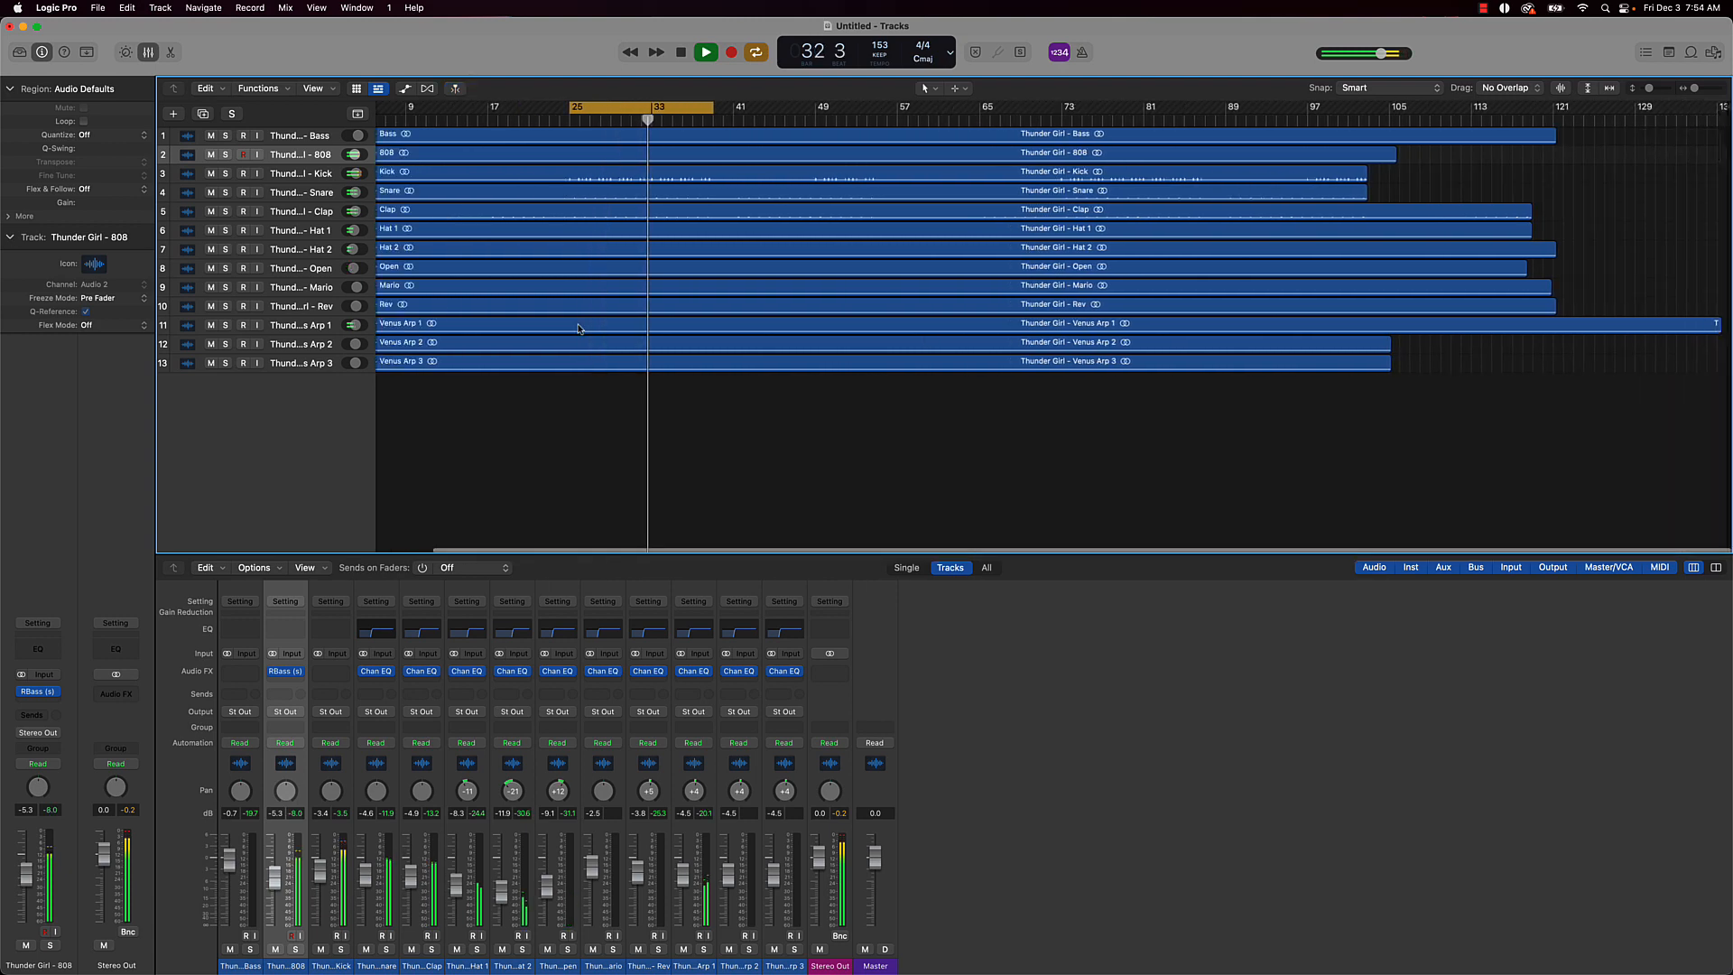
{"action": "left_click", "coordinate": [594, 111]}
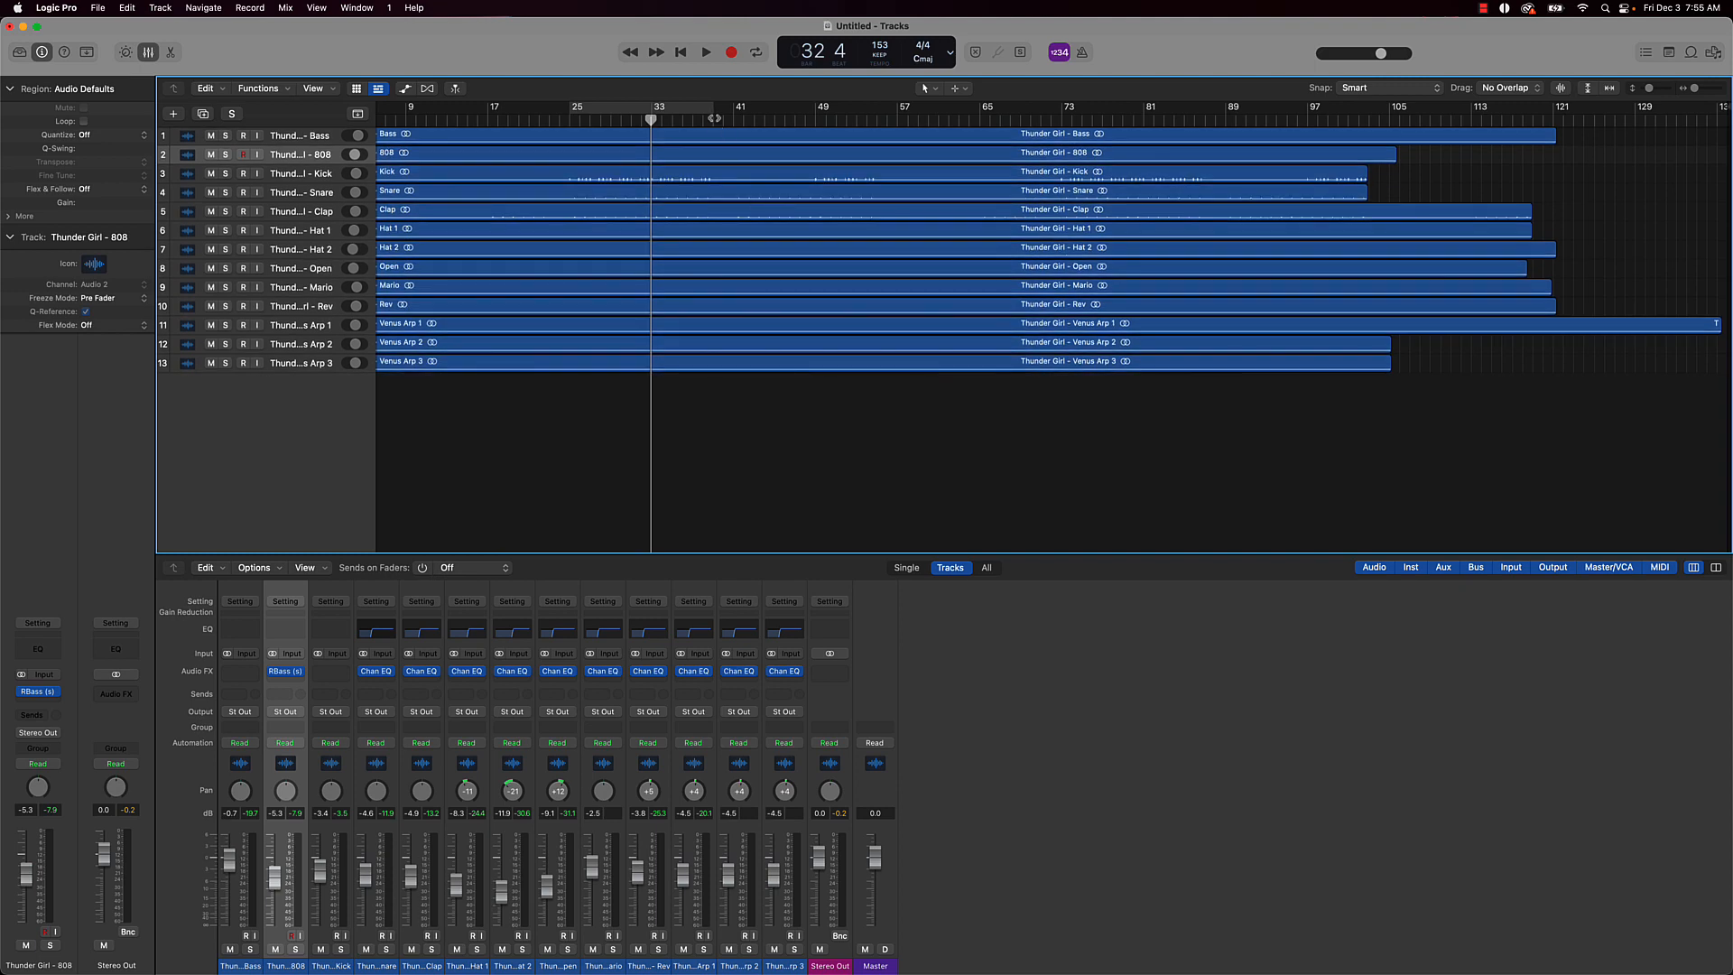
{"action": "key", "text": "space"}
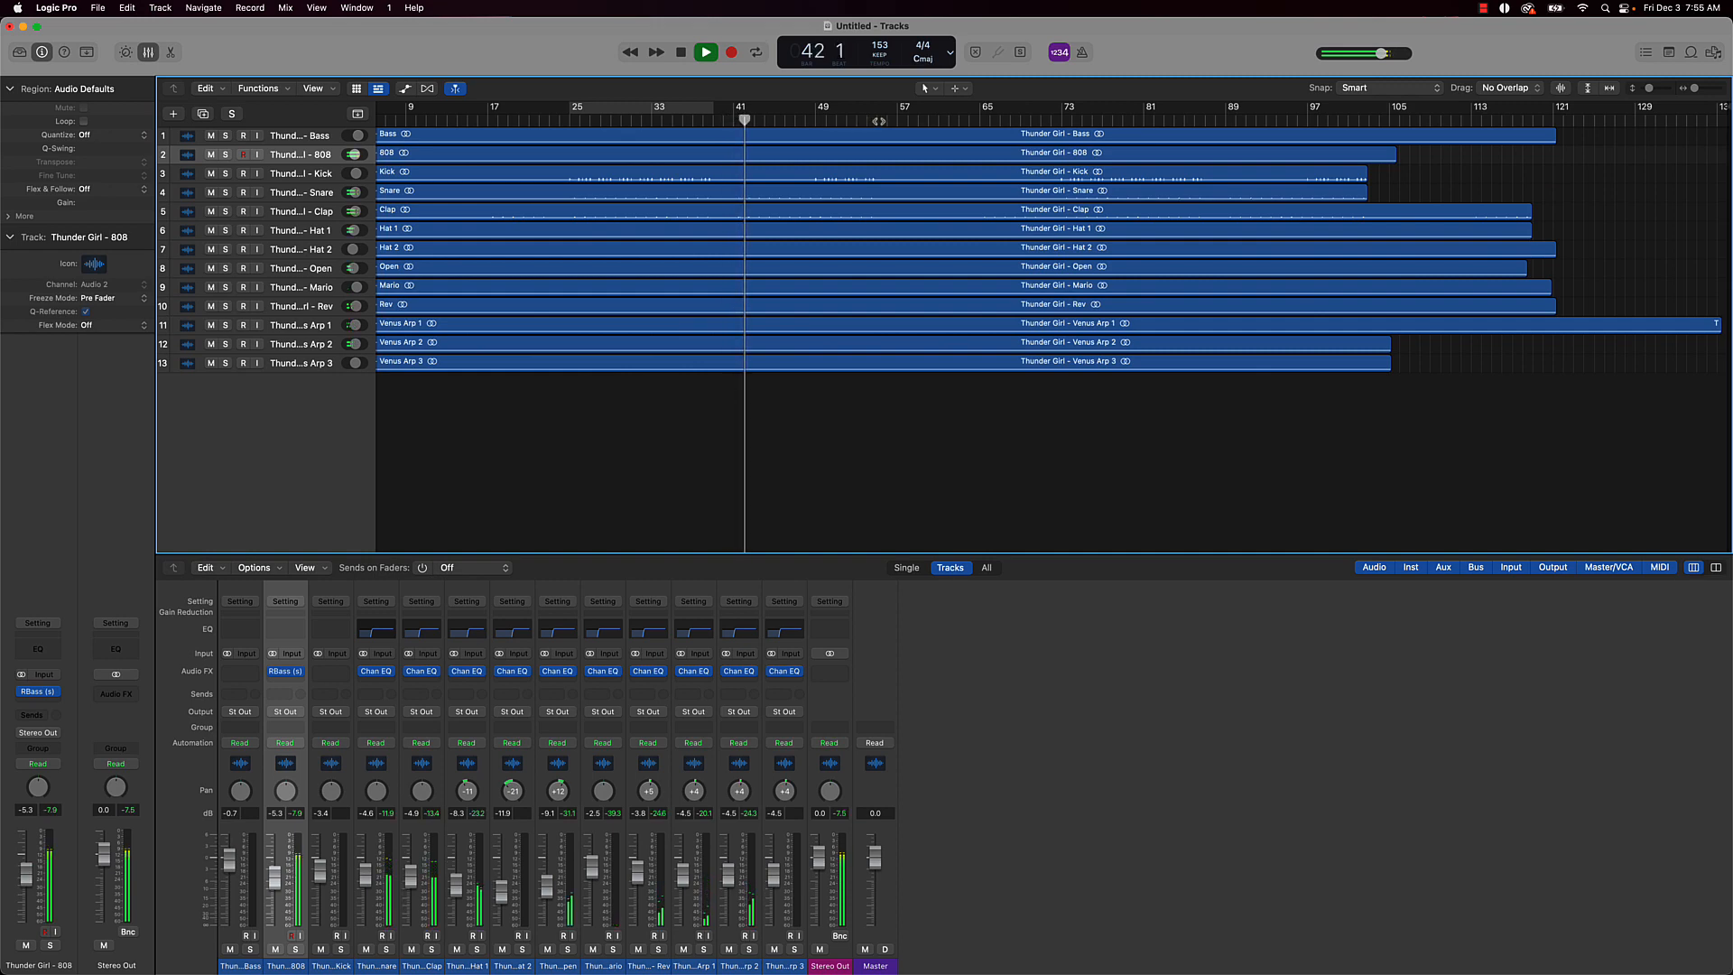
Play from about bar 55 and lower Venus Arp 2 and Venus Arp 3 together to -5.0 dB
{"action": "left_click", "coordinate": [880, 120]}
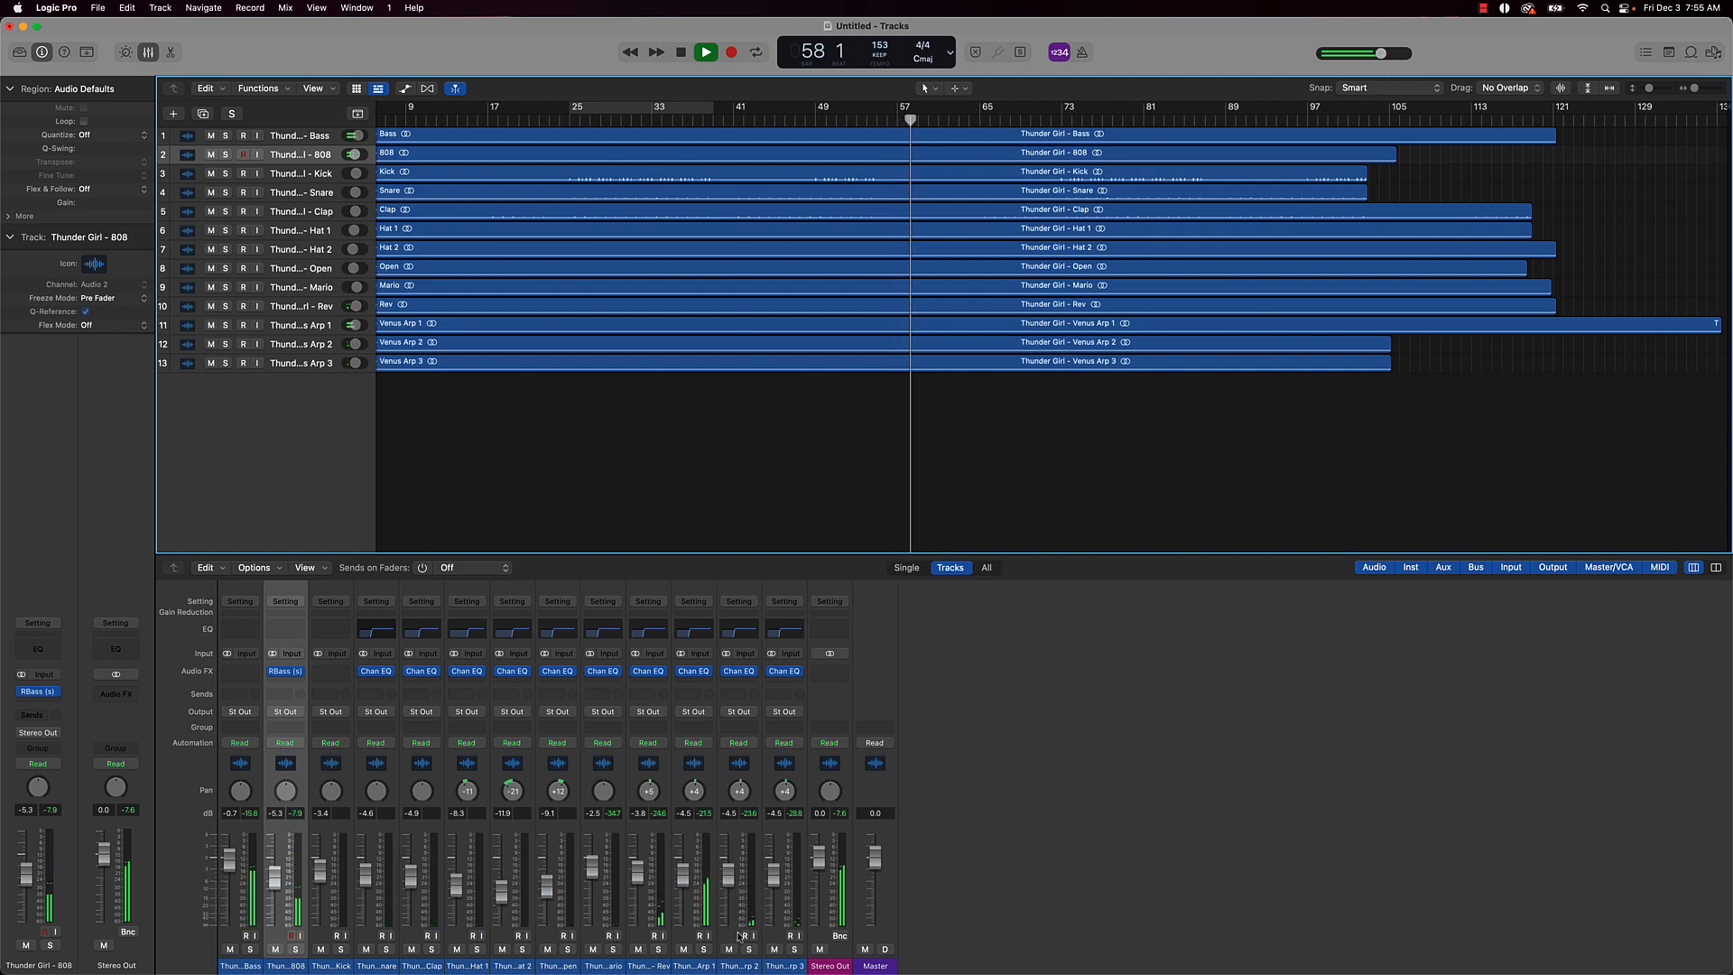
{"action": "left_click_drag", "start_coordinate": [737, 964], "coordinate": [782, 964]}
{"action": "left_click_drag", "start_coordinate": [773, 874], "coordinate": [773, 876]}
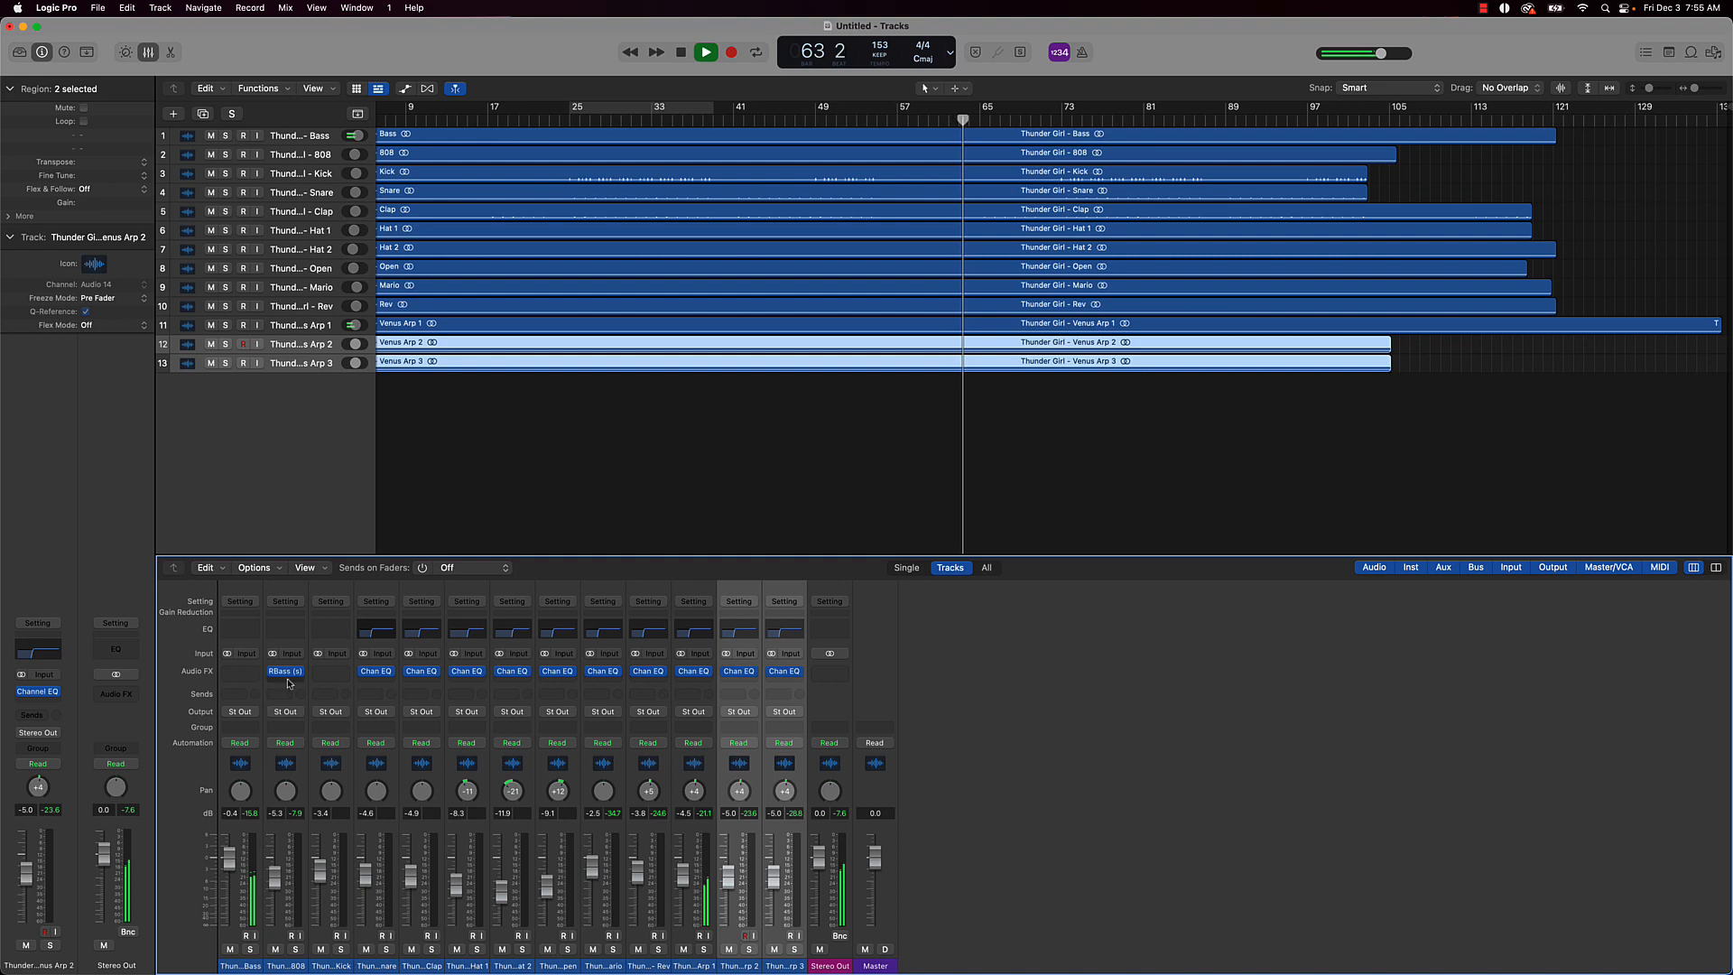
Copy the 808's RBass to the Bass track, set its frequency to 68 and intensity to -10.5, and close it
{"action": "left_click_drag", "start_coordinate": [291, 672], "coordinate": [239, 678]}
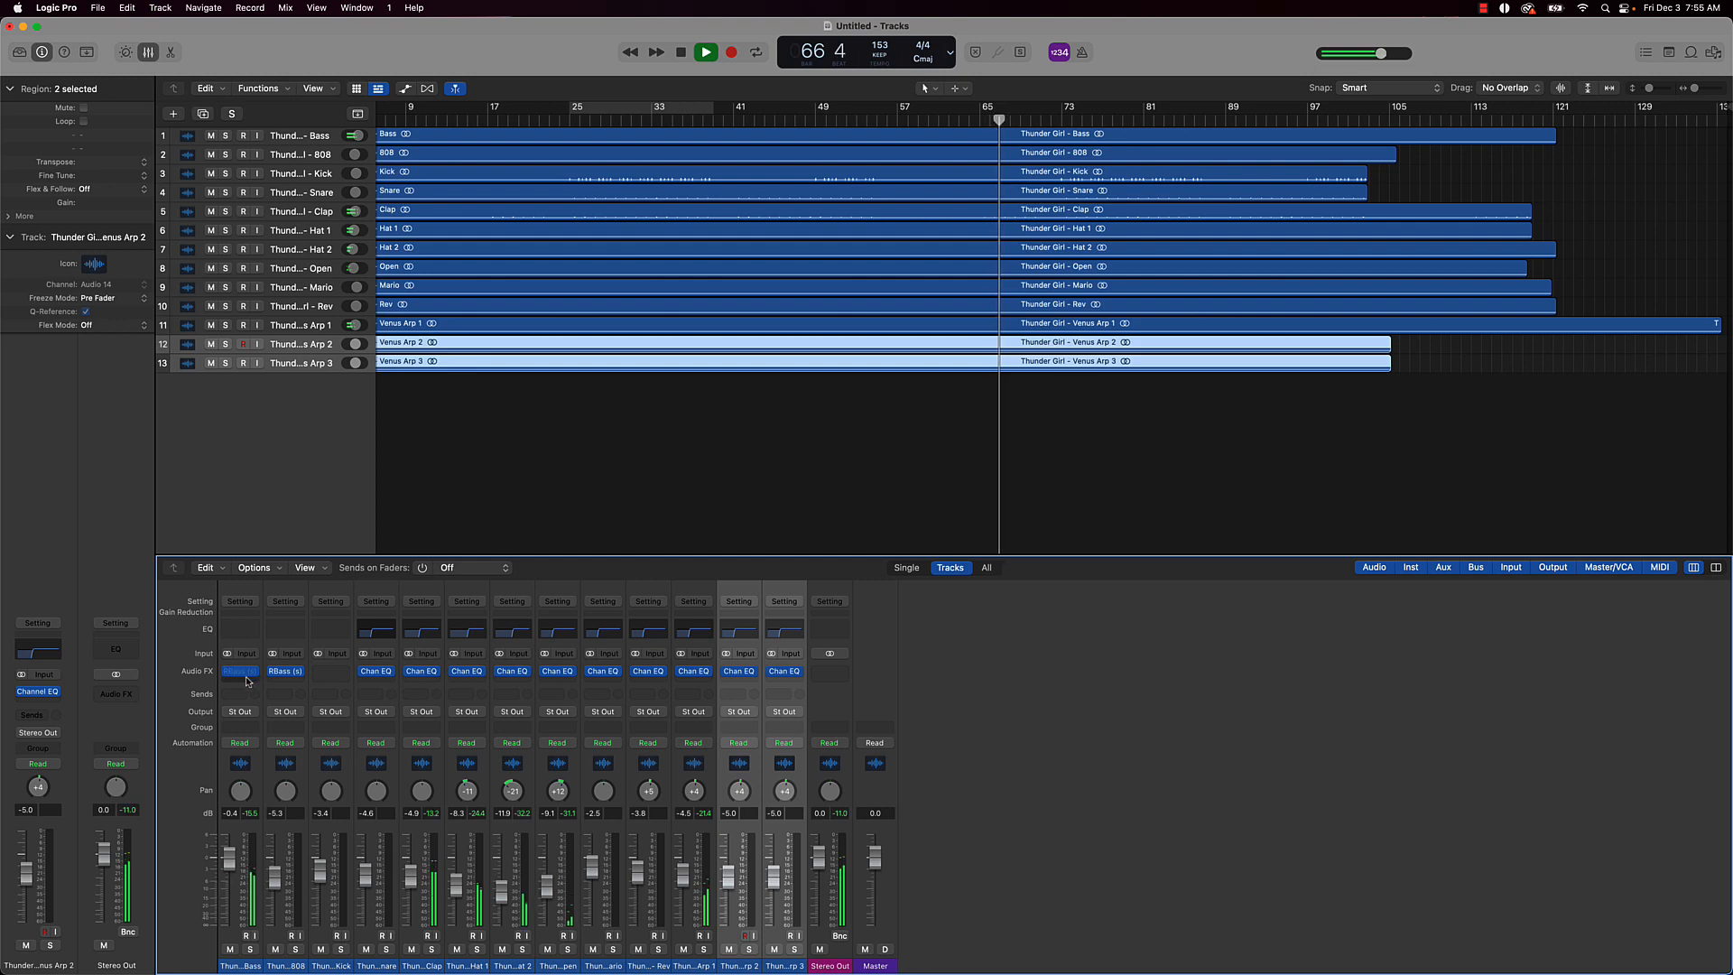
{"action": "left_click", "coordinate": [236, 671]}
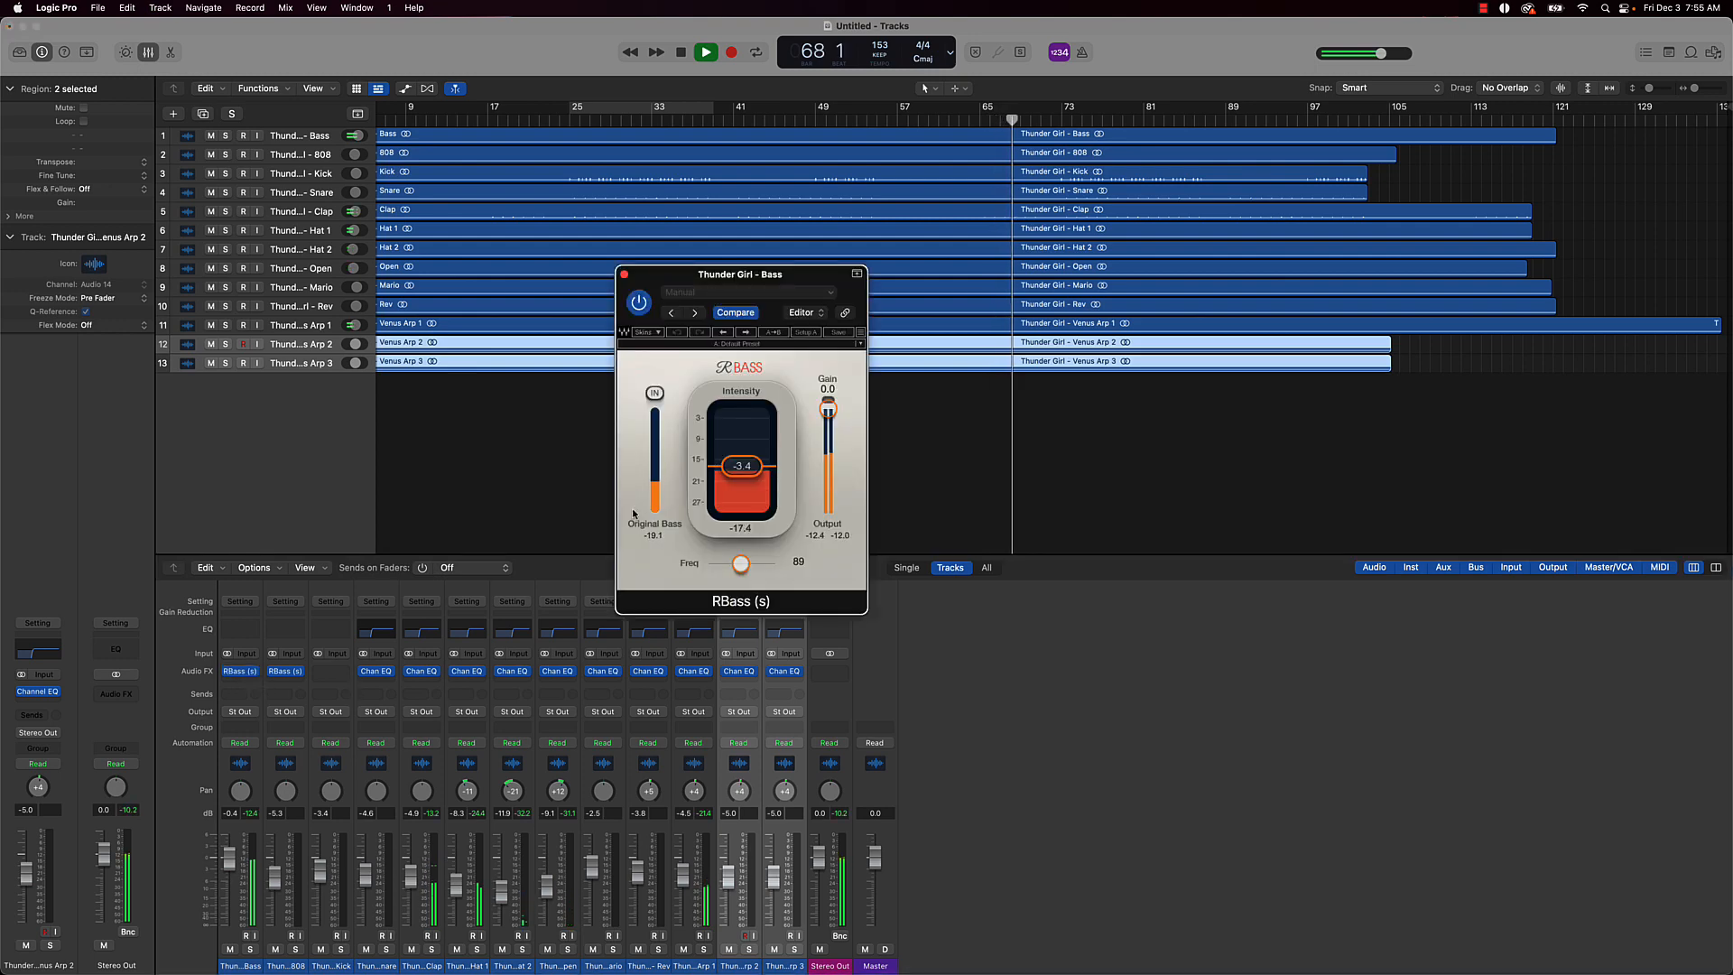
{"action": "left_click_drag", "start_coordinate": [740, 563], "coordinate": [732, 563]}
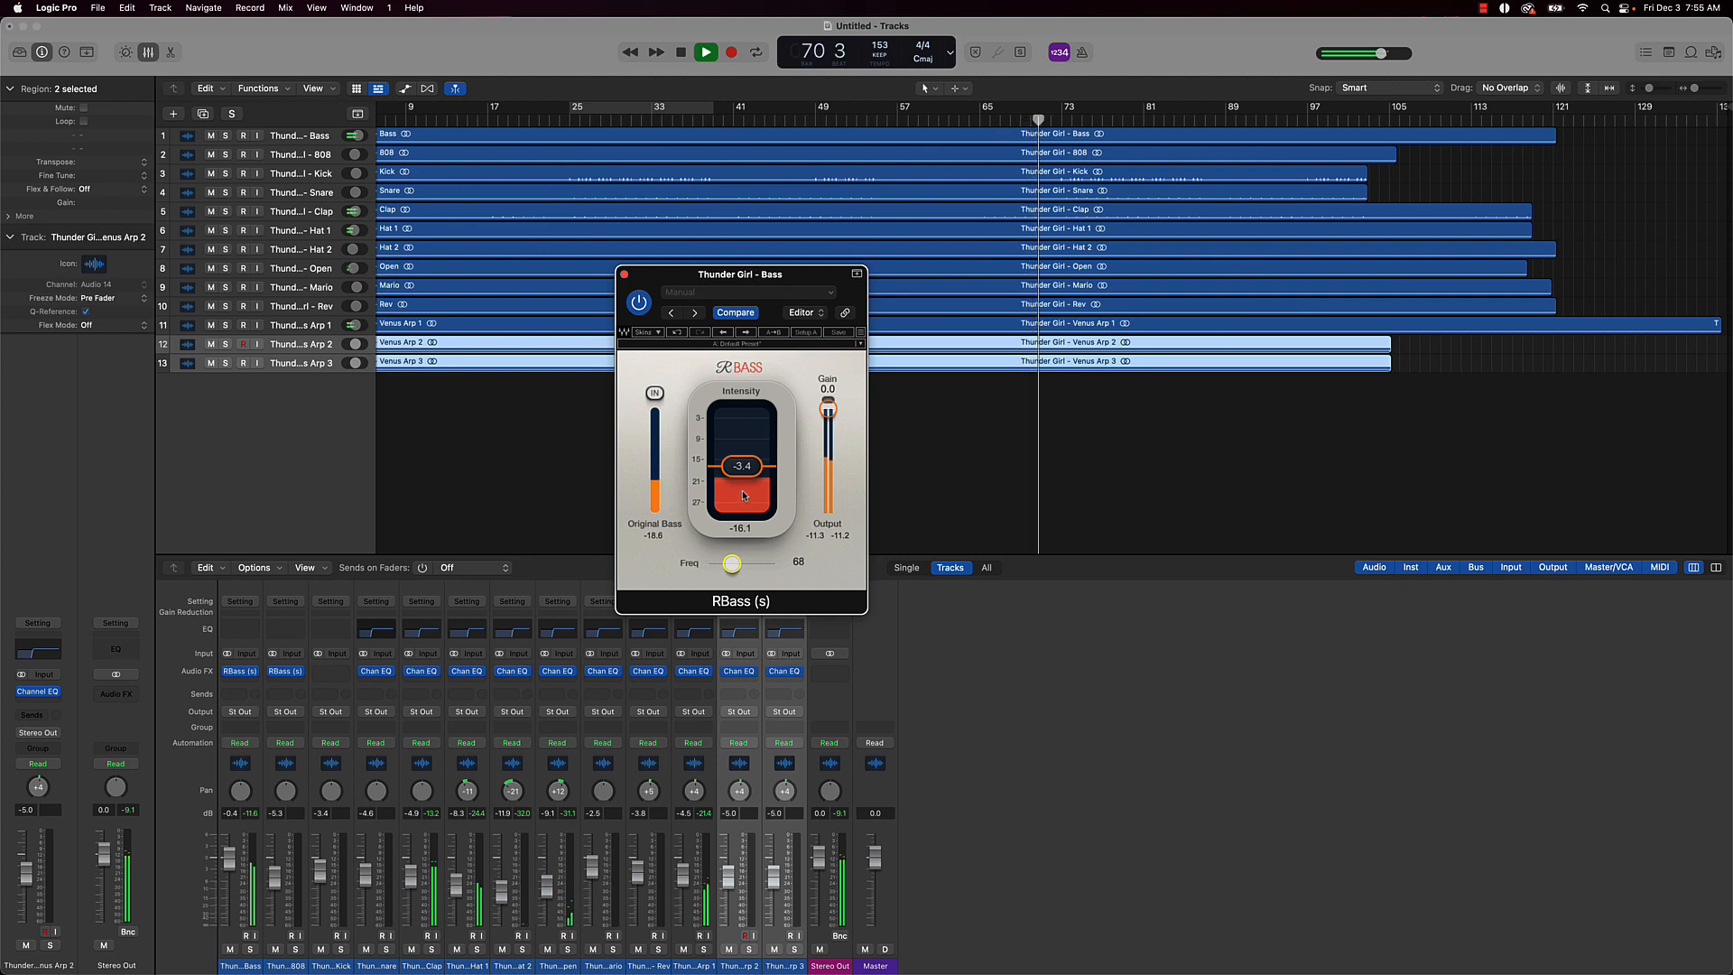
{"action": "left_click_drag", "start_coordinate": [744, 495], "coordinate": [743, 509]}
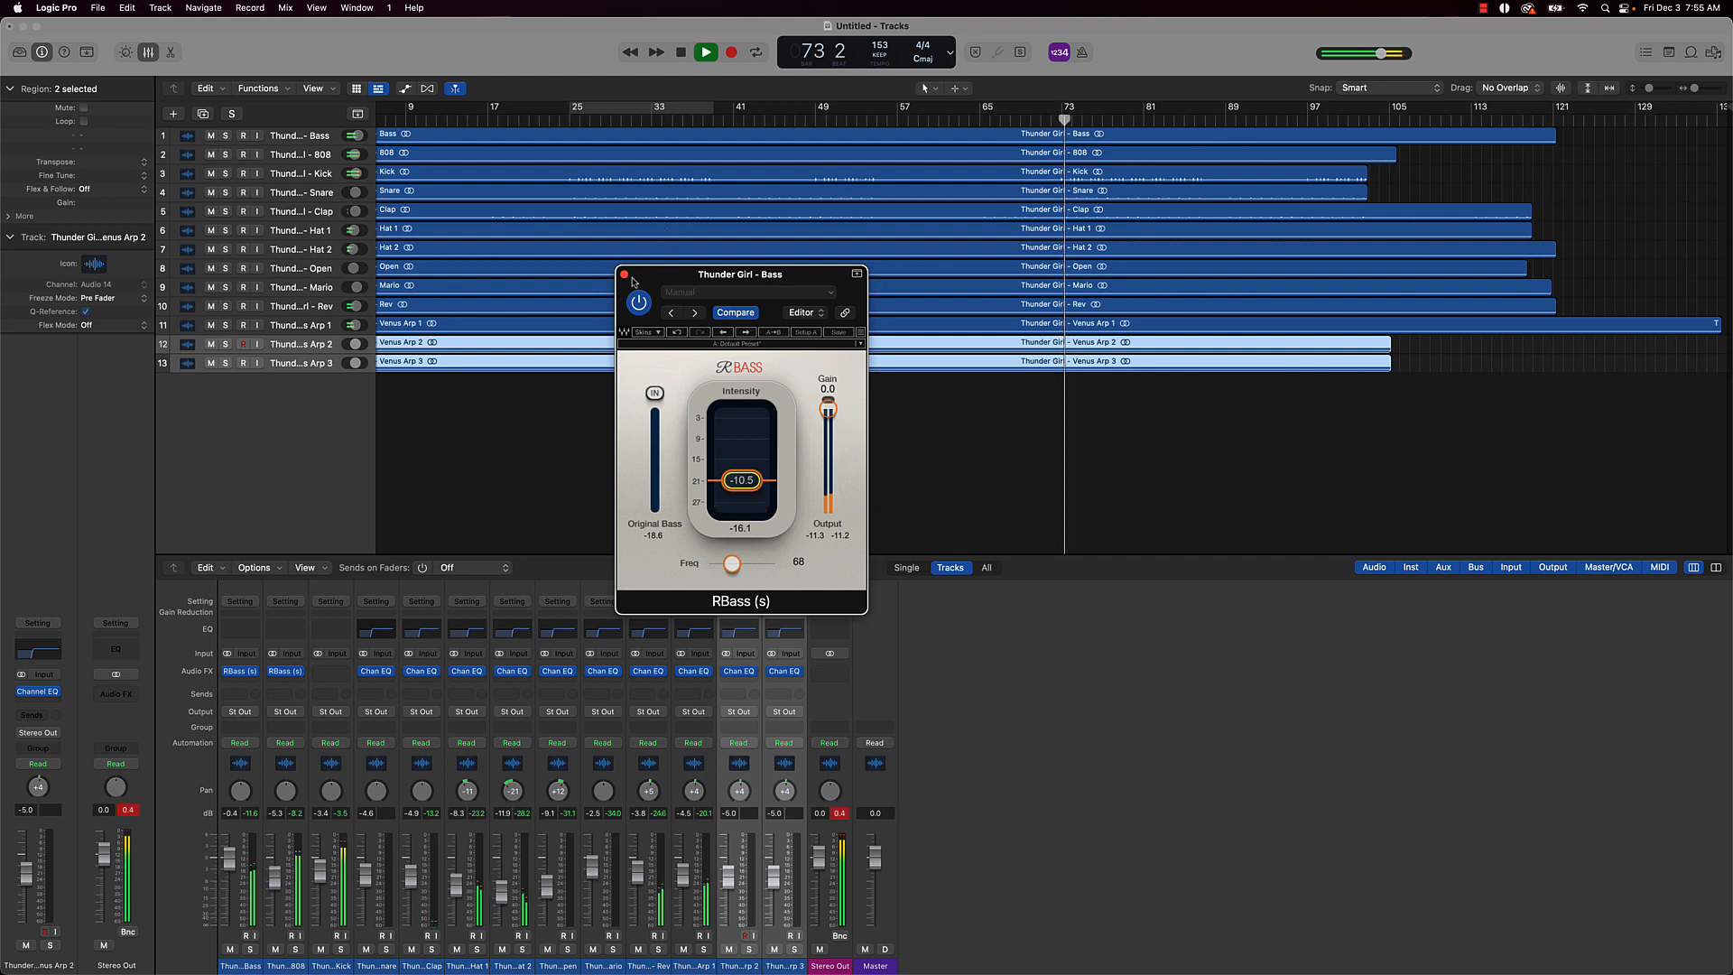
{"action": "left_click", "coordinate": [624, 275]}
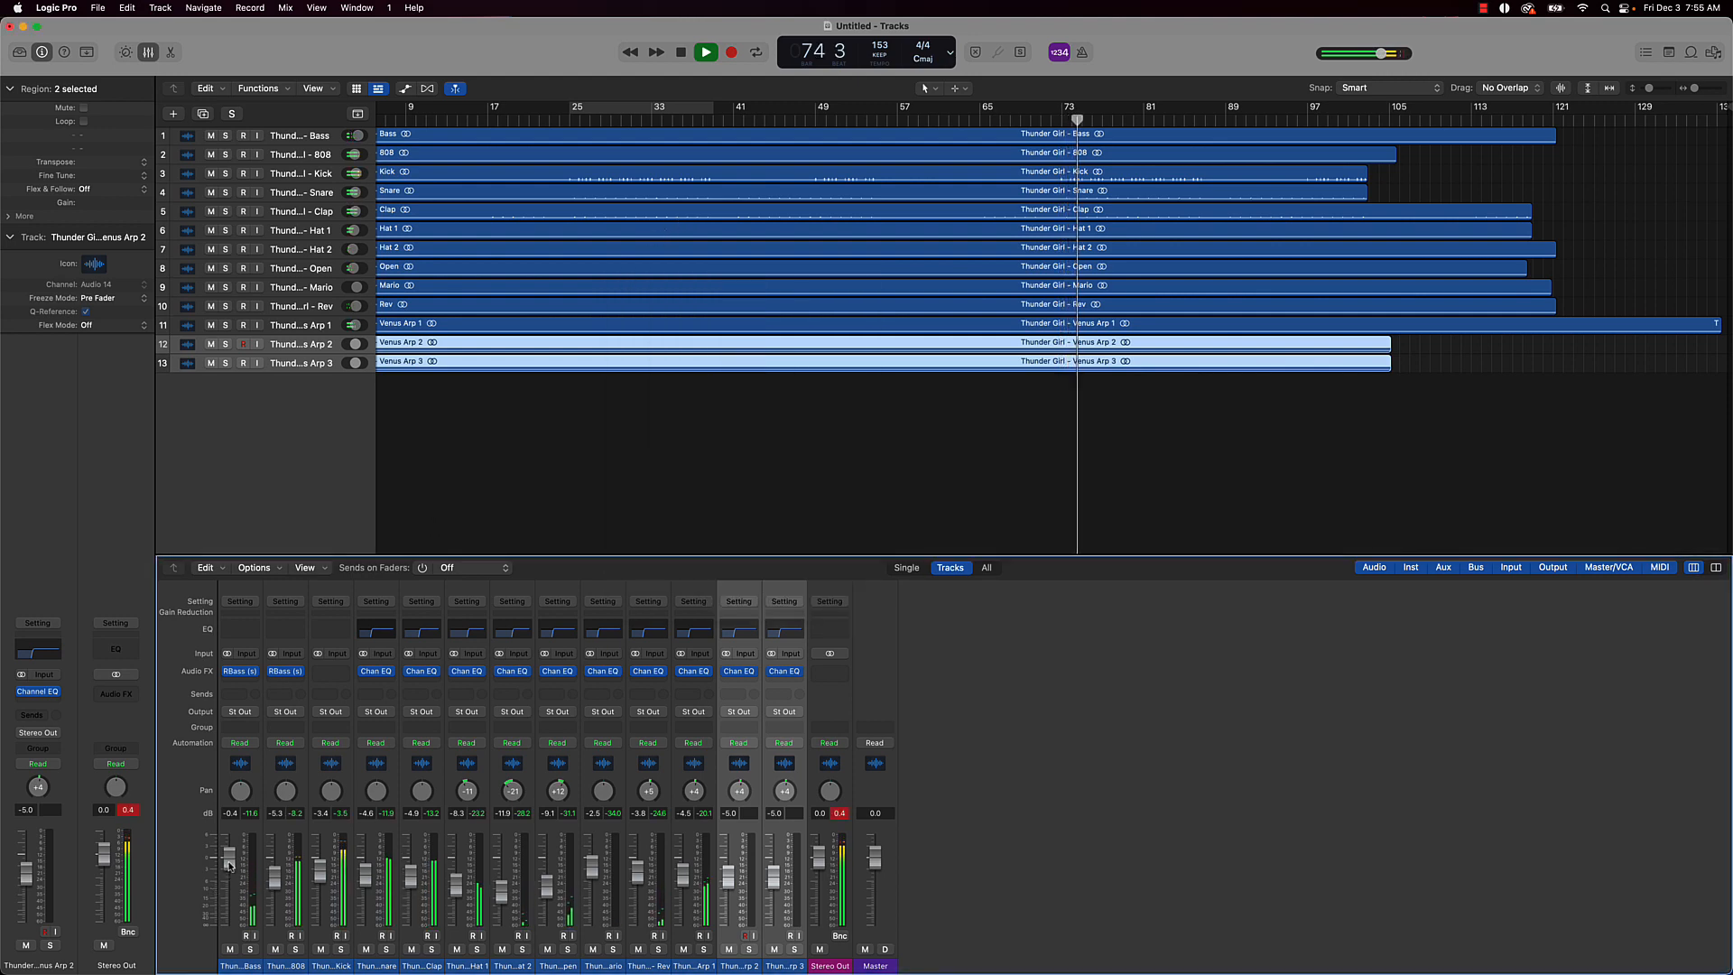
Lower the Bass track to -1.9 dB, and bring all thirteen track faders down together until Bass sits at -3.5 dB
{"action": "left_click_drag", "start_coordinate": [229, 866], "coordinate": [229, 874]}
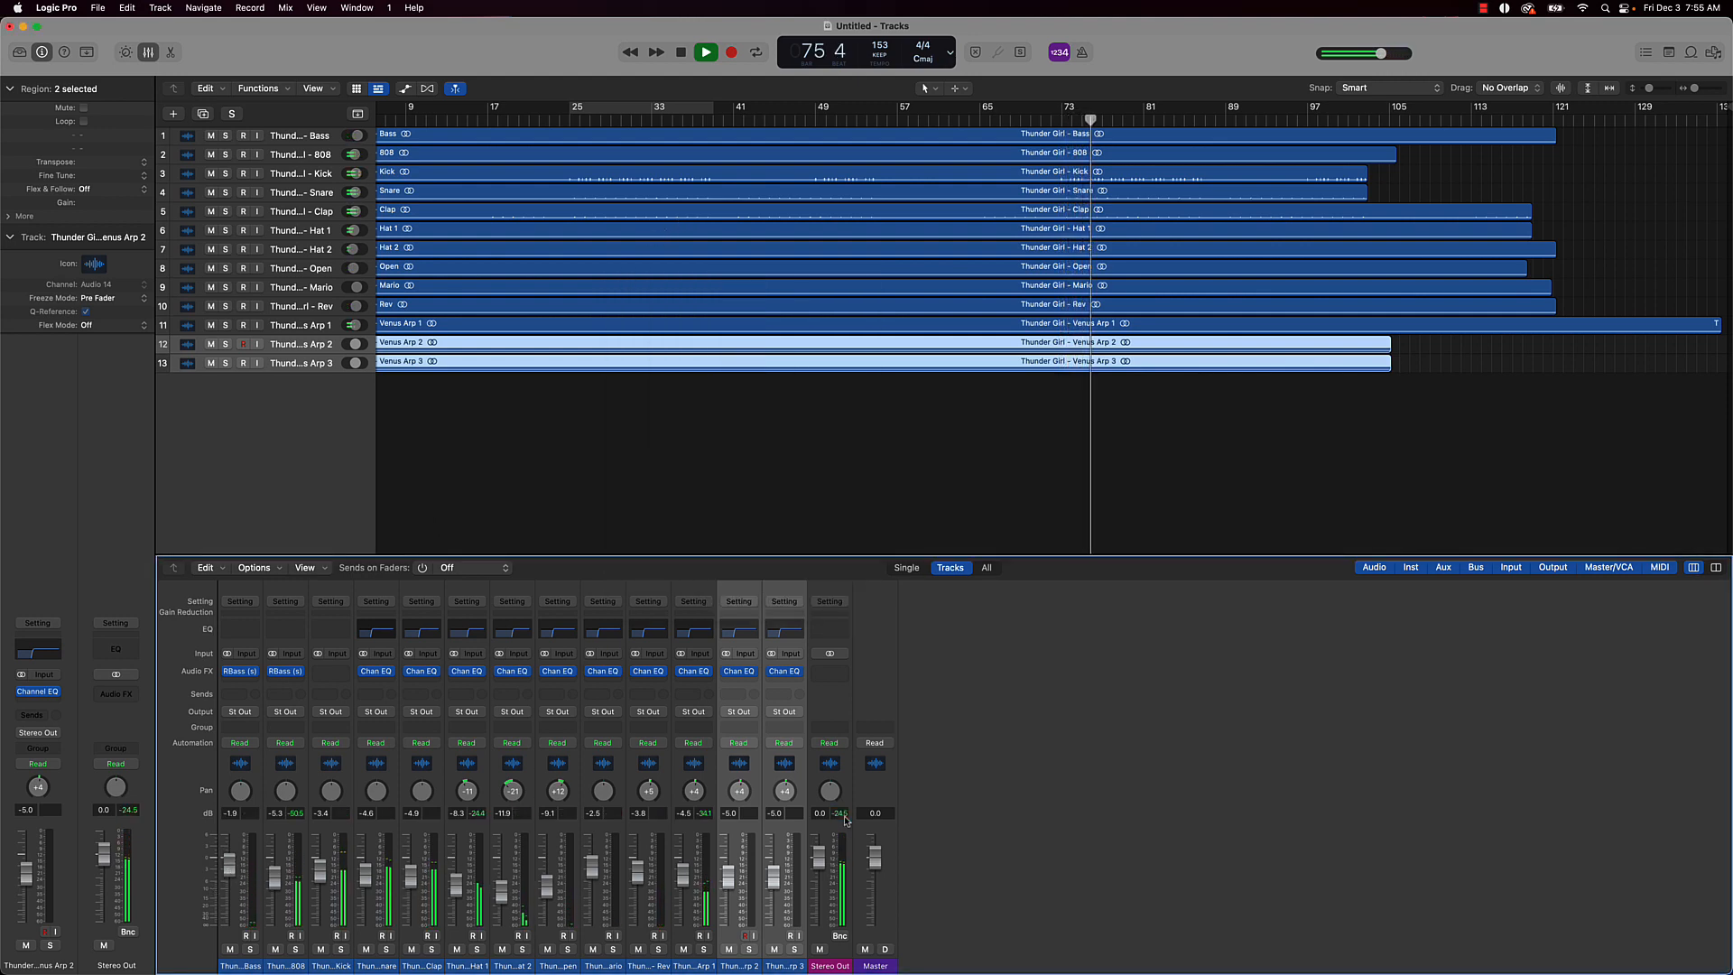
{"action": "left_click_drag", "start_coordinate": [782, 937], "coordinate": [237, 872]}
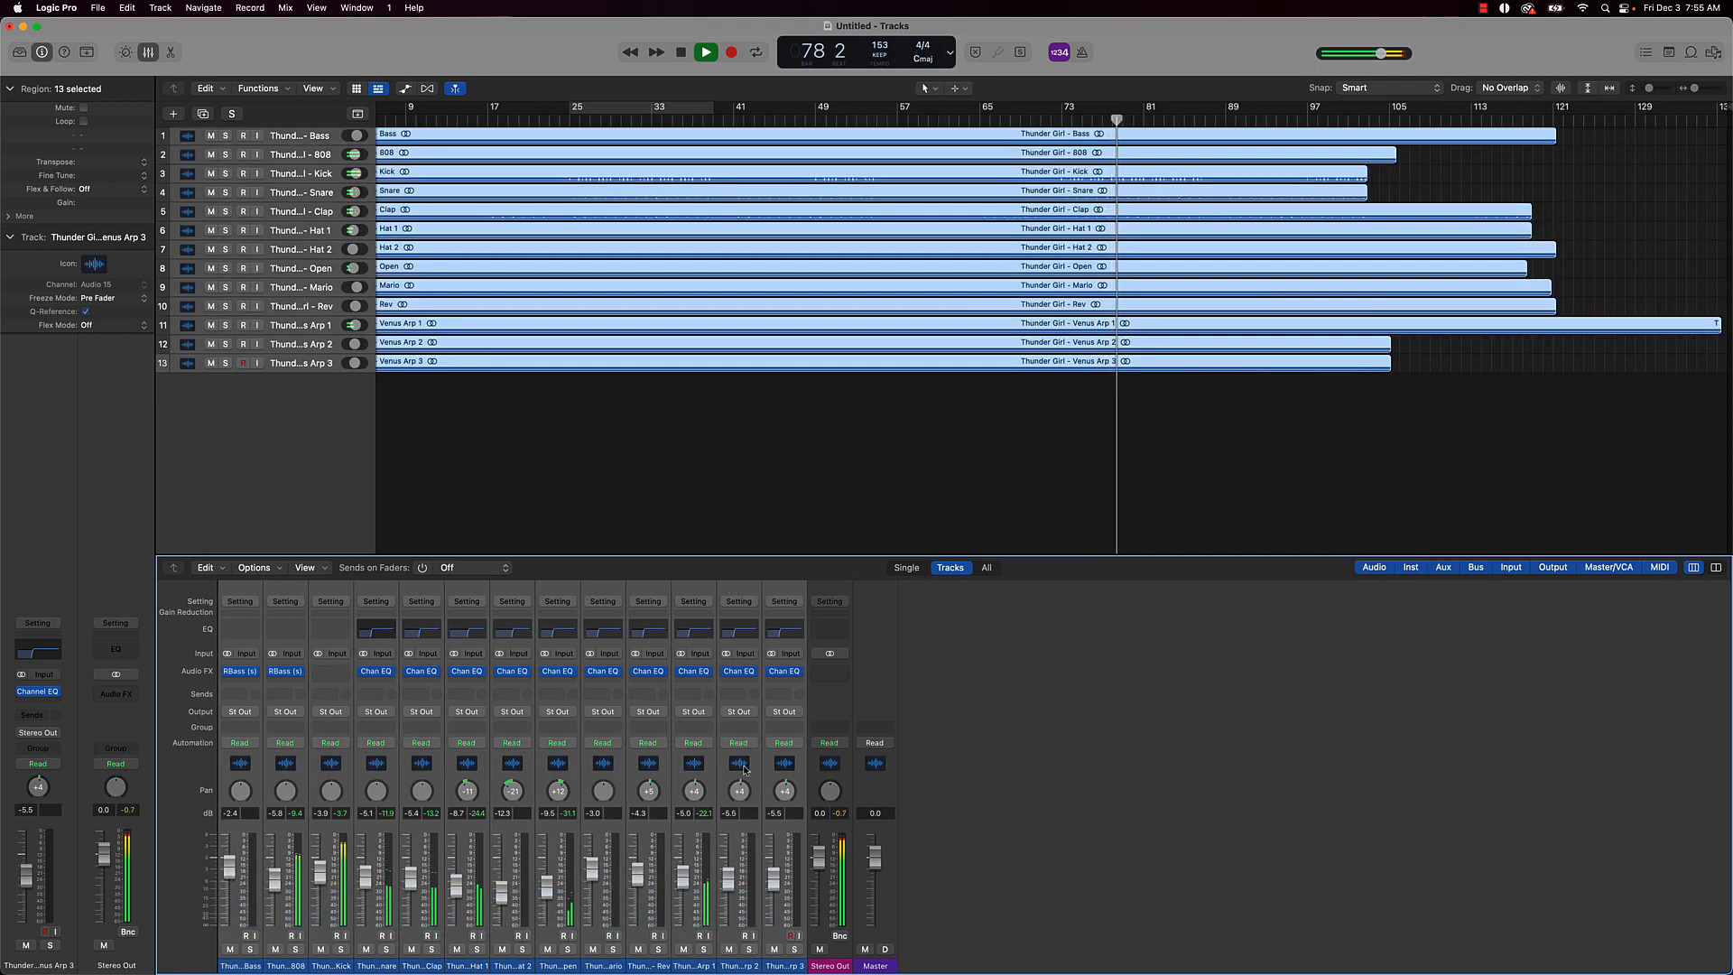
{"action": "left_click_drag", "start_coordinate": [773, 883], "coordinate": [773, 885]}
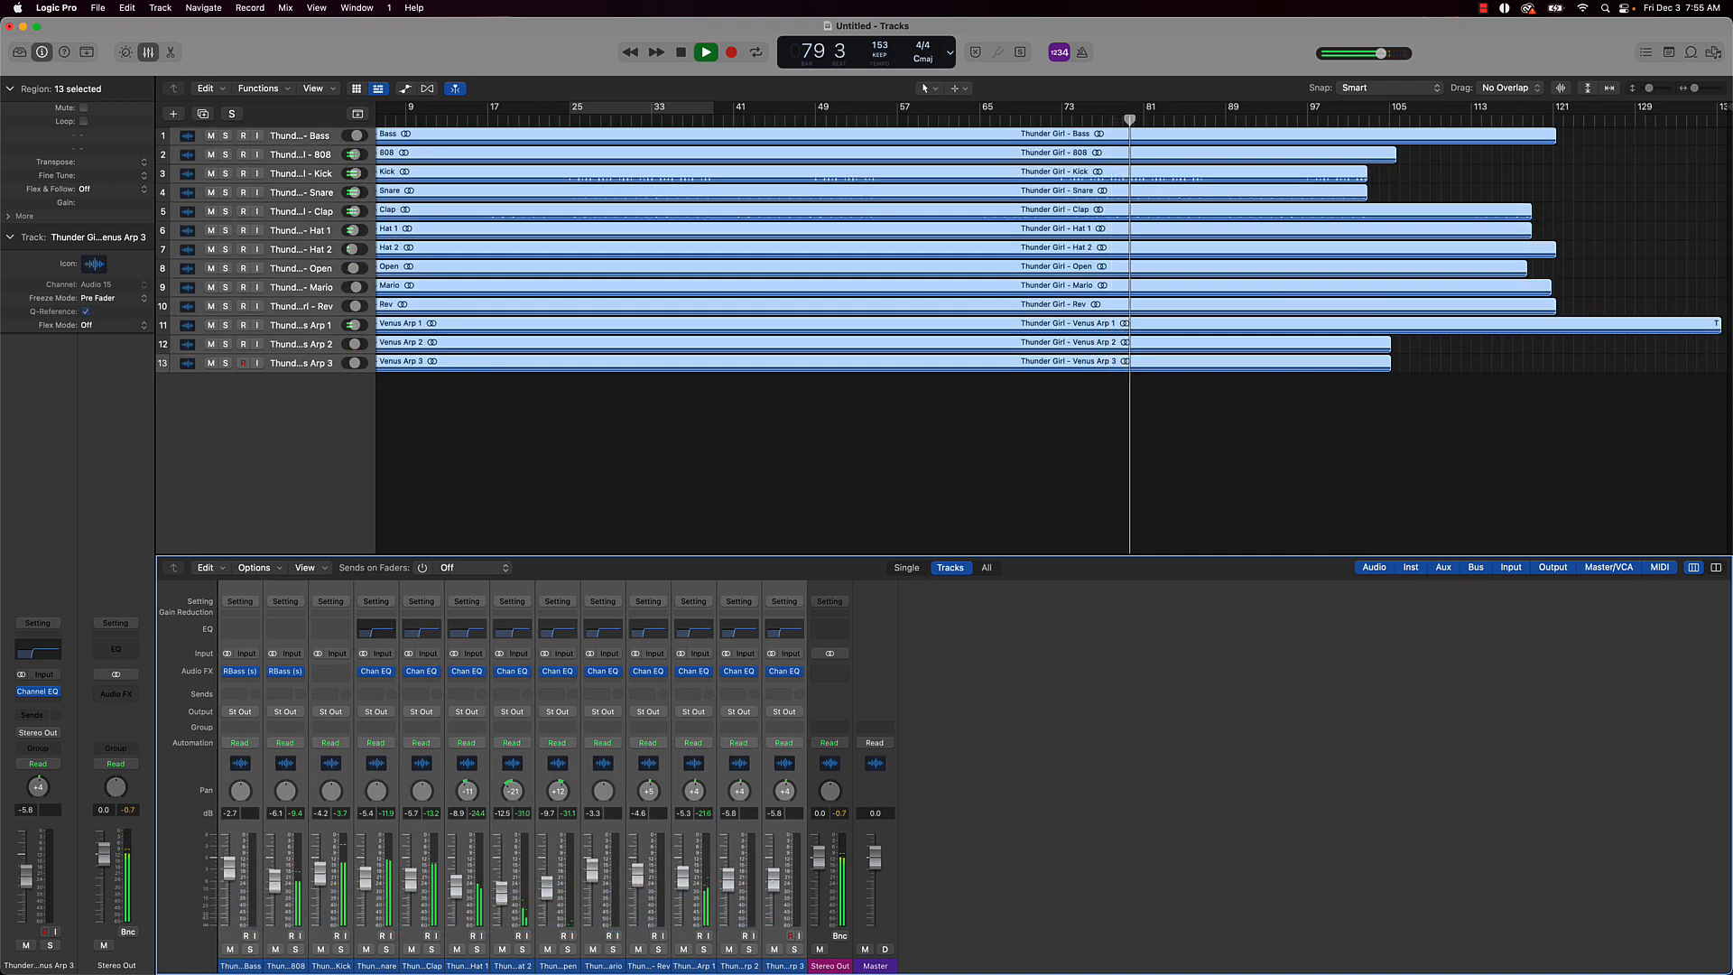
{"action": "left_click_drag", "start_coordinate": [229, 869], "coordinate": [230, 872]}
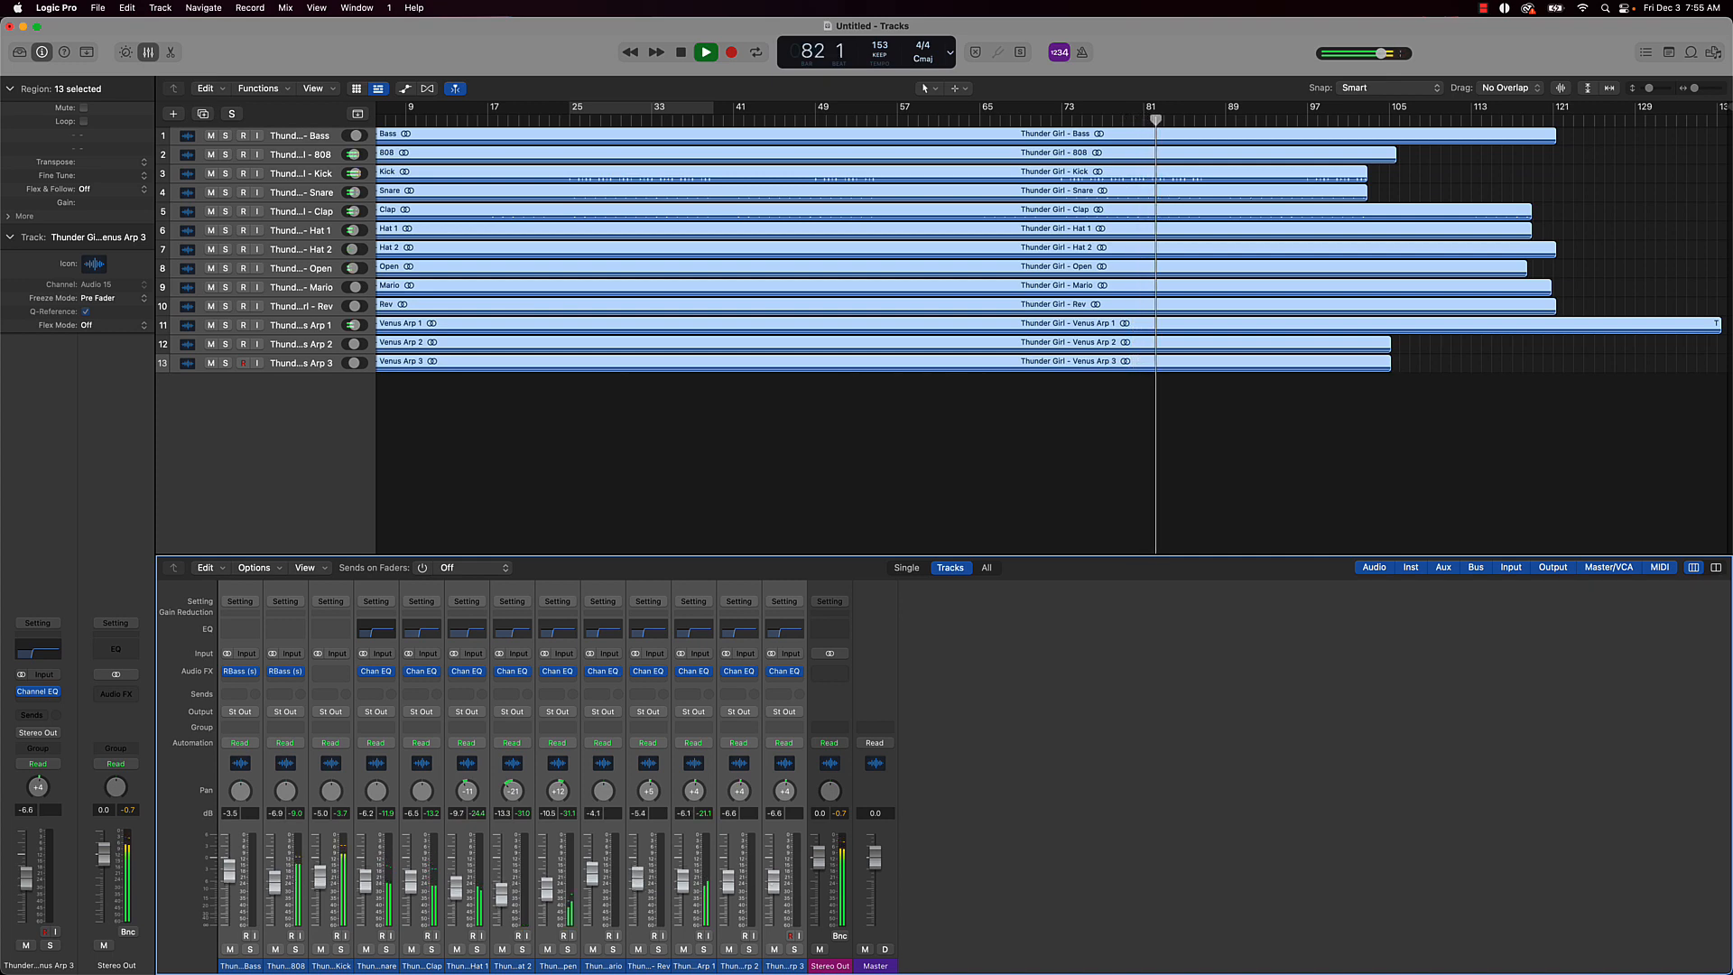
{"action": "left_click", "coordinate": [861, 548]}
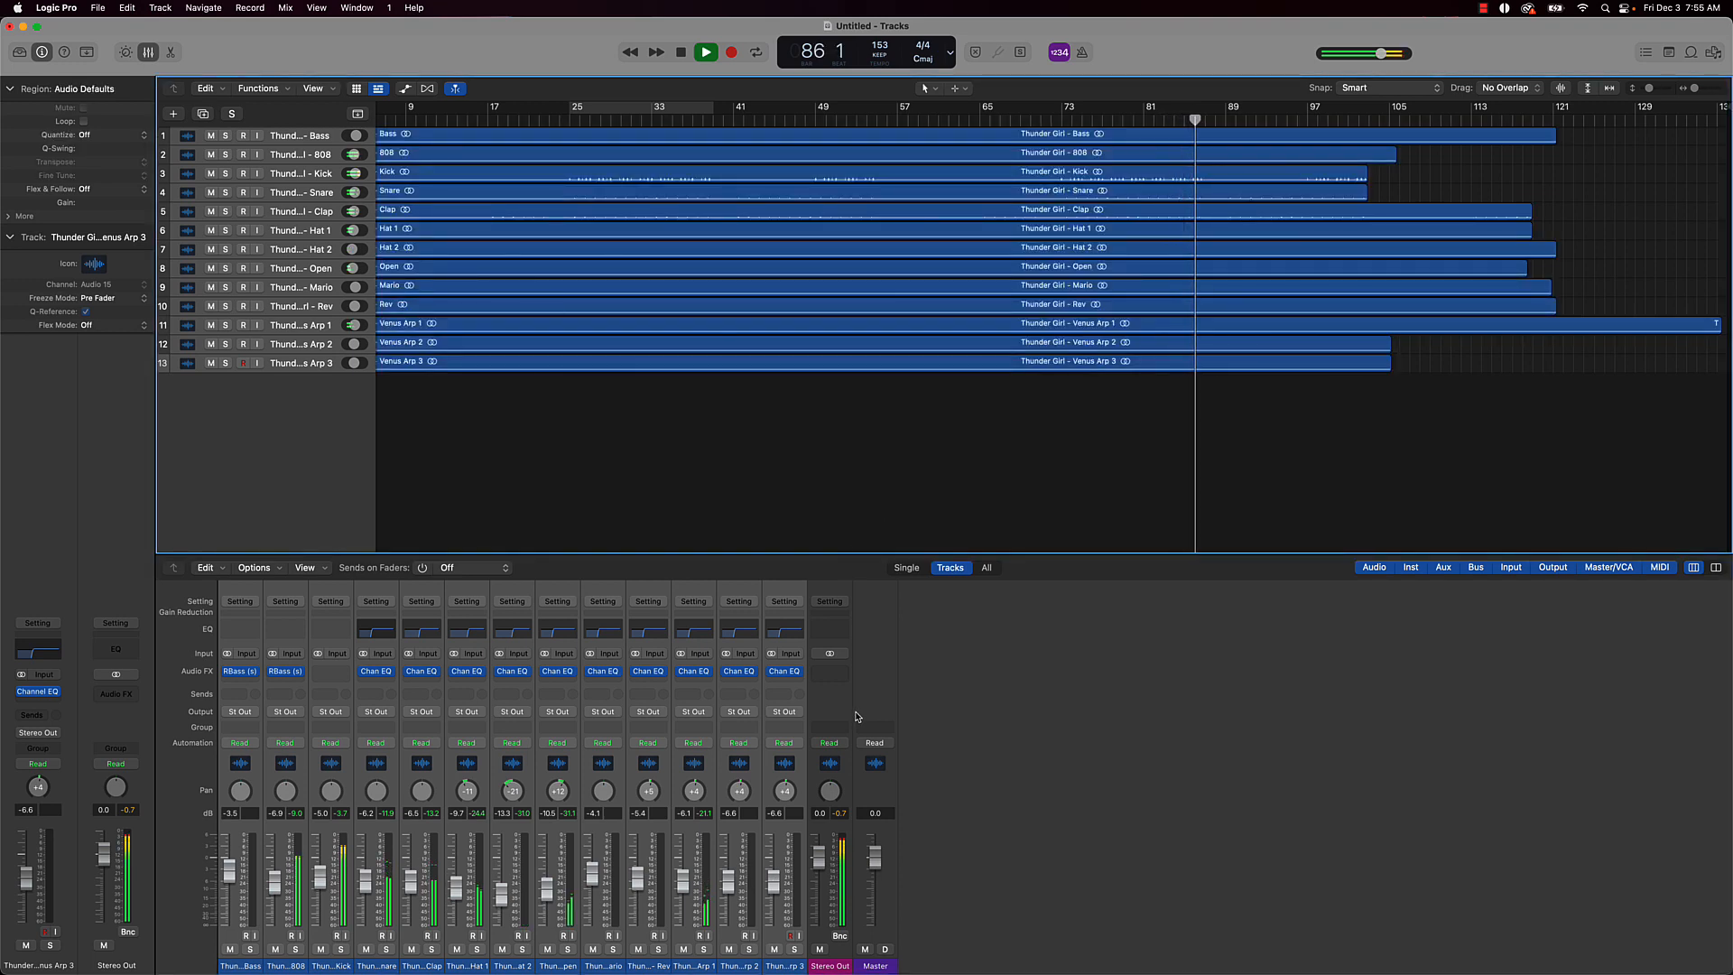
Raise Venus Arp 1's volume to -3.1 dB and pan it to -2
{"action": "left_click", "coordinate": [692, 875]}
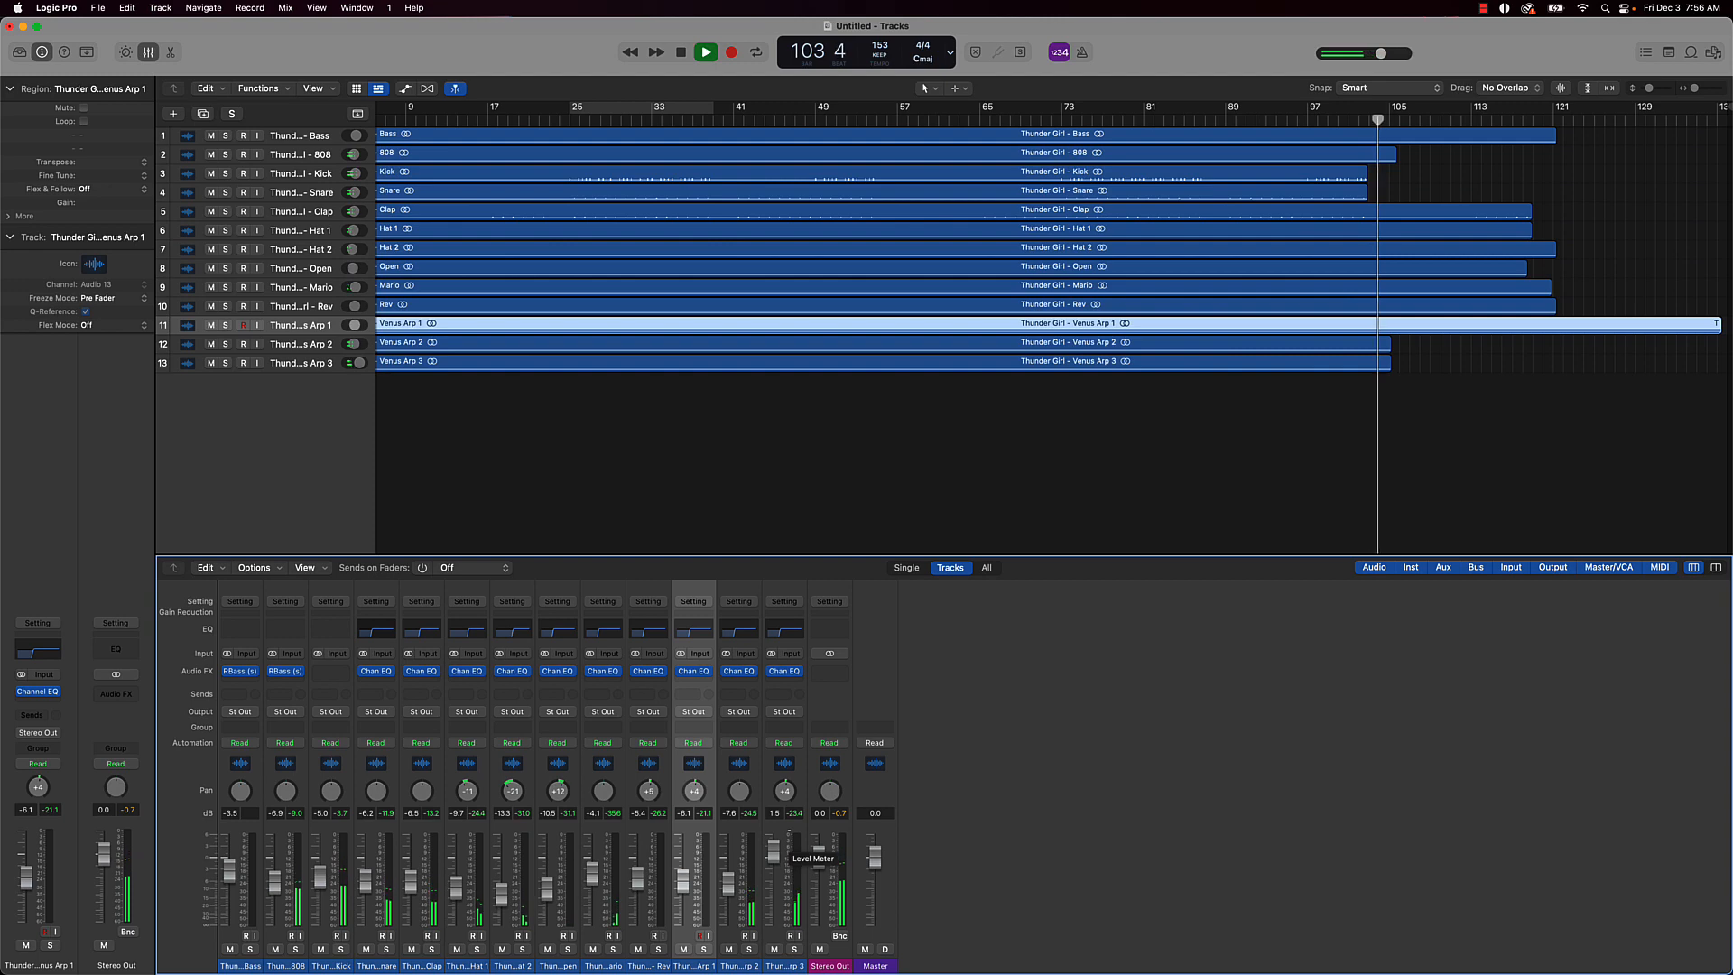
{"action": "left_click_drag", "start_coordinate": [684, 894], "coordinate": [684, 882]}
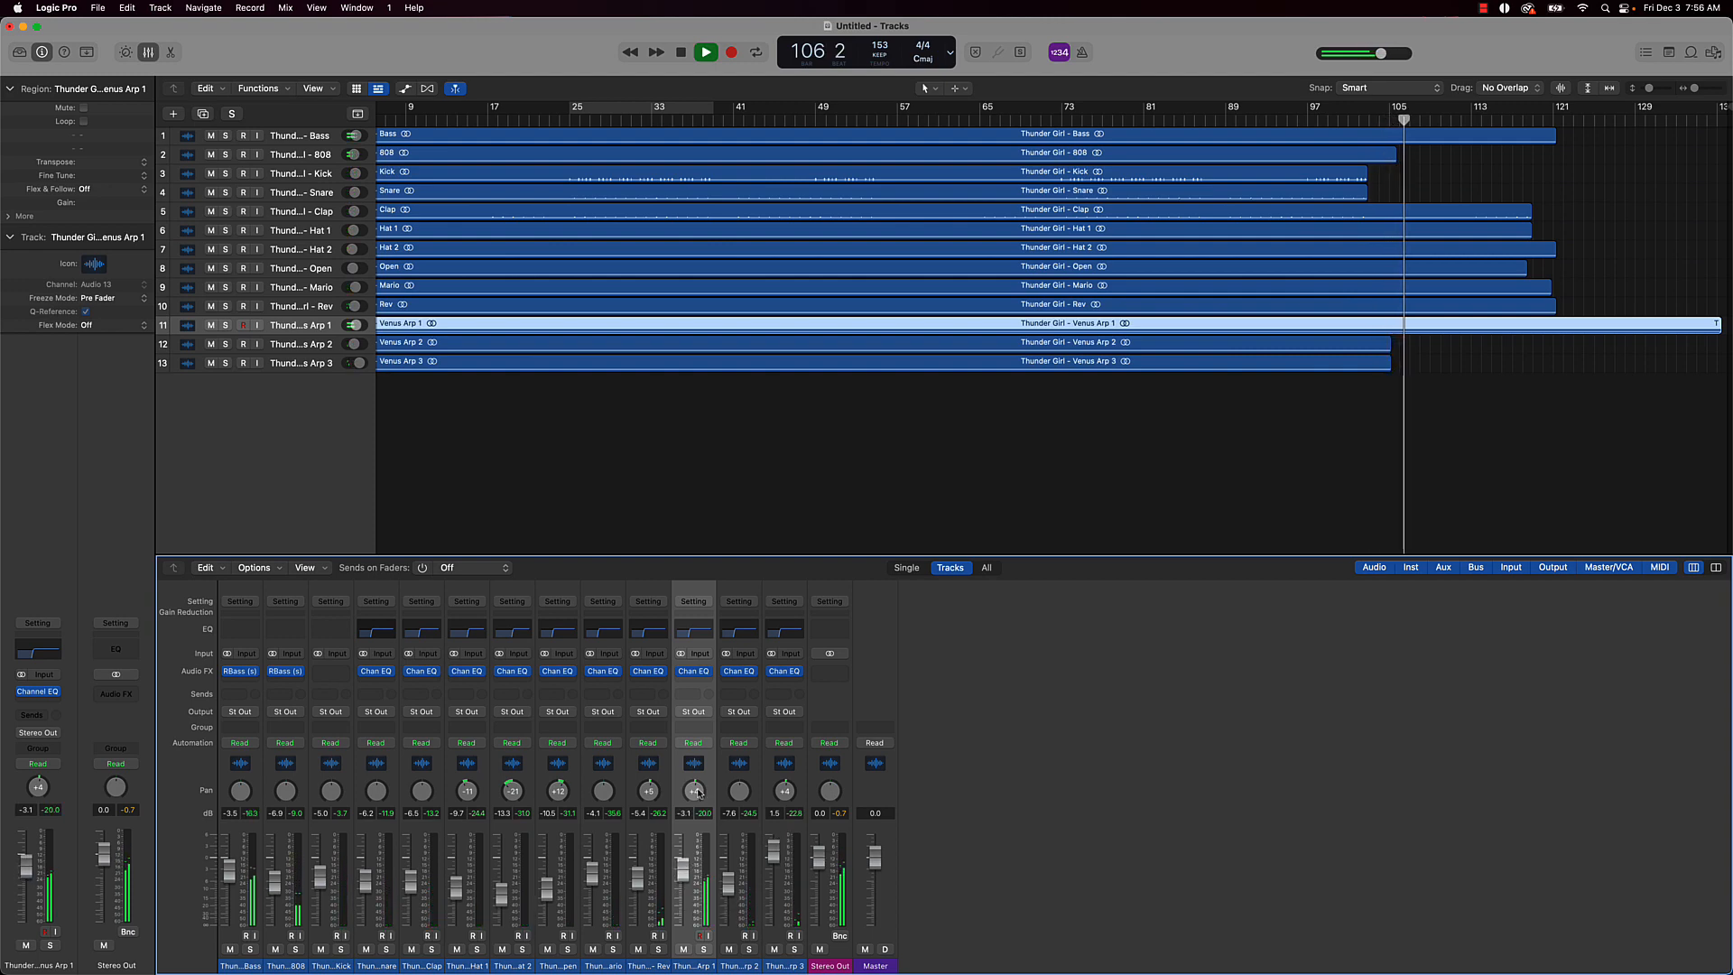
{"action": "left_click_drag", "start_coordinate": [694, 792], "coordinate": [694, 793]}
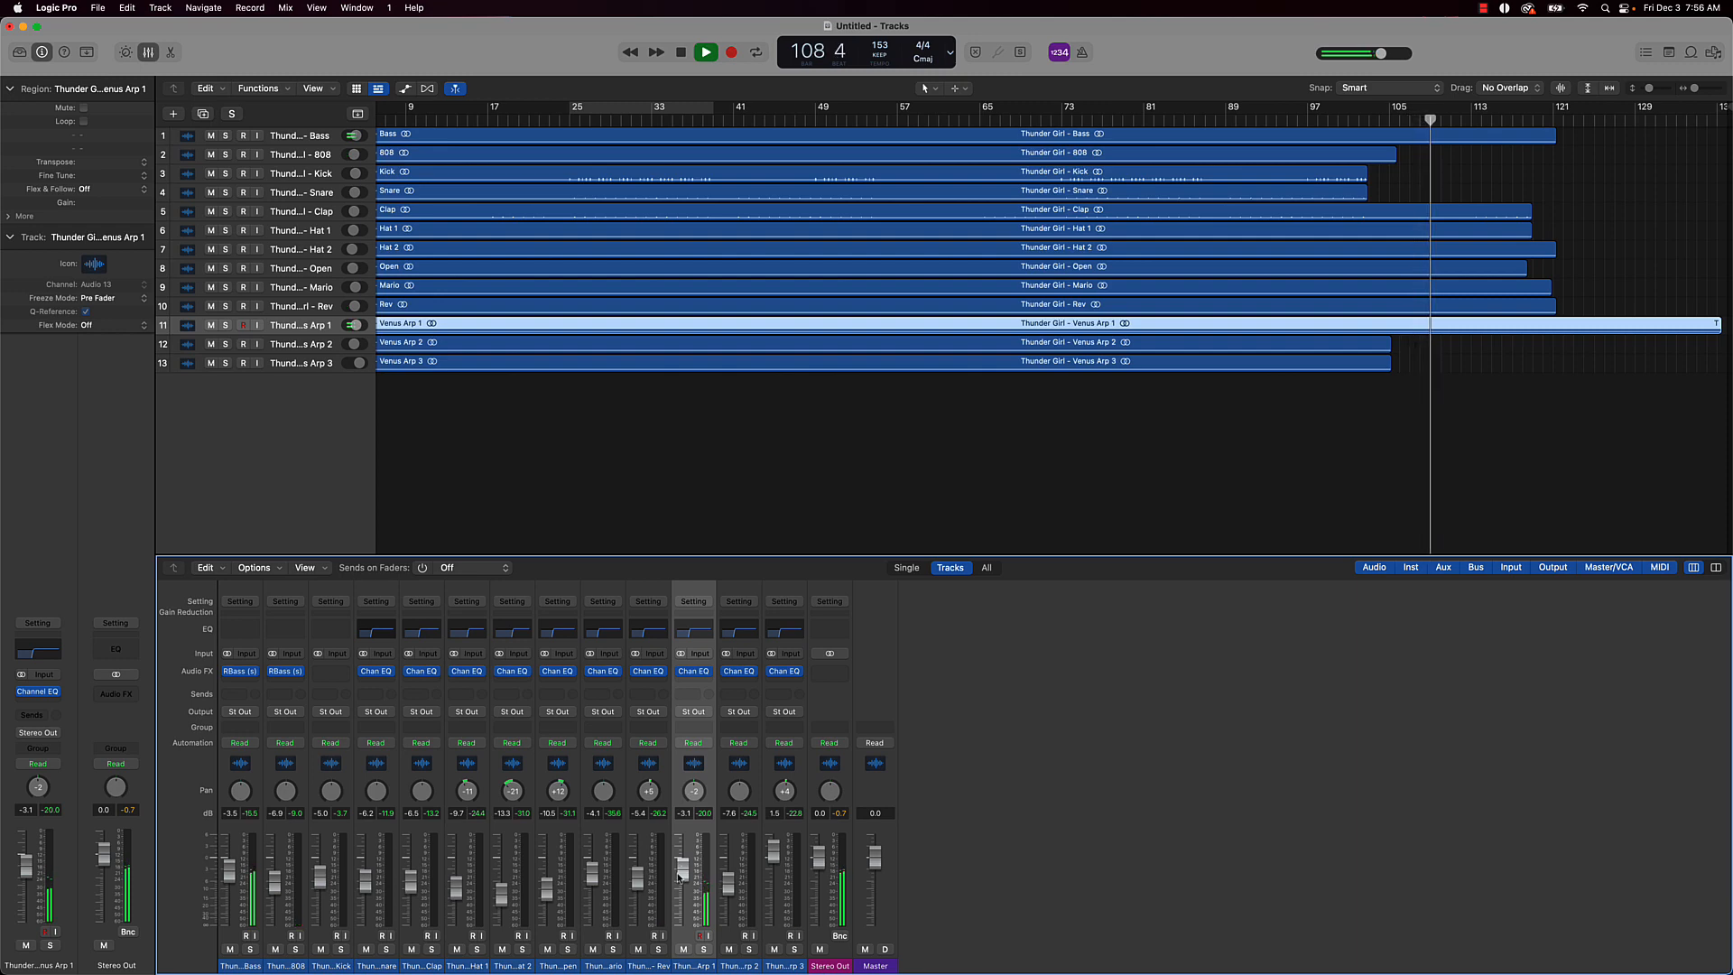
Lower Venus Arp 1's volume to -3.5 dB, stop playback, and return the playhead to the start of the project
{"action": "left_click_drag", "start_coordinate": [679, 875], "coordinate": [678, 878]}
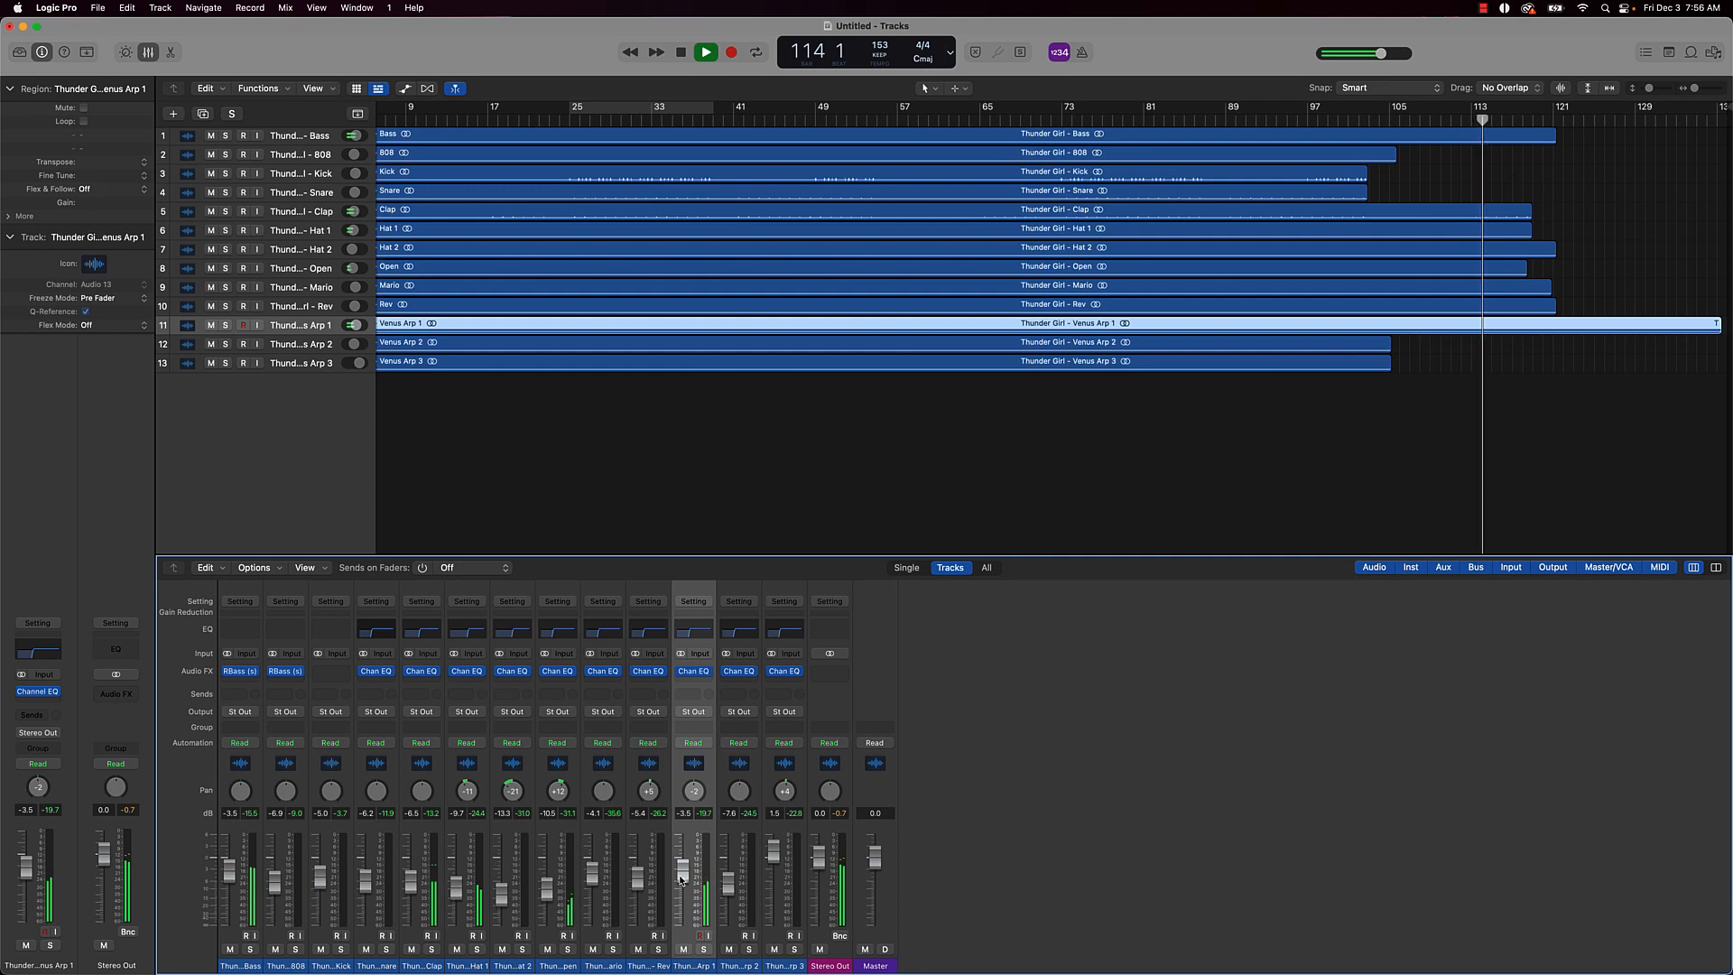
{"action": "key", "text": "space"}
{"action": "key", "text": "Return"}
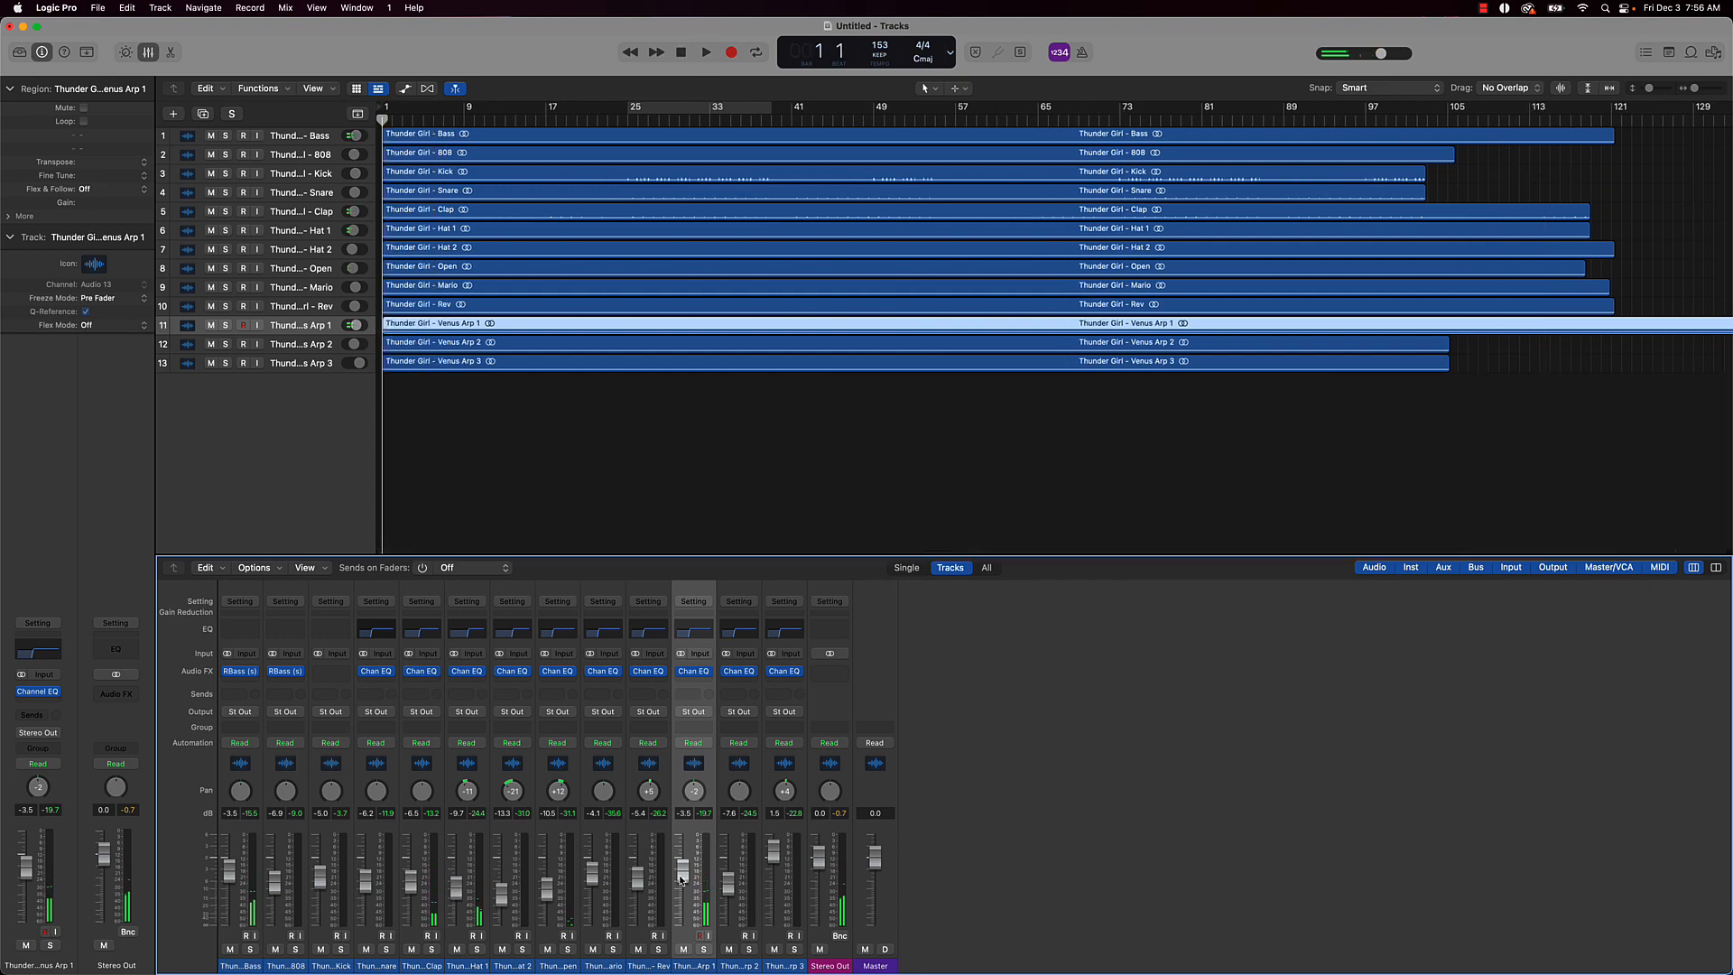
{"action": "left_click", "coordinate": [864, 468]}
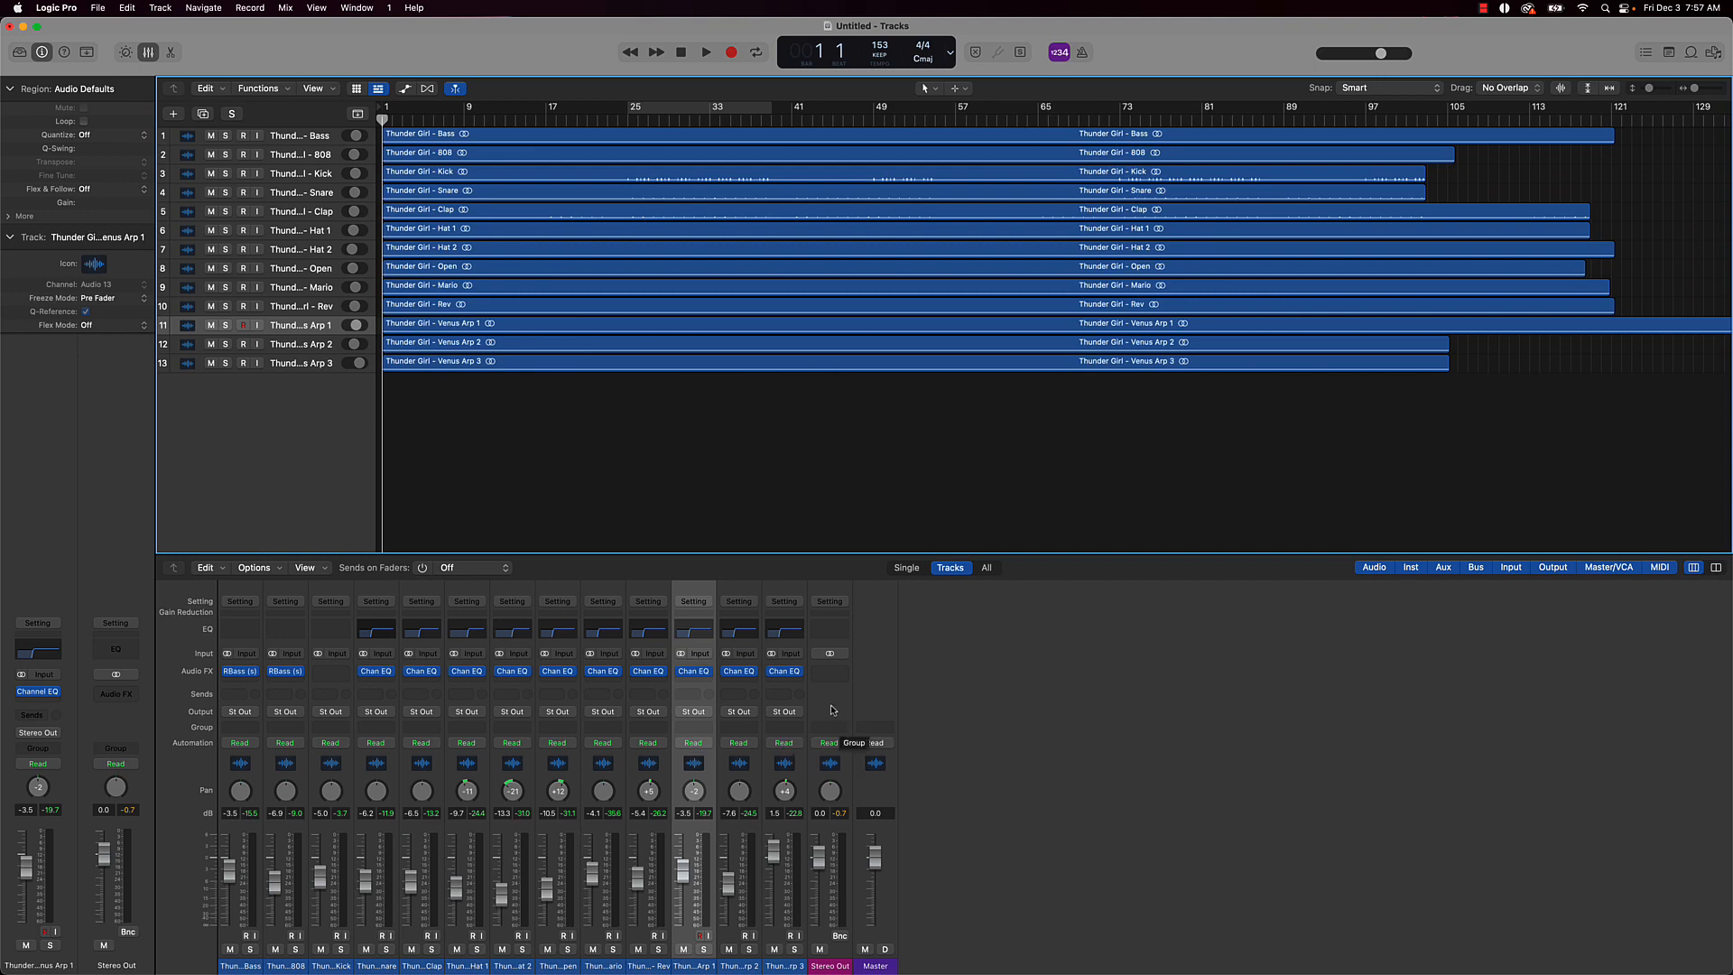
Insert the iZotope Ozone 9 plug-in in stereo on the Stereo Out channel
{"action": "left_click", "coordinate": [830, 671]}
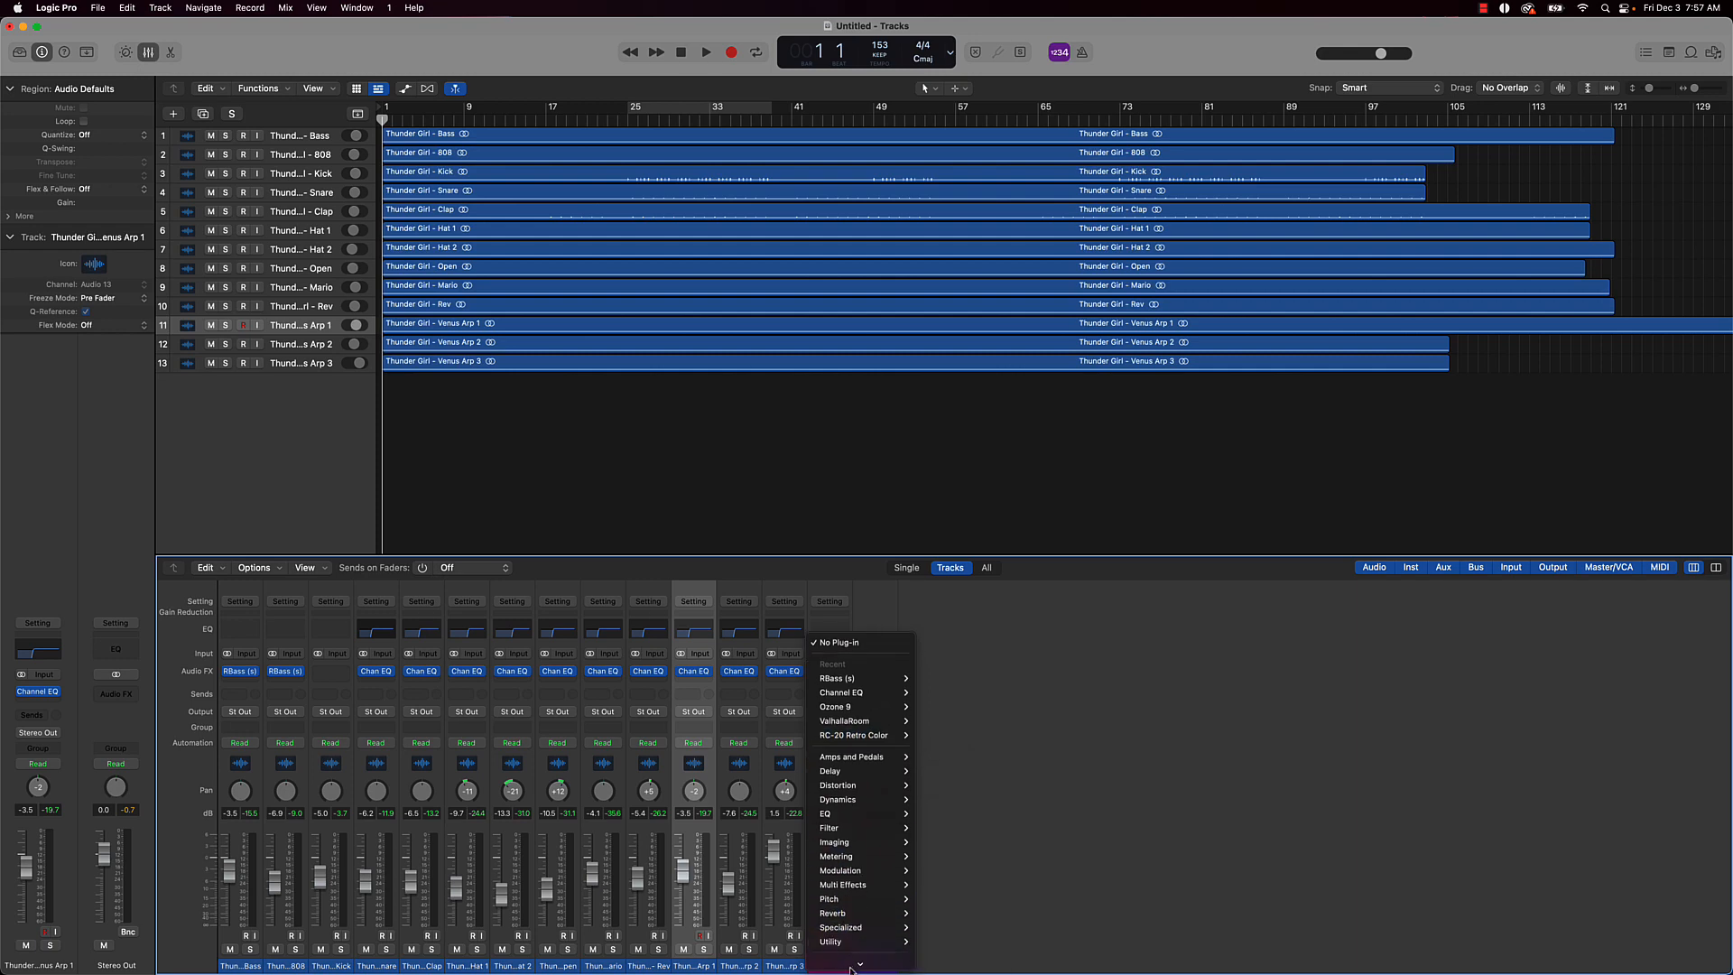
{"action": "mouse_move", "coordinate": [857, 961]}
{"action": "mouse_move", "coordinate": [959, 930]}
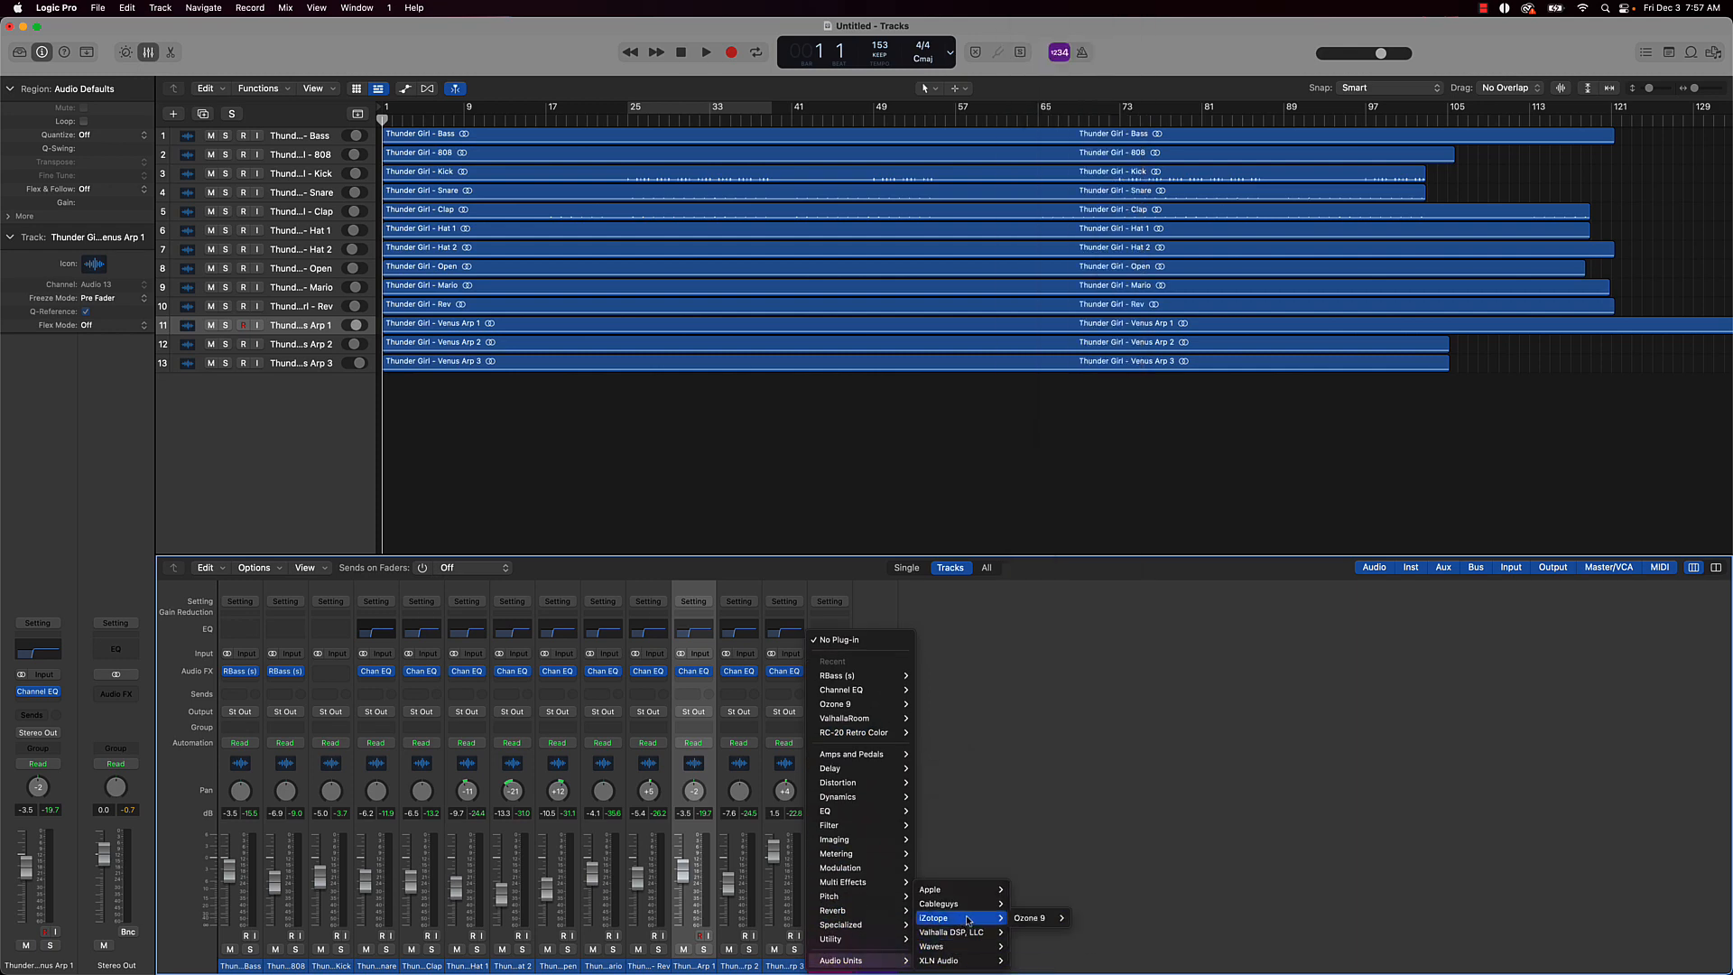
{"action": "mouse_move", "coordinate": [1031, 917]}
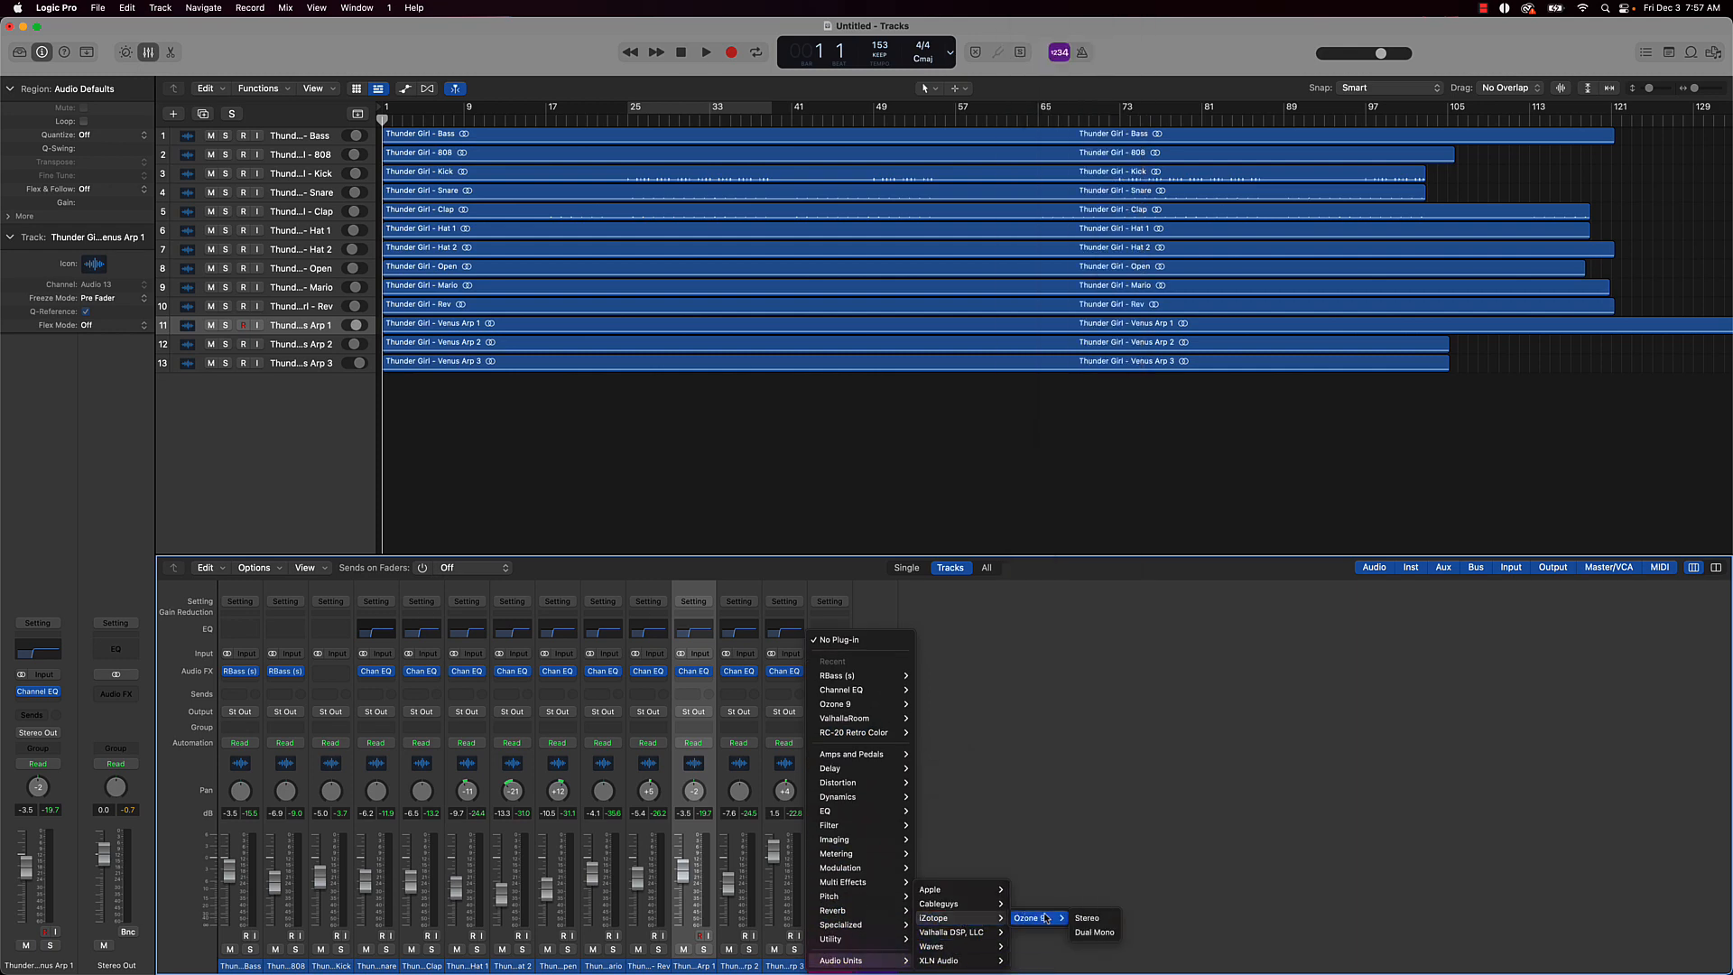
{"action": "left_click", "coordinate": [1093, 919]}
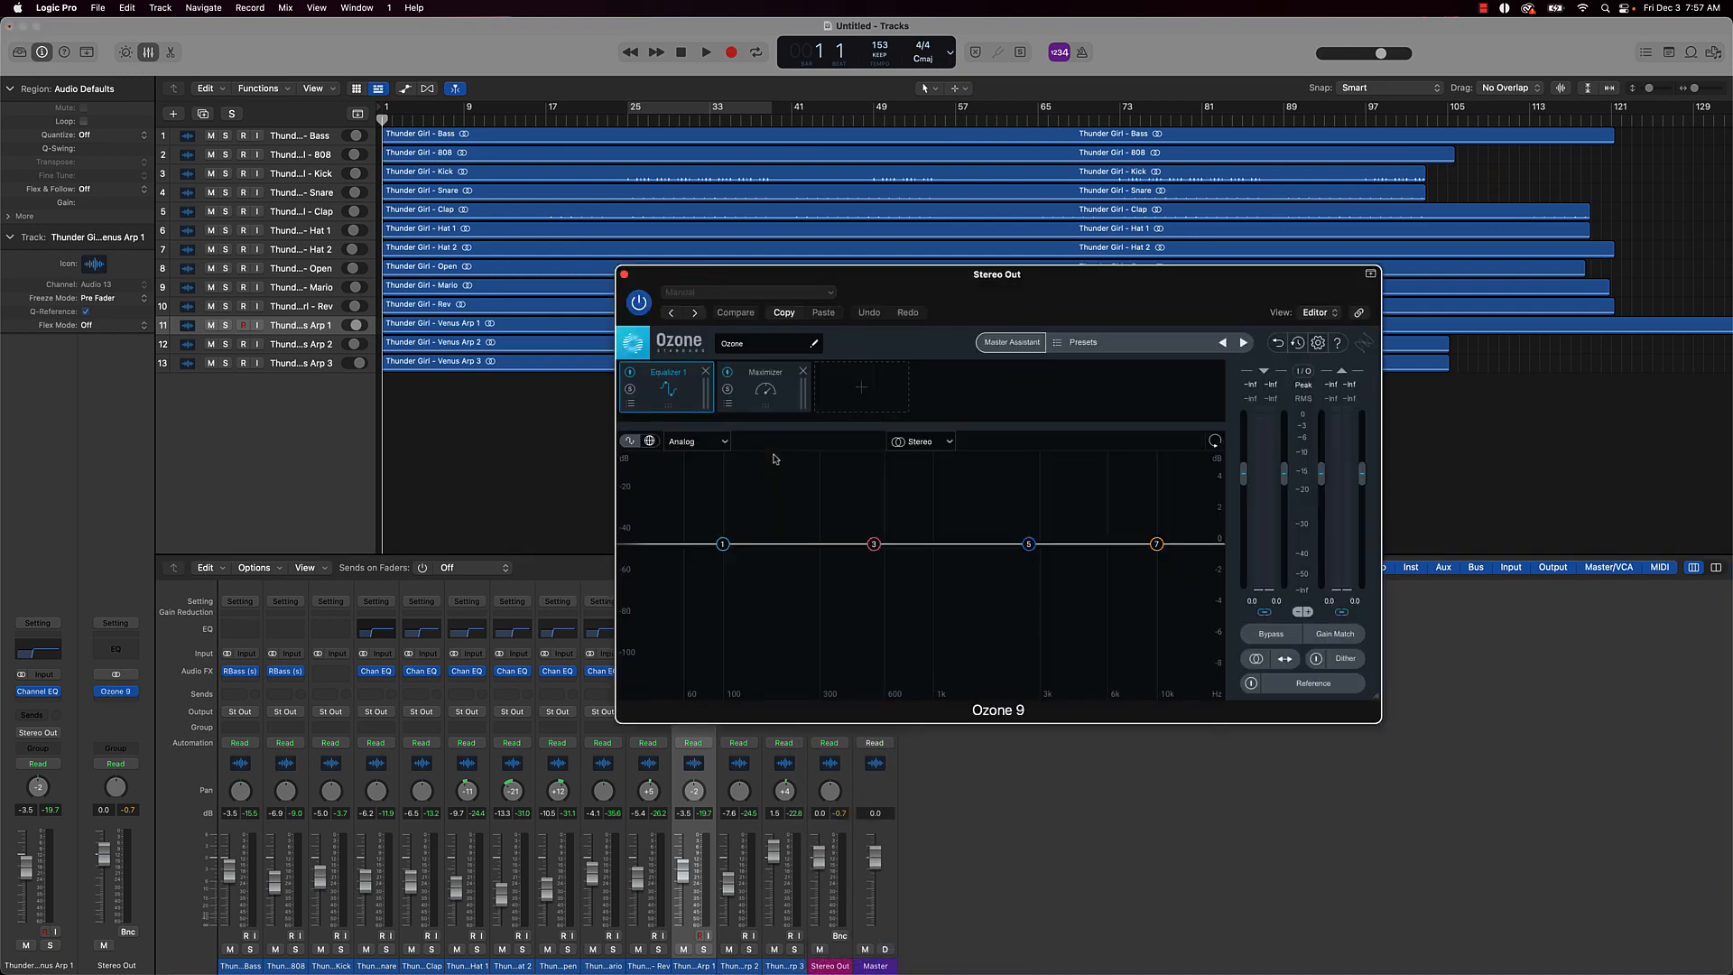
Set the ceiling of Ozone's Maximizer to -0.1 dB and play the mix from about bar 24
{"action": "left_click", "coordinate": [738, 390]}
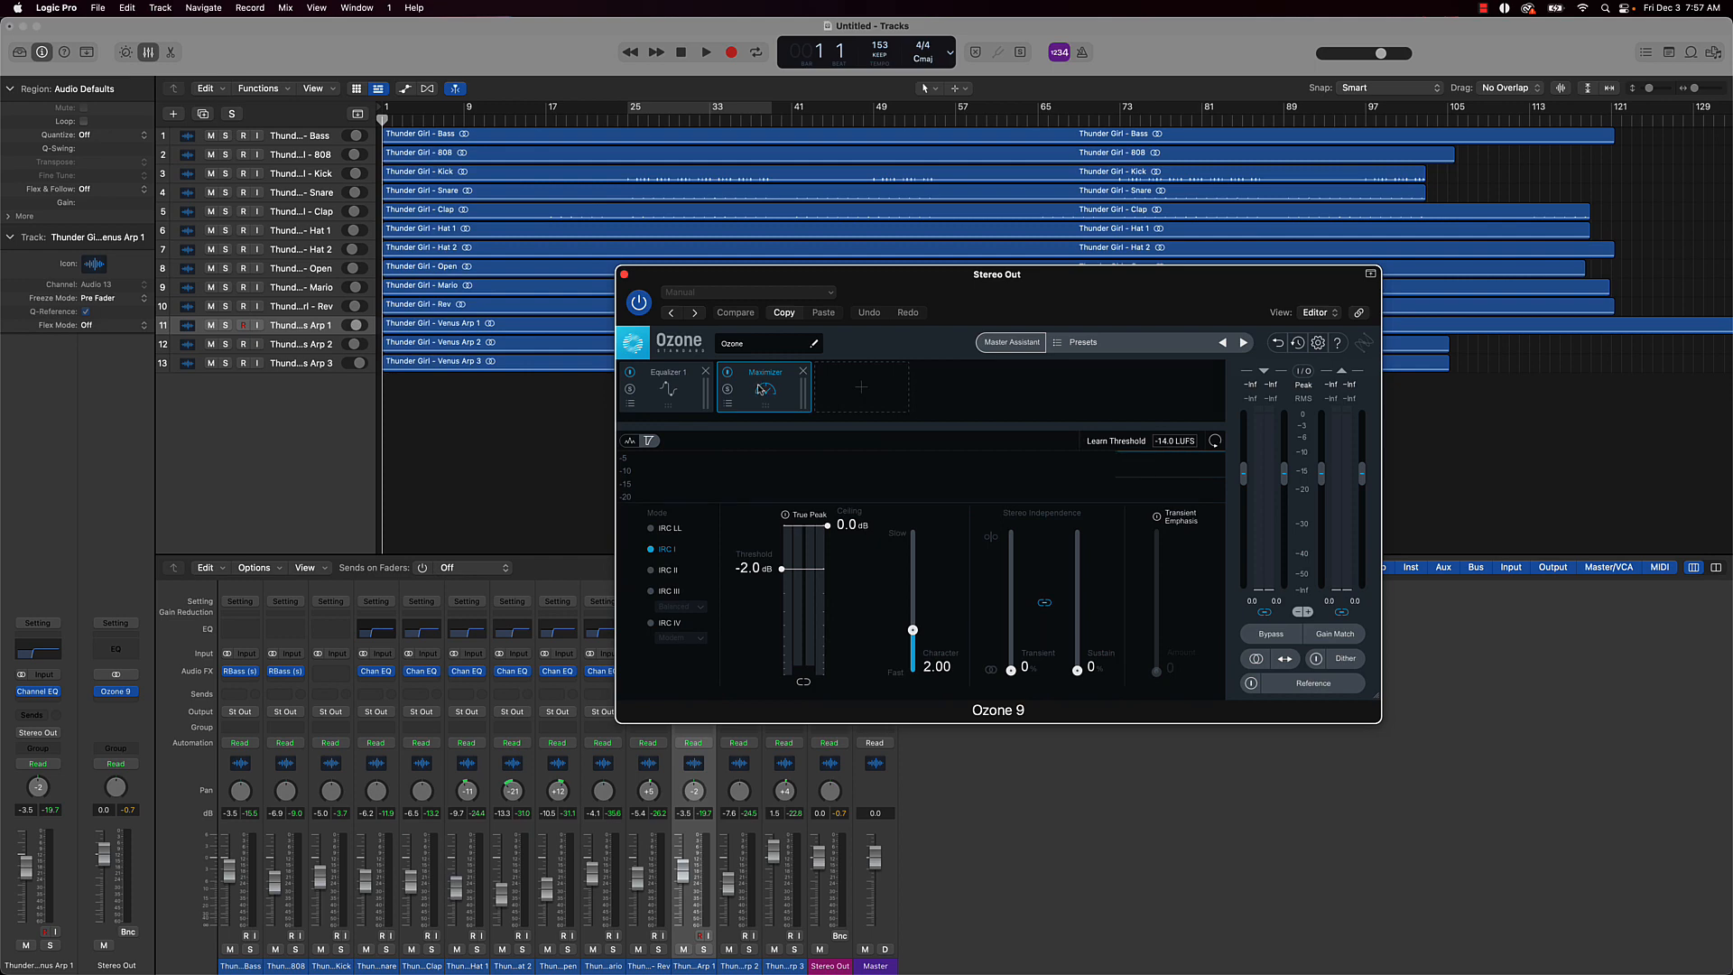
{"action": "left_click_drag", "start_coordinate": [845, 530], "coordinate": [844, 533]}
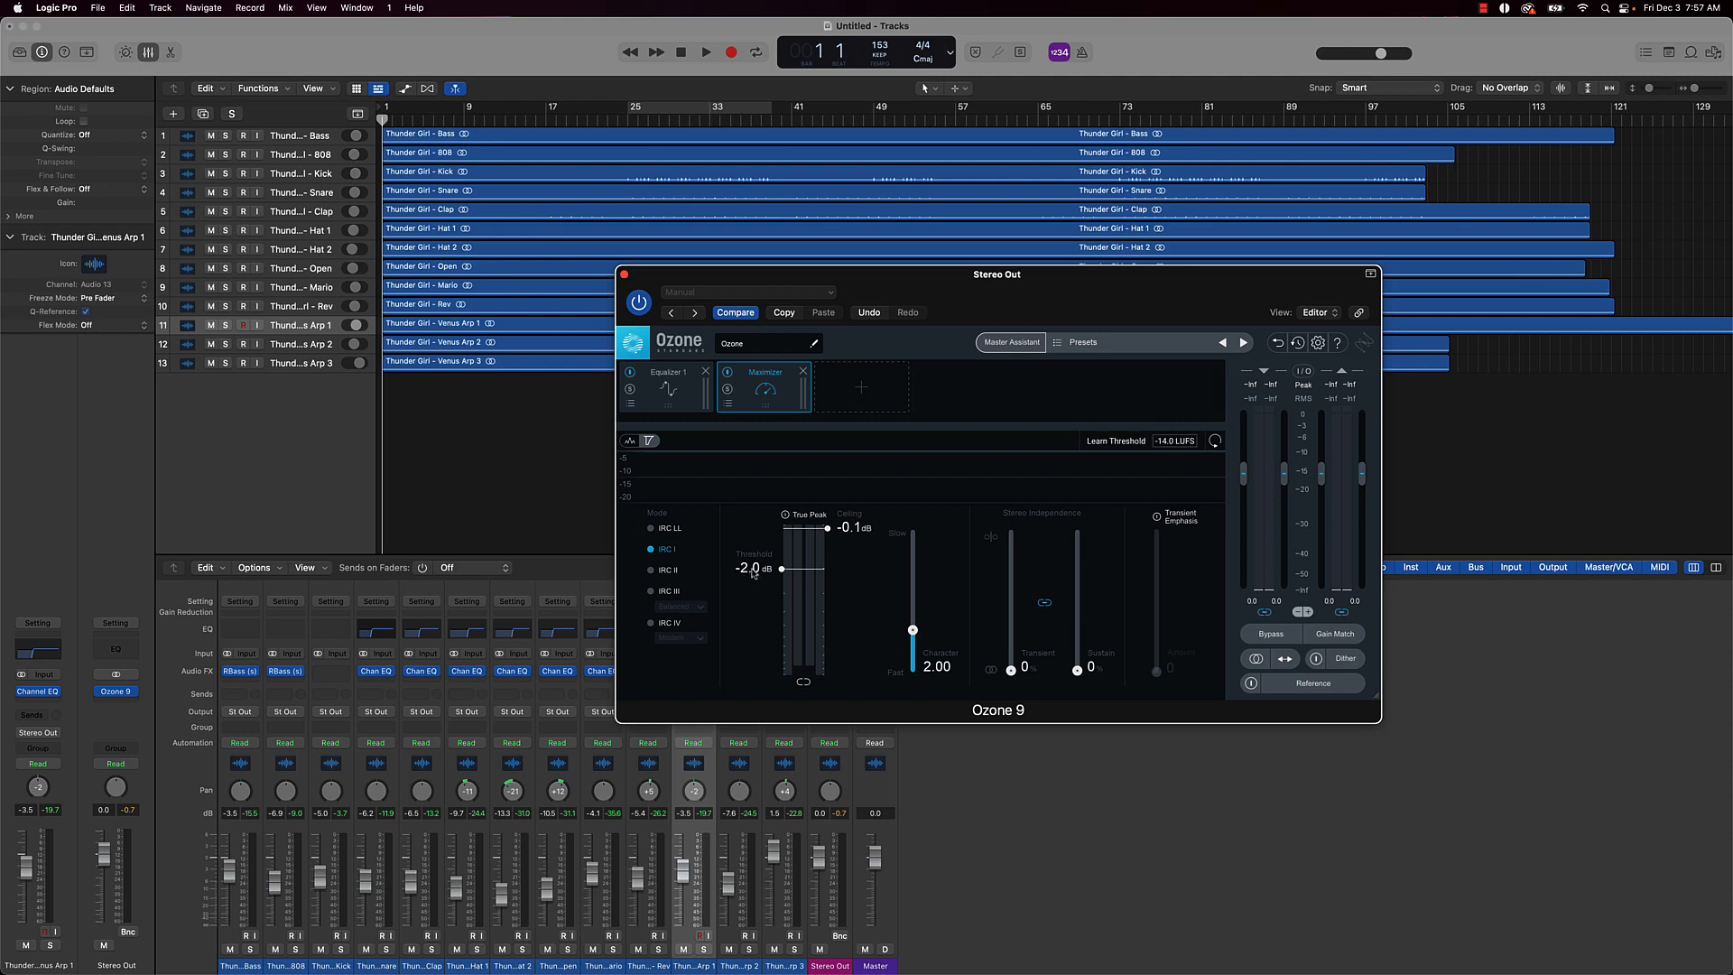
{"action": "mouse_move", "coordinate": [751, 555]}
{"action": "left_mouse_down"}
{"action": "mouse_move", "coordinate": [753, 615]}
{"action": "mouse_move", "coordinate": [754, 544]}
{"action": "mouse_move", "coordinate": [761, 575]}
{"action": "left_mouse_up"}
{"action": "left_click", "coordinate": [623, 123]}
{"action": "key", "text": "space"}
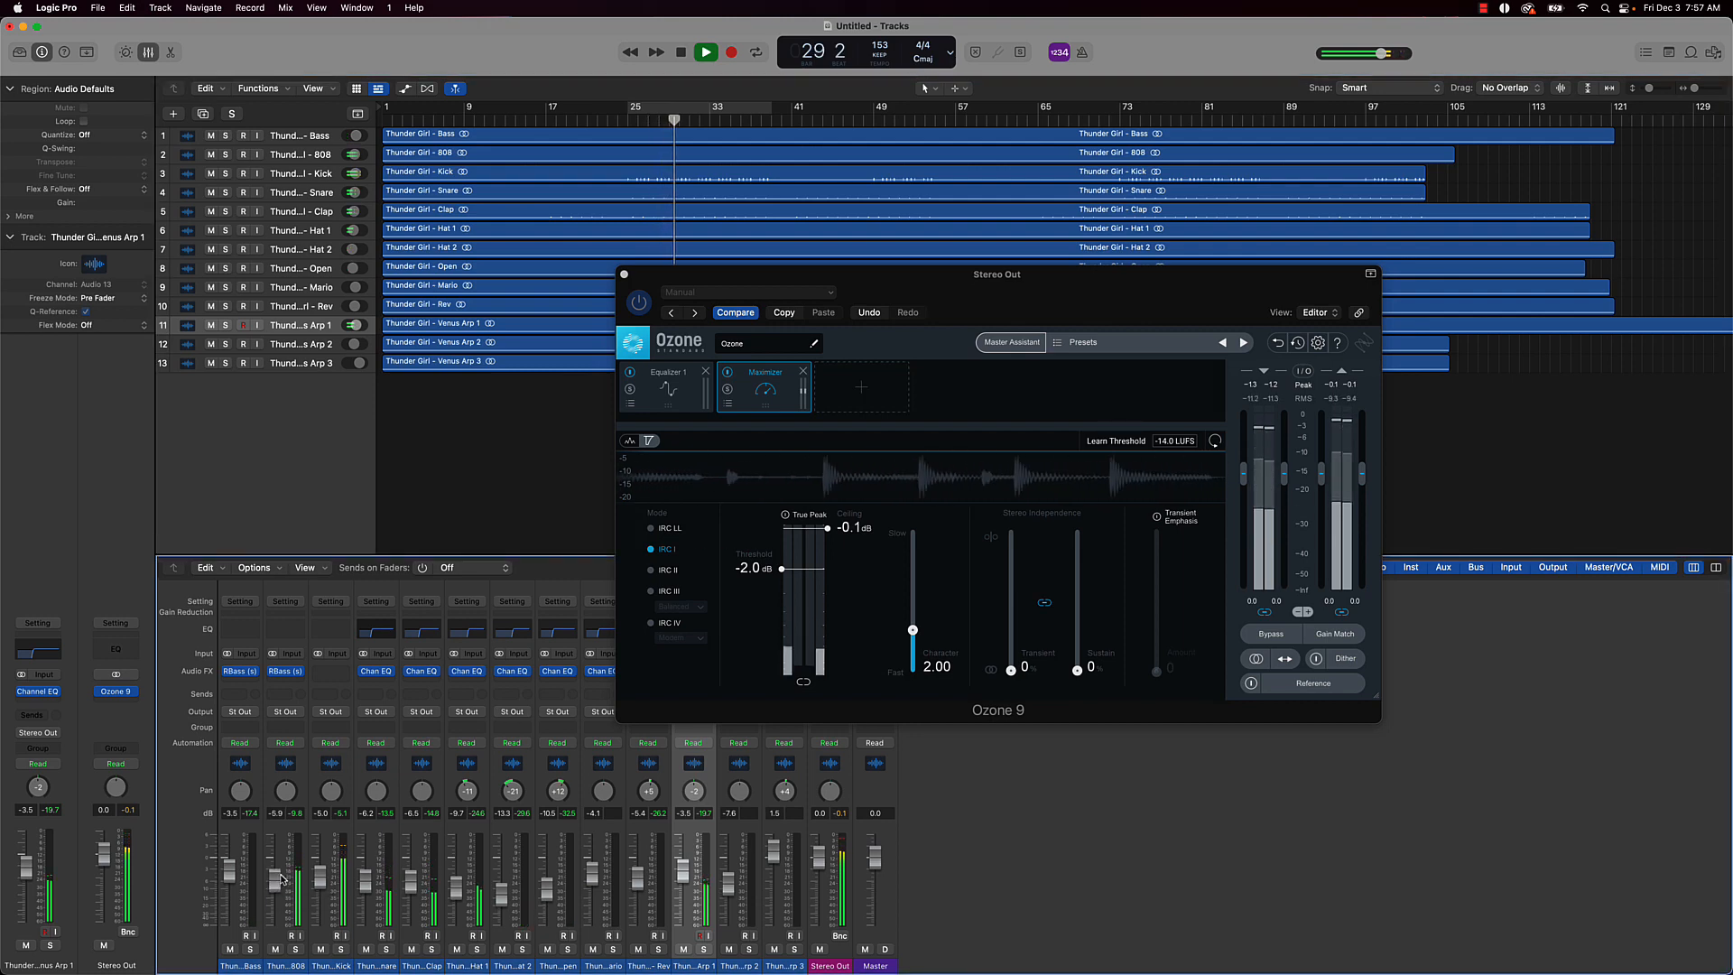
Add a Channel EQ to the 808 with a high-cut at 2360 Hz, and close the open plug-in windows
{"action": "left_click", "coordinate": [293, 630]}
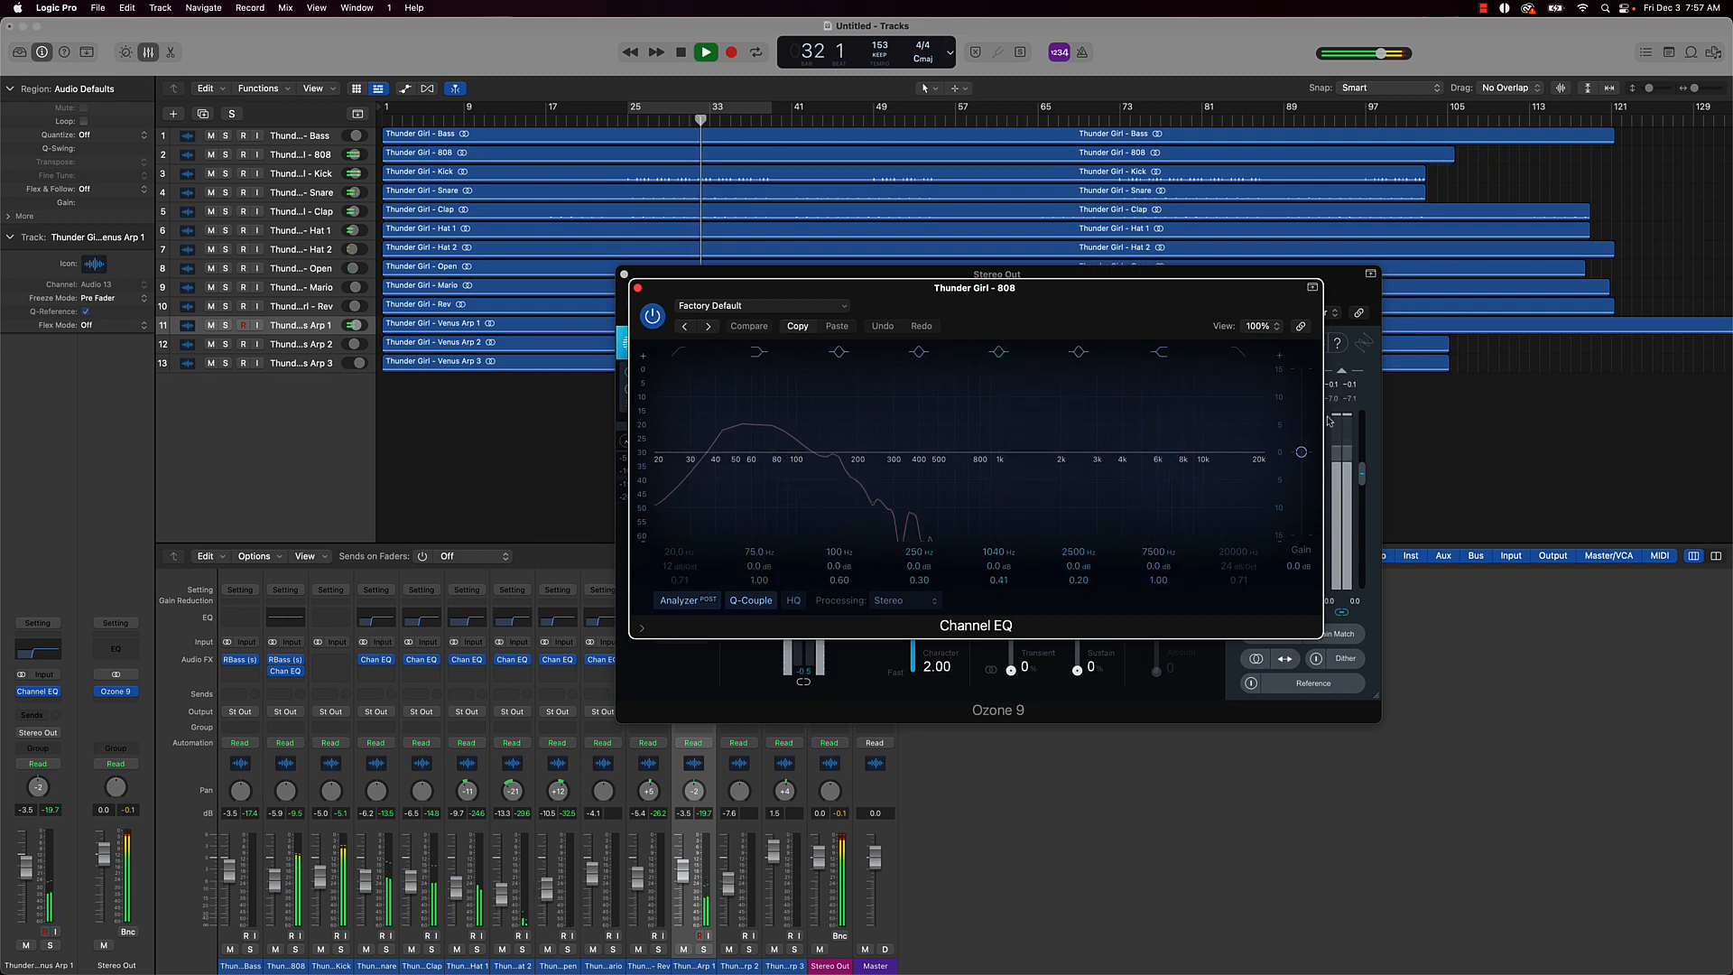
{"action": "left_click", "coordinate": [1237, 351]}
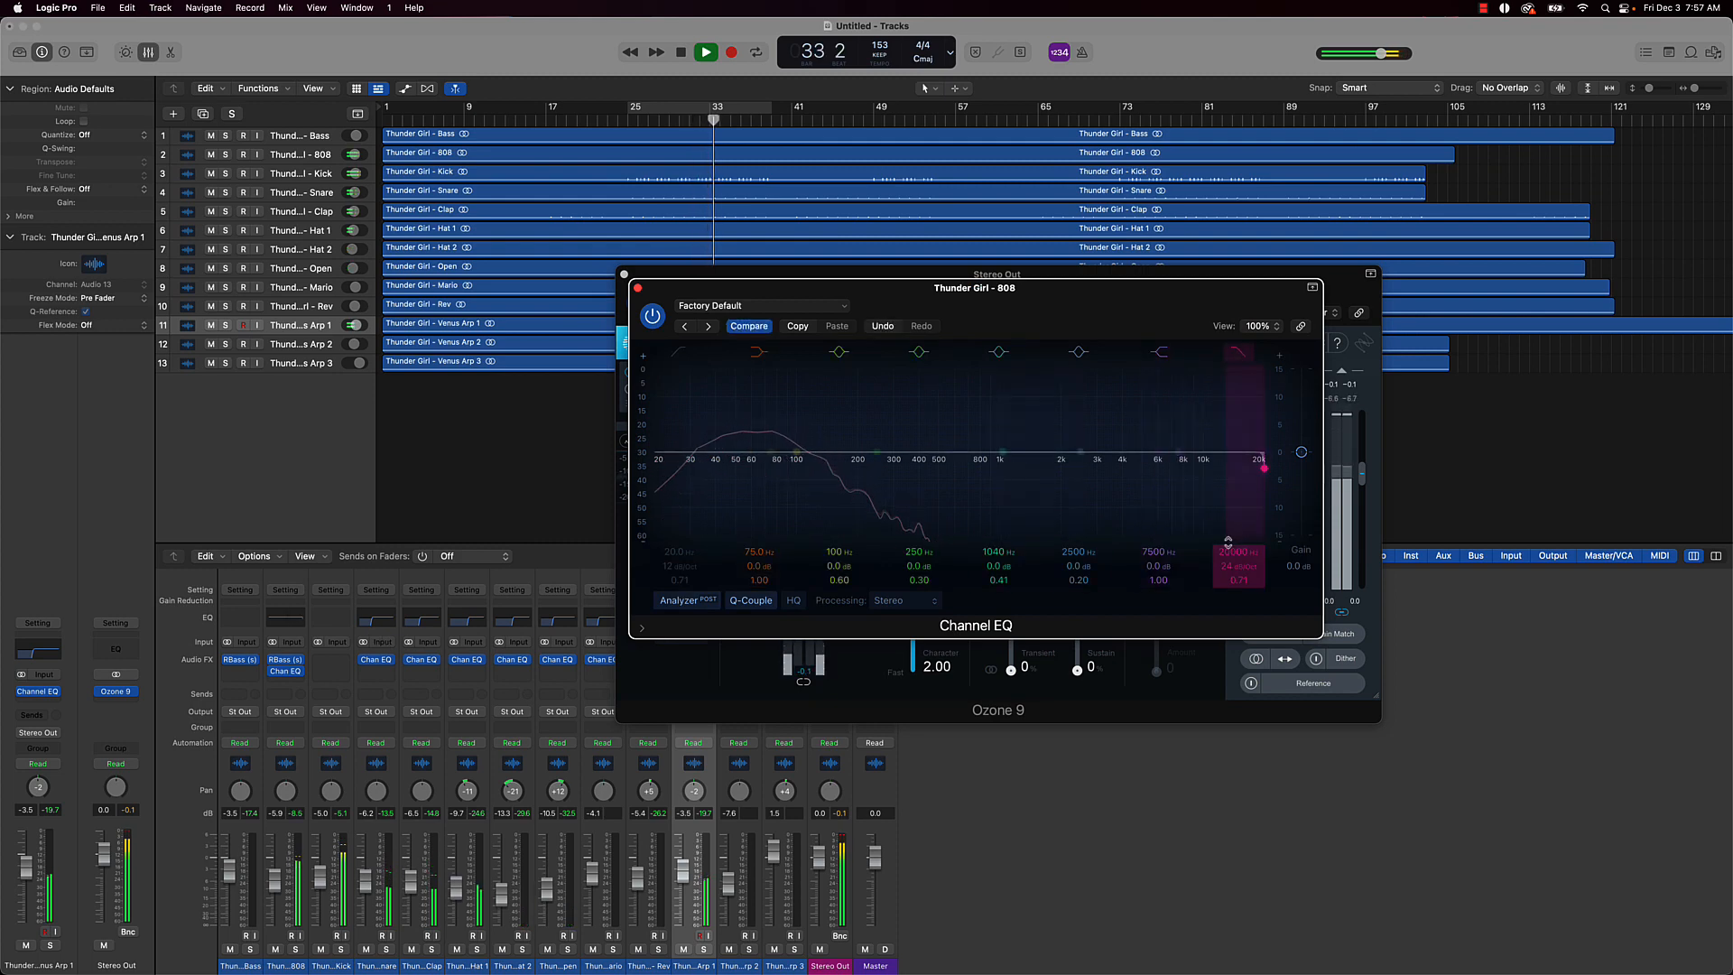
{"action": "left_click_drag", "start_coordinate": [1227, 541], "coordinate": [1228, 630]}
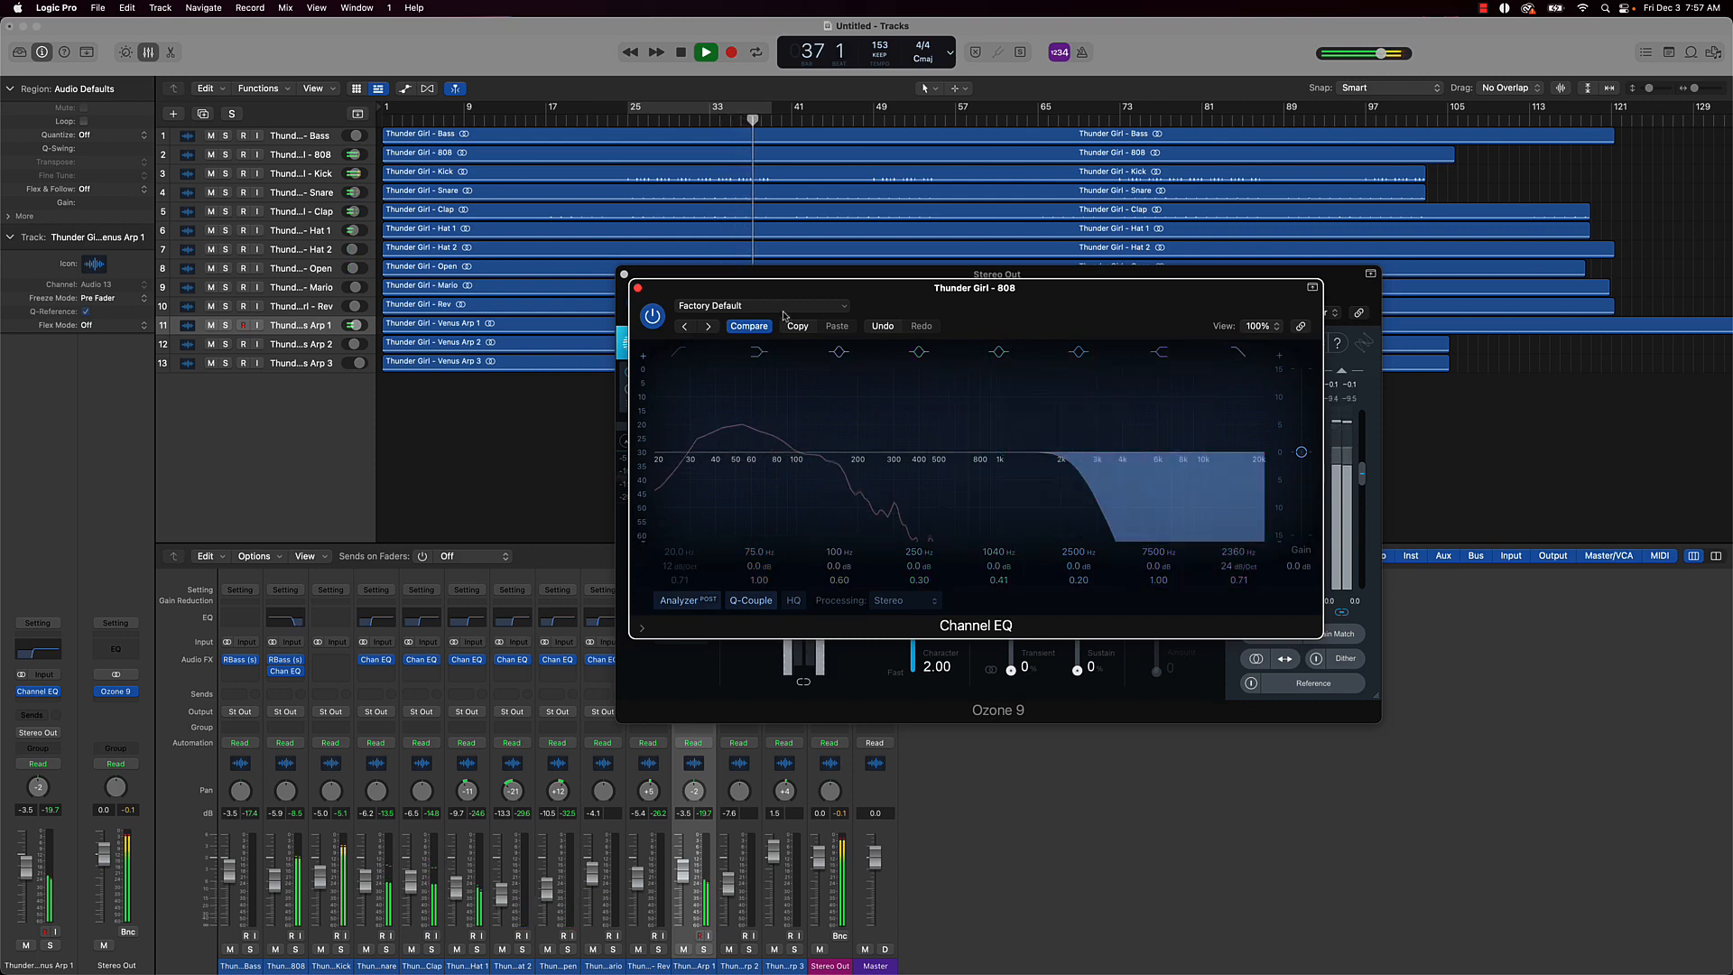
{"action": "left_click", "coordinate": [637, 288]}
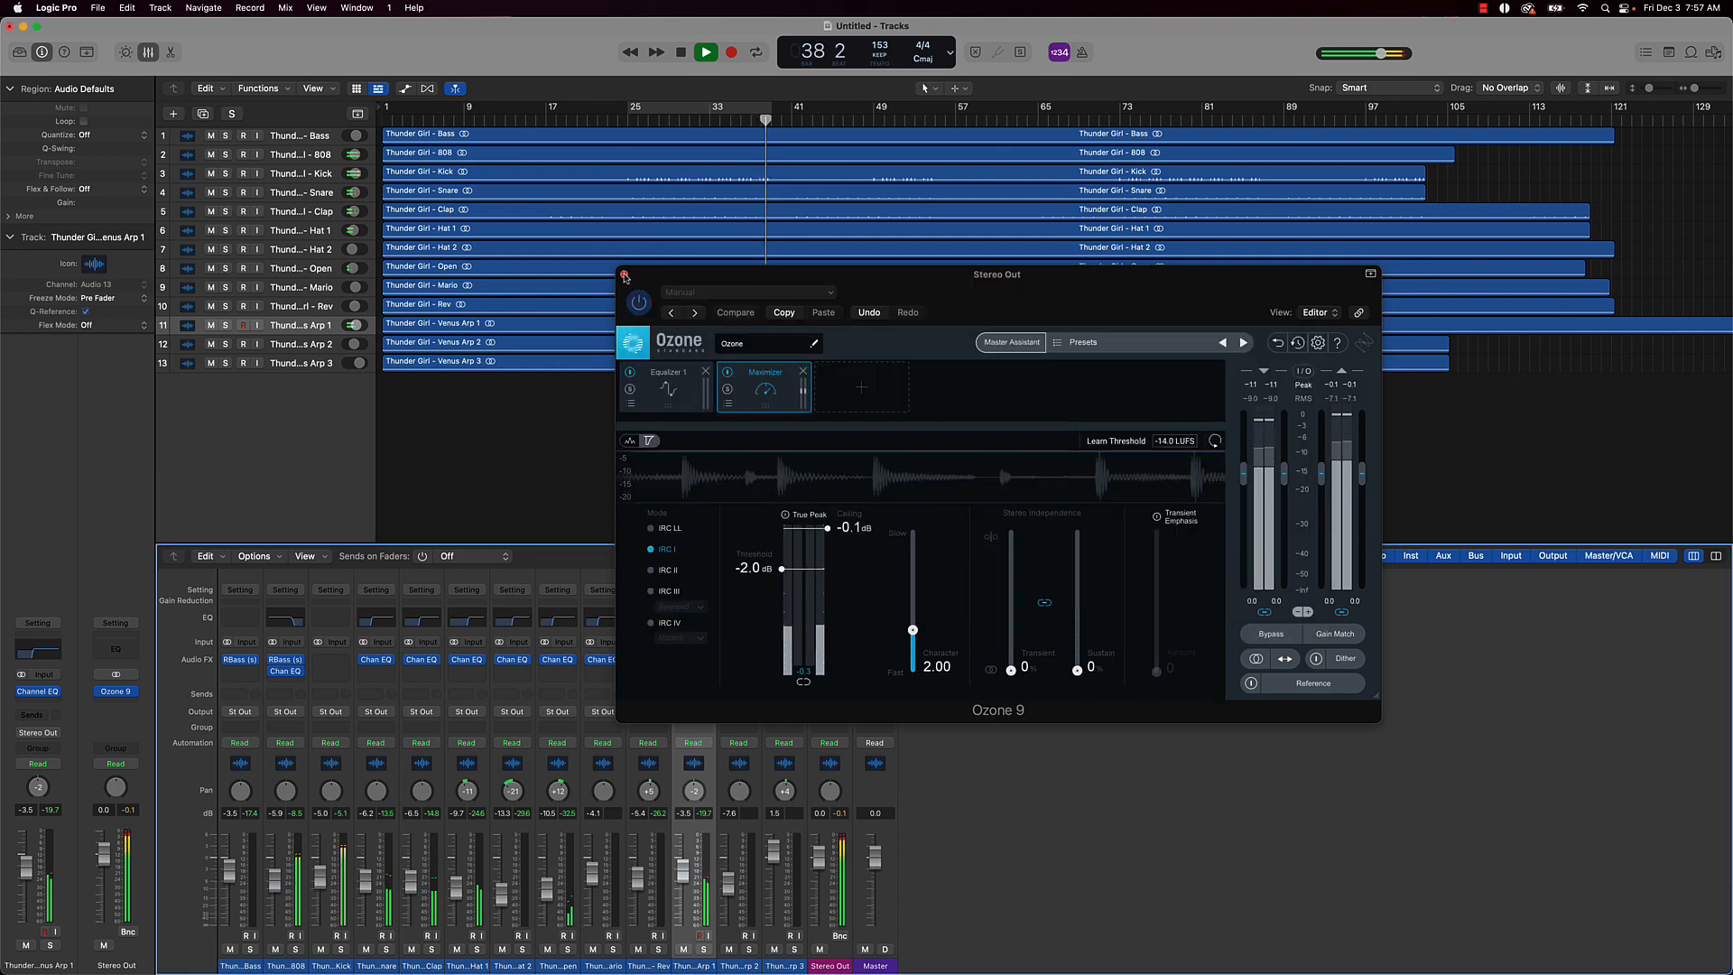
{"action": "left_click", "coordinate": [625, 276]}
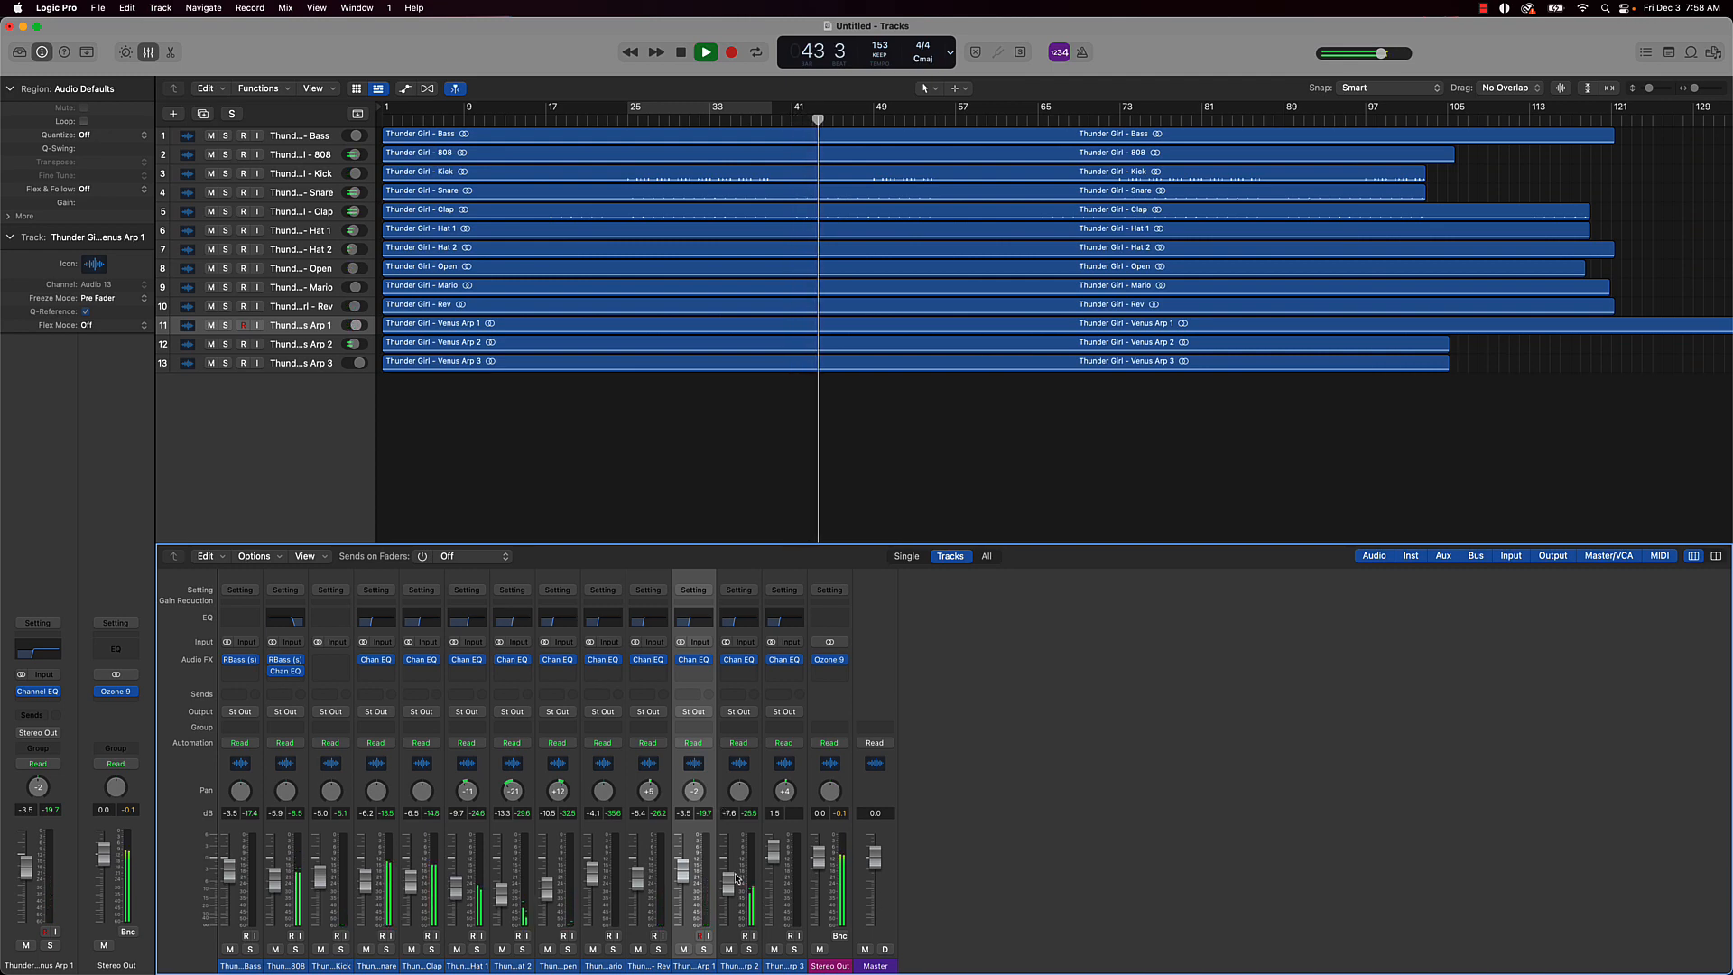
Insert a stereo ValhallaRoom reverb on Venus Arp 1, set its mix to 10.7 %, and close it
{"action": "left_click", "coordinate": [803, 966], "text": "shift"}
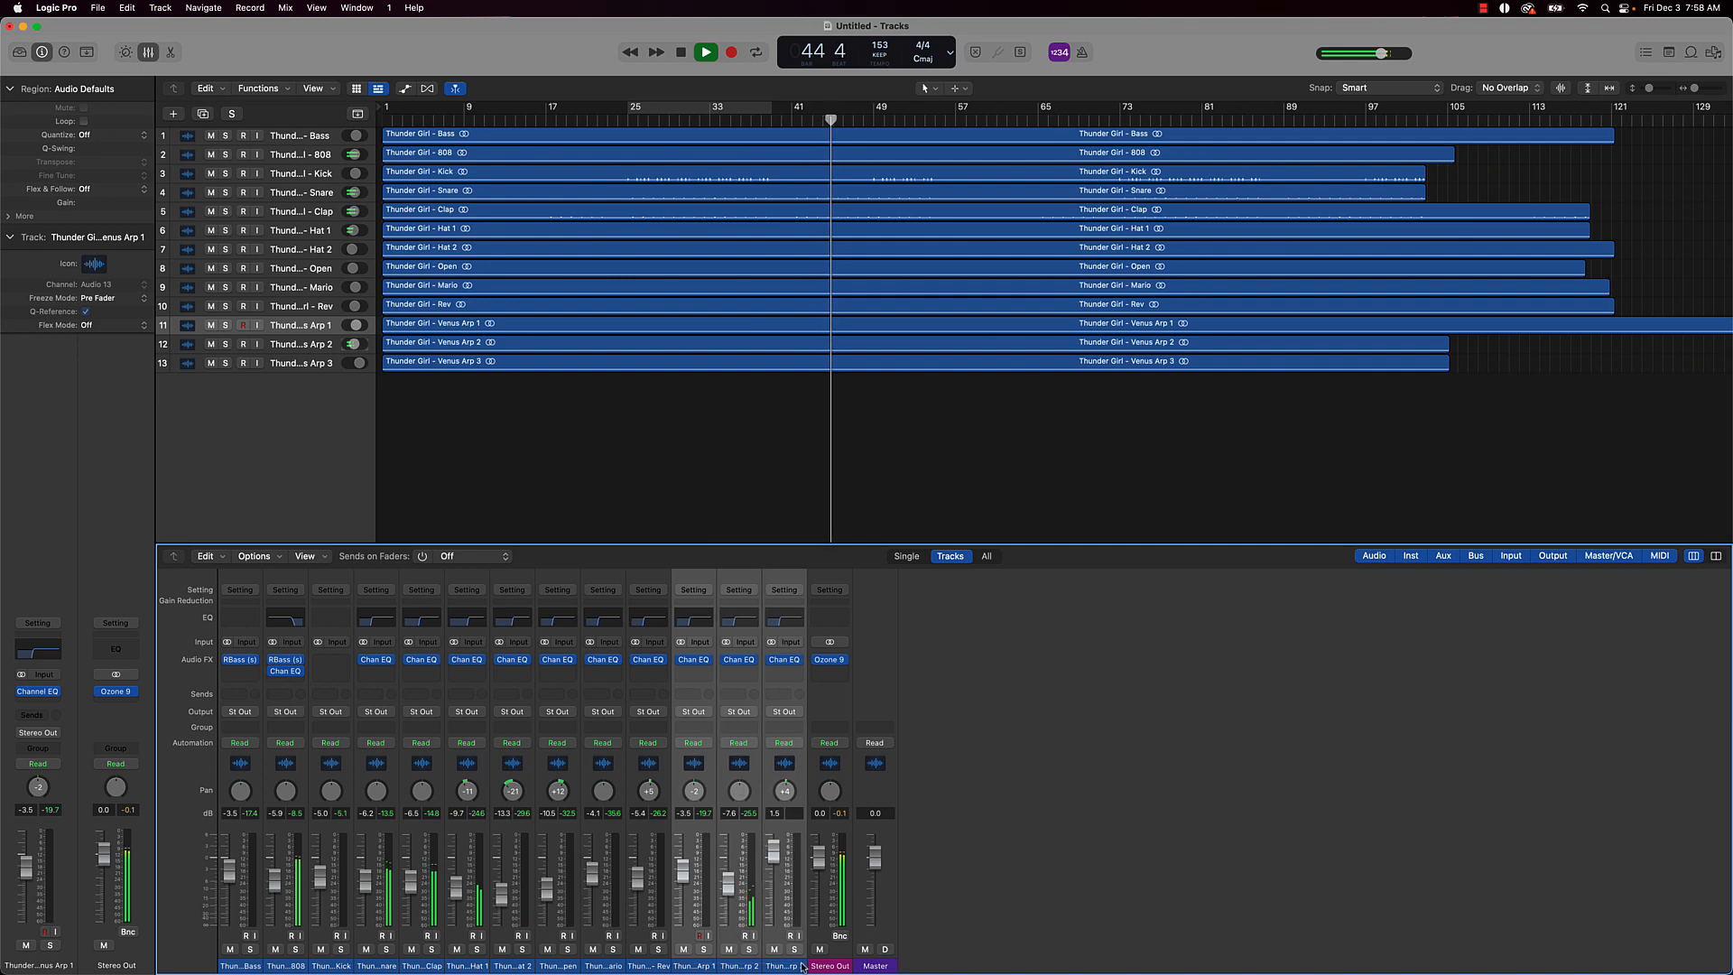
{"action": "left_click_drag", "start_coordinate": [802, 966], "coordinate": [693, 965]}
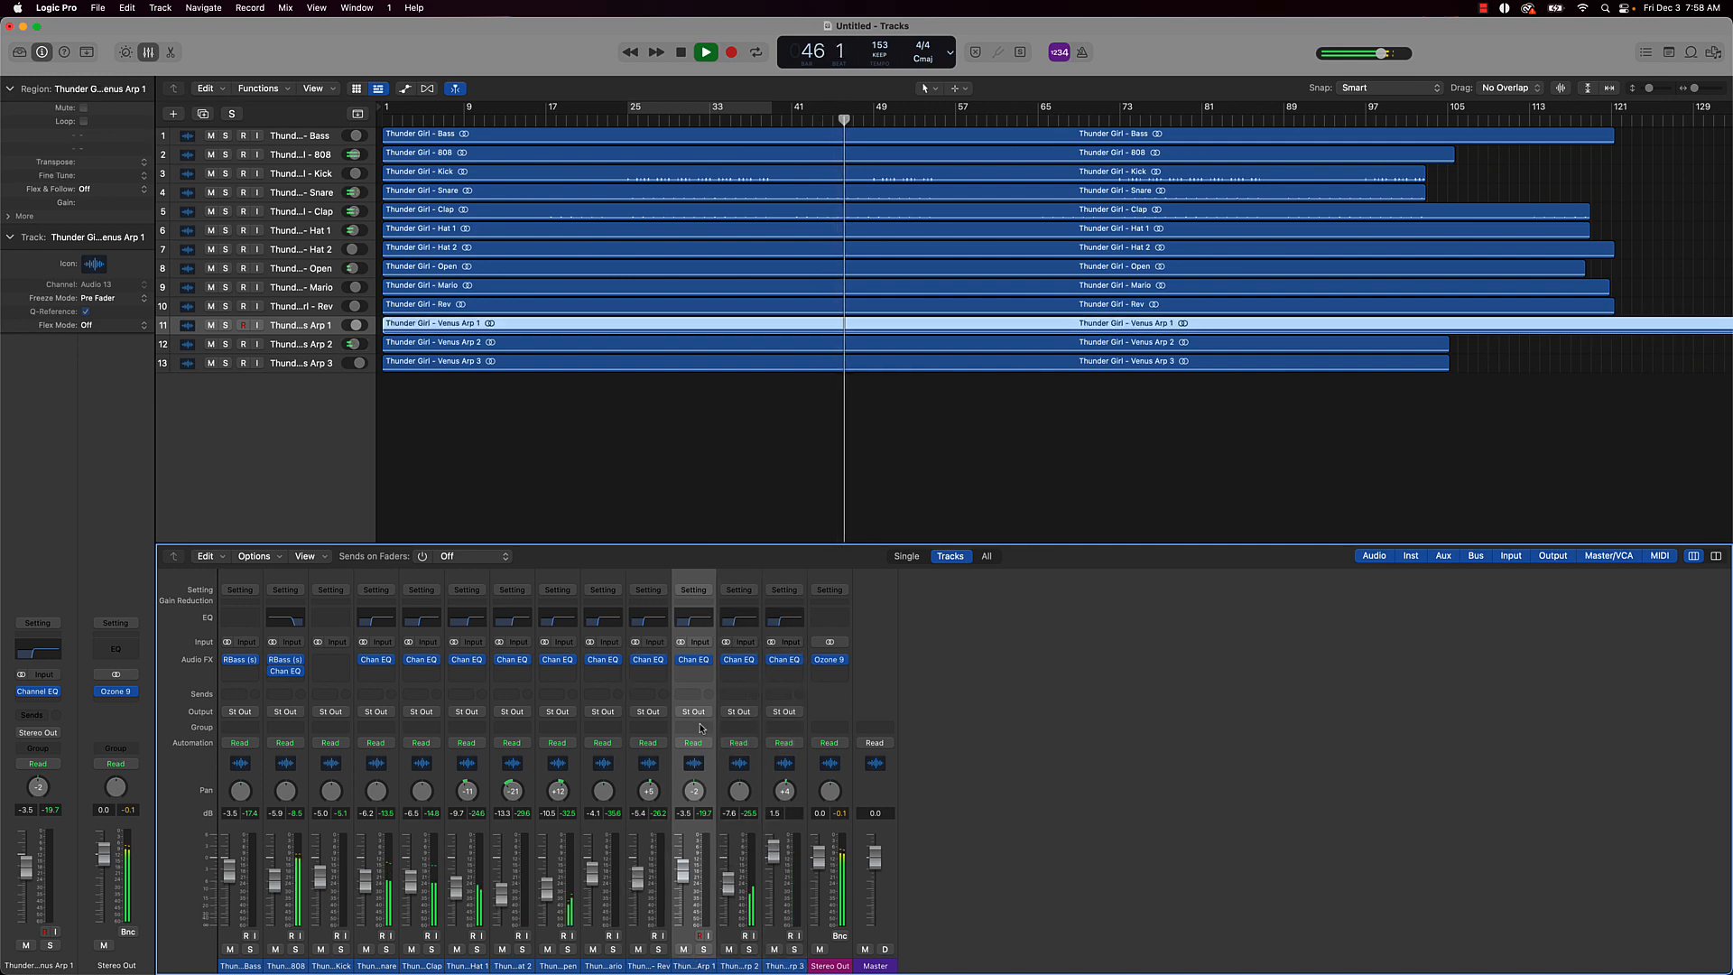
{"action": "left_click", "coordinate": [693, 671]}
{"action": "mouse_move", "coordinate": [740, 754]}
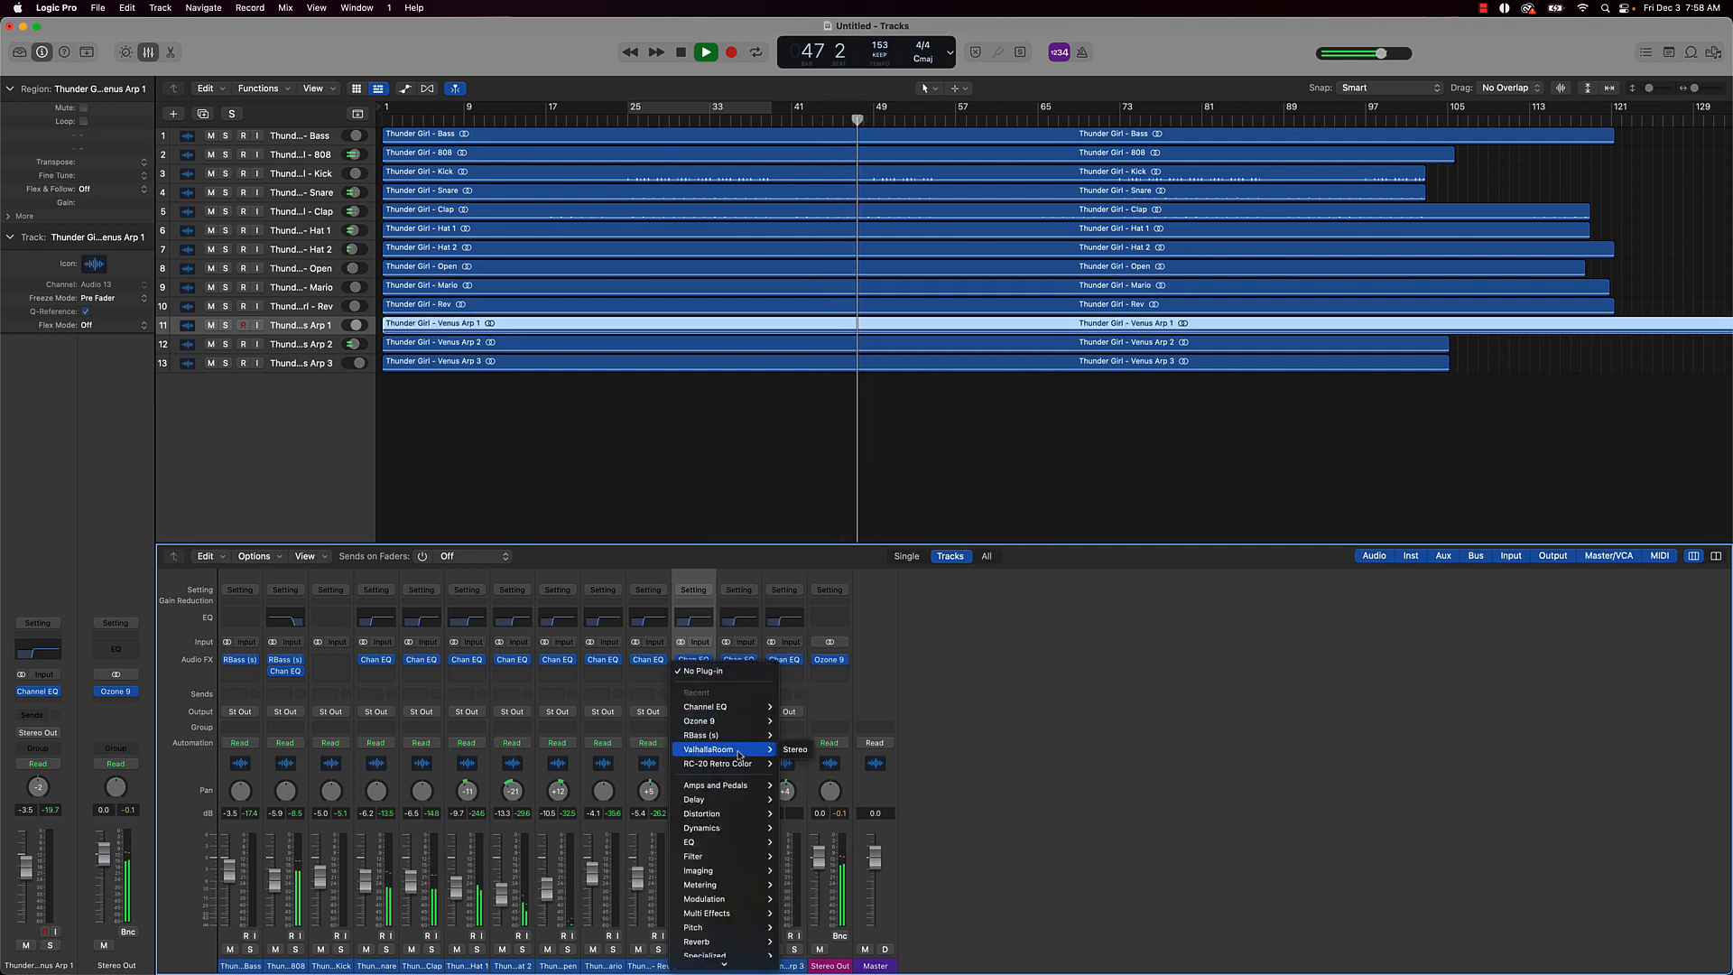
{"action": "left_click", "coordinate": [795, 749]}
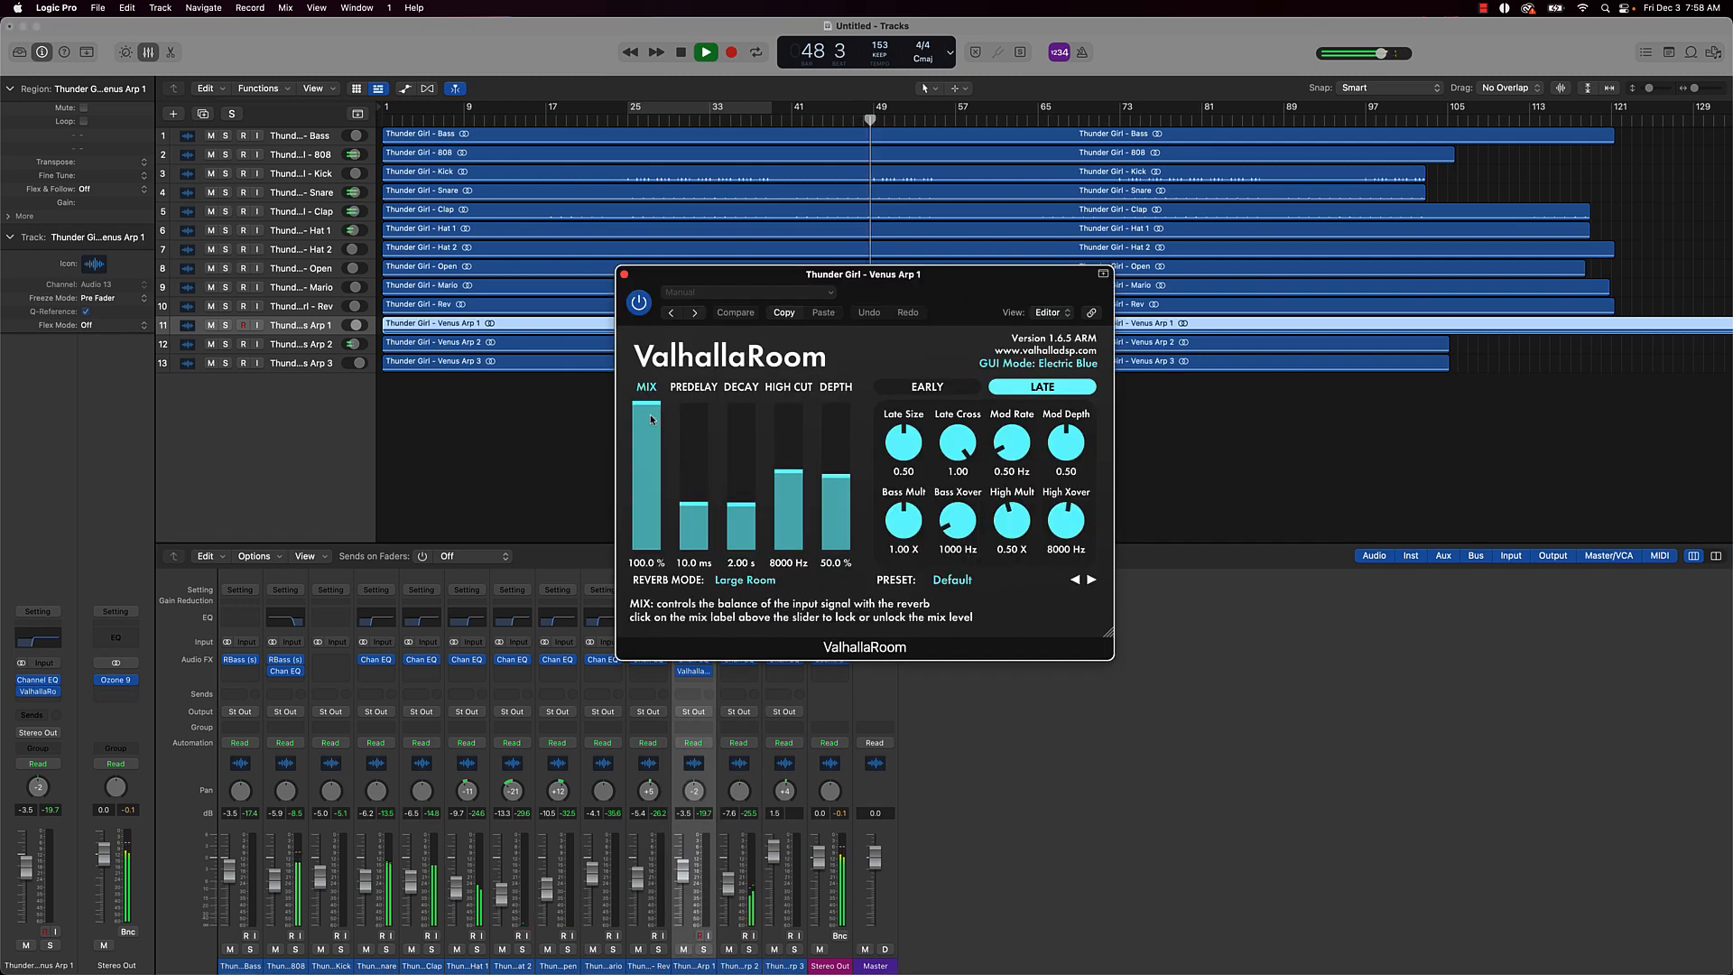
{"action": "left_click_drag", "start_coordinate": [651, 418], "coordinate": [651, 533]}
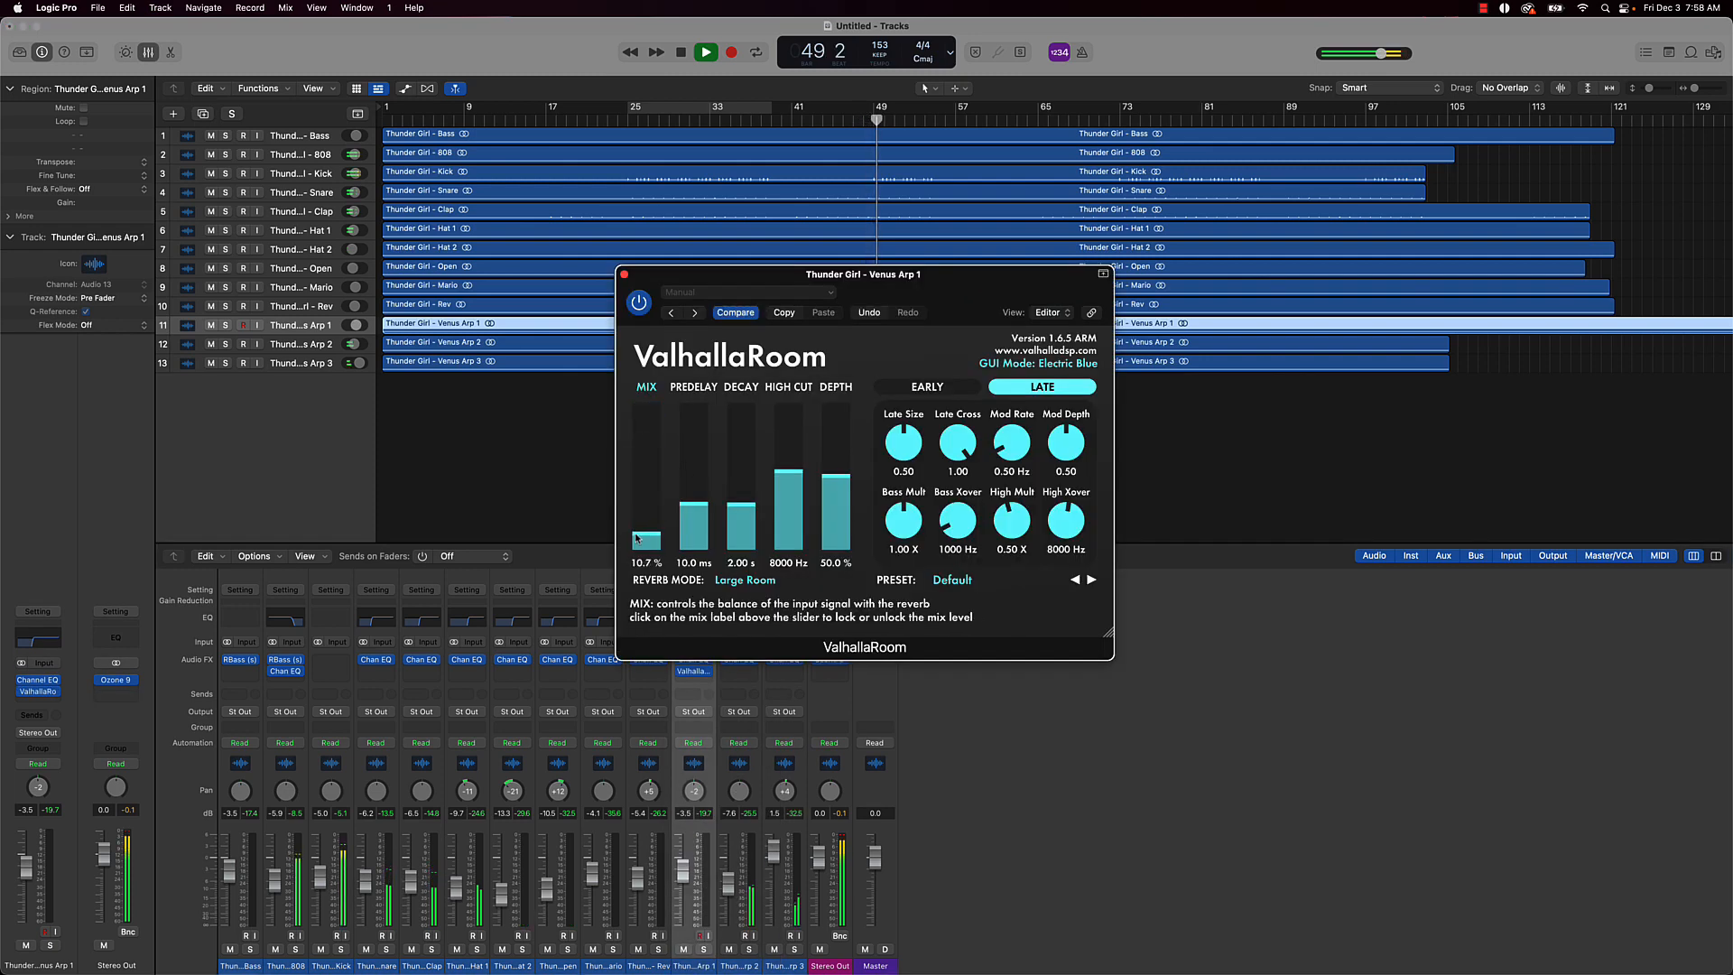
{"action": "left_click", "coordinate": [624, 274]}
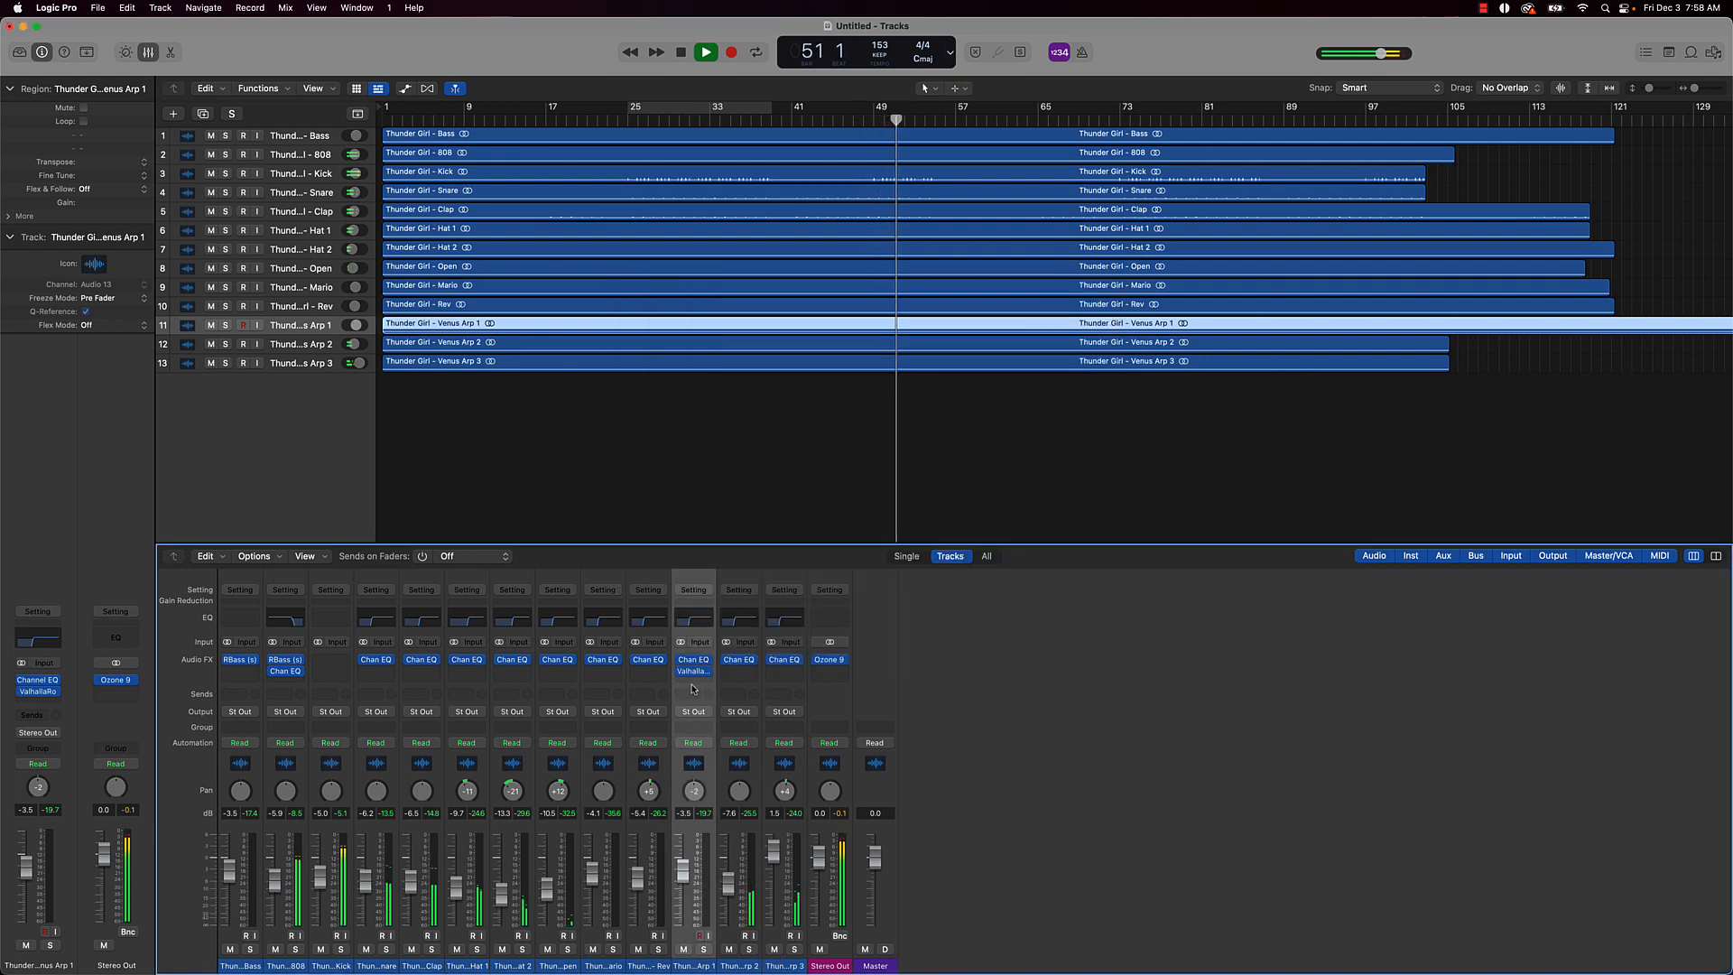
Copy Venus Arp 1's ValhallaRoom to Venus Arp 2, and set the copy's predelay to 4.9 ms and decay to 1.60 s
{"action": "left_click_drag", "start_coordinate": [694, 671], "coordinate": [736, 674]}
{"action": "left_click", "coordinate": [735, 674]}
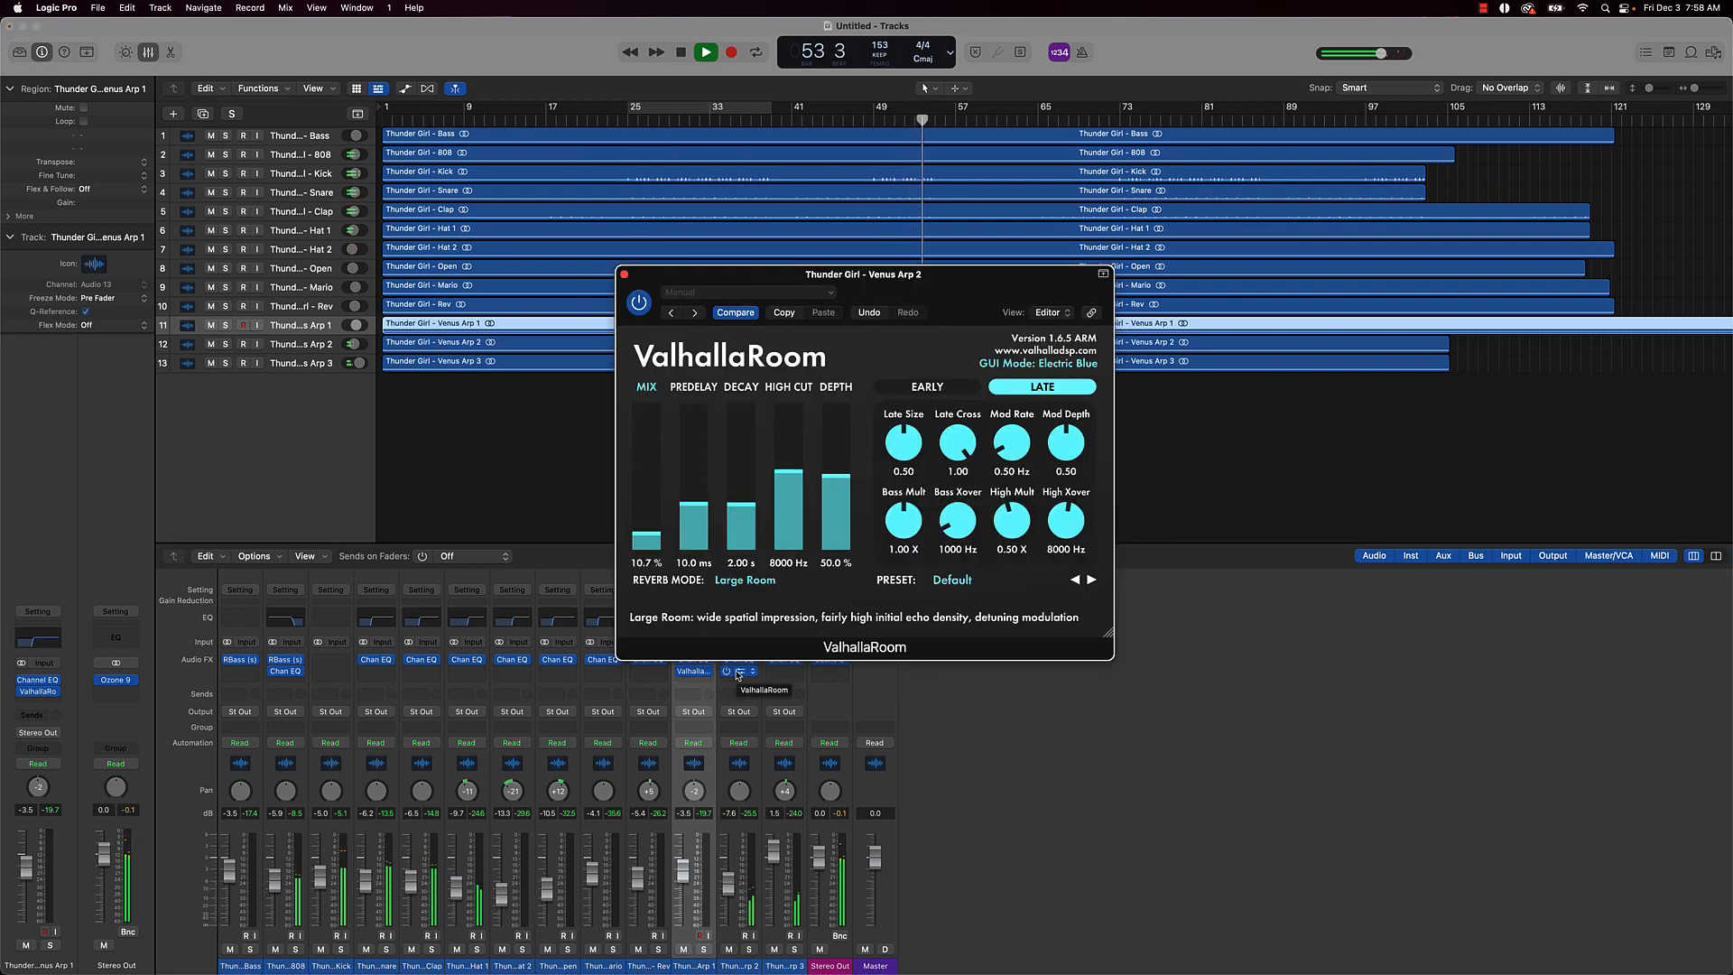
{"action": "mouse_move", "coordinate": [704, 503]}
{"action": "left_mouse_down"}
{"action": "mouse_move", "coordinate": [744, 510]}
{"action": "mouse_move", "coordinate": [701, 516]}
{"action": "left_mouse_up"}
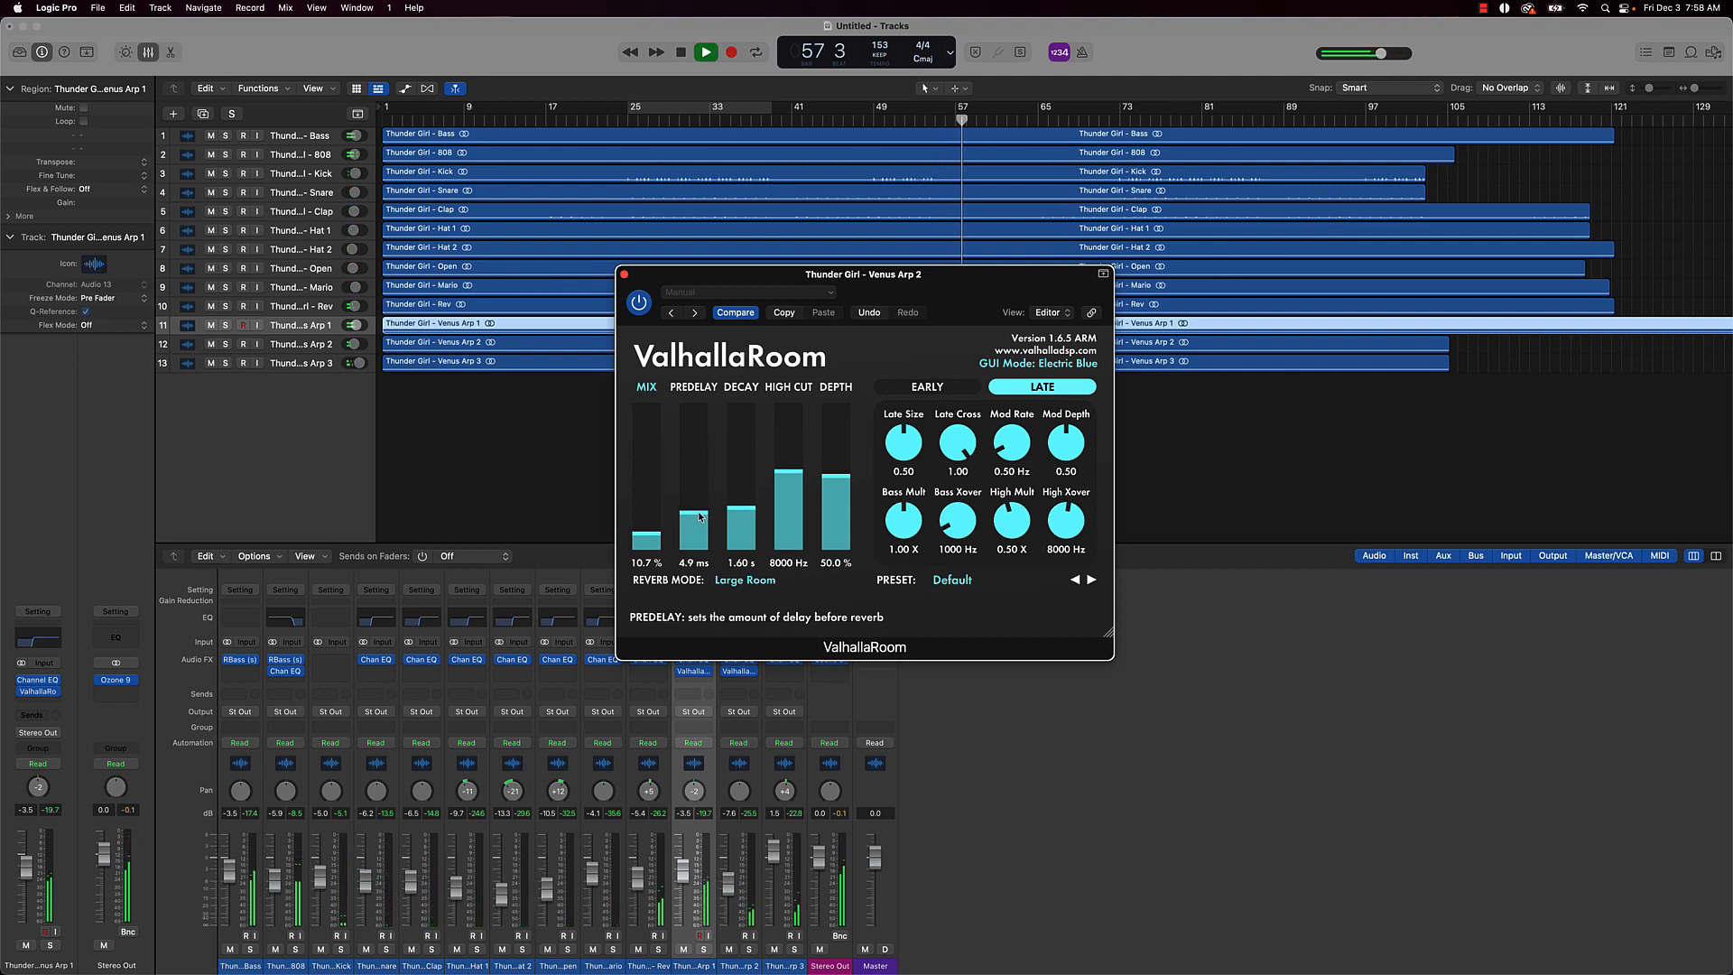
{"action": "key", "text": "super+w"}
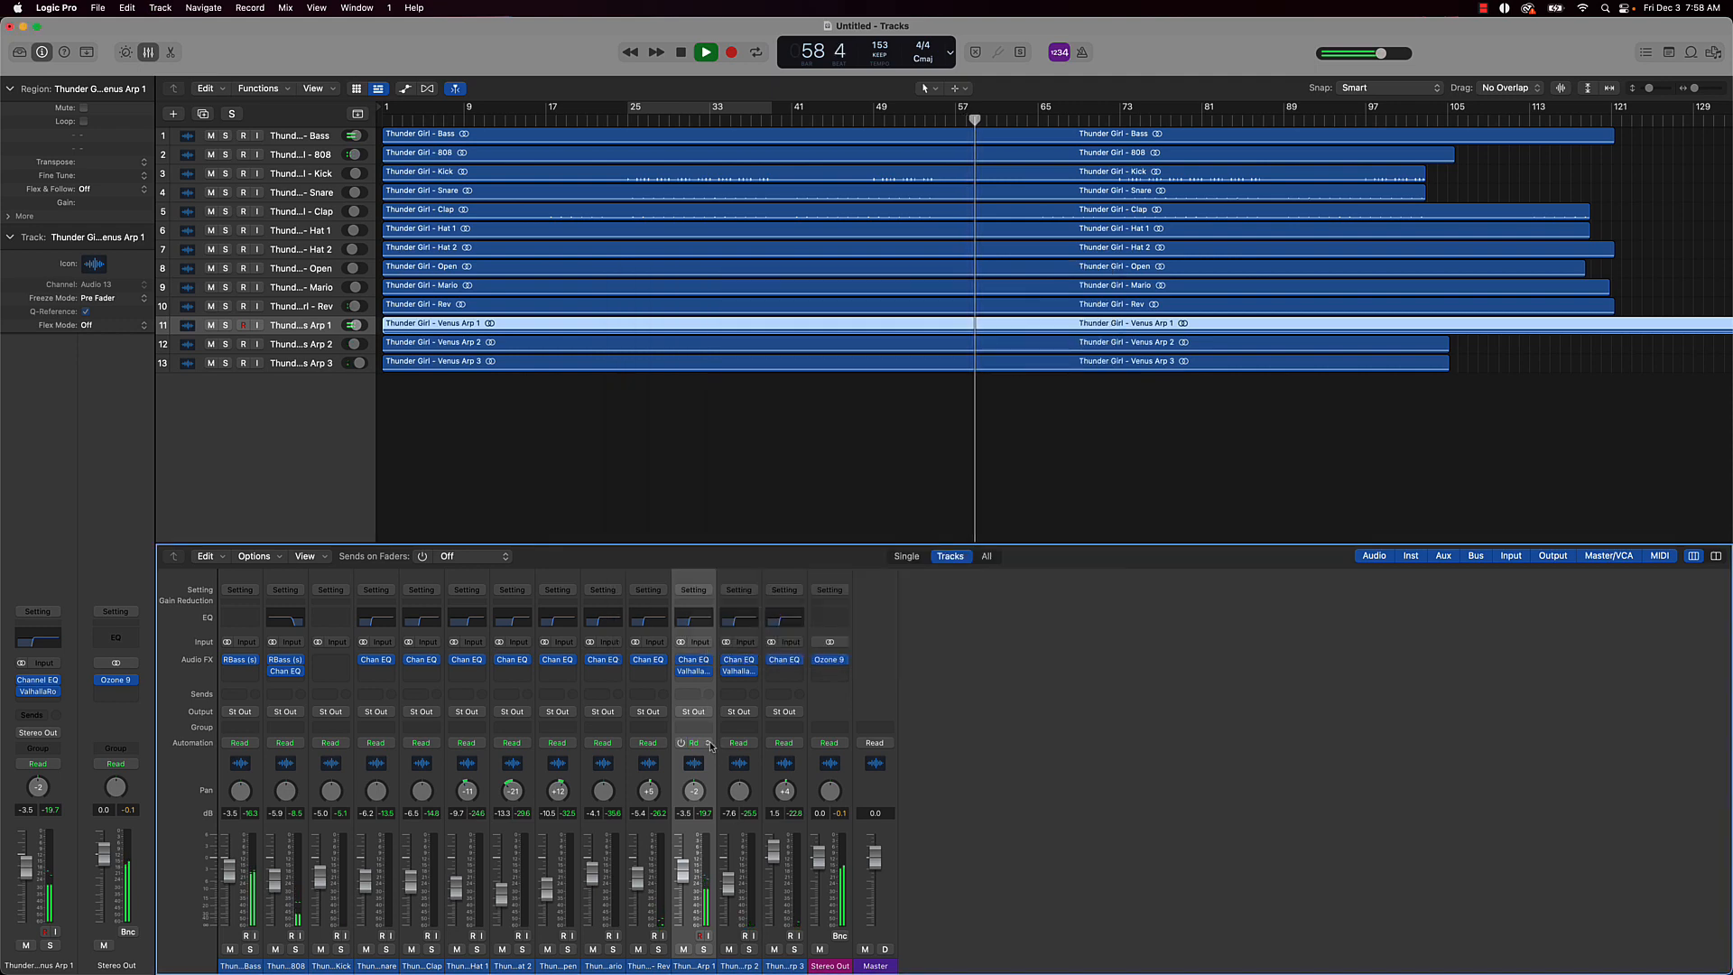
Set the predelay of Venus Arp 1's ValhallaRoom to 5.6 ms, close the plug-in, and stop playback
{"action": "left_click", "coordinate": [693, 670]}
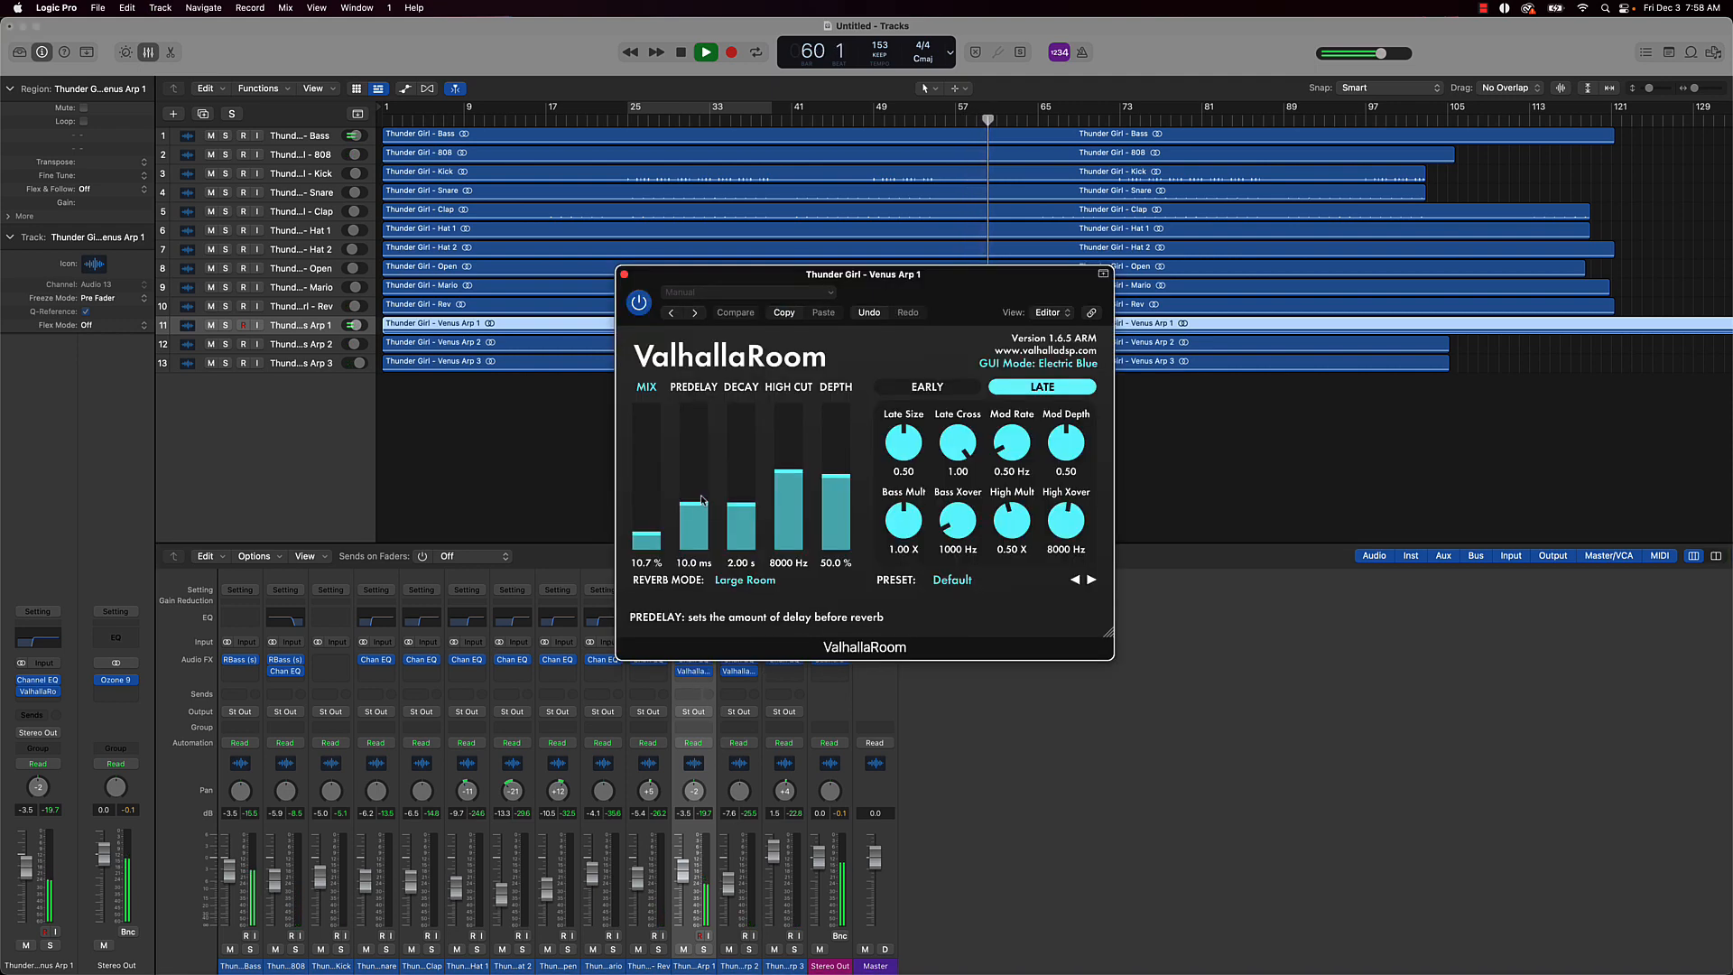
{"action": "left_click_drag", "start_coordinate": [702, 499], "coordinate": [702, 510]}
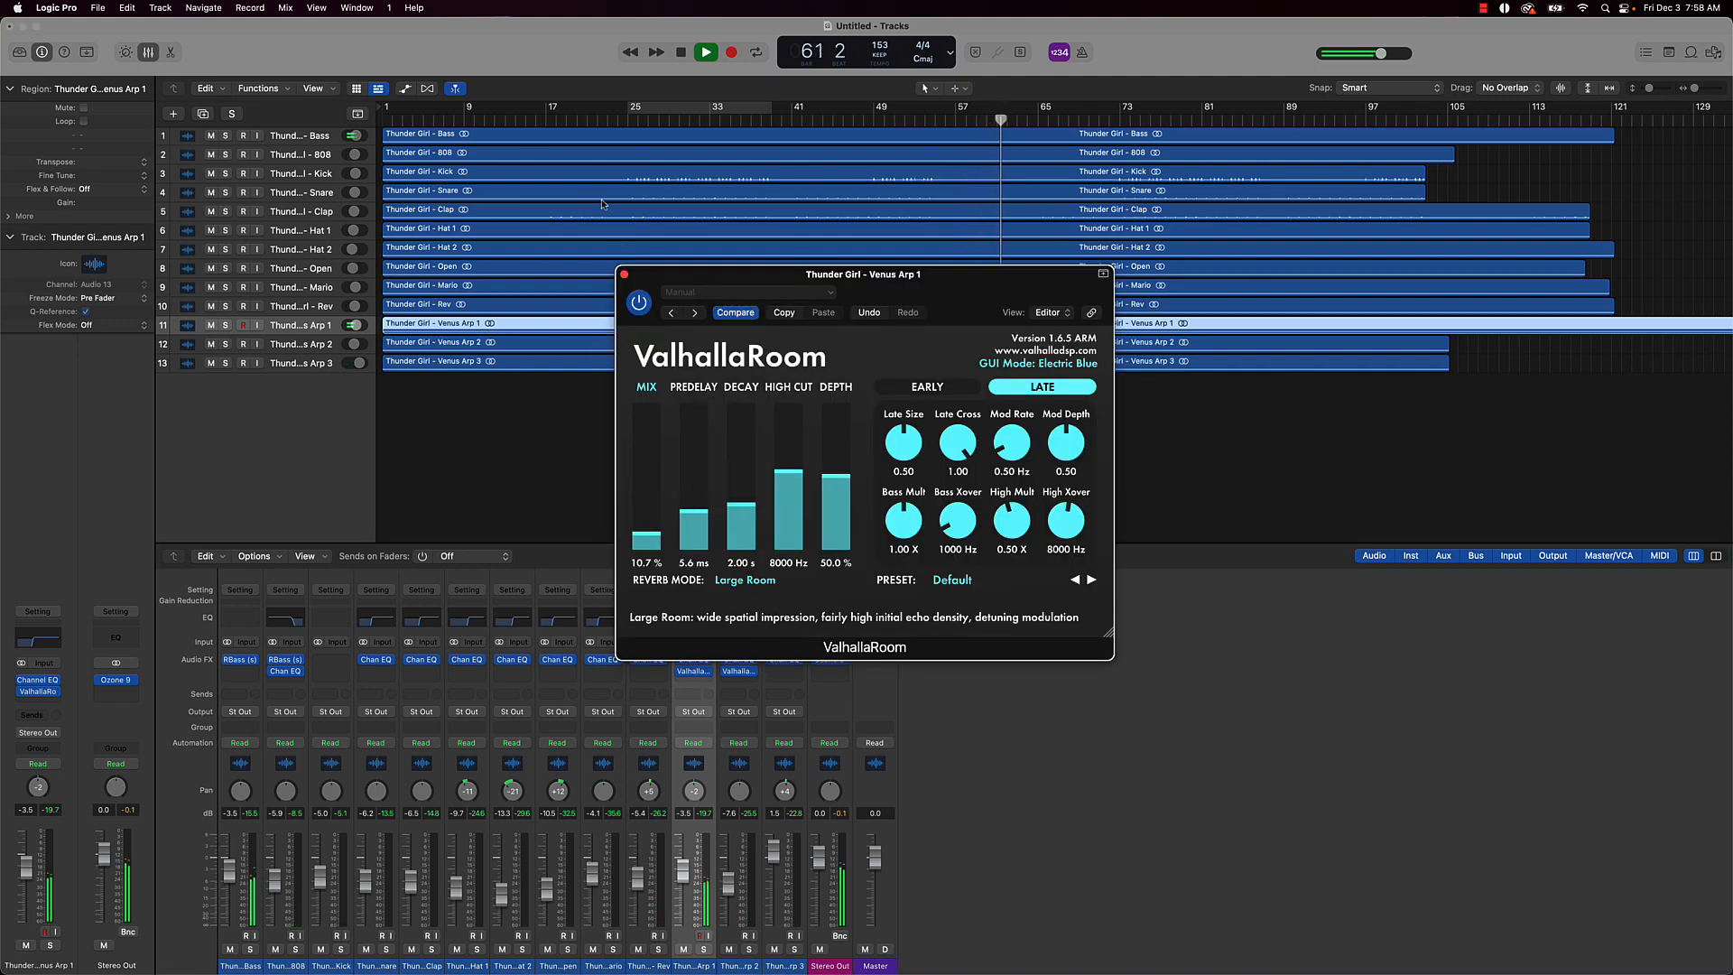
{"action": "key", "text": "super+w"}
{"action": "left_click", "coordinate": [792, 479]}
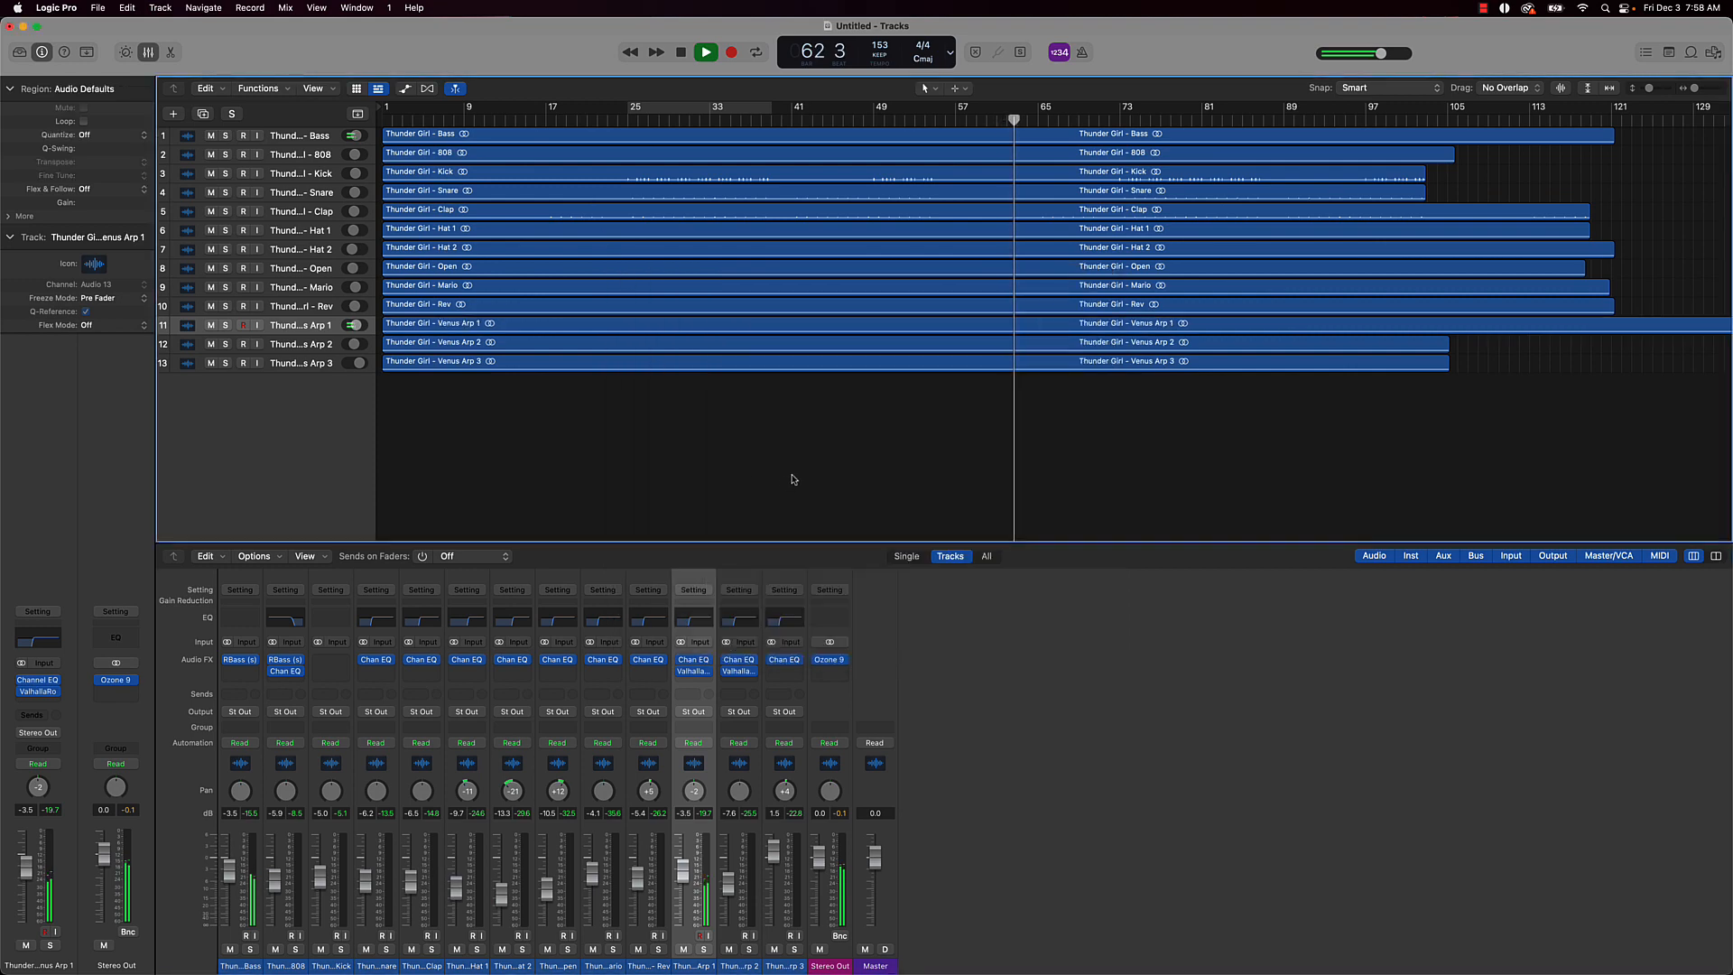
{"action": "key", "text": "space"}
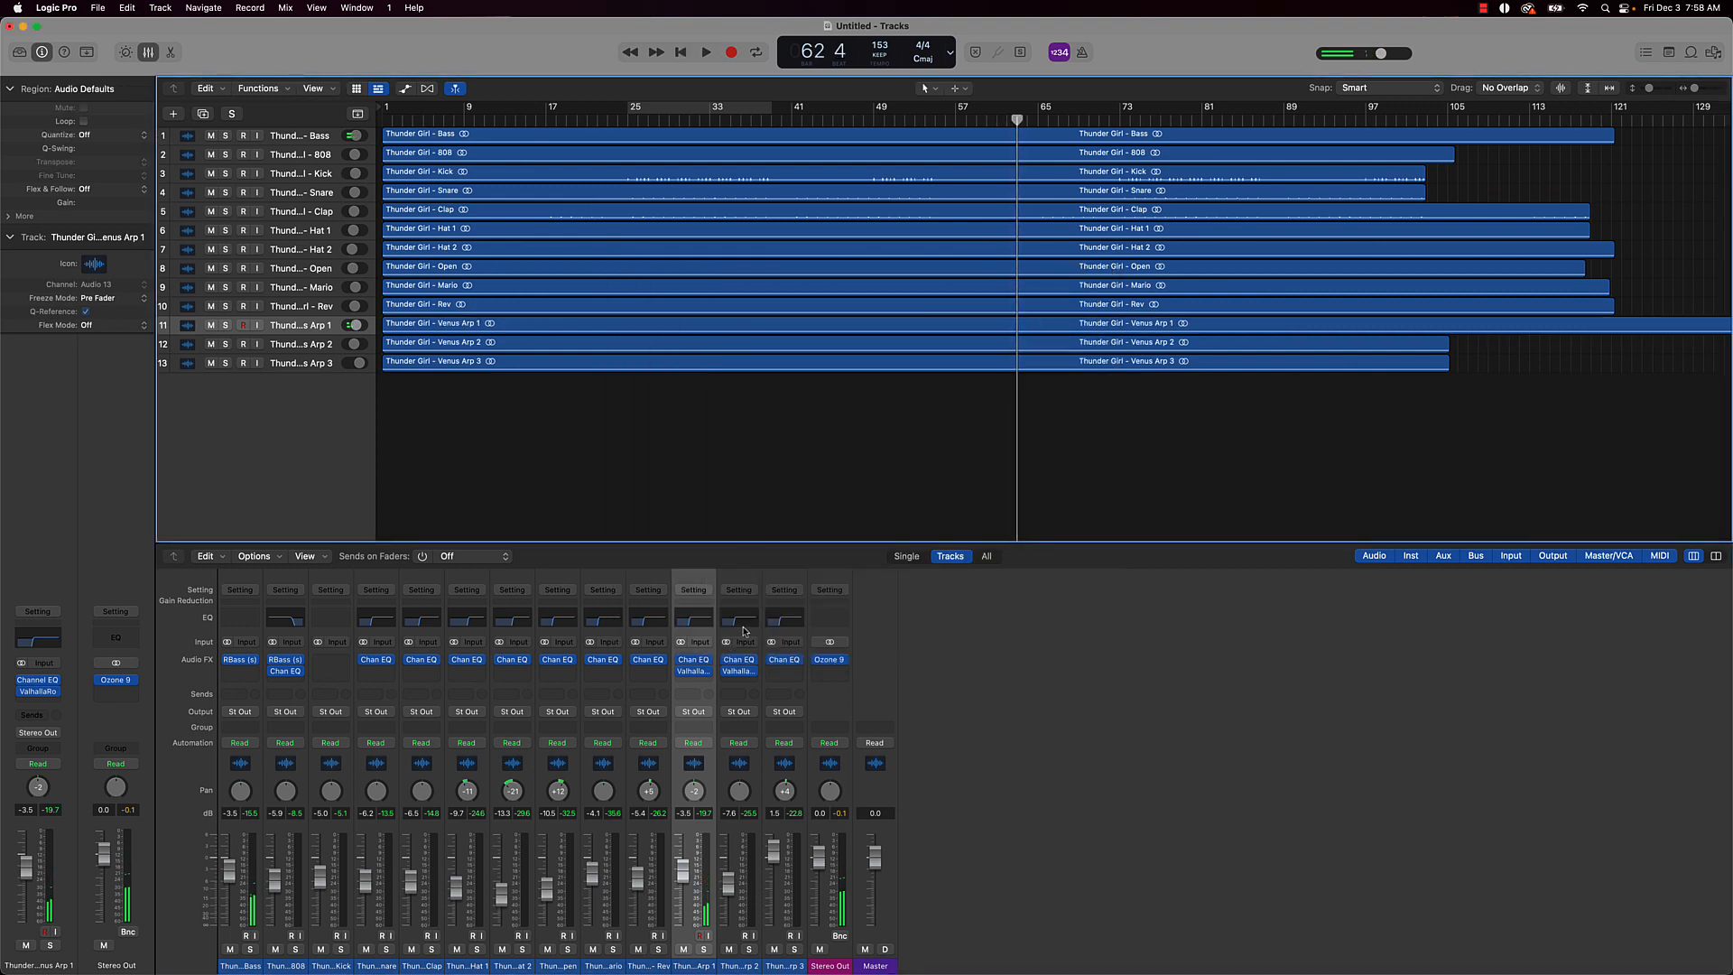
Lower the mix of Venus Arp 1's ValhallaRoom to 10.1 % and close the plug-in
{"action": "mouse_move", "coordinate": [708, 674]}
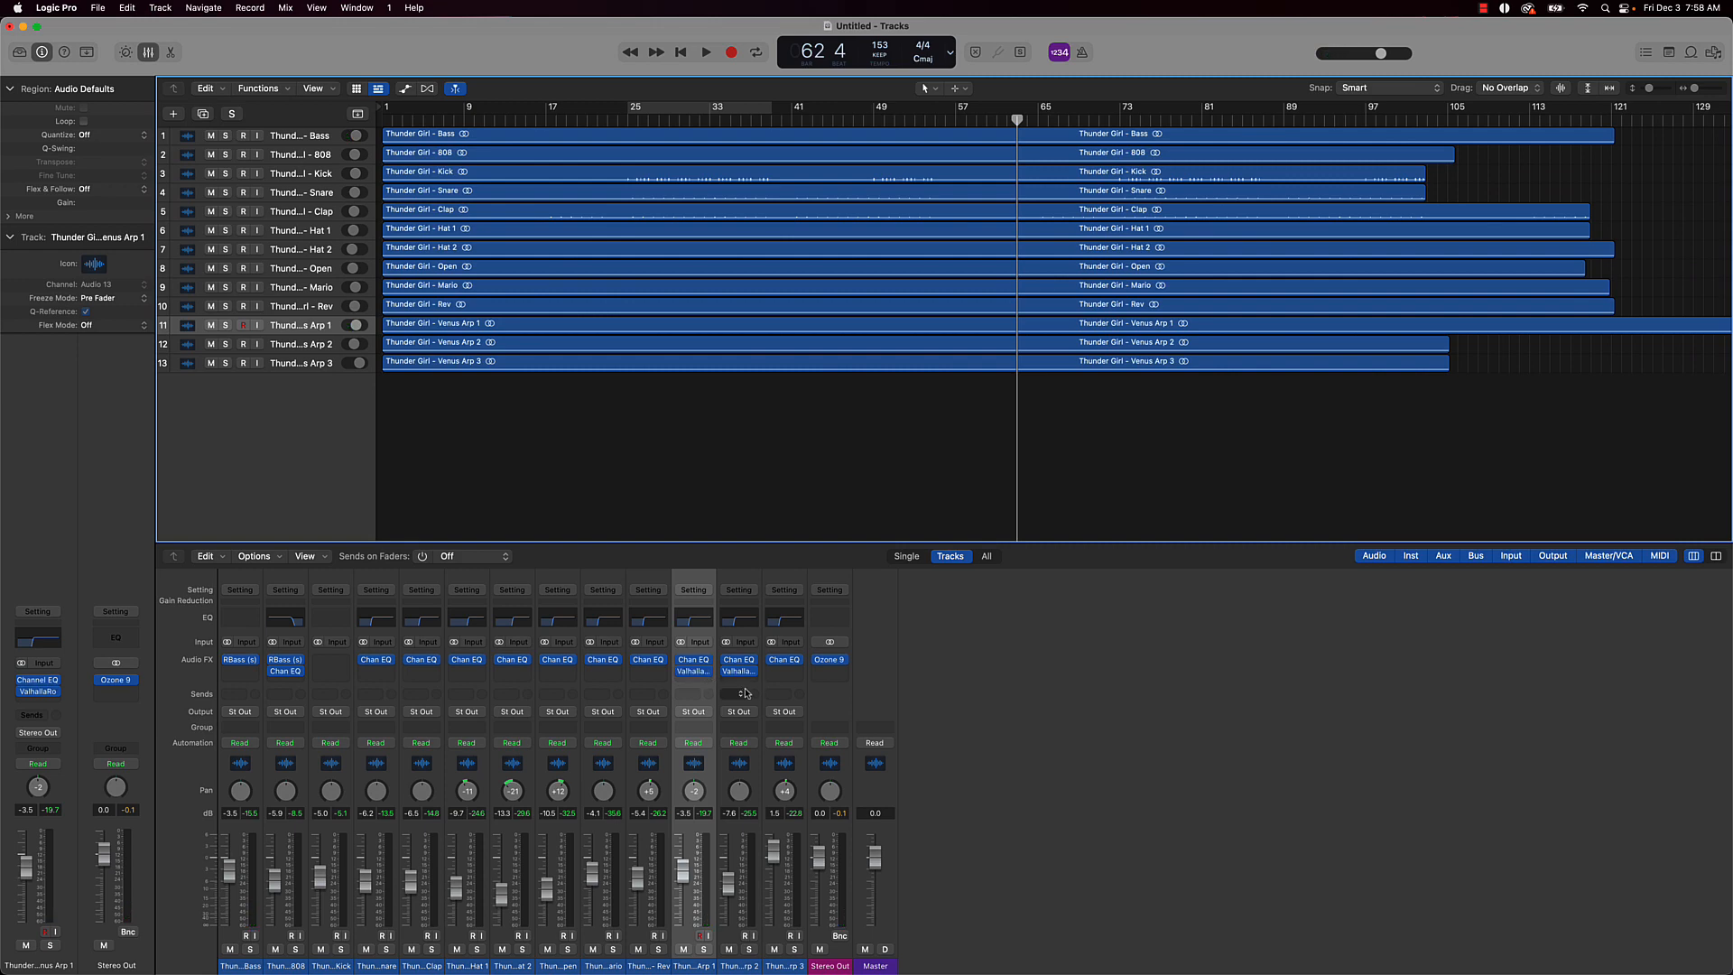
{"action": "left_click", "coordinate": [693, 676]}
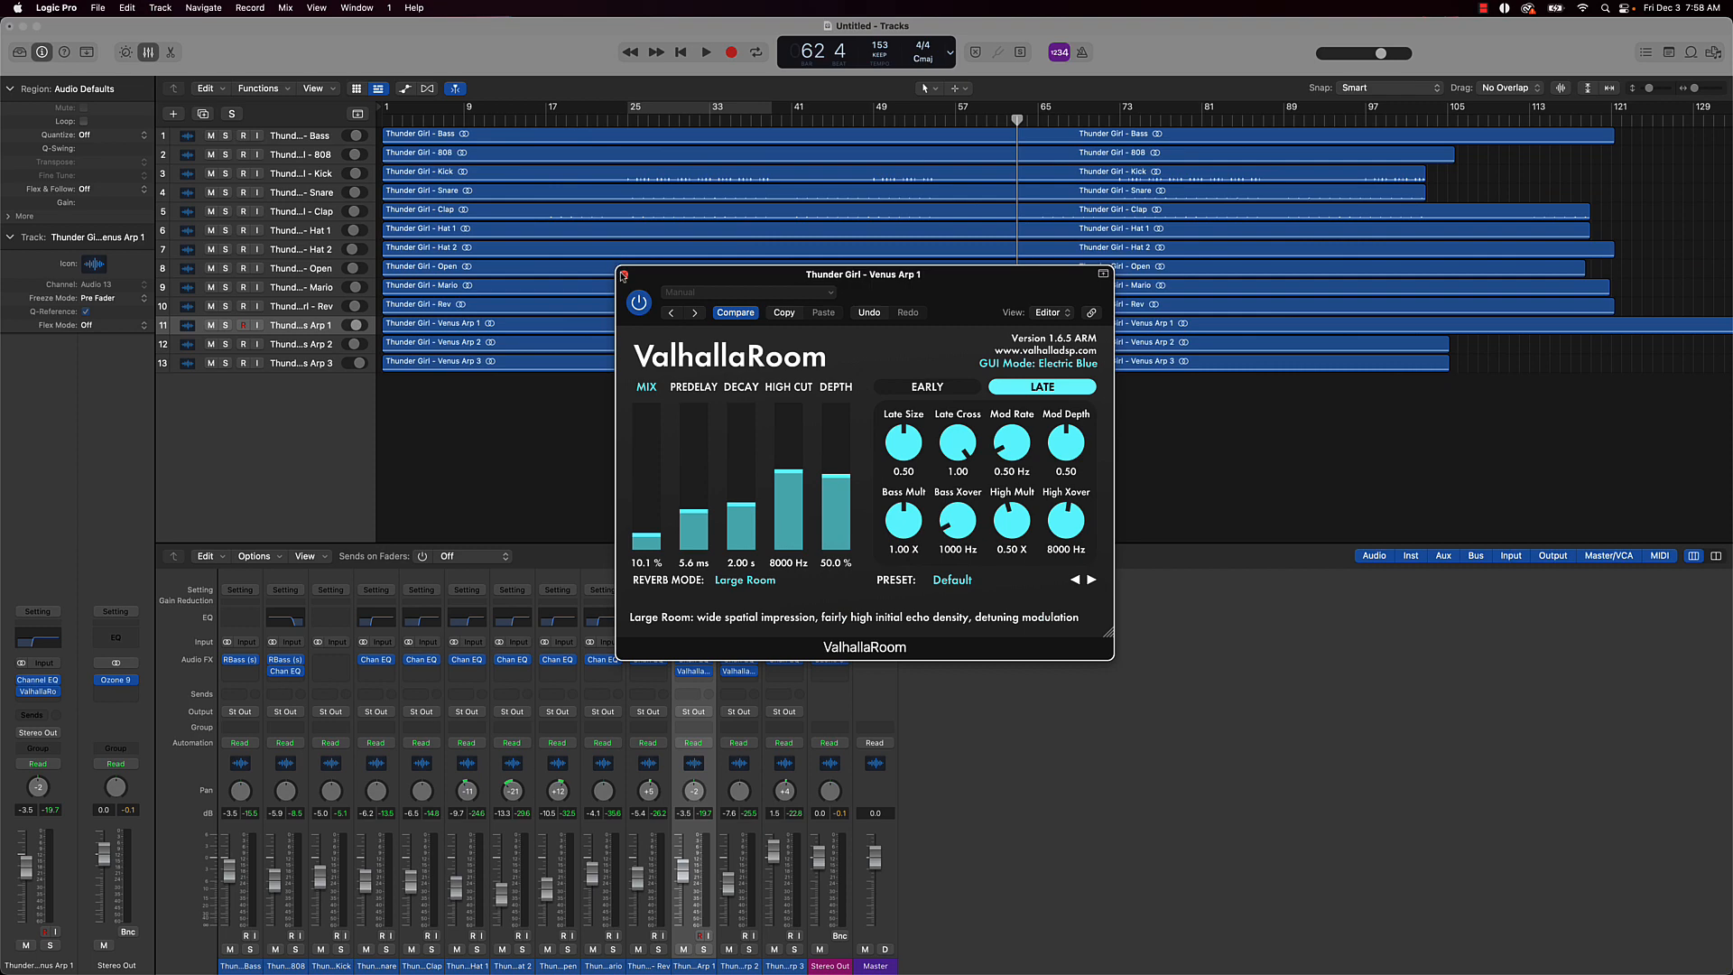
{"action": "left_click", "coordinate": [623, 275]}
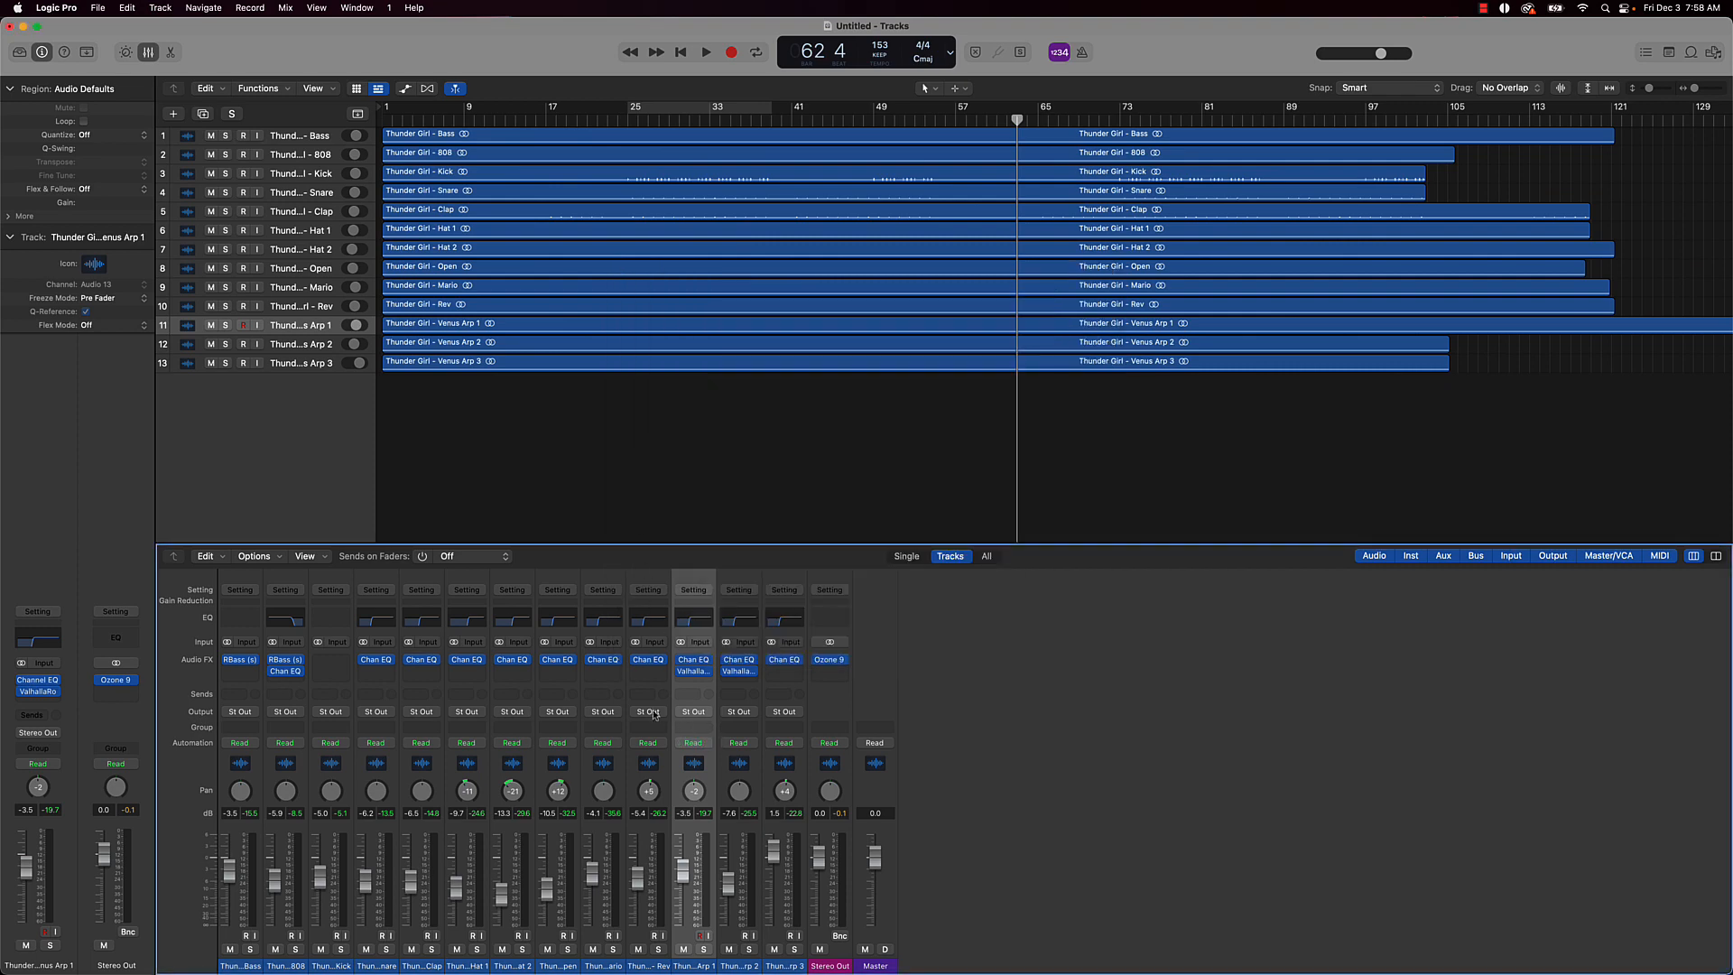
View the available bus sends for Venus Arp 1 without assigning one, and return the playhead to the start
{"action": "left_click", "coordinate": [693, 696]}
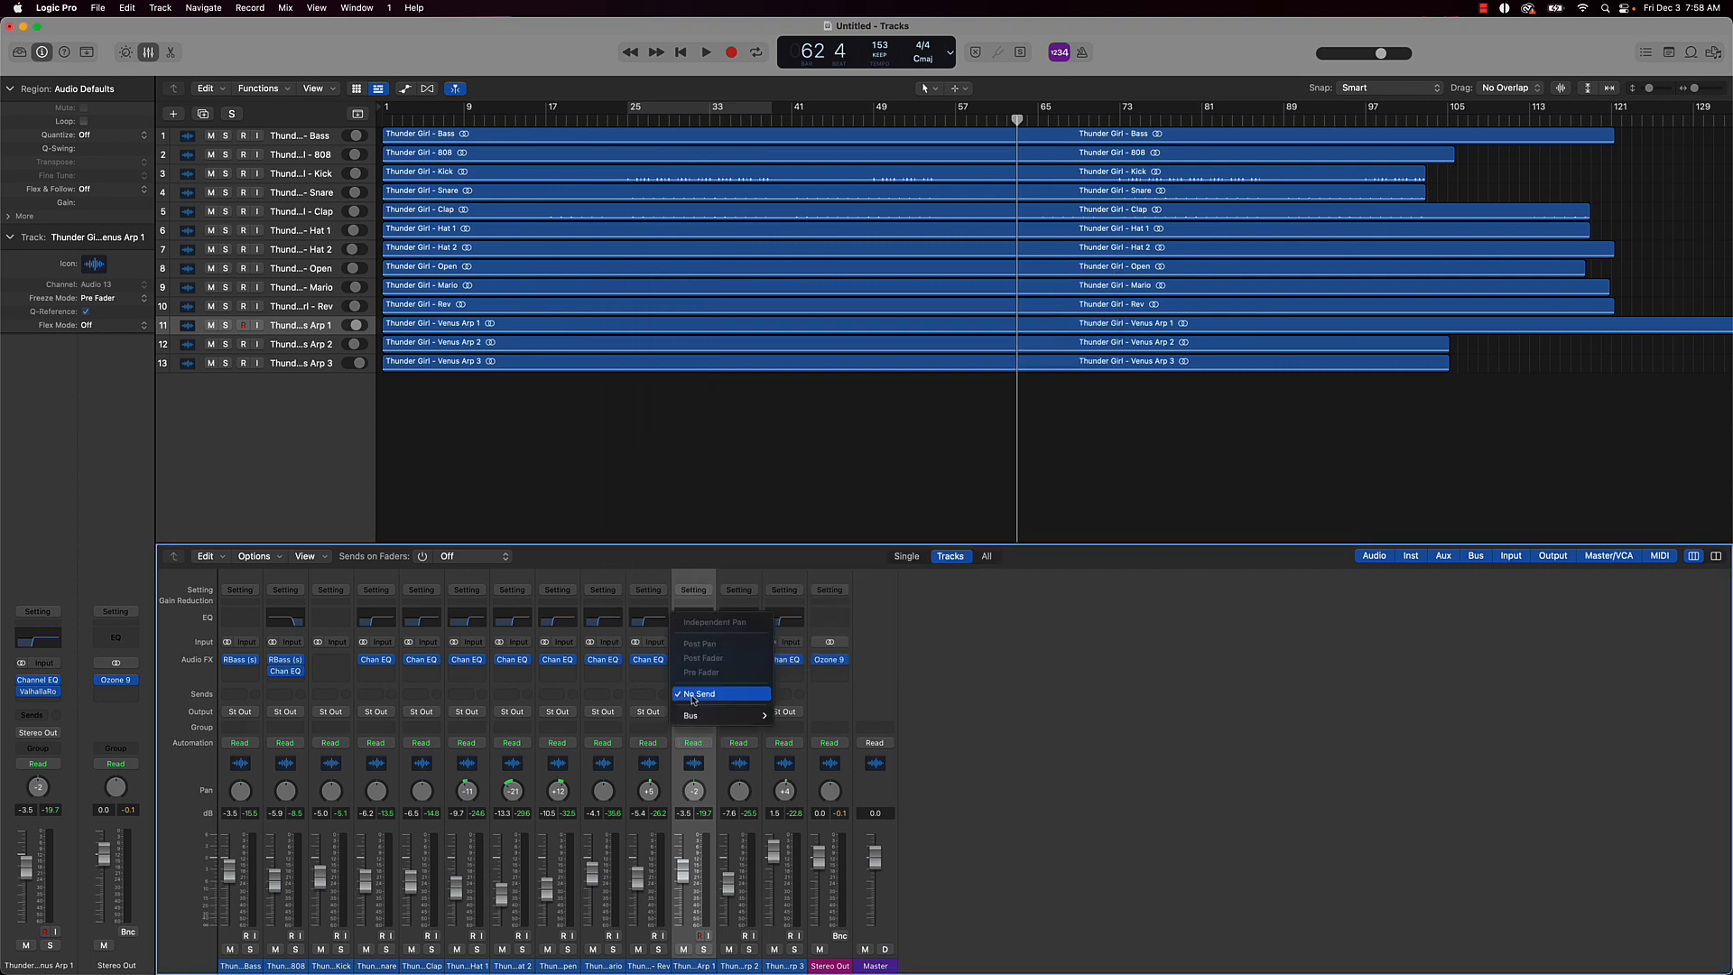
{"action": "mouse_move", "coordinate": [695, 716]}
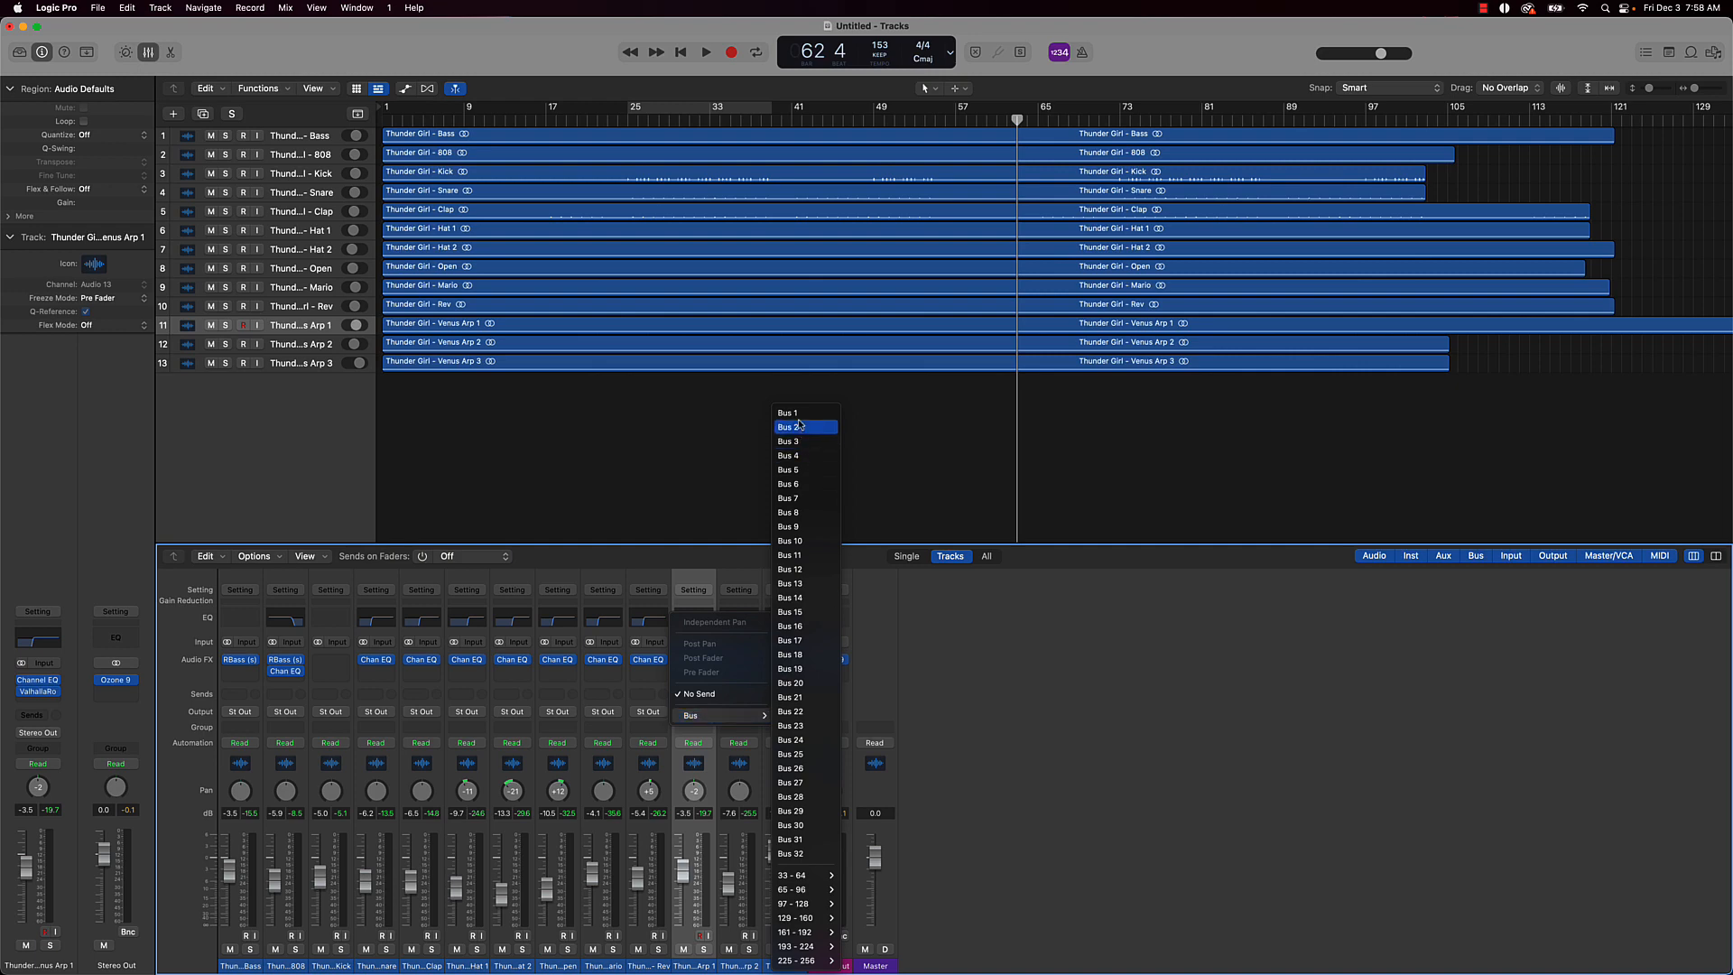
{"action": "left_click", "coordinate": [636, 470]}
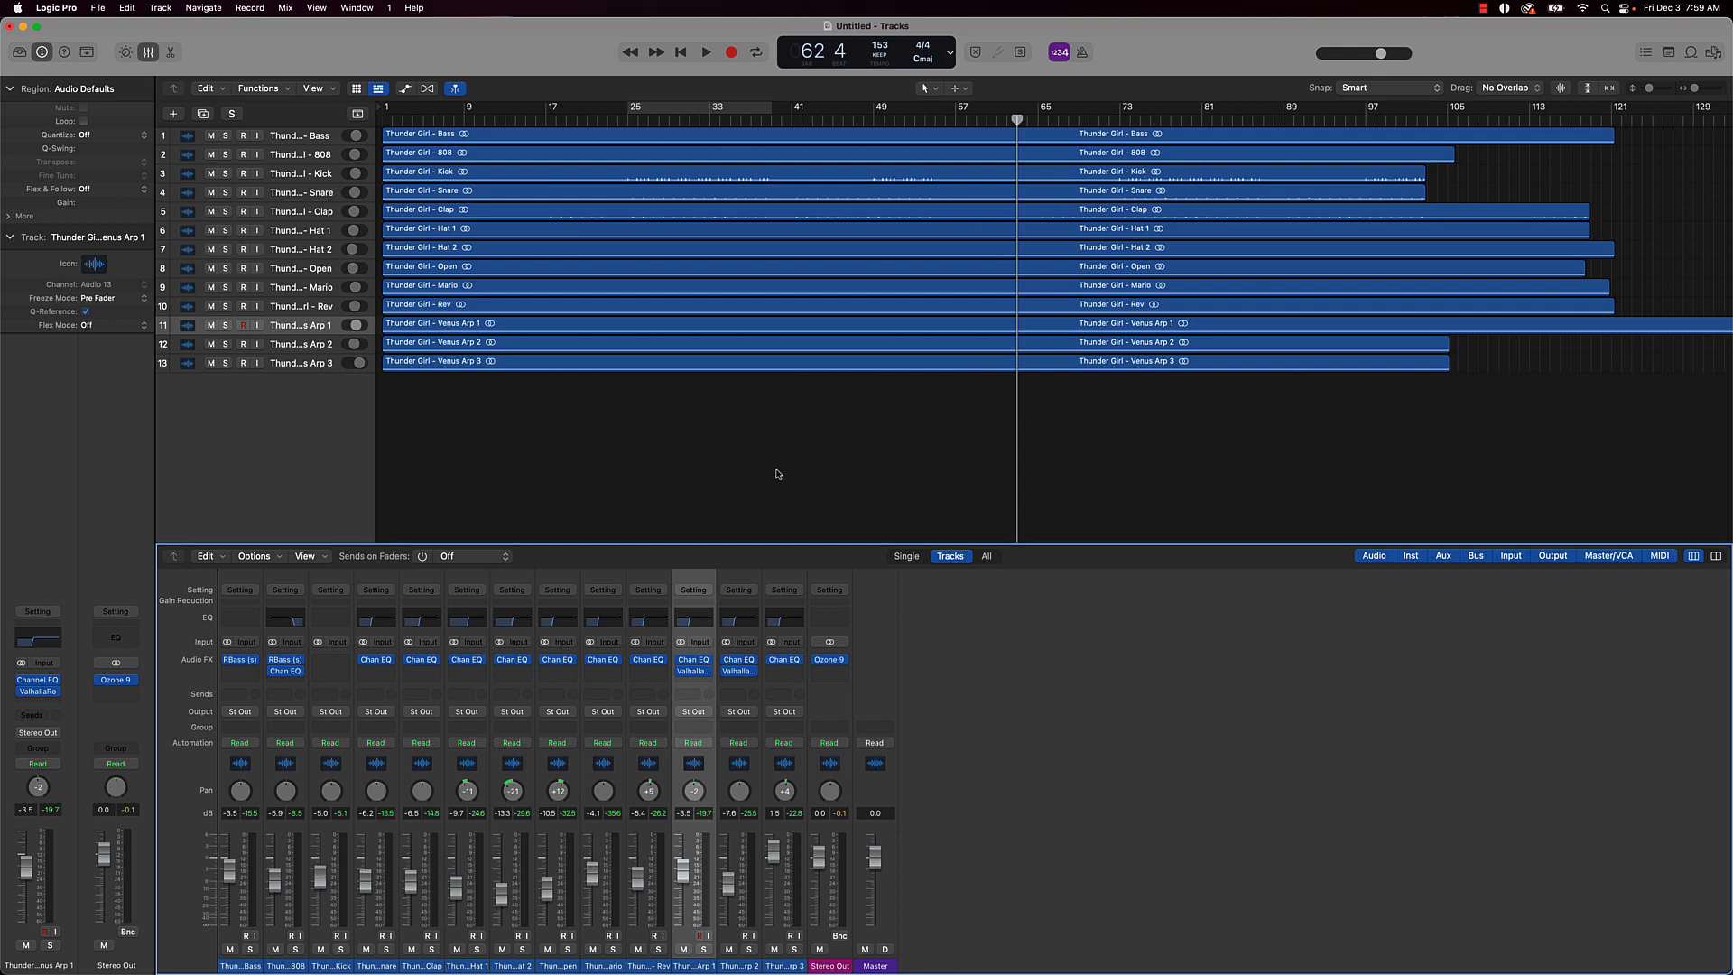
{"action": "key", "text": "Return"}
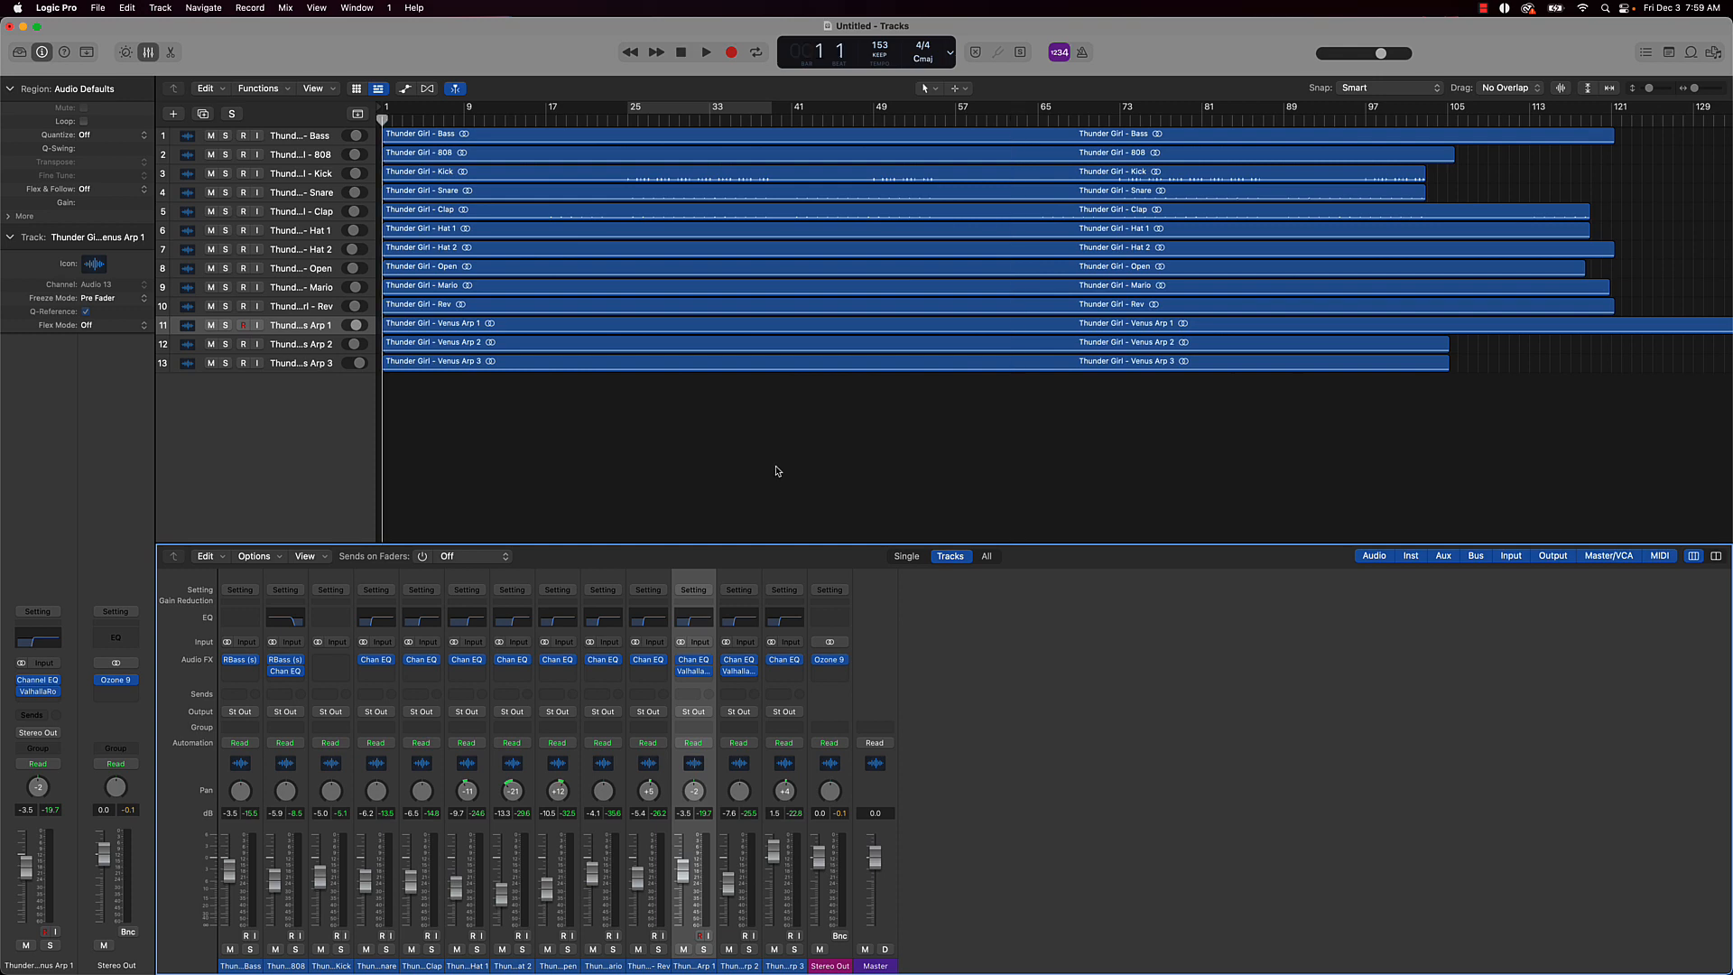
Create one software instrument track with Quick Sampler (Single Sample) below the Venus Arp 3 track
{"action": "left_click", "coordinate": [162, 364]}
{"action": "left_click", "coordinate": [176, 115]}
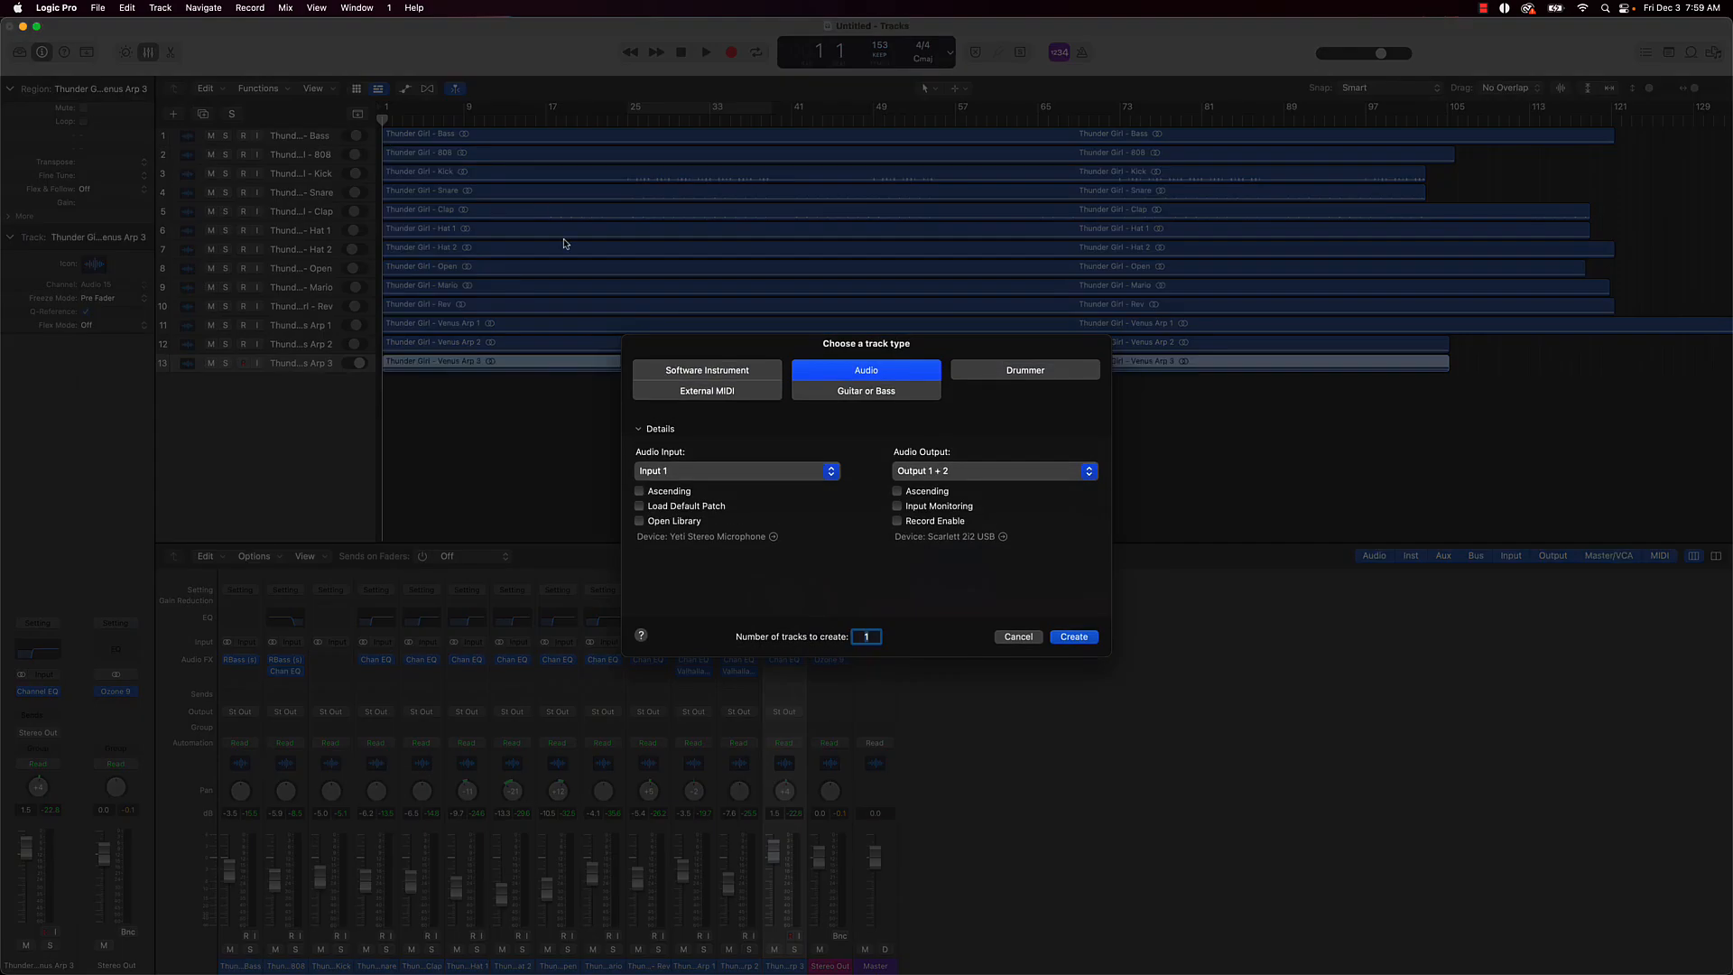
{"action": "left_click", "coordinate": [744, 372]}
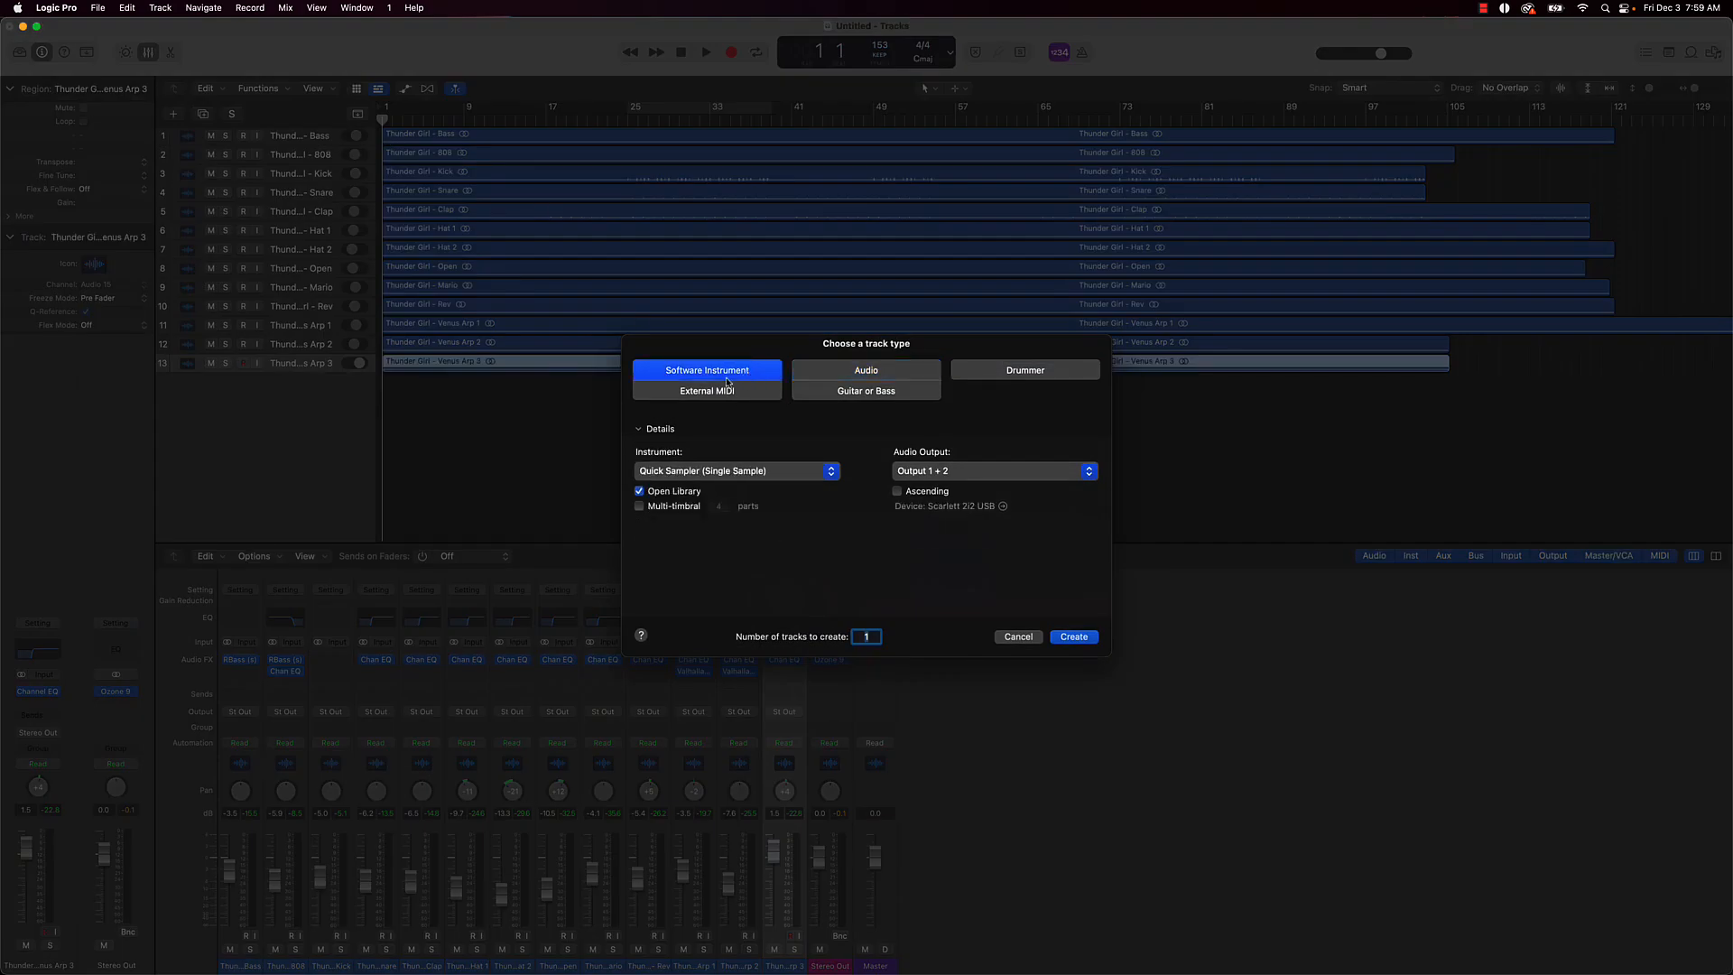
{"action": "left_click", "coordinate": [1074, 637]}
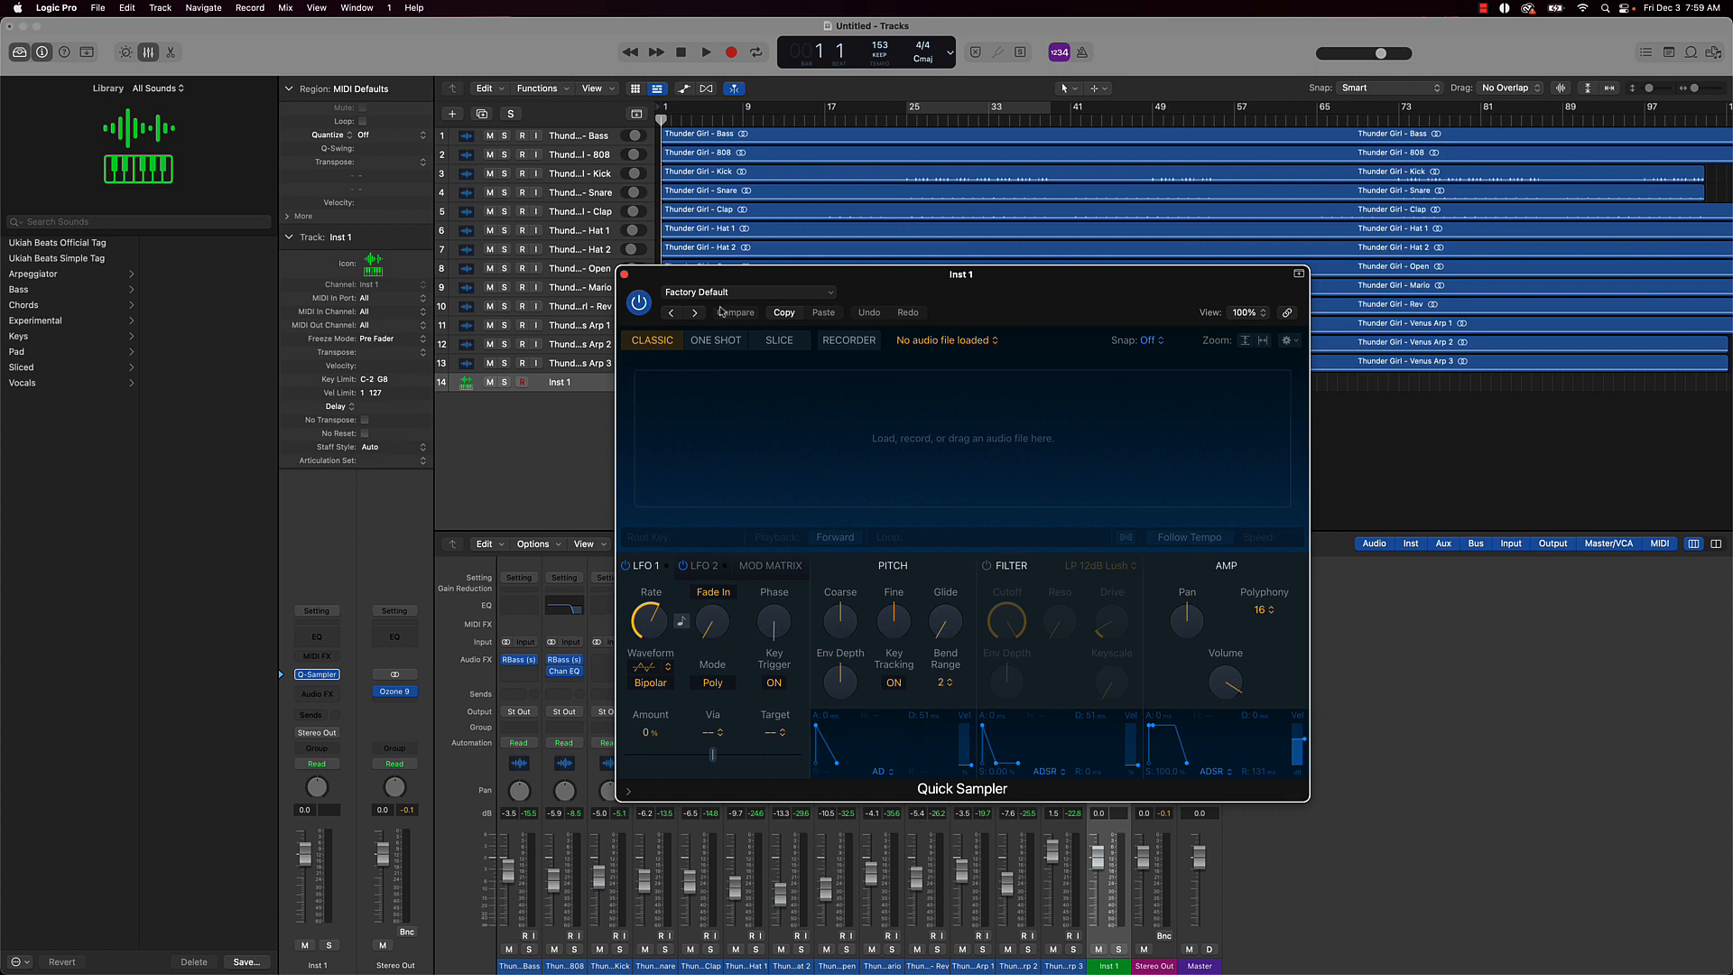
Load the Ukiah Beats Official Tag preset in Quick Sampler, close the plug-in, and lower the tag track's volume to -12.8 dB
{"action": "left_click", "coordinate": [722, 301]}
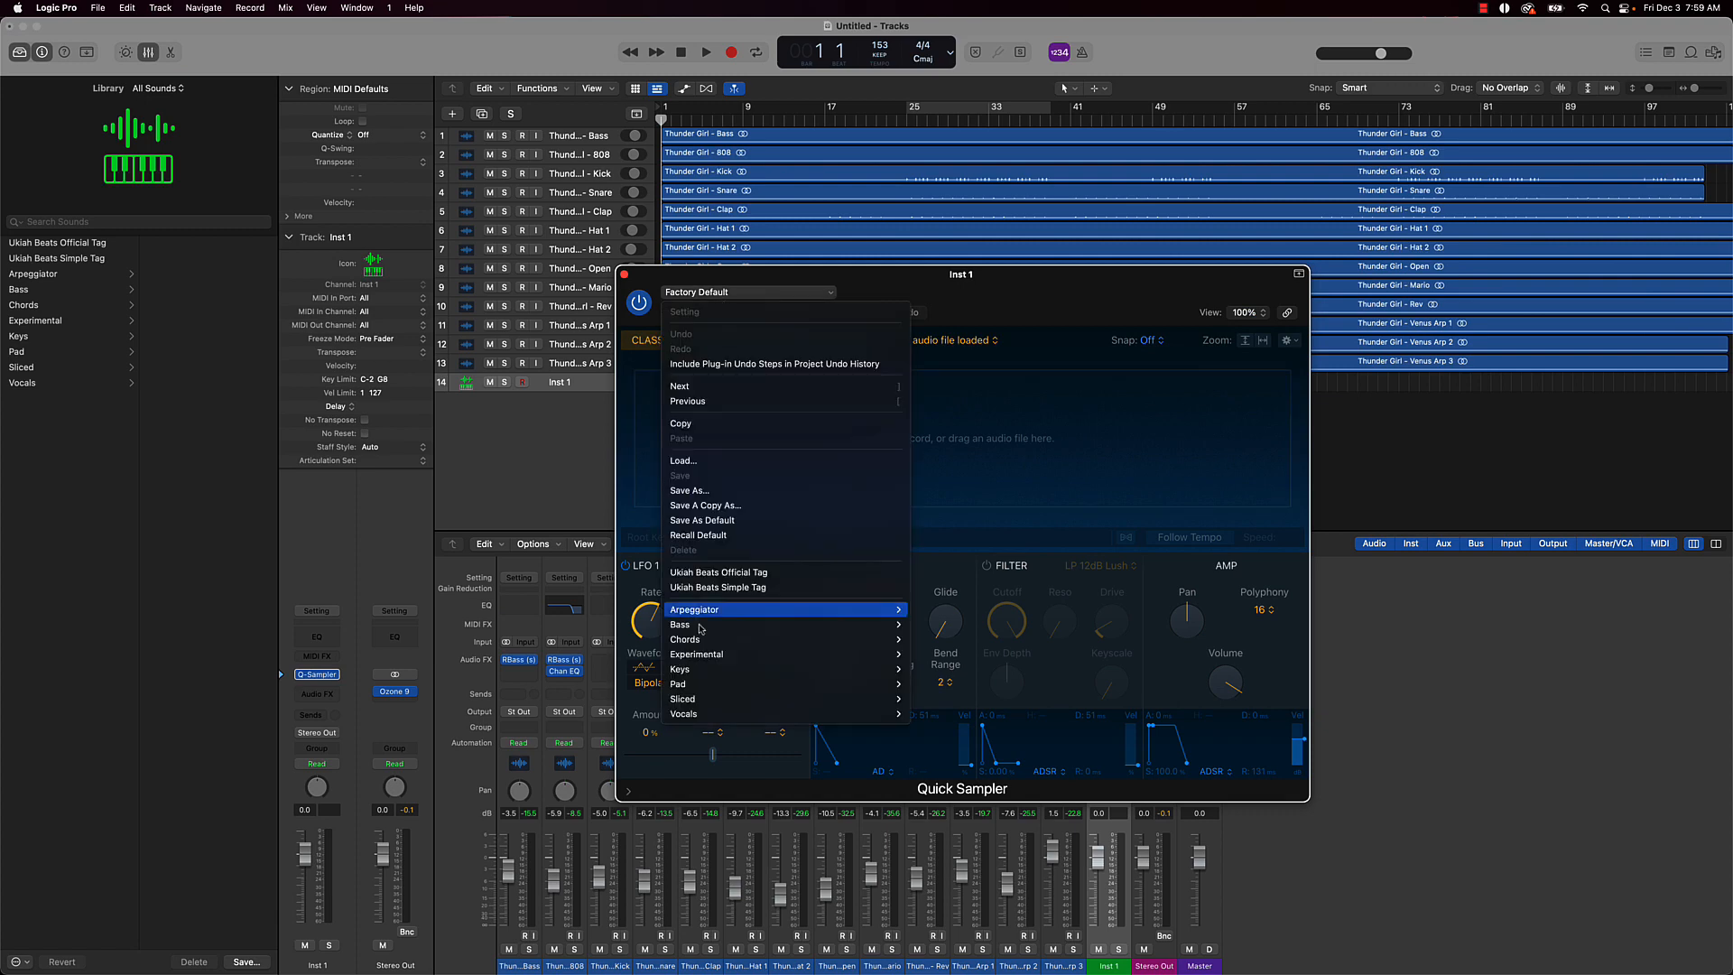
{"action": "left_click", "coordinate": [722, 574]}
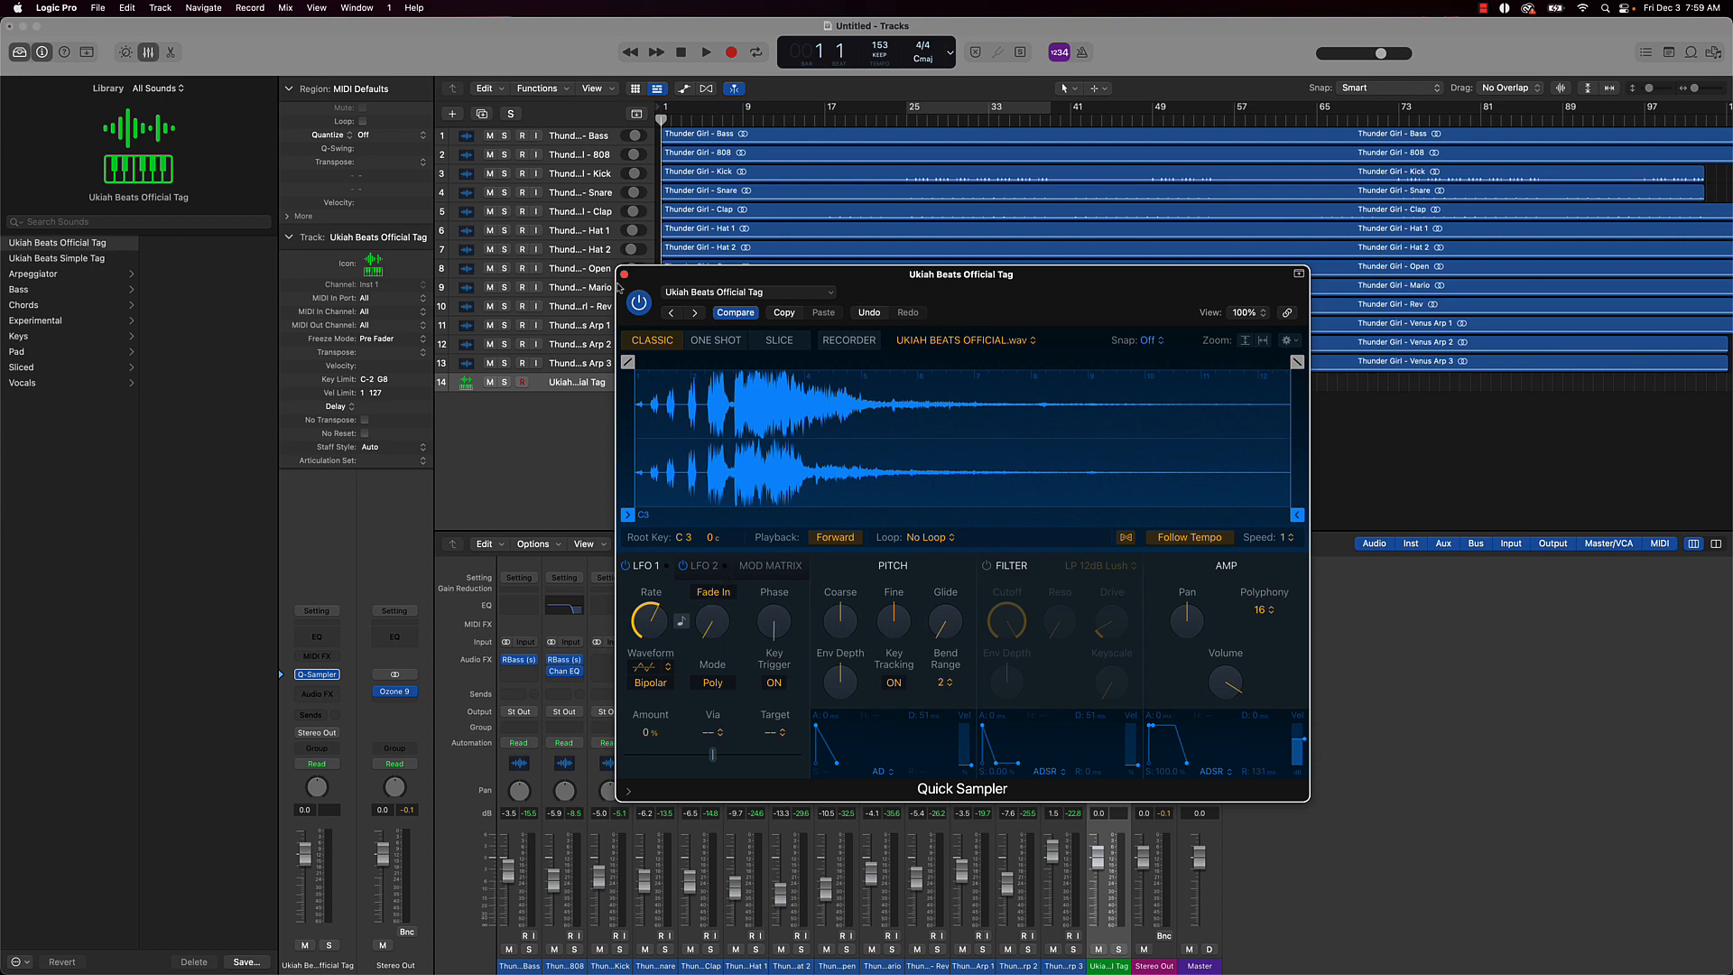
{"action": "left_click", "coordinate": [624, 274]}
{"action": "left_click_drag", "start_coordinate": [637, 382], "coordinate": [631, 382]}
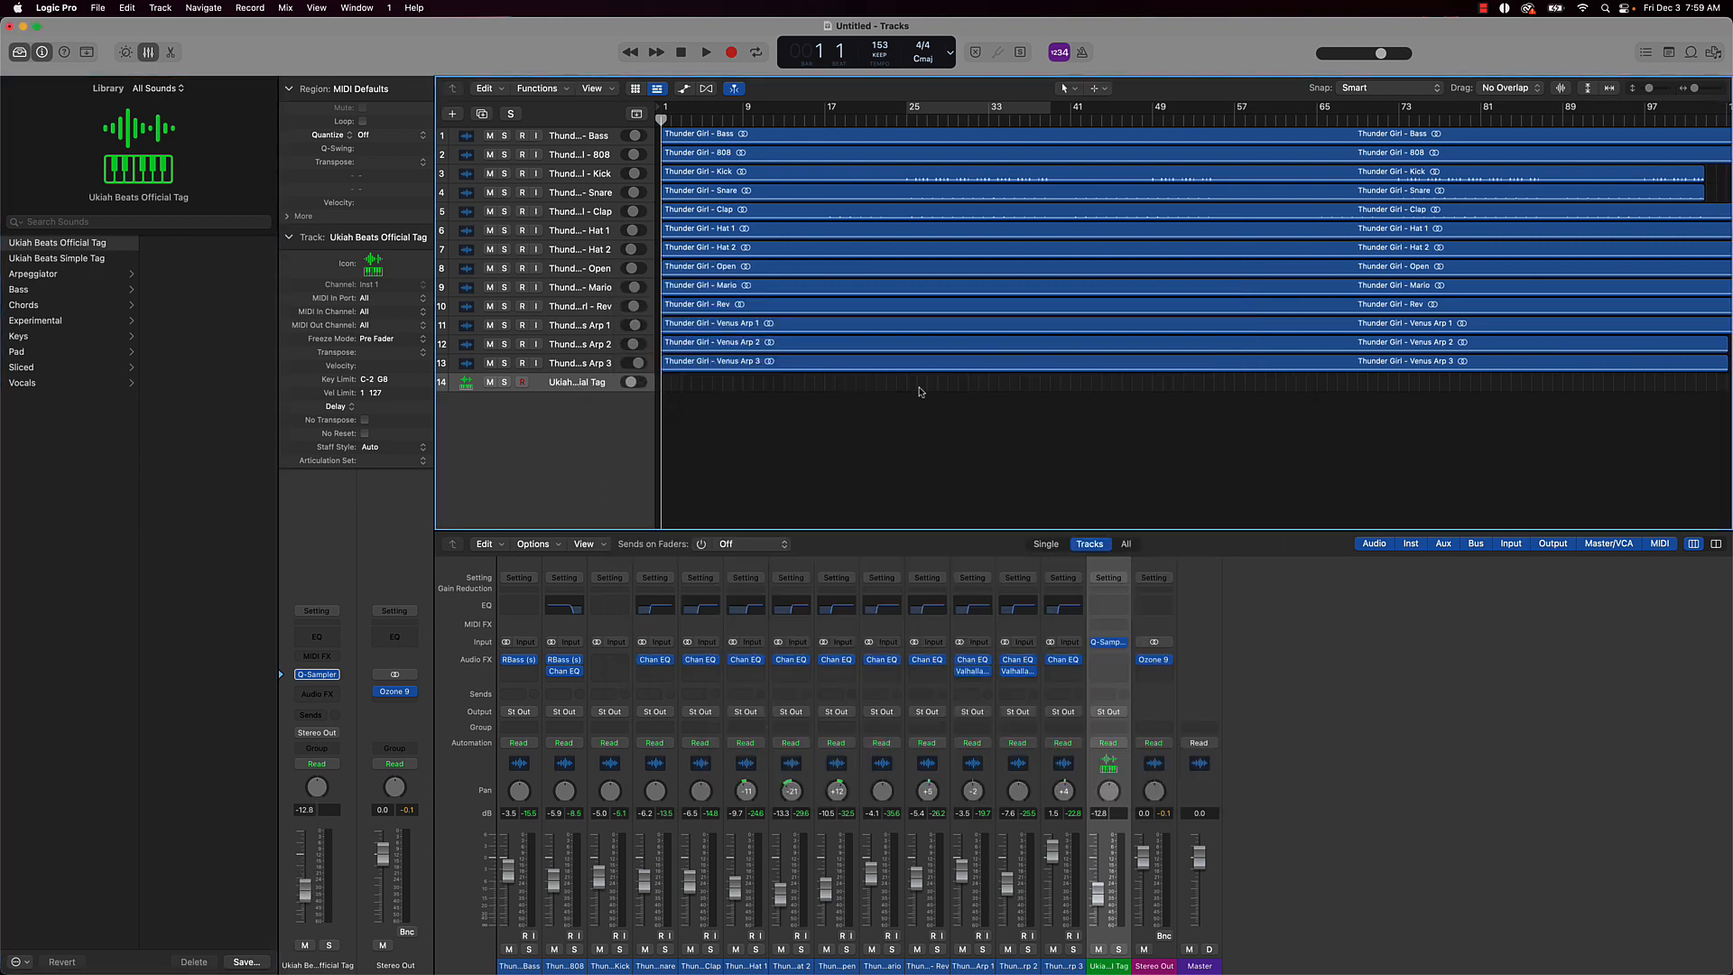
Record the producer tag at about bar 4 using Musical Typing, close the keyboard, stop the transport, and return the playhead to the start
{"action": "key", "text": "super+k"}
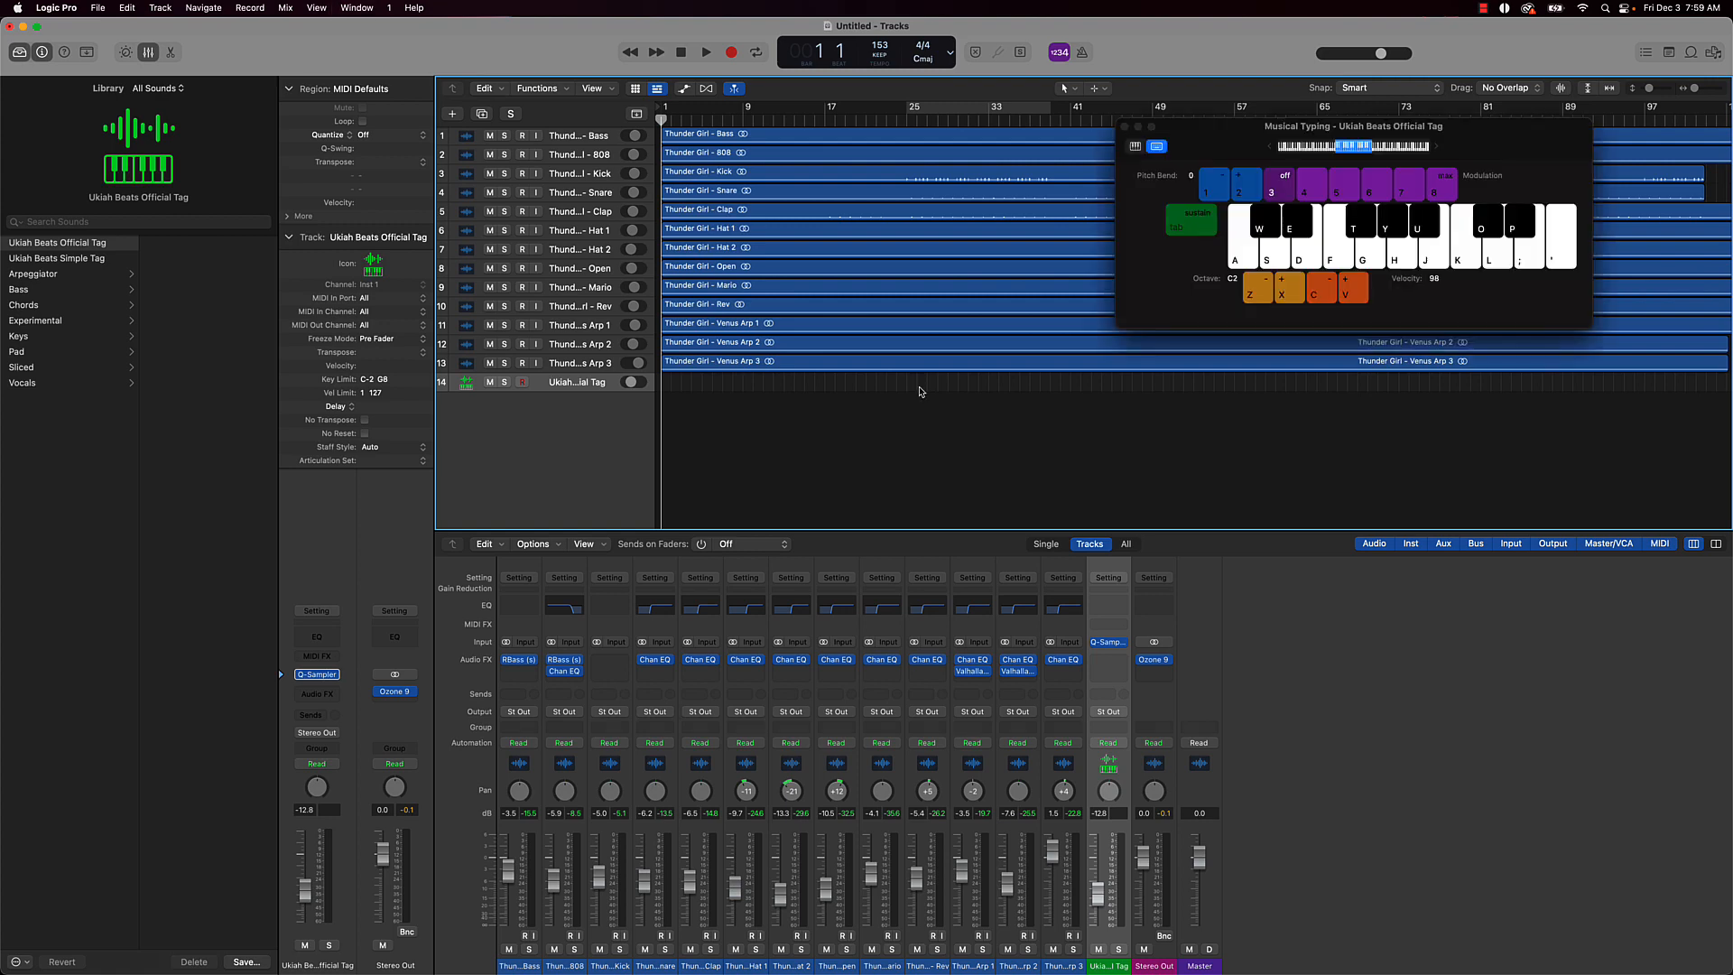
{"action": "key", "text": "r"}
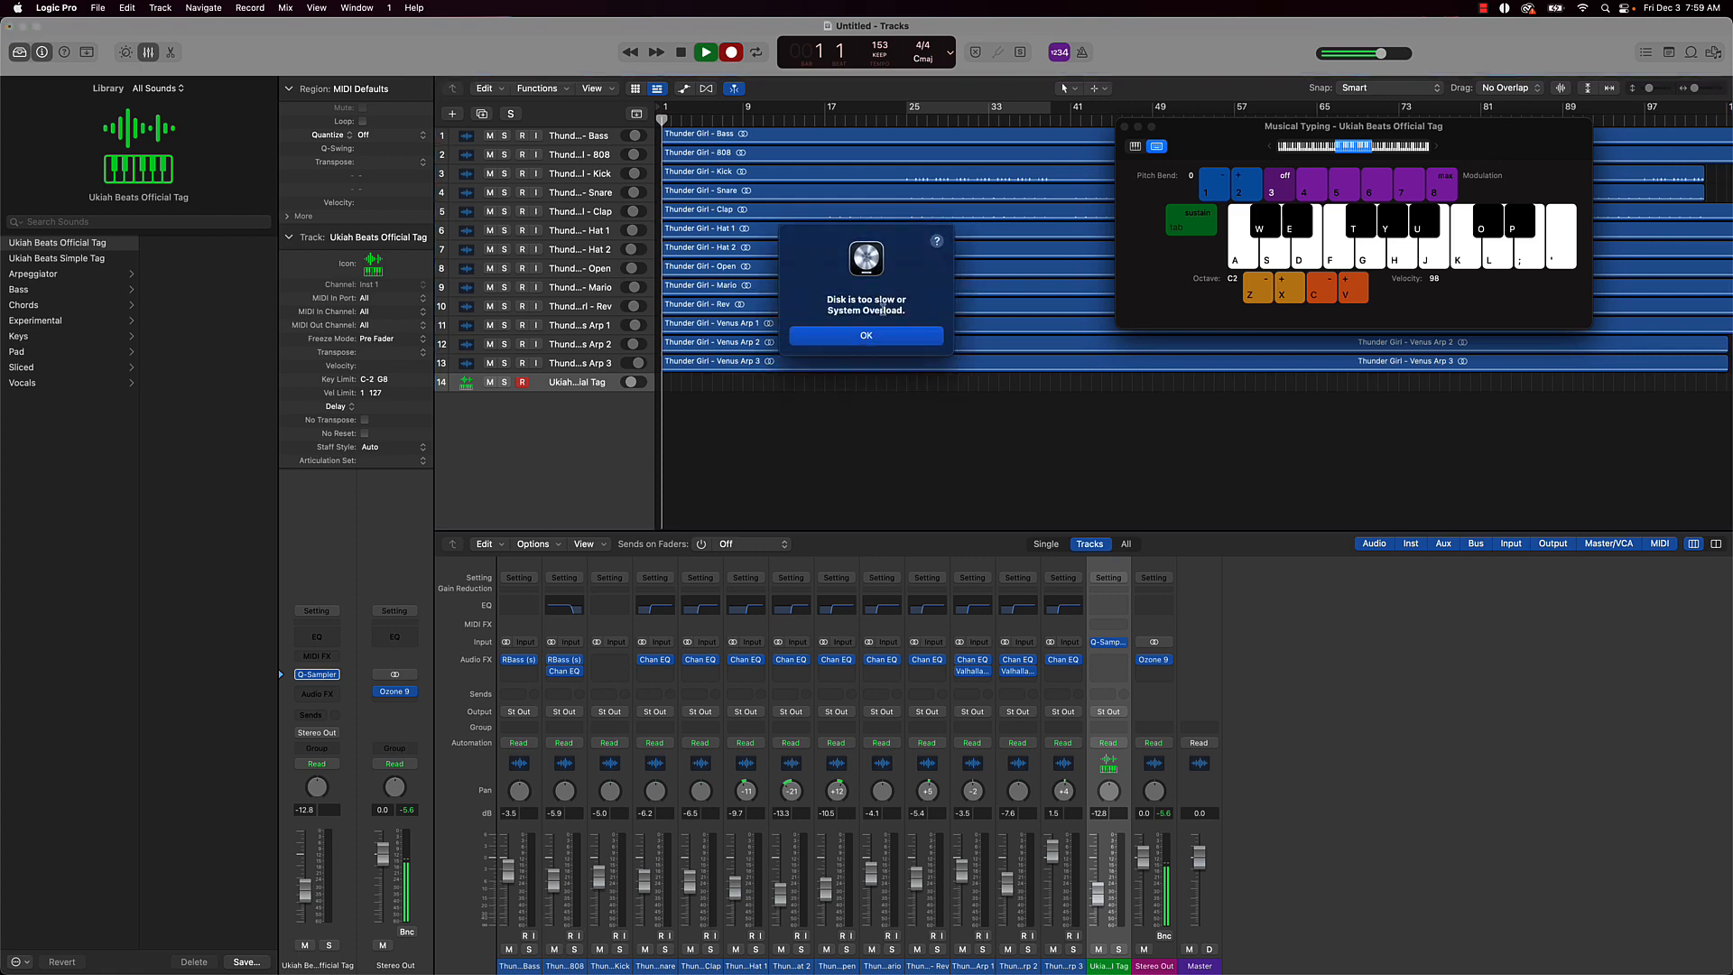
{"action": "left_click", "coordinate": [876, 336]}
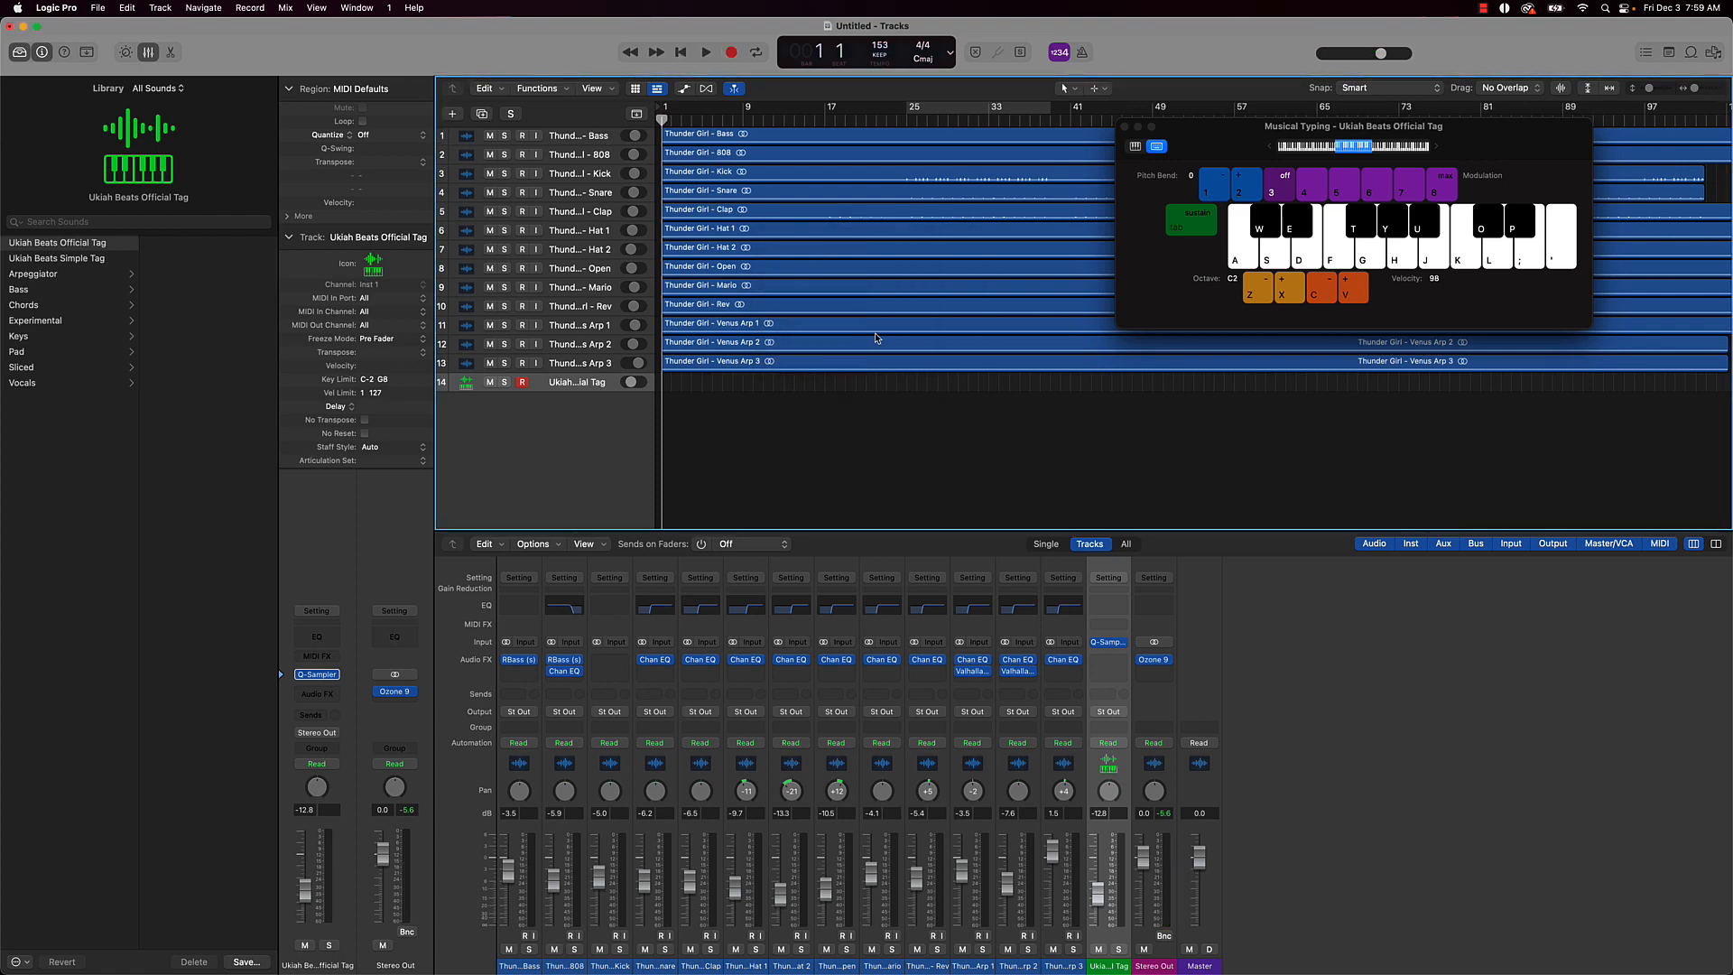
{"action": "key", "text": "r"}
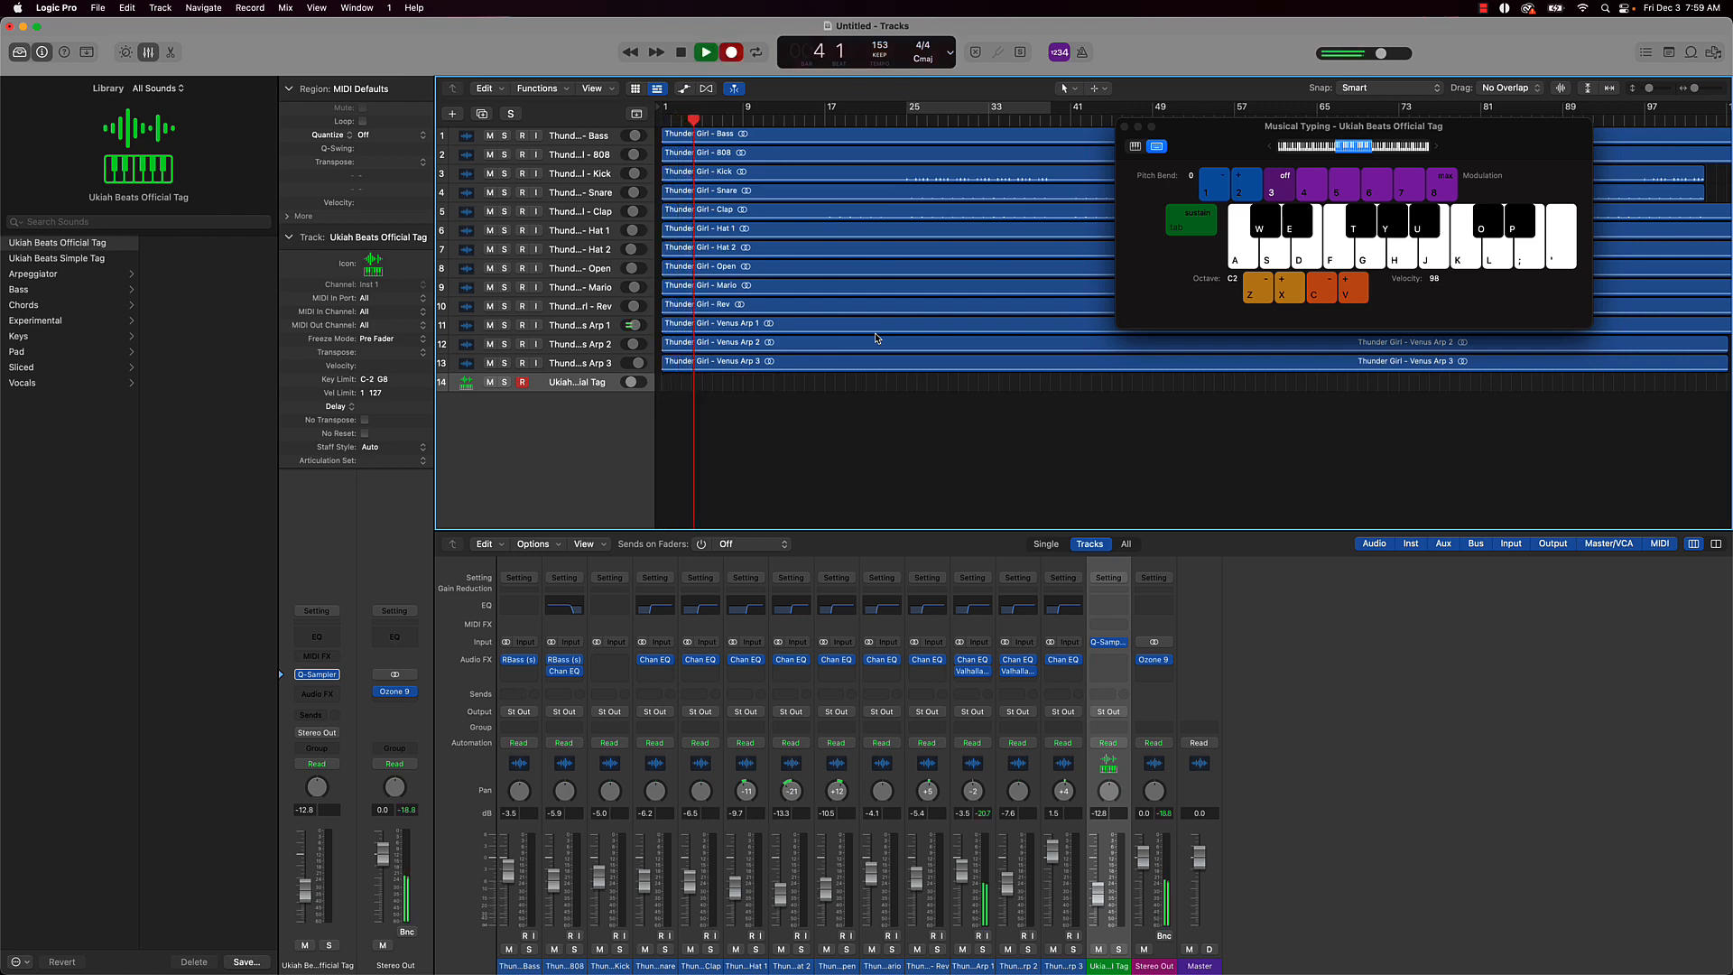
{"action": "key", "text": "k"}
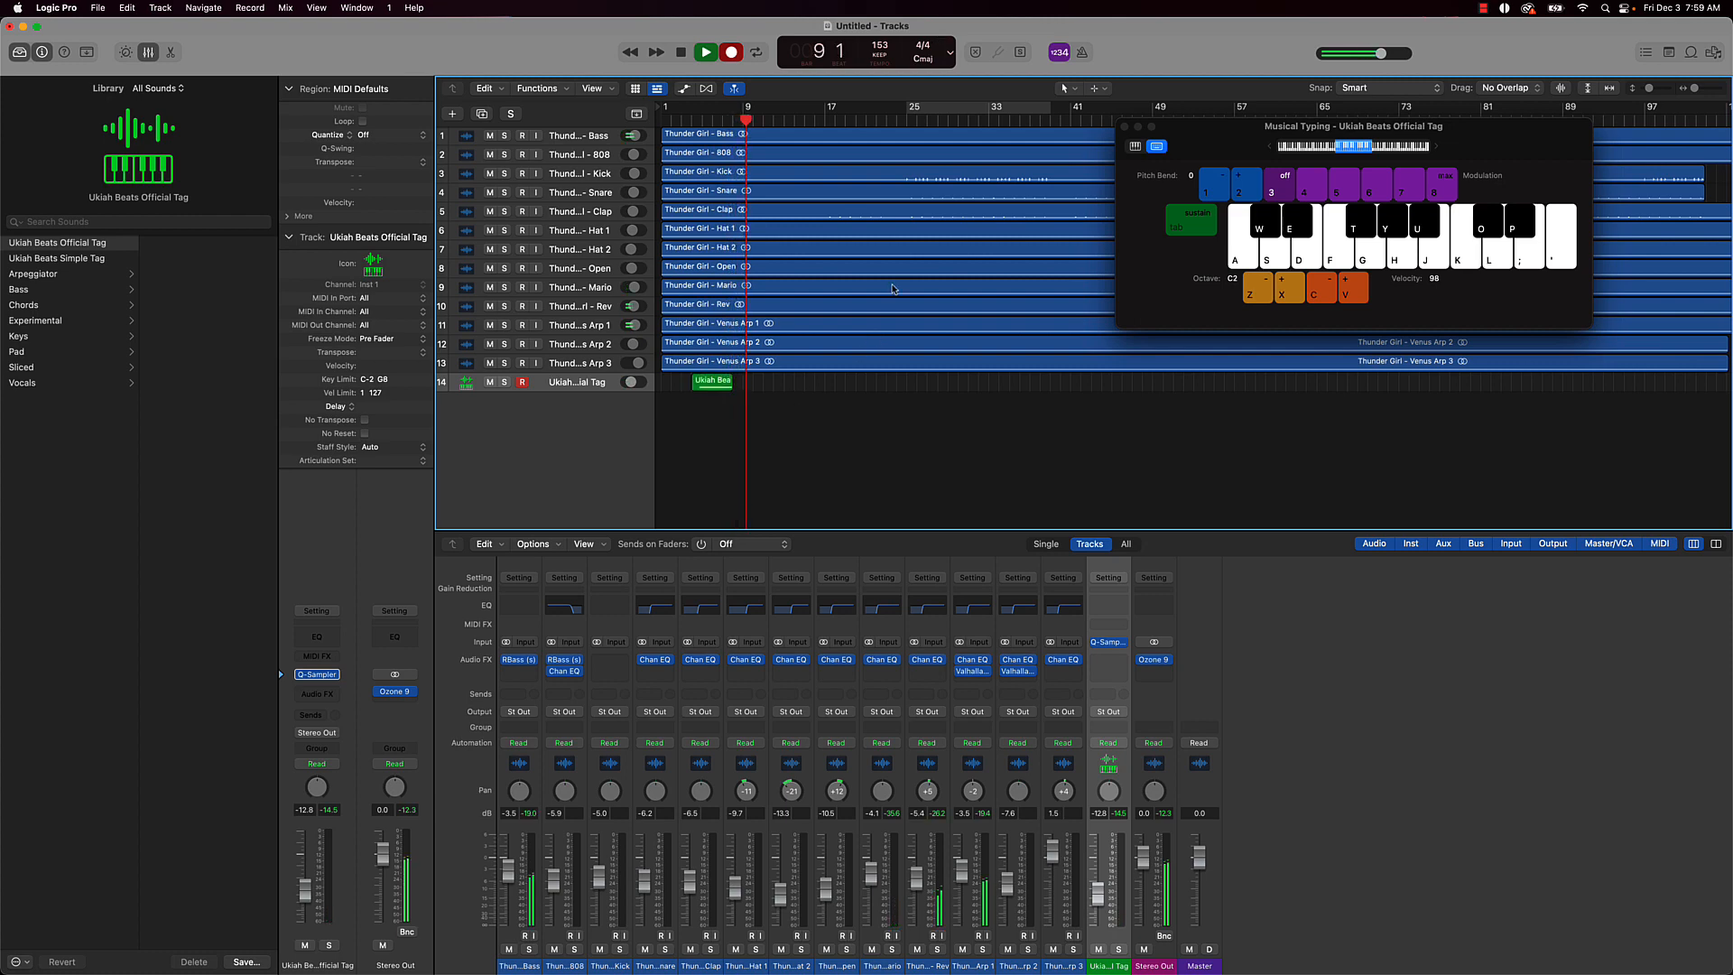
{"action": "left_click", "coordinate": [1123, 127]}
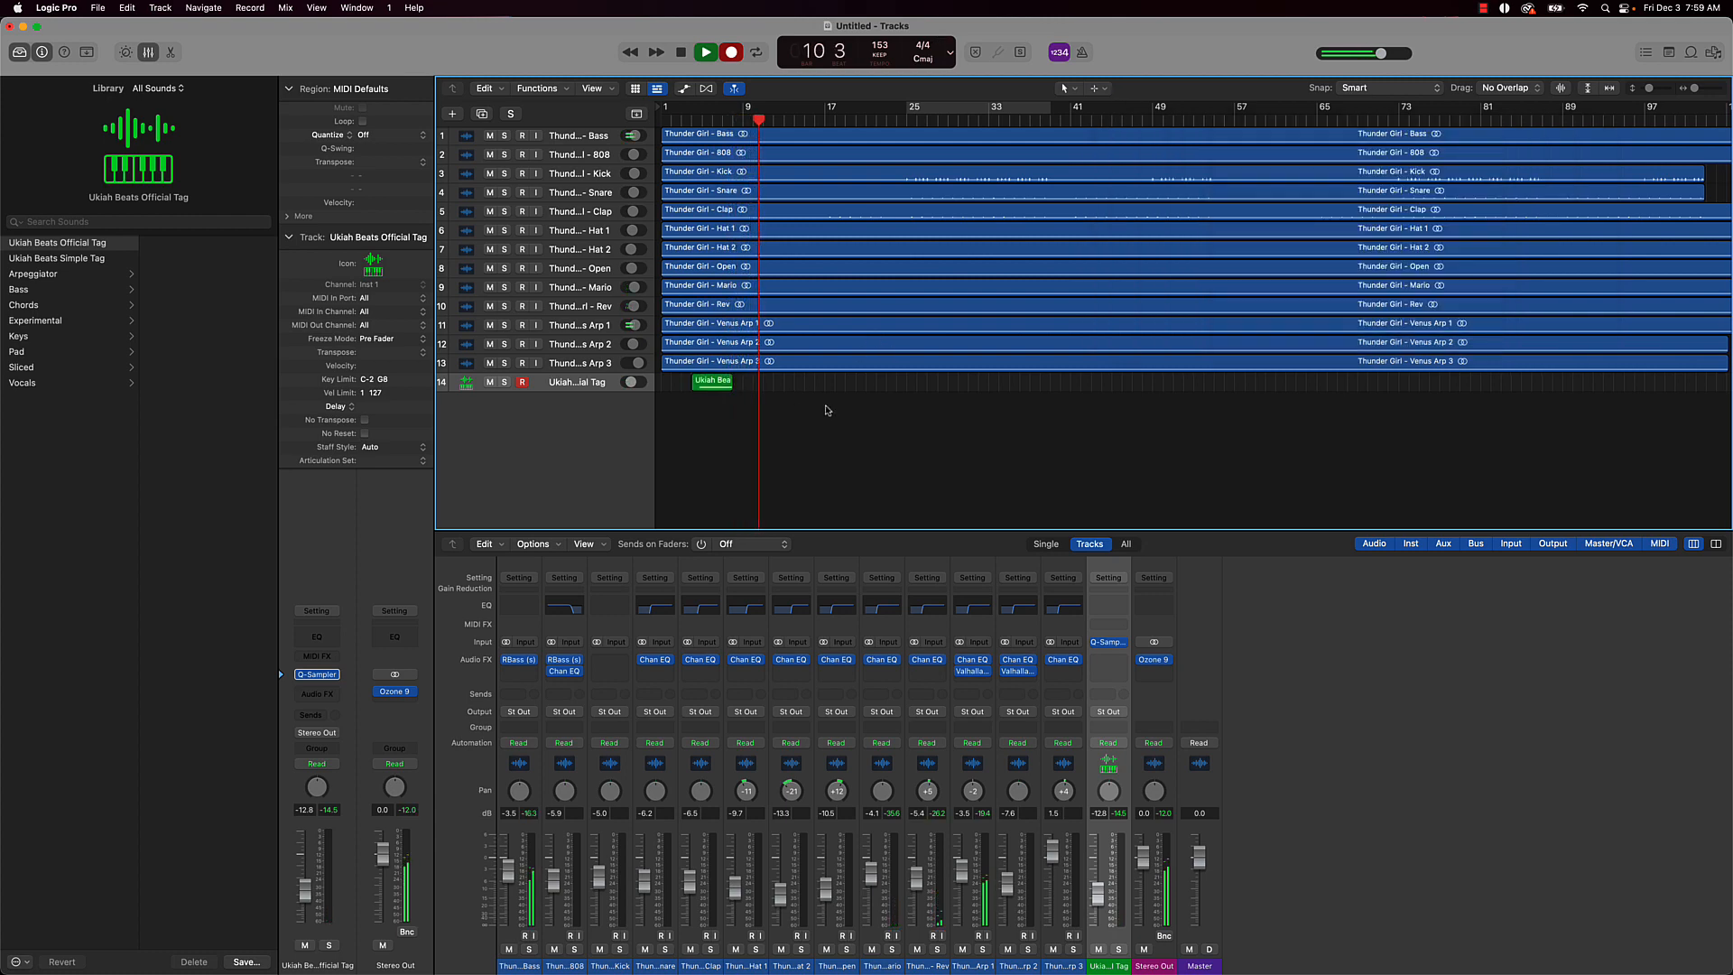
{"action": "left_click", "coordinate": [706, 56]}
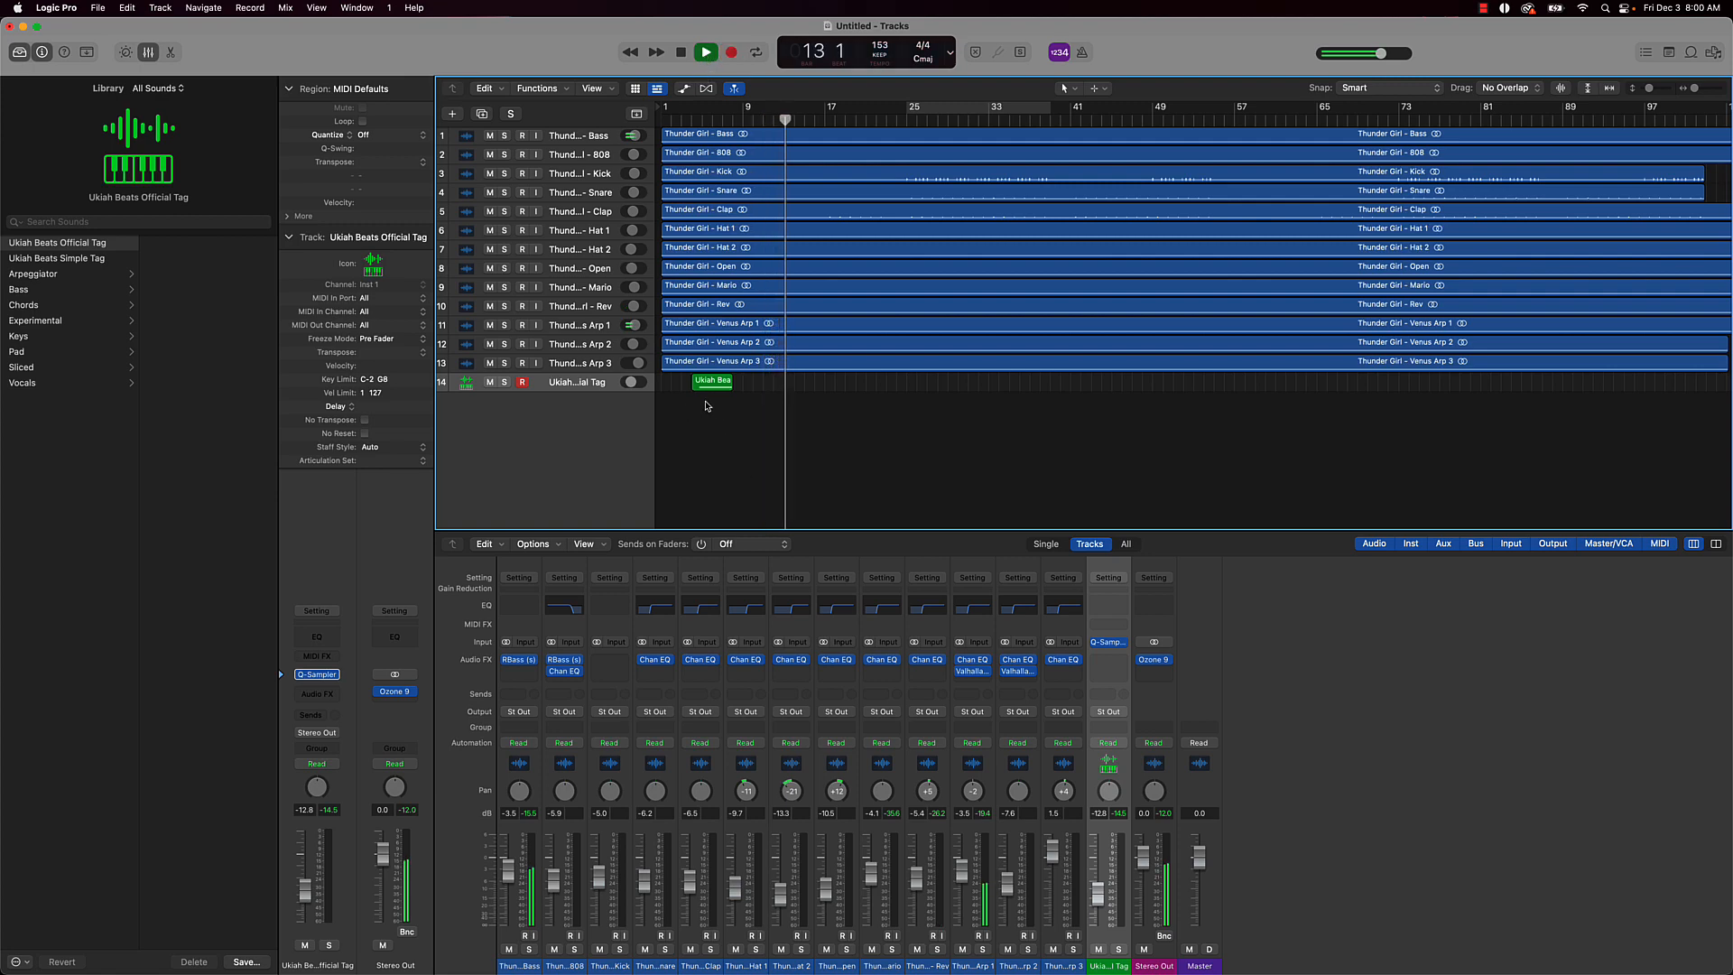
{"action": "key", "text": "space"}
{"action": "key", "text": "Return"}
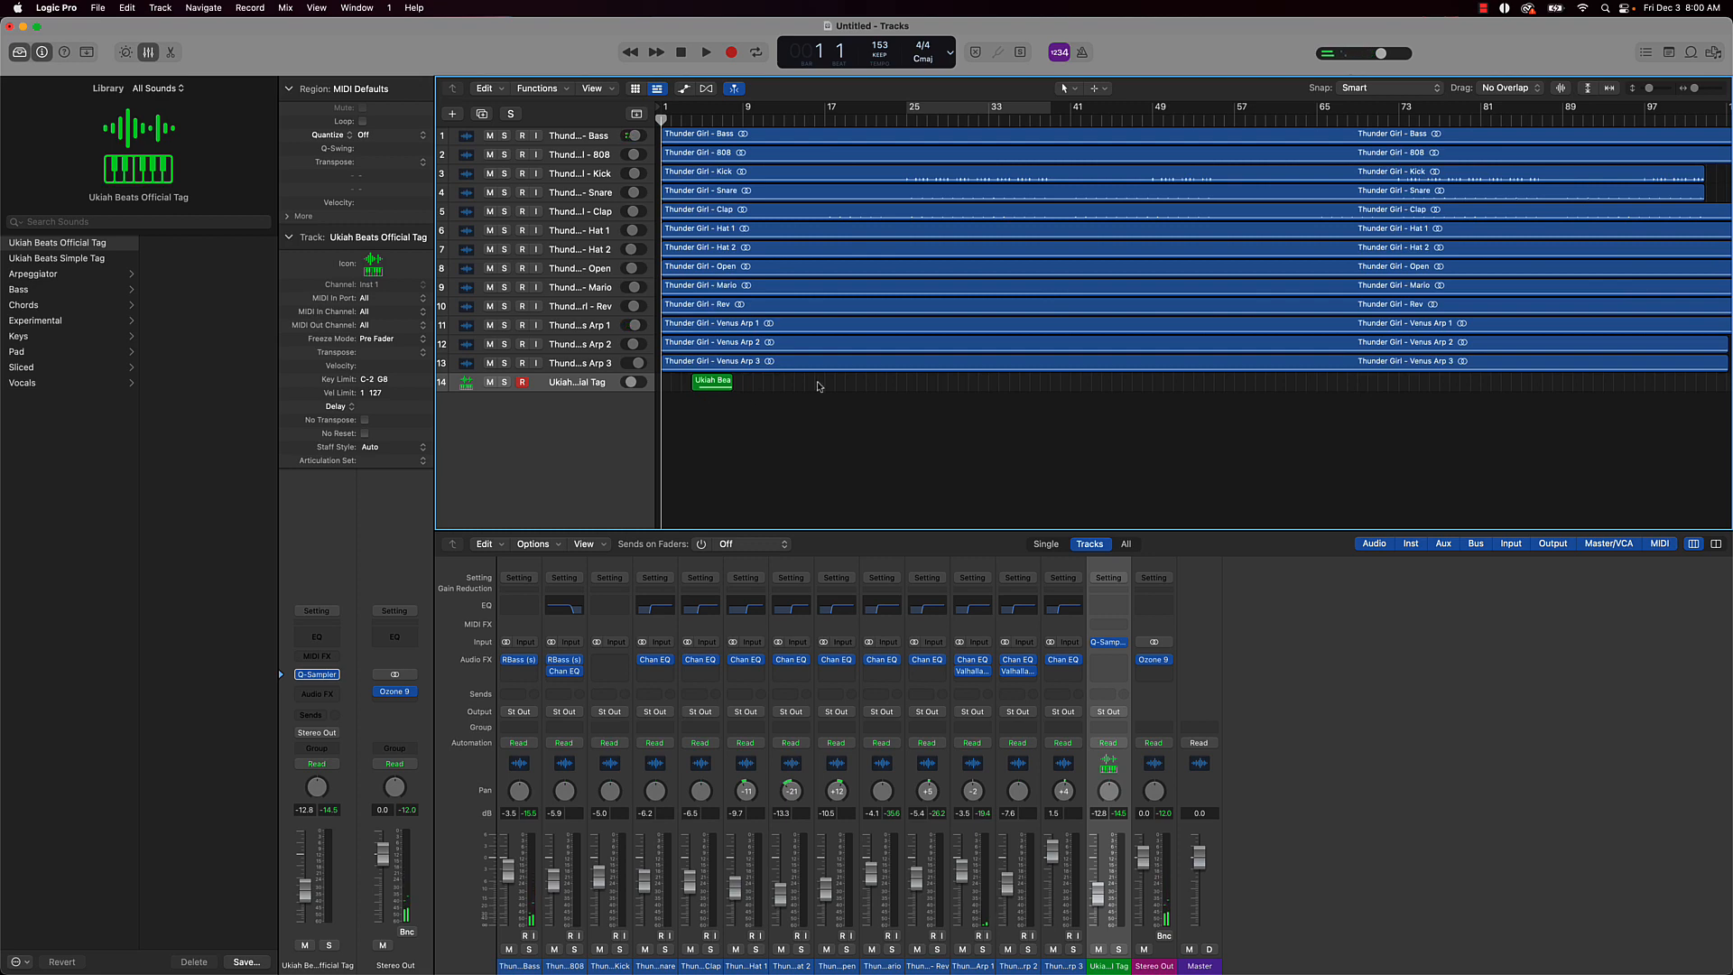
Save the project as "Thunder Dirl" in the Logic folder, organized as a package
{"action": "key", "text": "super+s"}
{"action": "triple_click", "coordinate": [877, 190]}
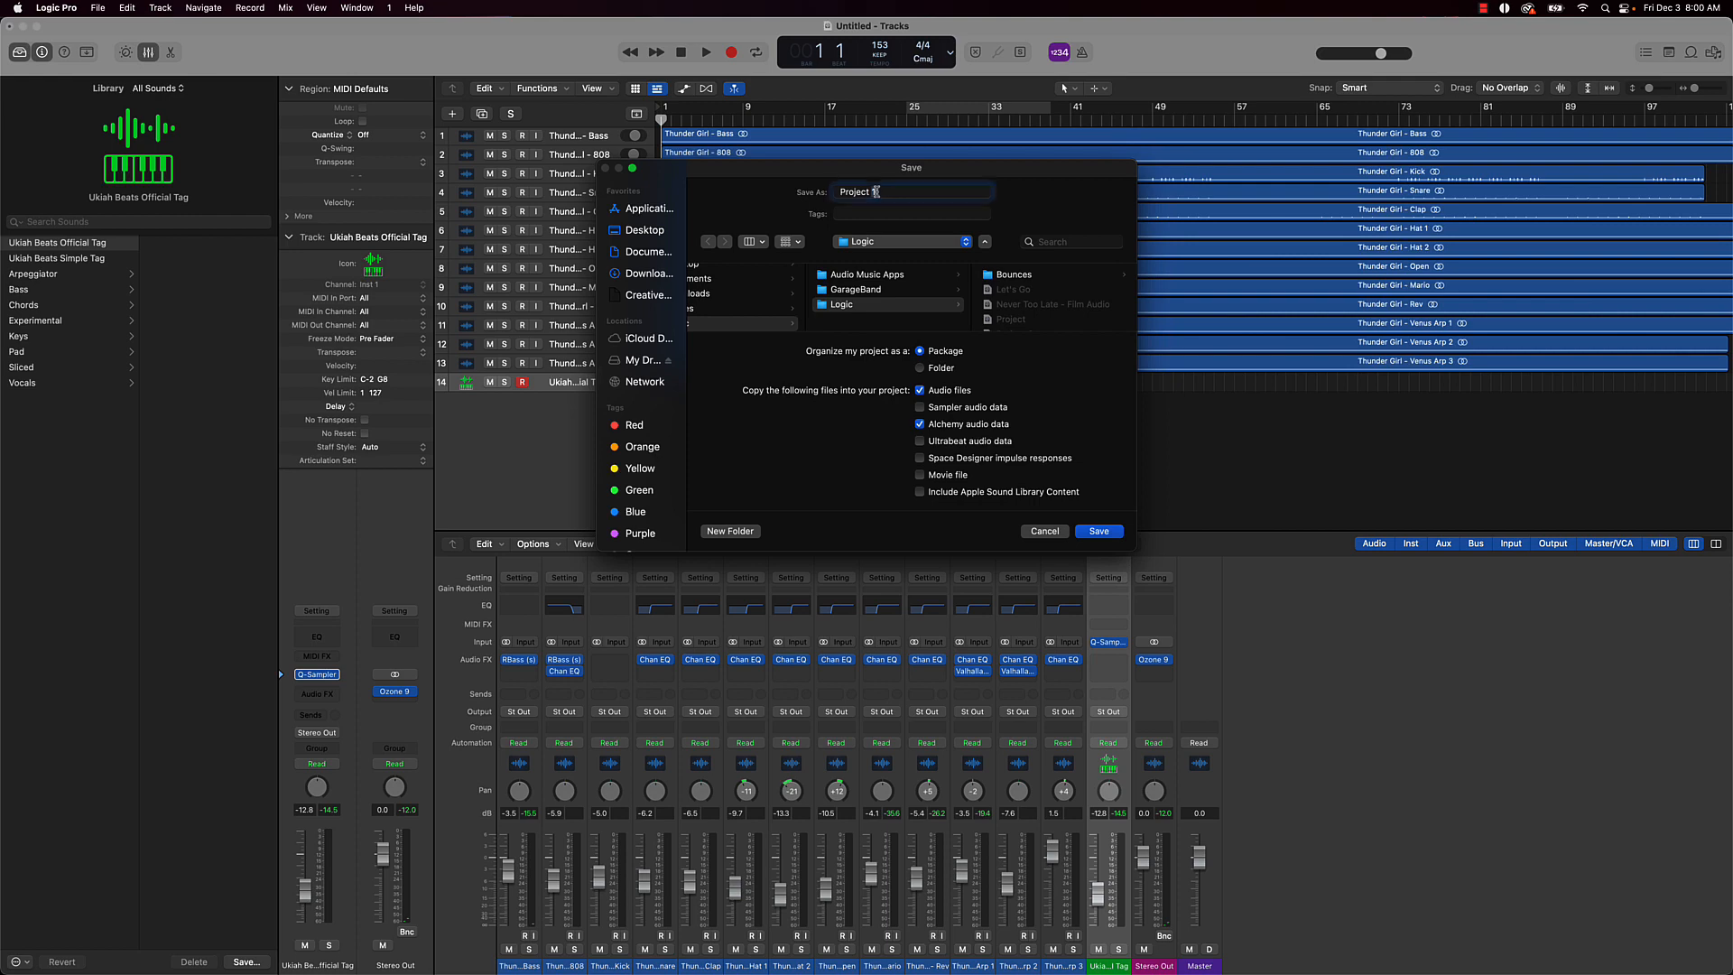
{"action": "type", "text": "Thu"}
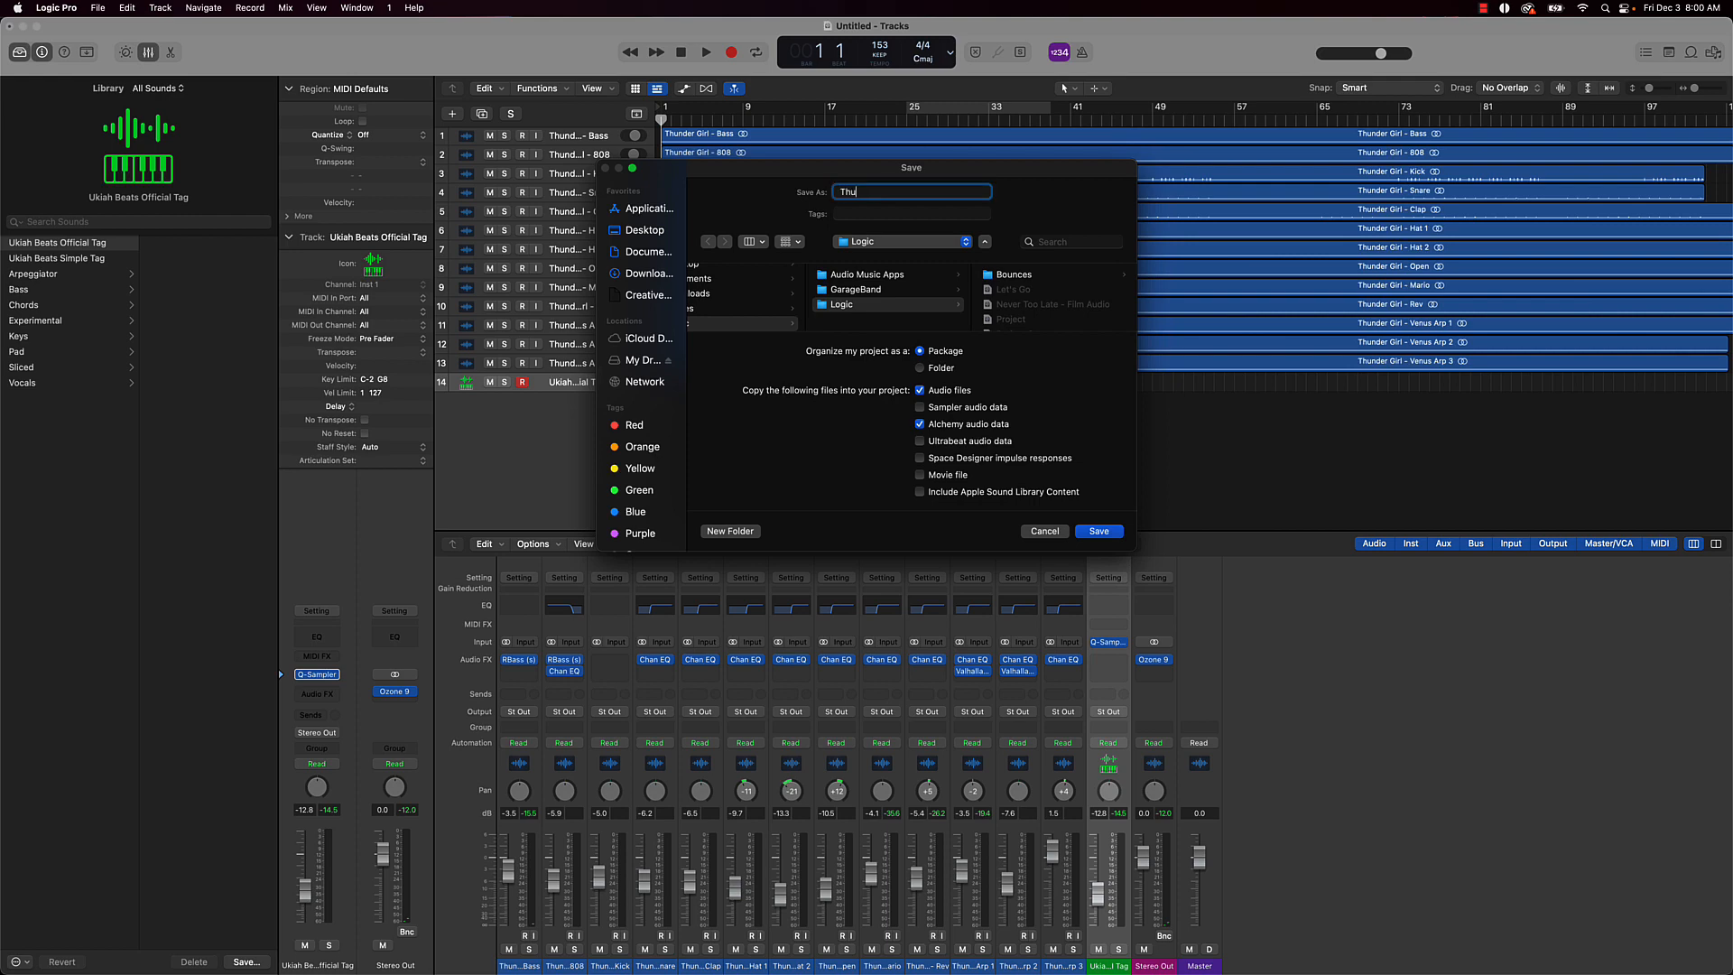
{"action": "type", "text": "nder Girl"}
{"action": "key", "text": "Return"}
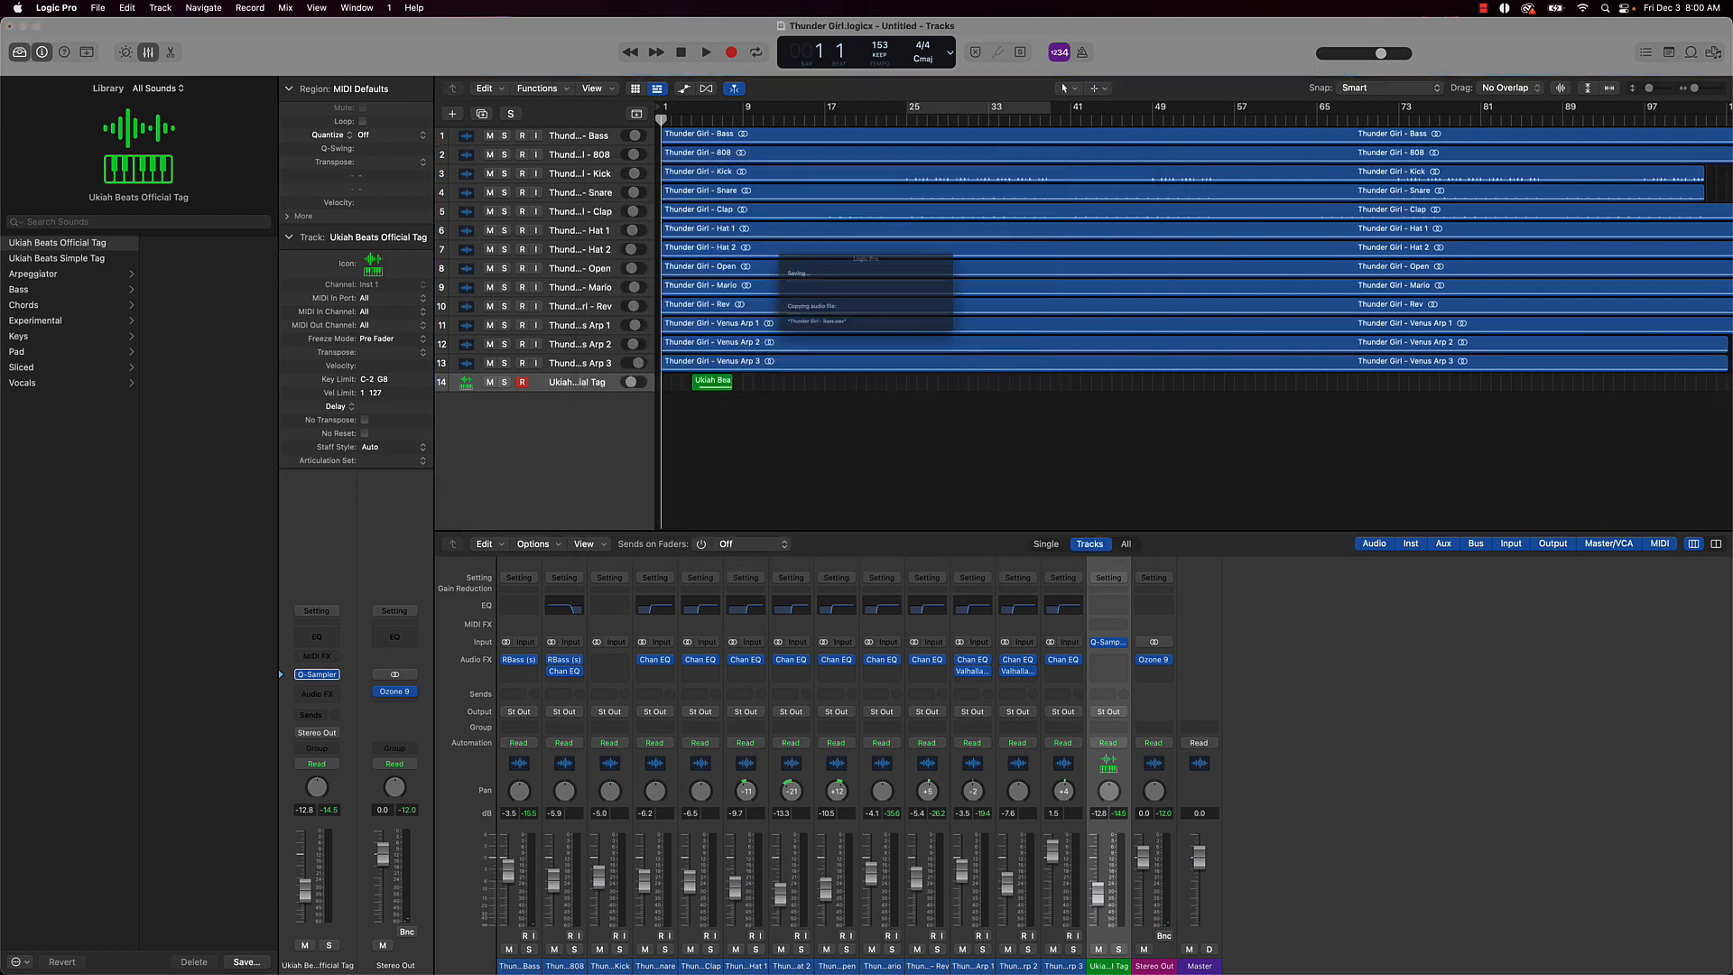